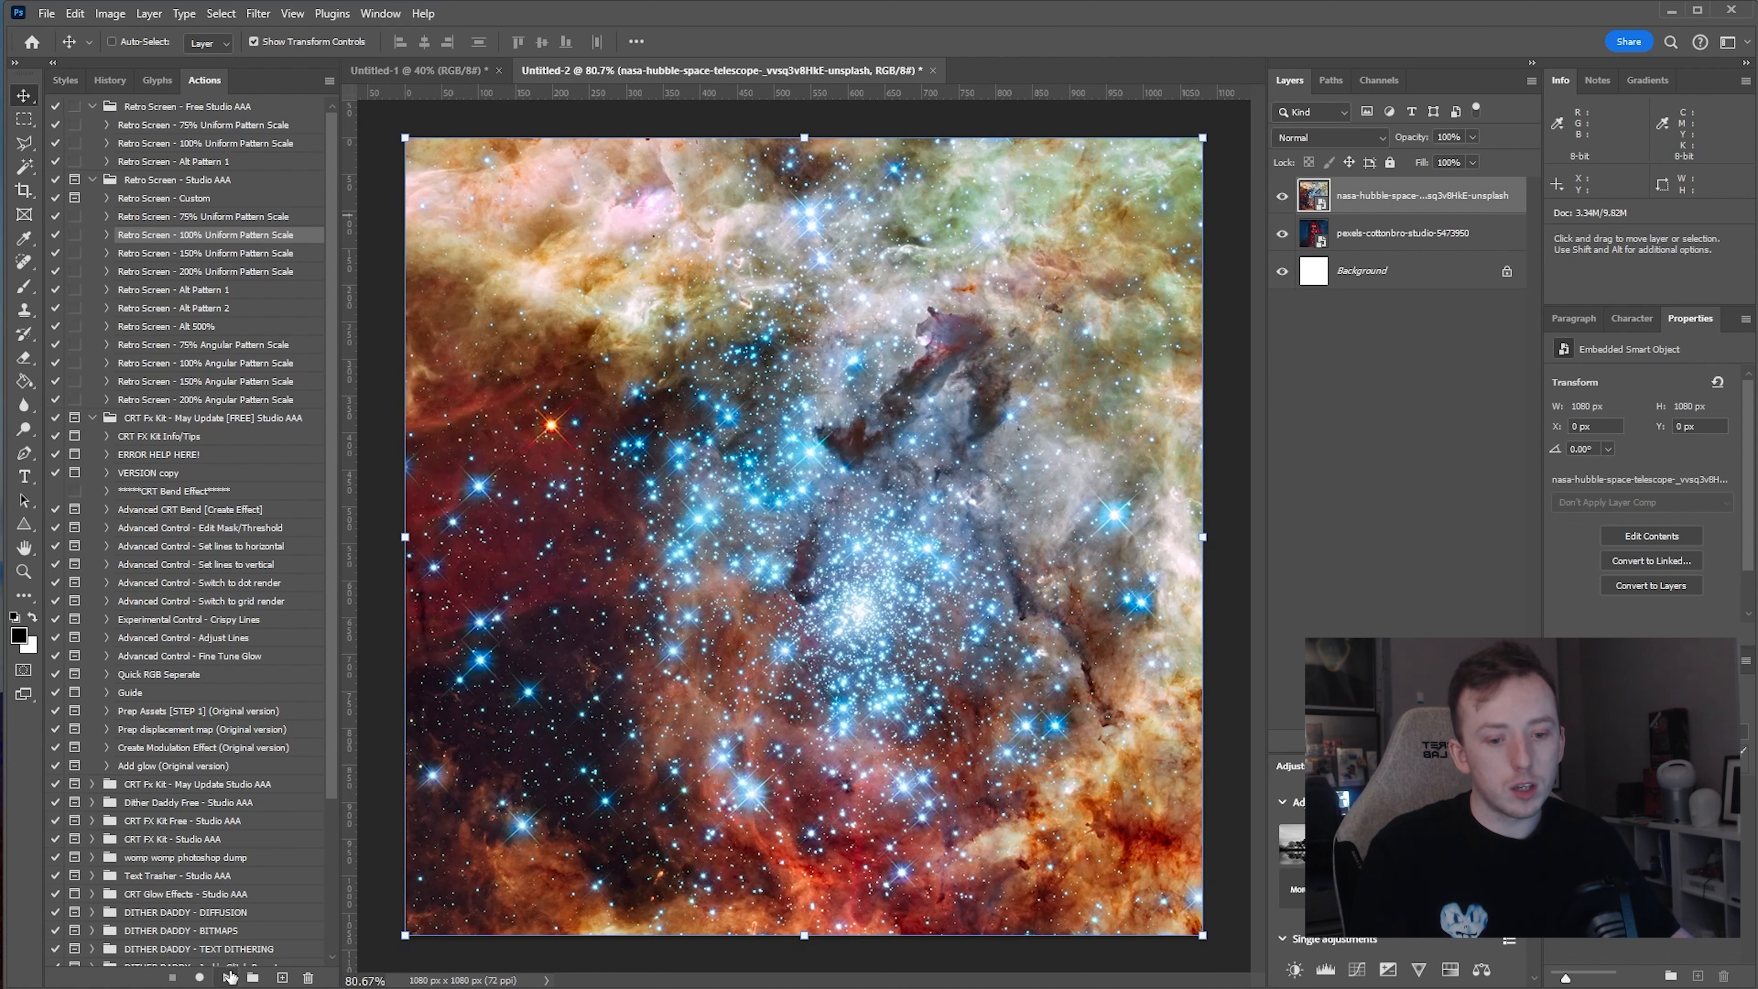
# - Run the Retro Screen - 100% Uniform Pattern Scale action on the nebula layer and select its output layer
pyautogui.click(227, 978)
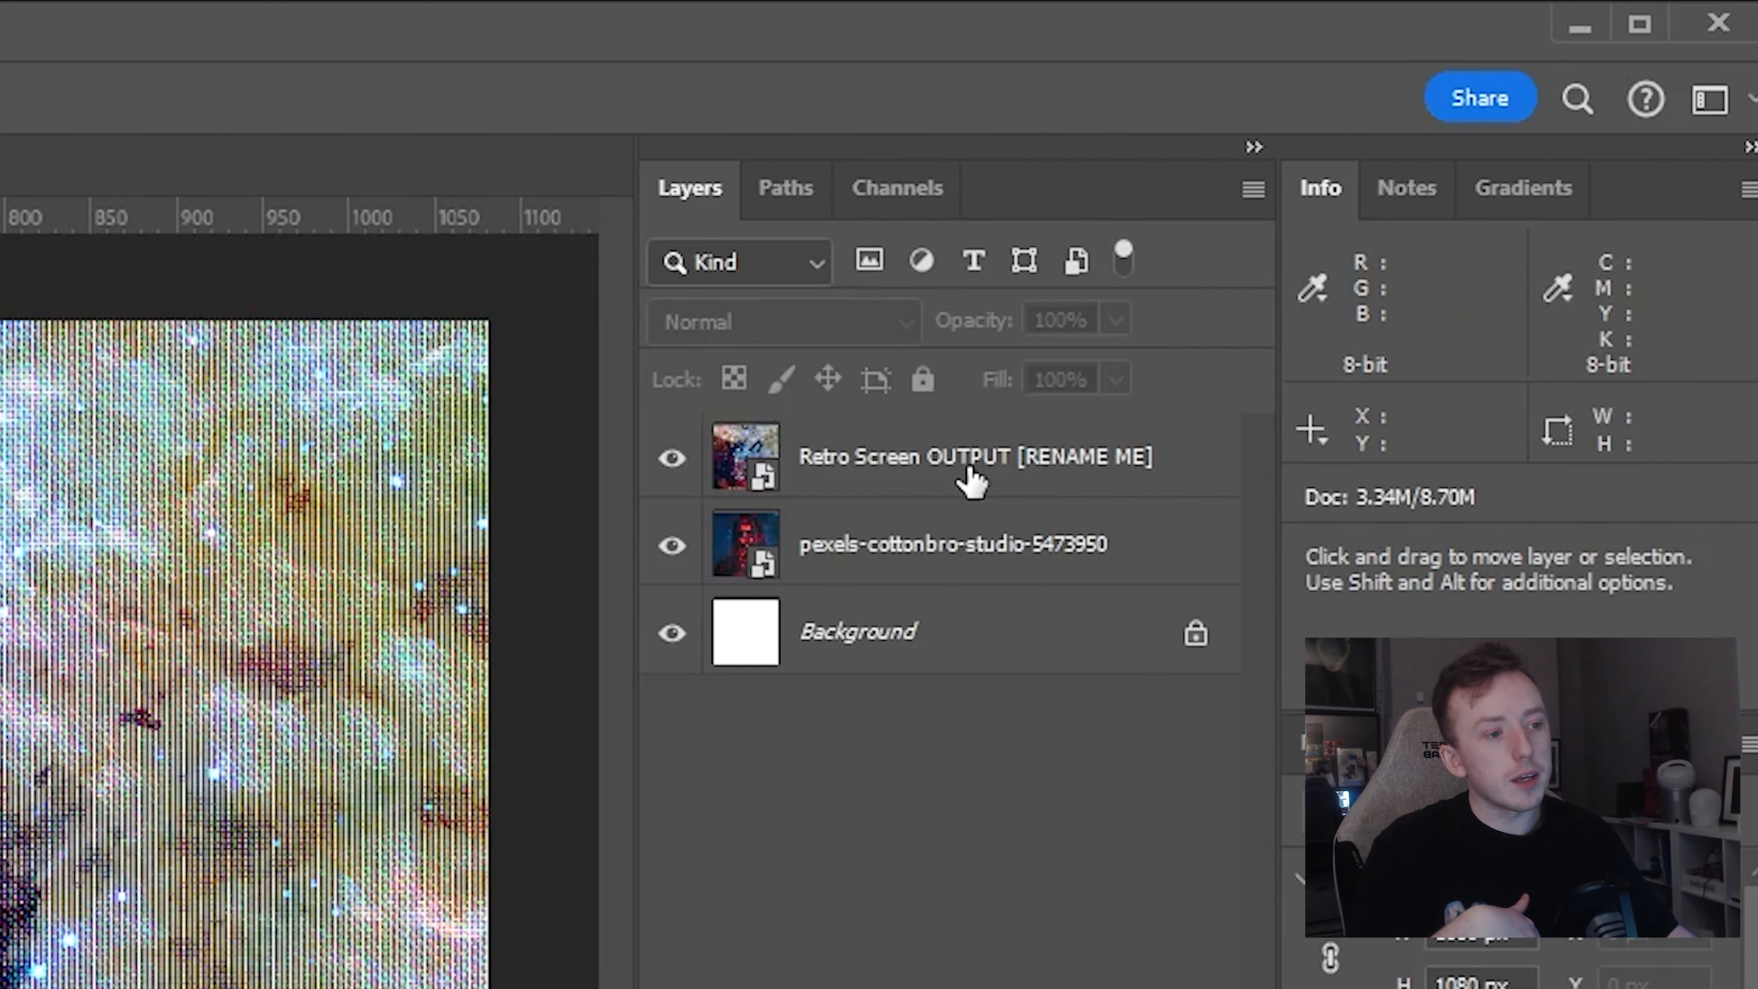
pyautogui.click(1409, 201)
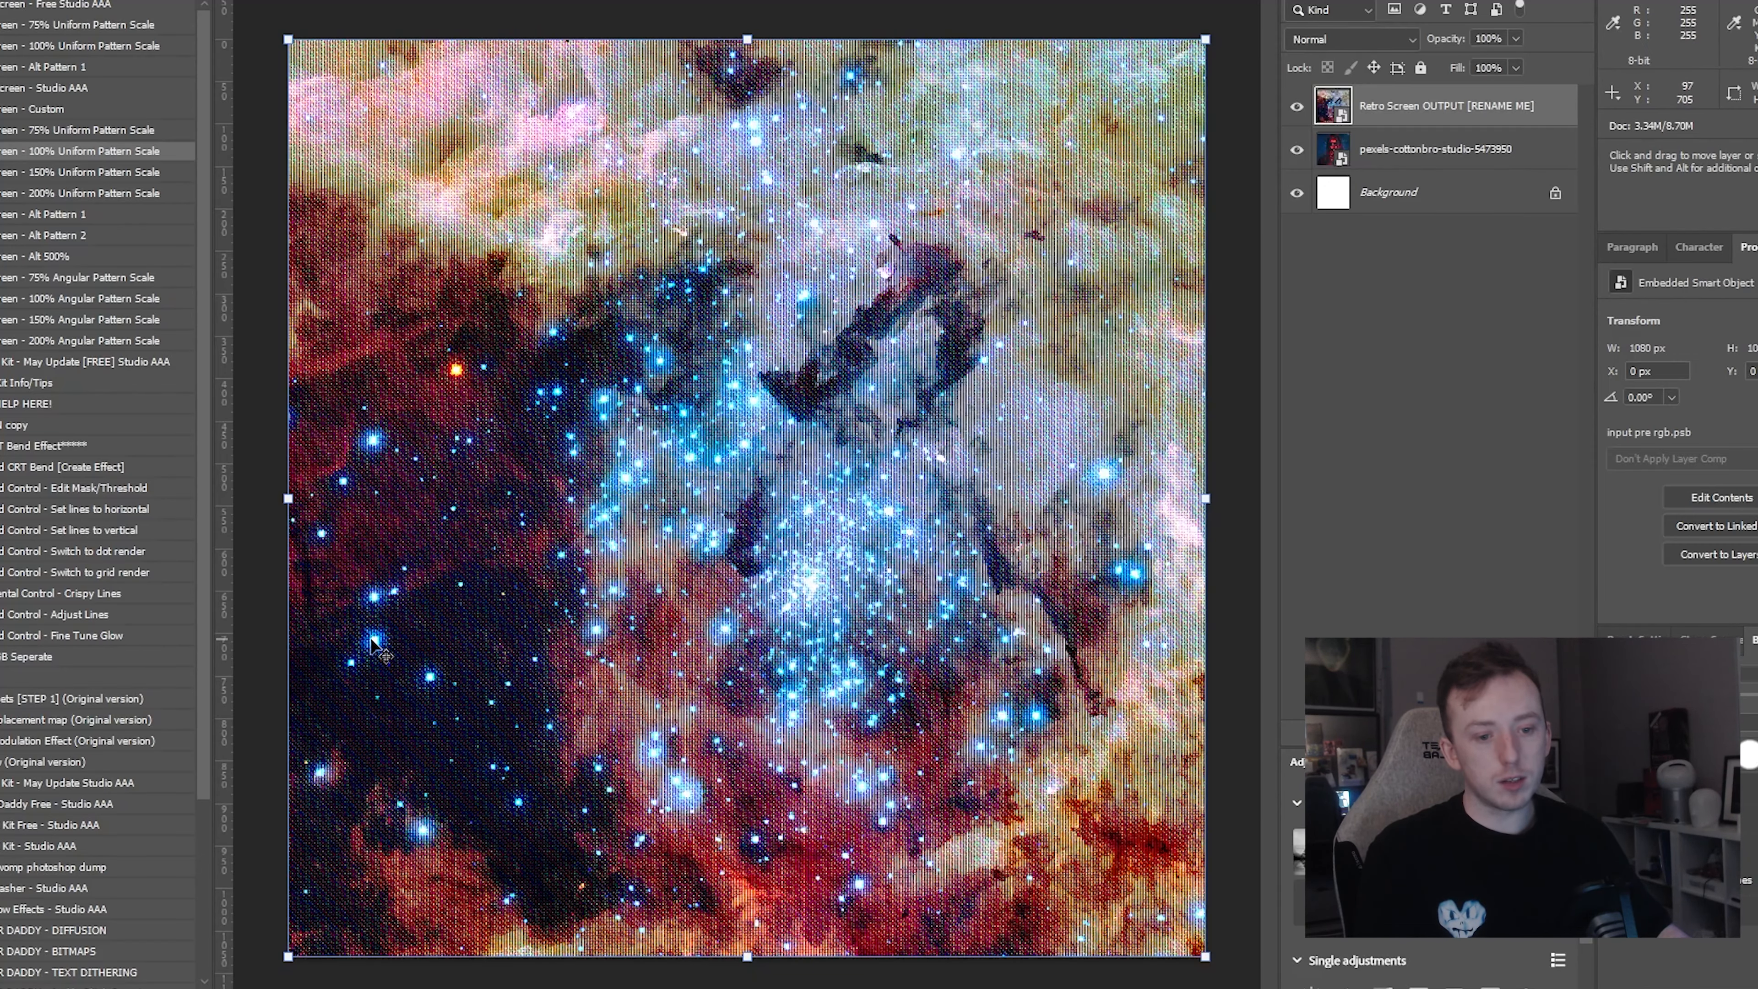
# - Examine the RGB pixel pattern up close around the bright stars in the dark lower-left part of the nebula
pyautogui.scroll(10, 374, 647)
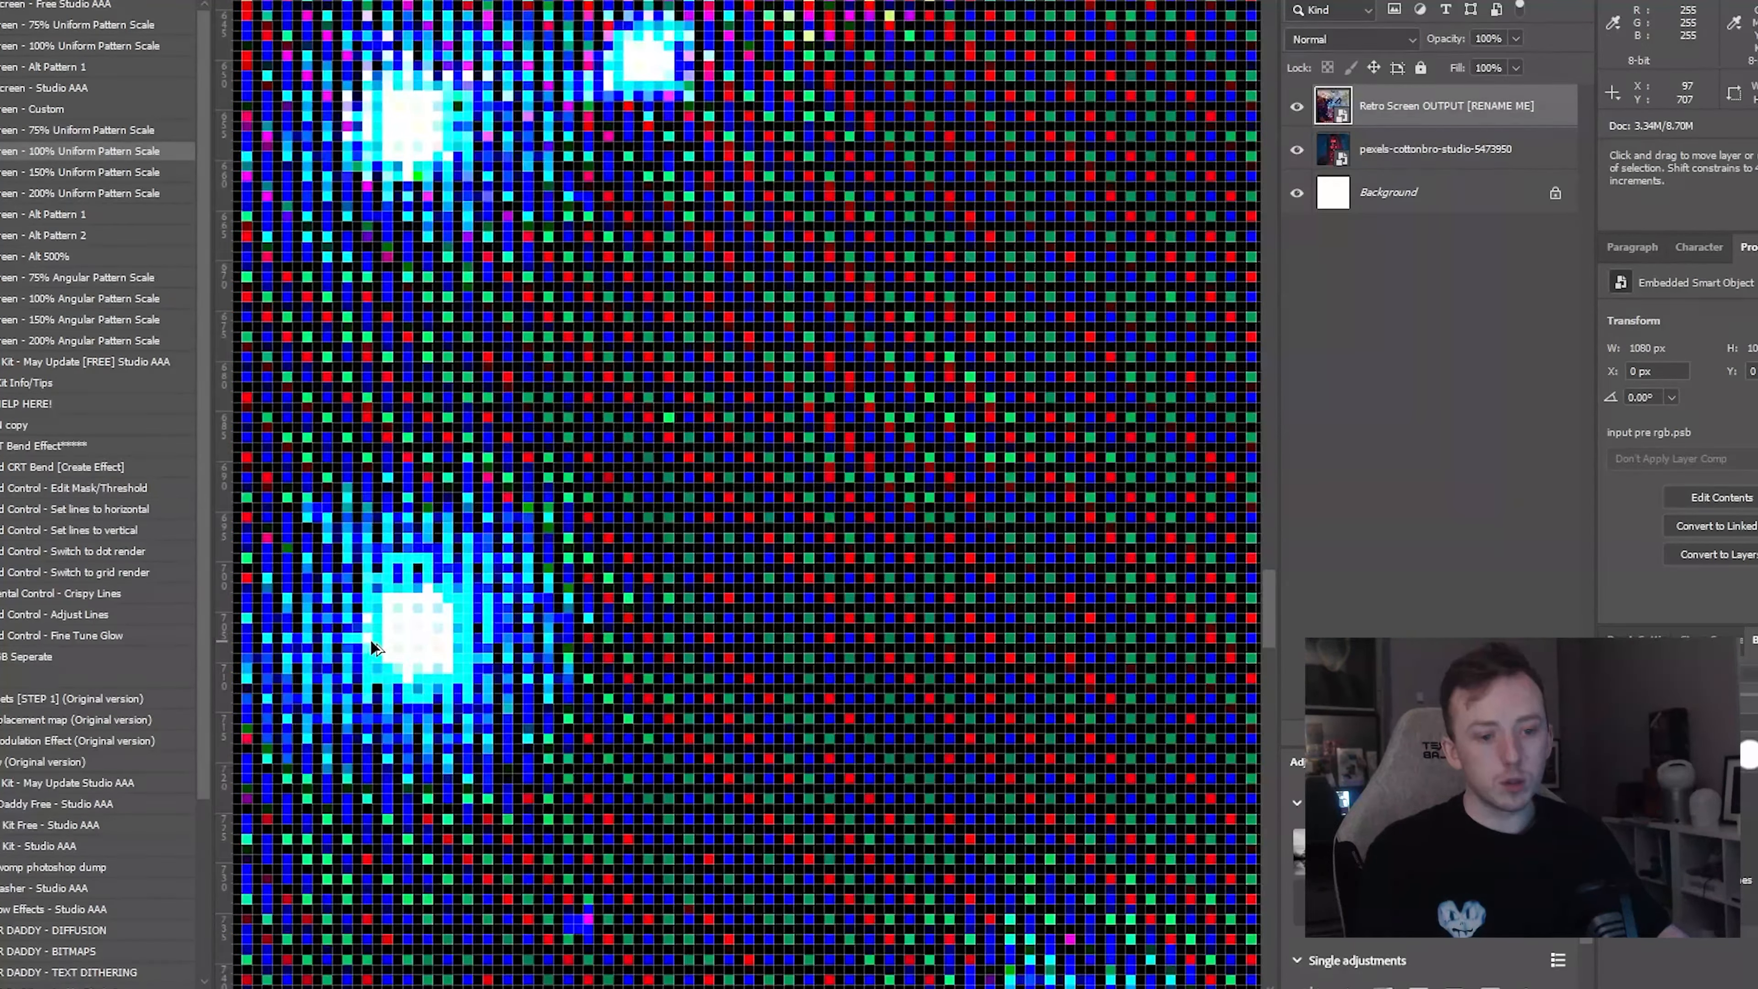
pyautogui.moveTo(450, 622); pyautogui.dragTo(836, 405)
pyautogui.scroll(9, 649, 503)
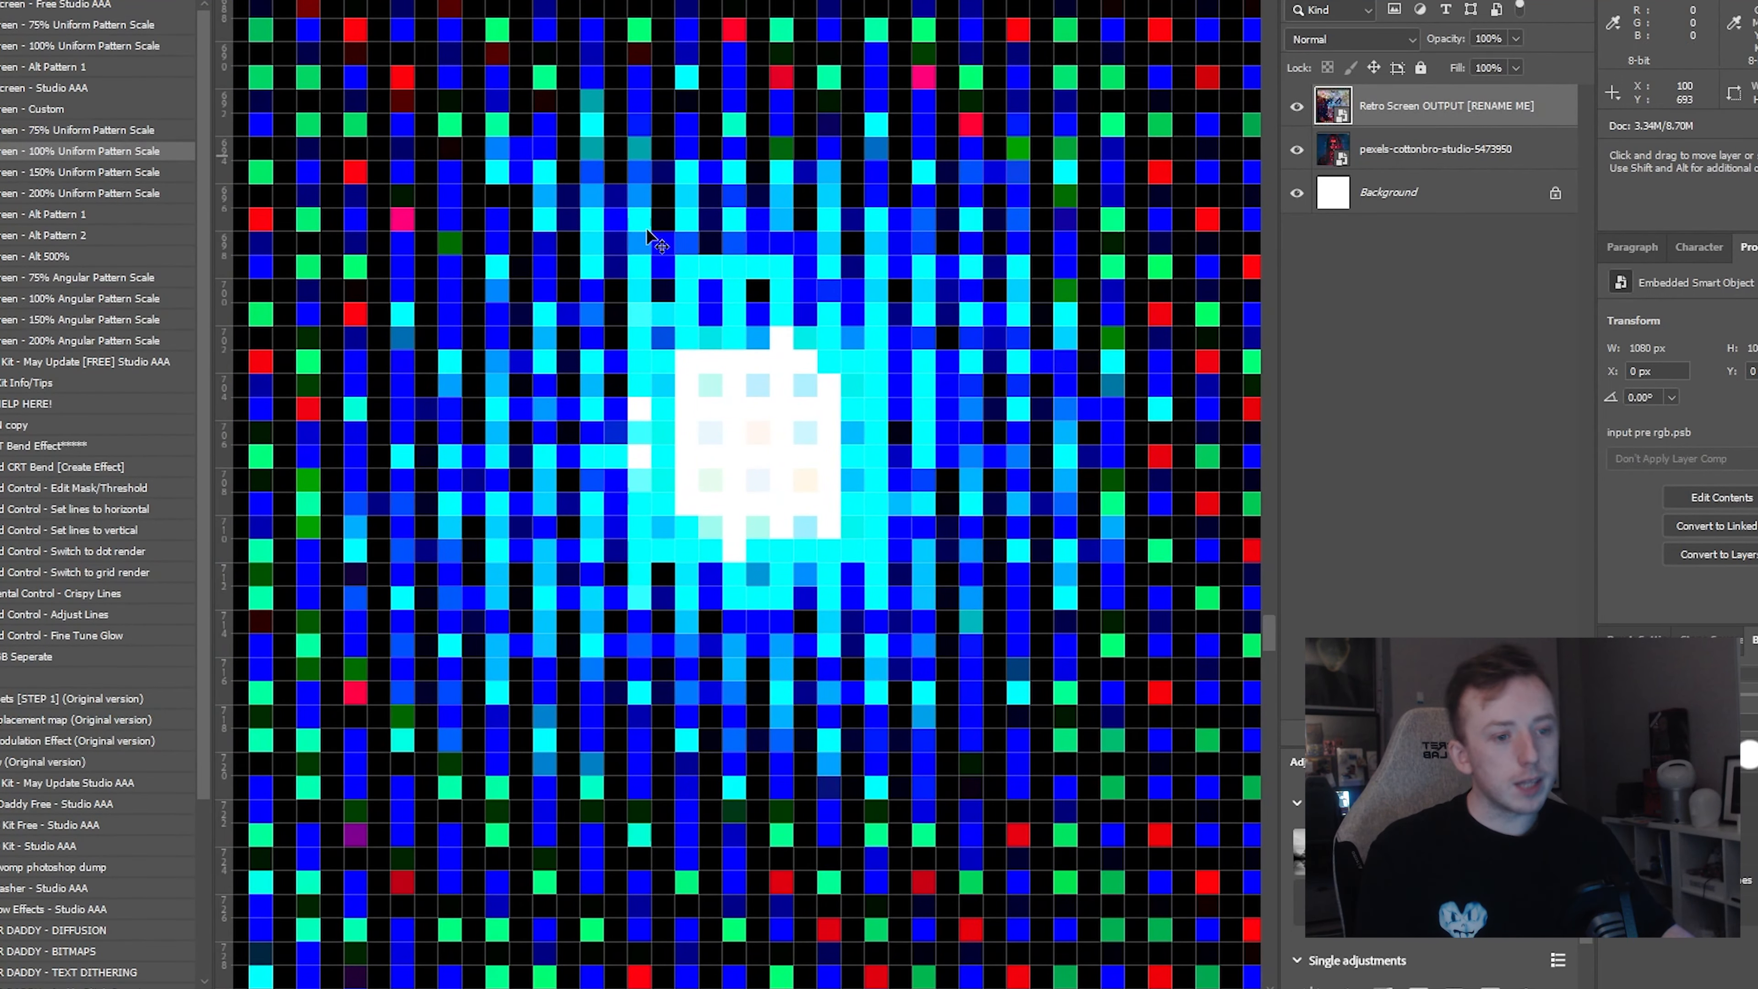
pyautogui.scroll(3, 503, 332)
pyautogui.scroll(-3, 502, 331)
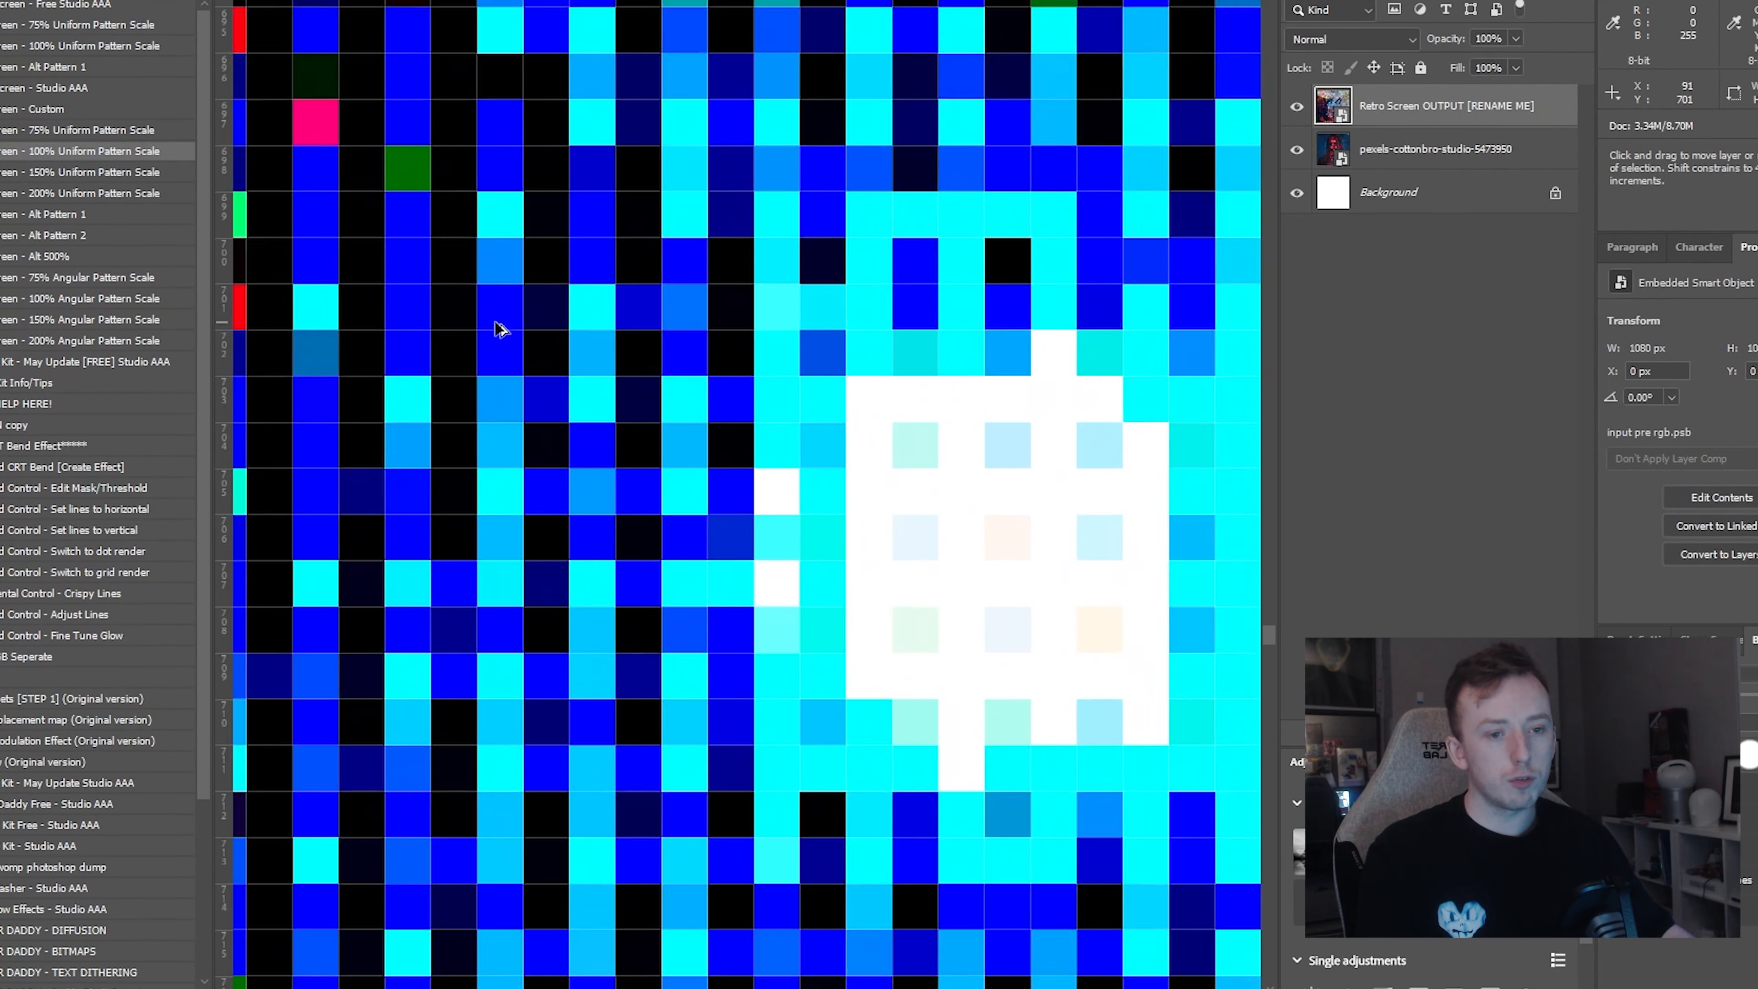
pyautogui.scroll(2, 498, 326)
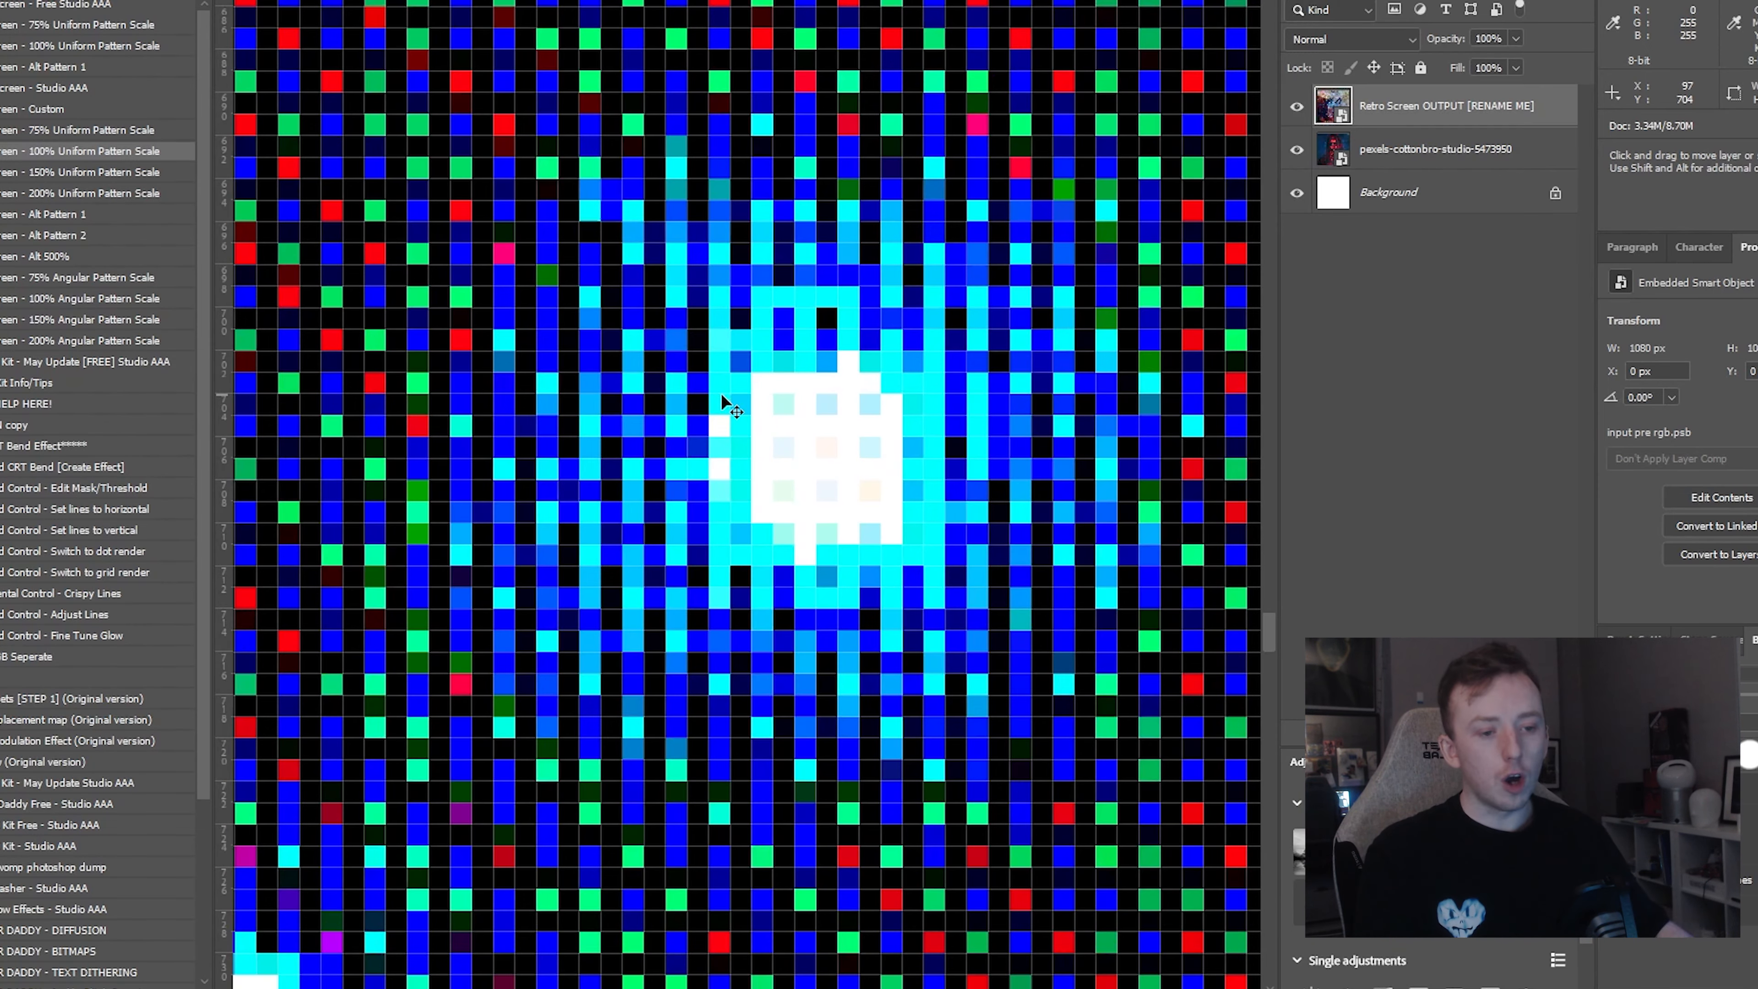
pyautogui.scroll(-2, 721, 393)
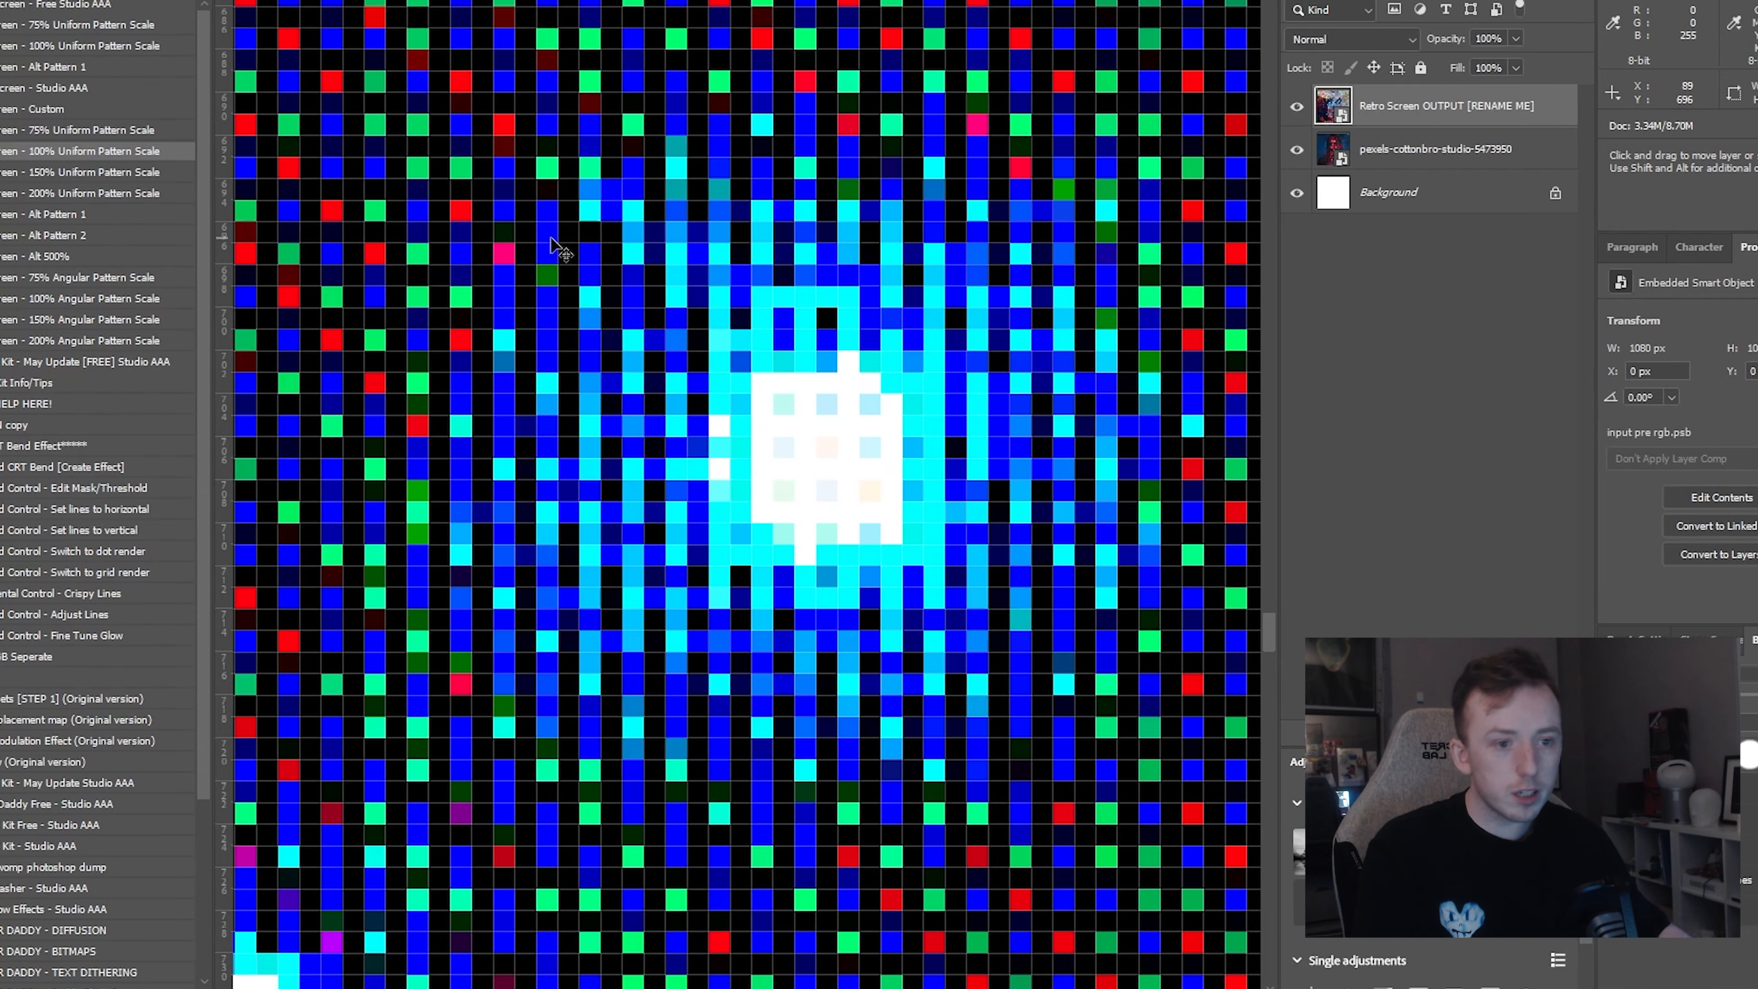
pyautogui.moveTo(553, 183); pyautogui.dragTo(652, 542)
pyautogui.scroll(-5, 840, 437)
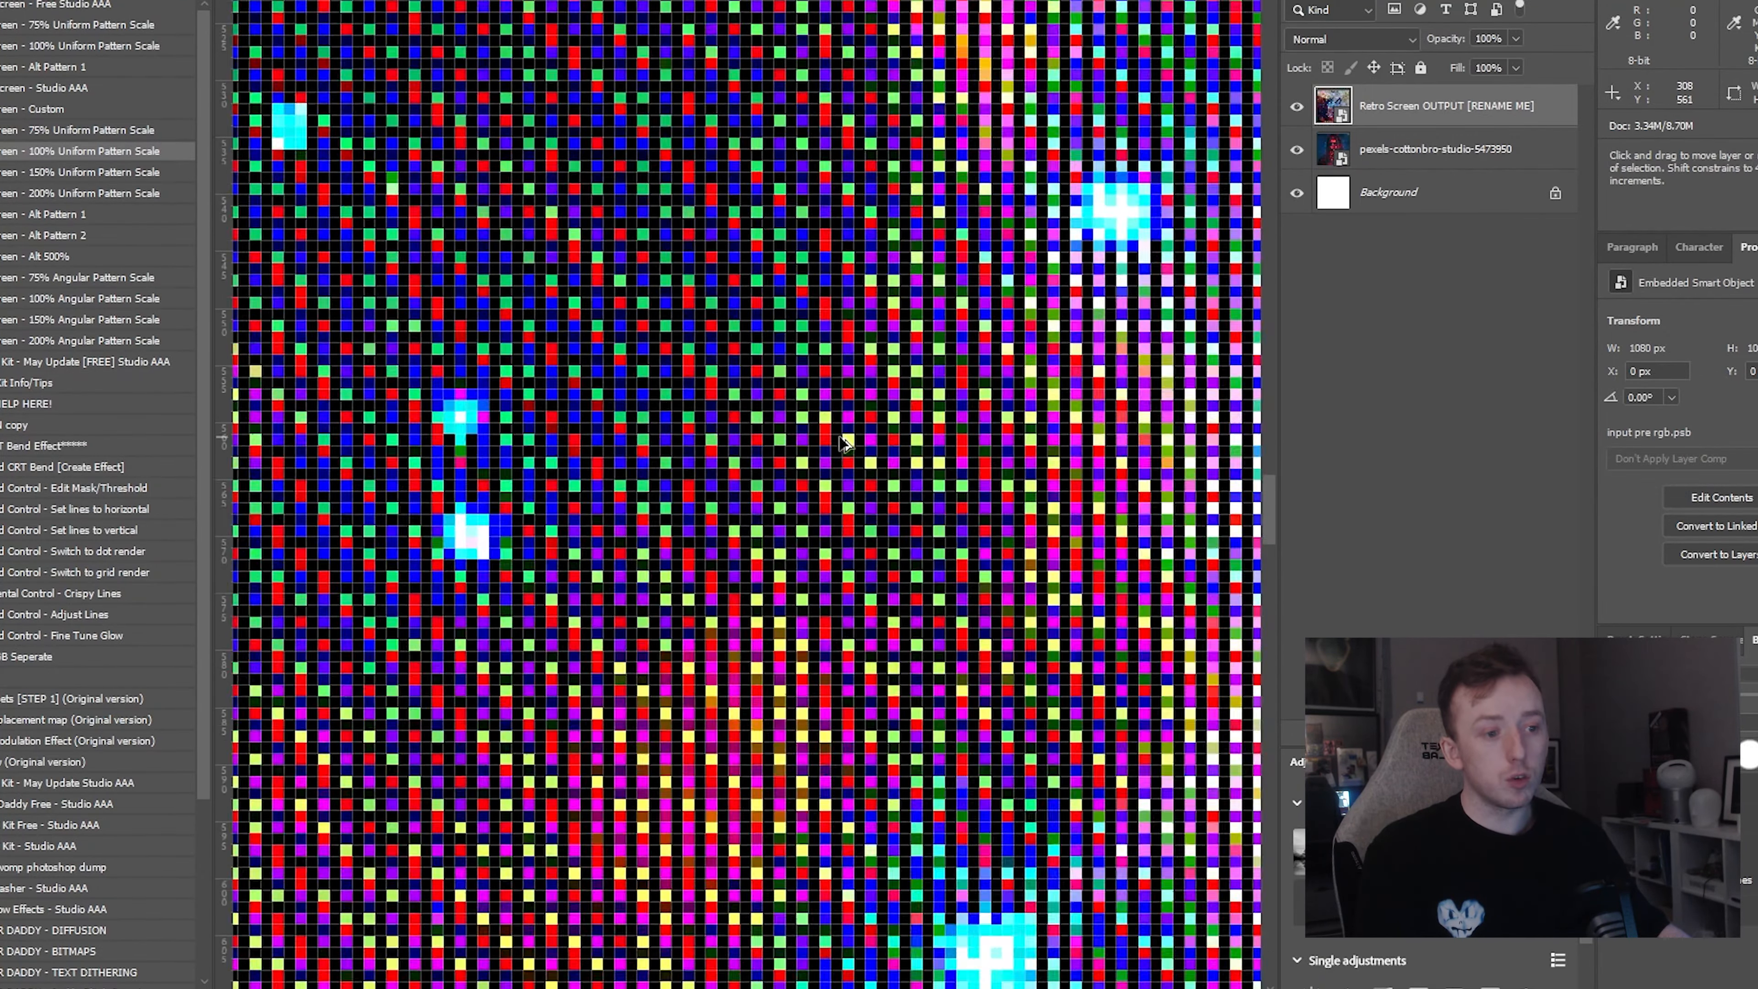
pyautogui.scroll(-8, 840, 440)
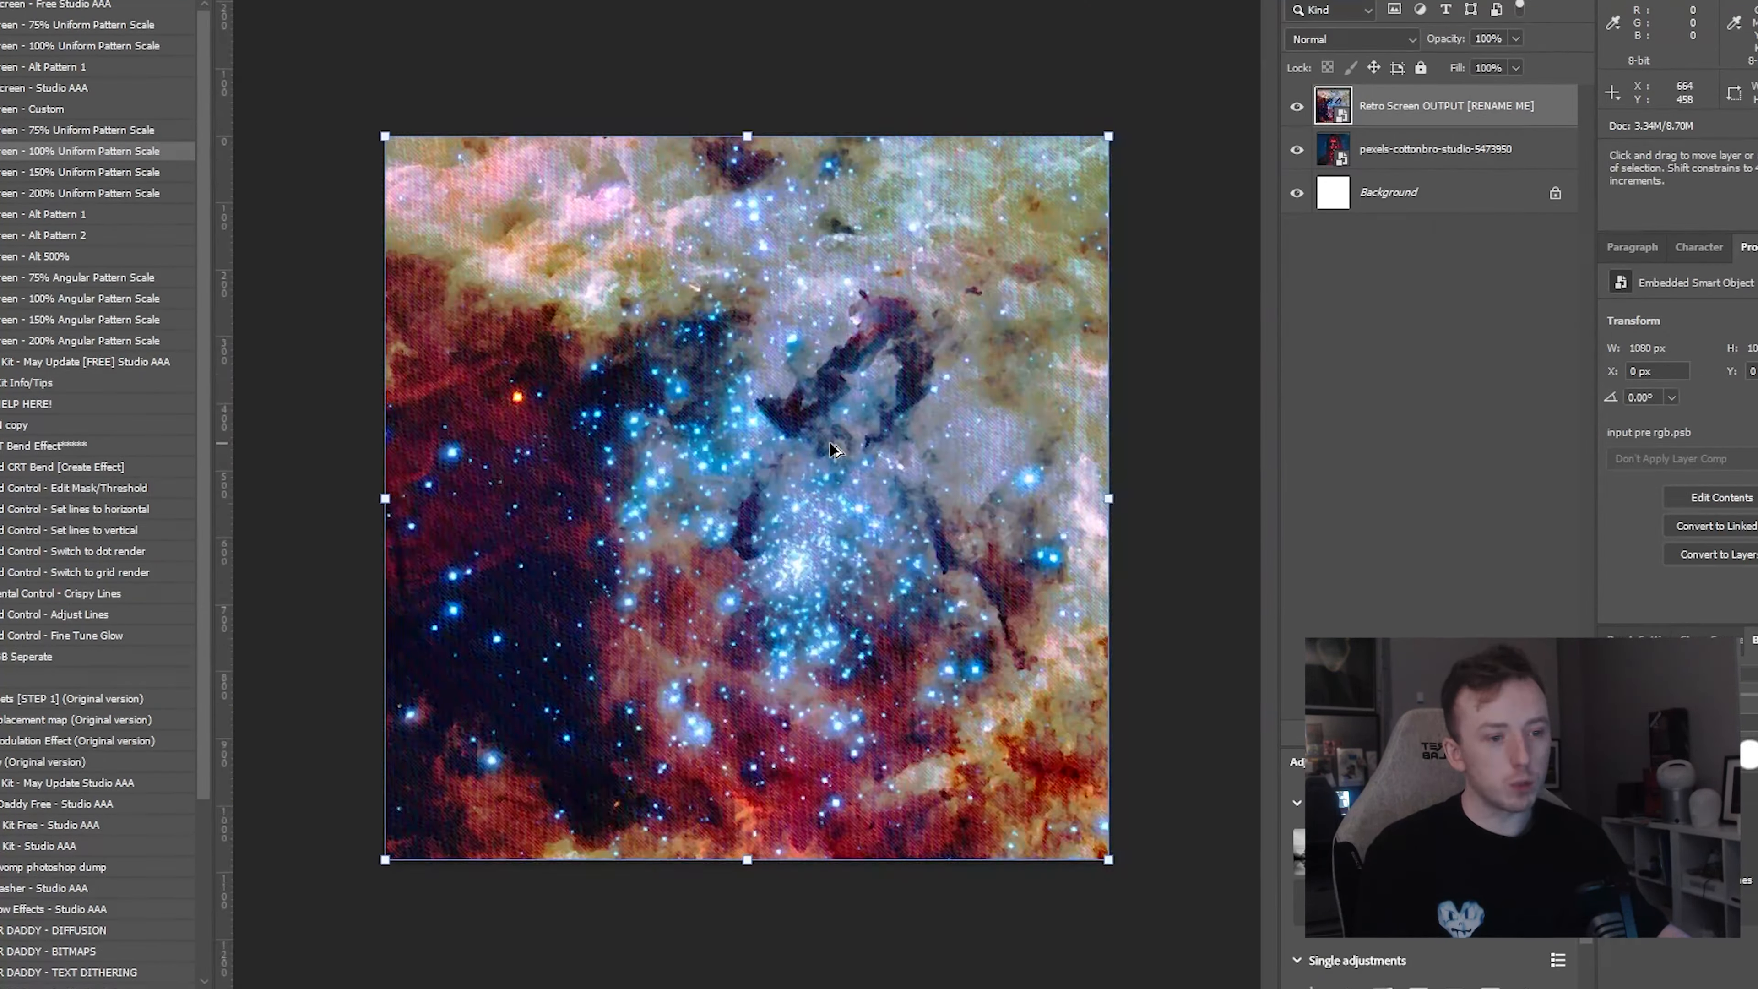
# - Examine the retro screen pattern on the central star cluster and dark cloud, comparing it with the whole image
pyautogui.scroll(1, 833, 449)
pyautogui.scroll(10, 834, 450)
pyautogui.scroll(5, 1004, 388)
pyautogui.moveTo(1019, 364); pyautogui.dragTo(608, 687)
pyautogui.moveTo(1108, 297); pyautogui.dragTo(906, 782)
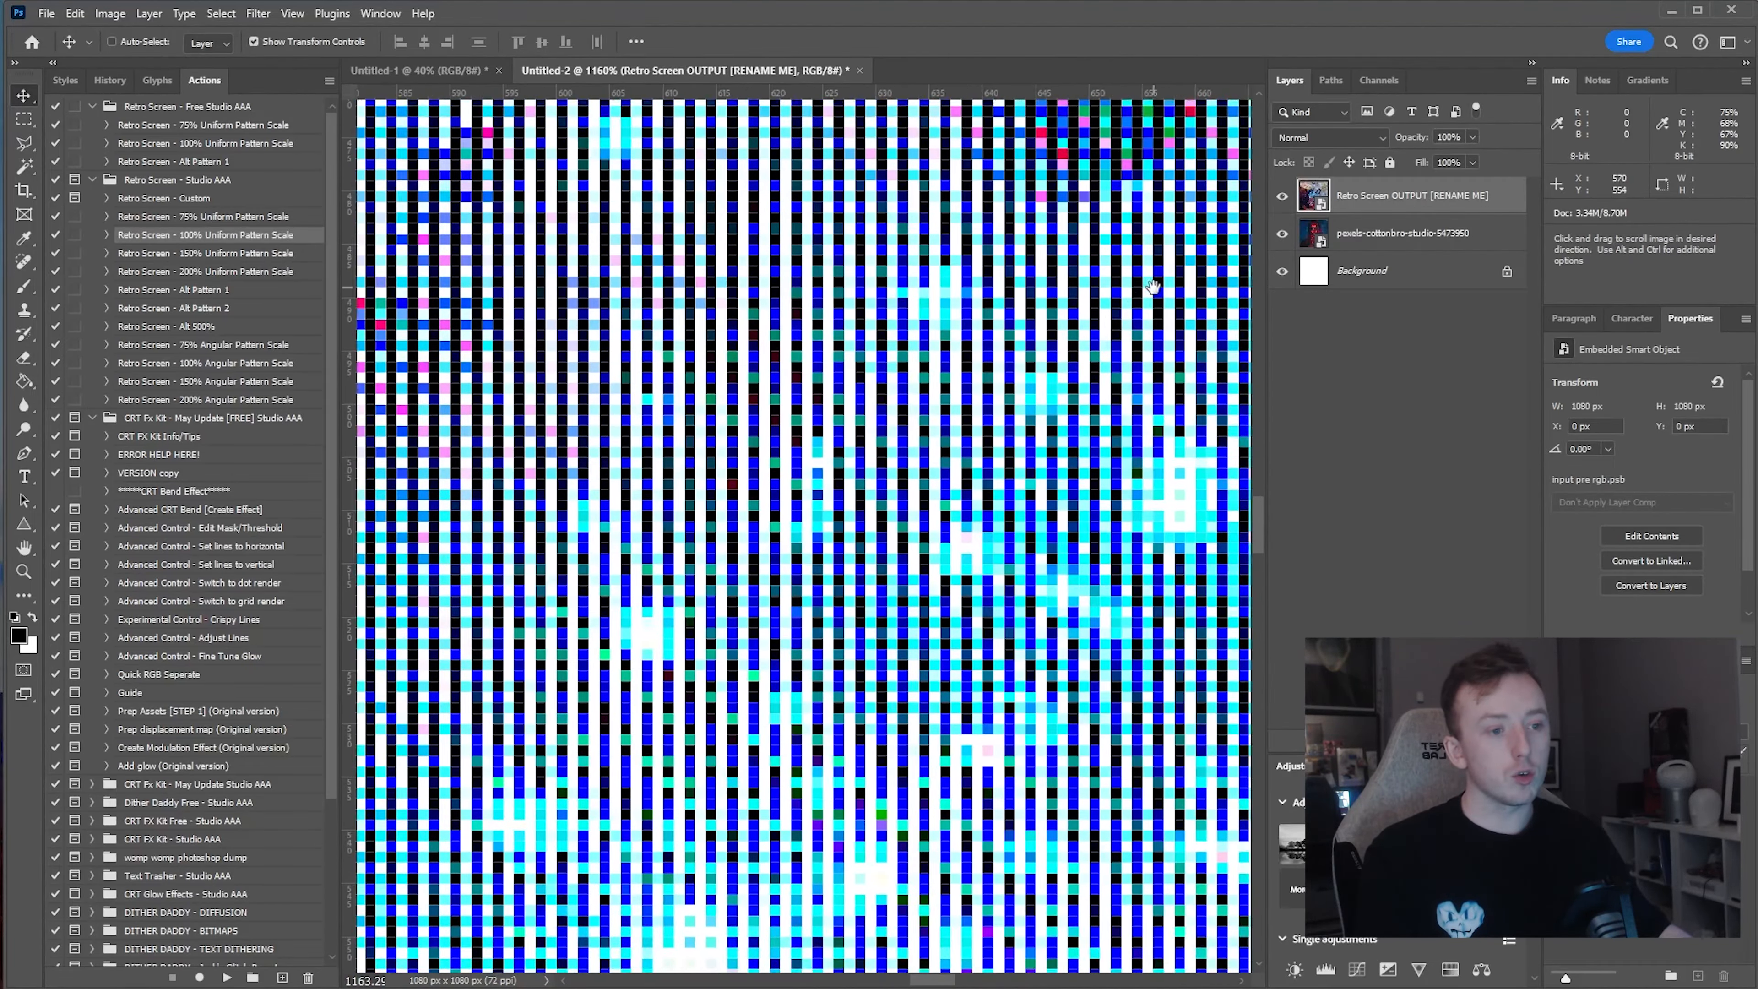
pyautogui.moveTo(747, 153); pyautogui.dragTo(1727, 652)
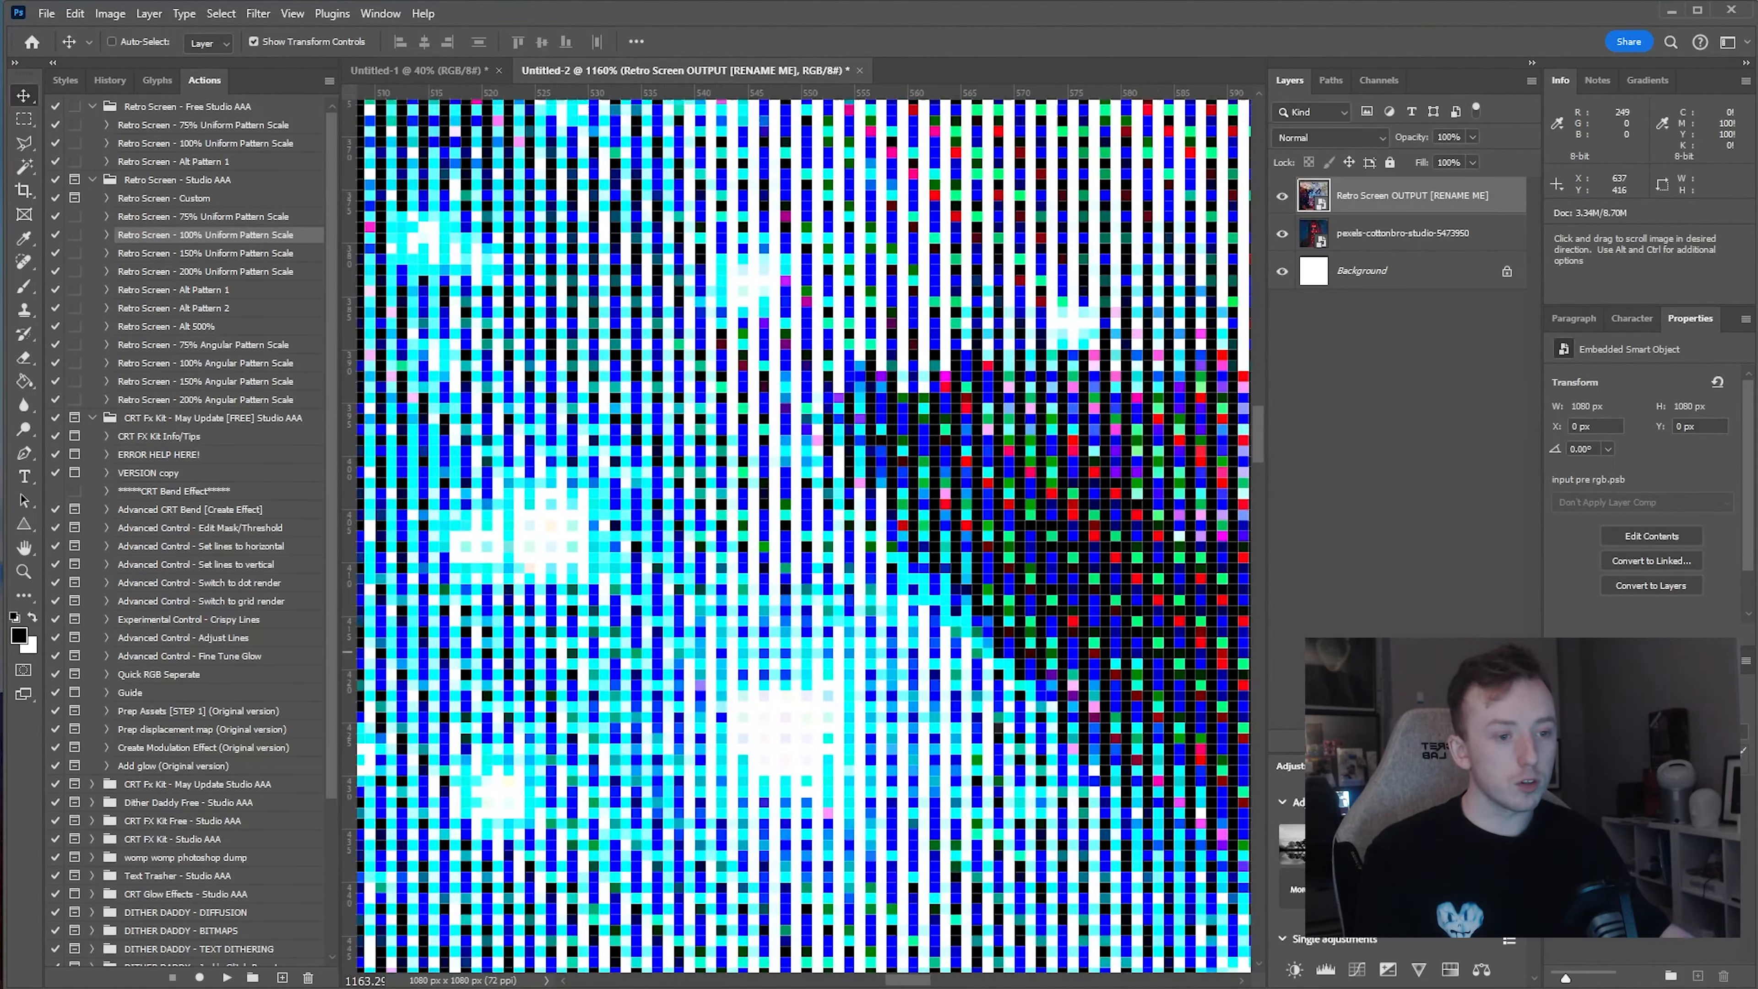
pyautogui.moveTo(1163, 207); pyautogui.dragTo(720, 610)
pyautogui.moveTo(1218, 298); pyautogui.dragTo(1045, 591)
pyautogui.hotkey('ctrl', '0')
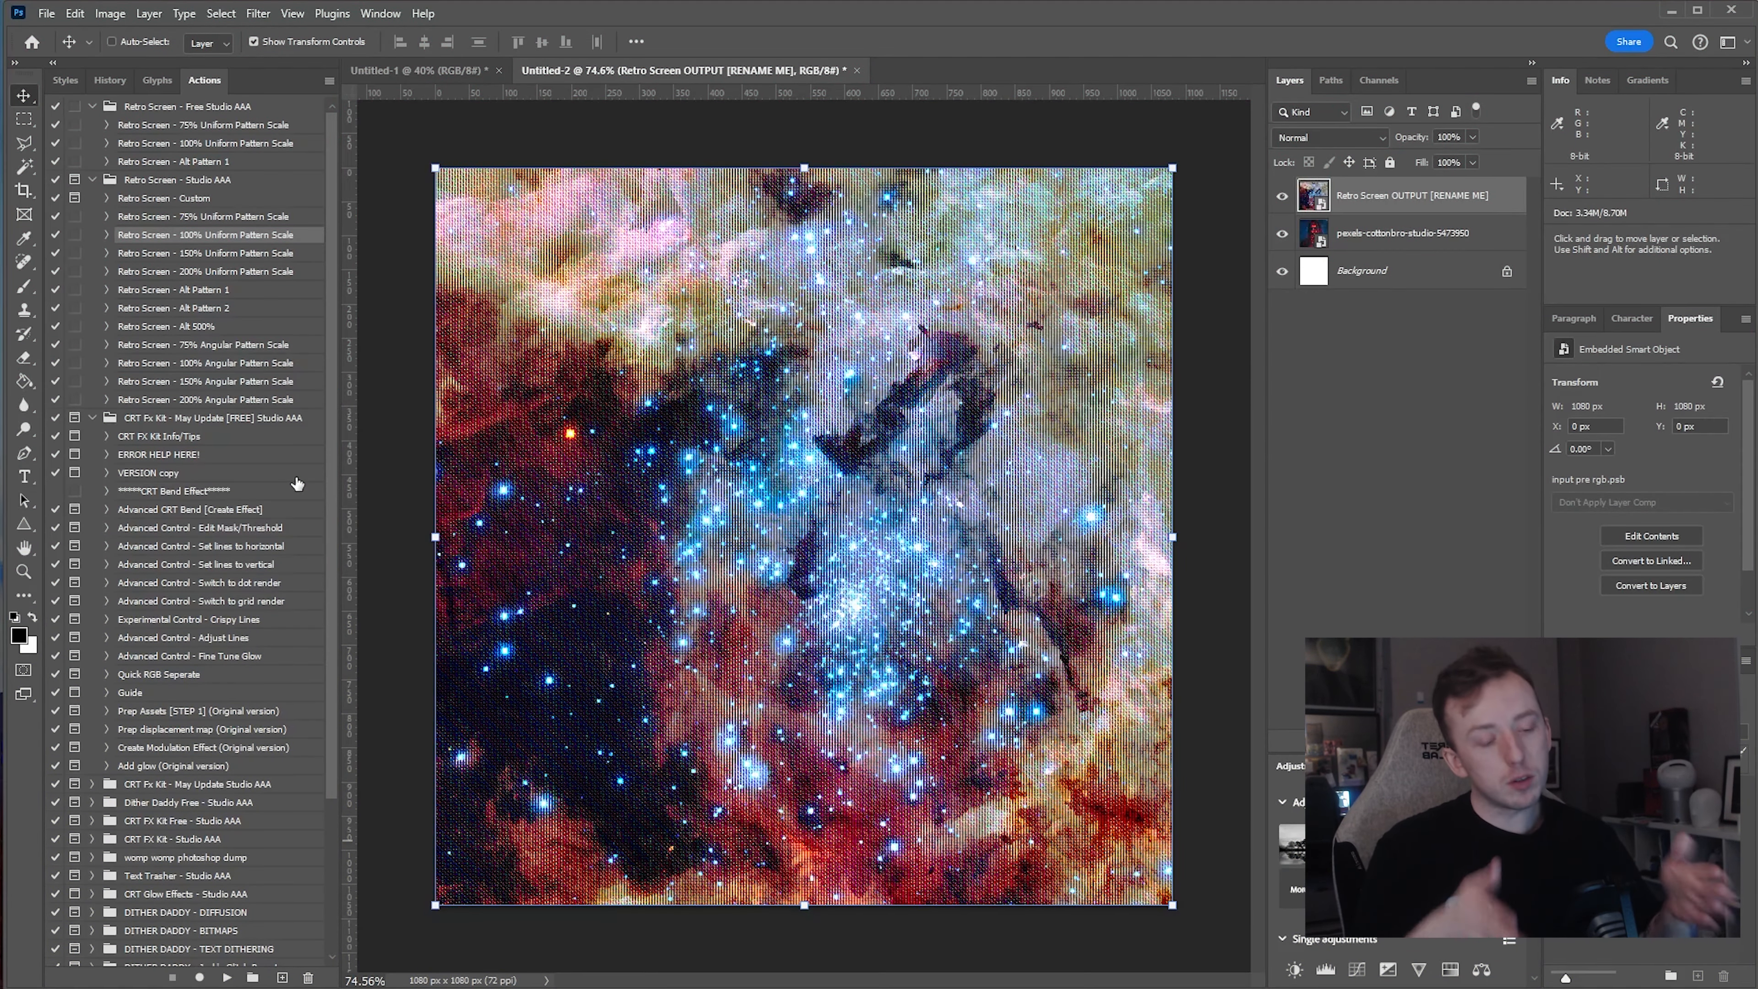
pyautogui.scroll(1, 925, 495)
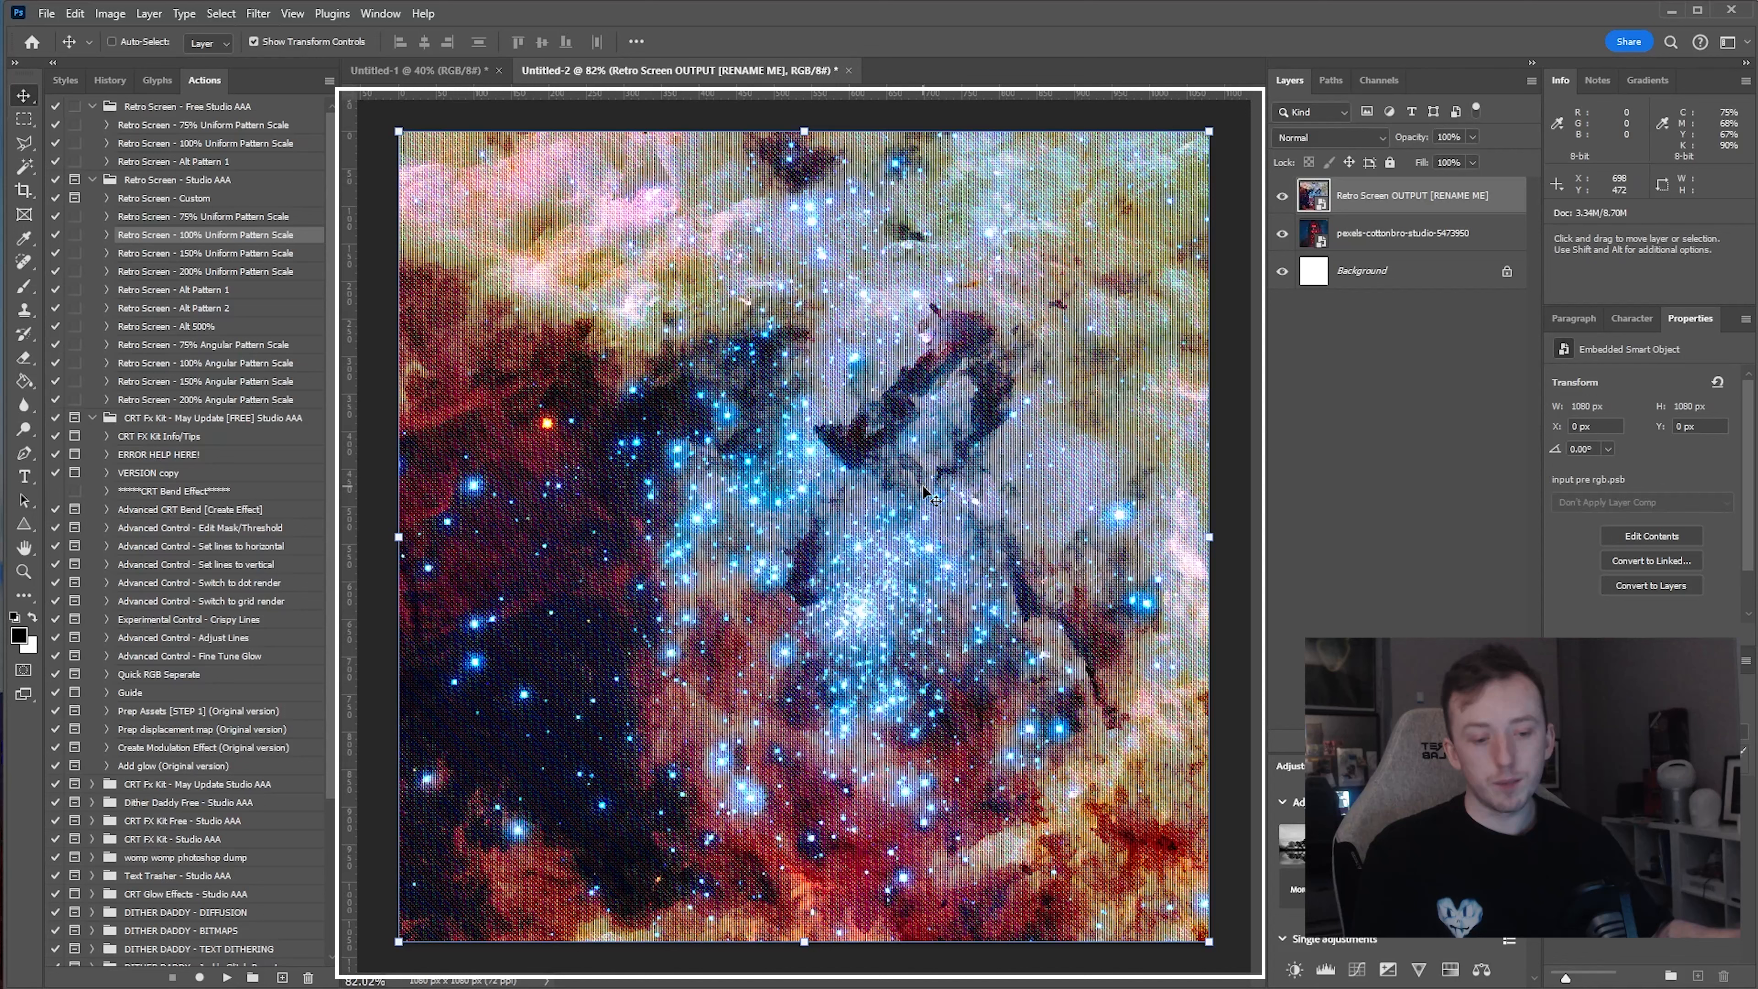
pyautogui.scroll(1, 926, 494)
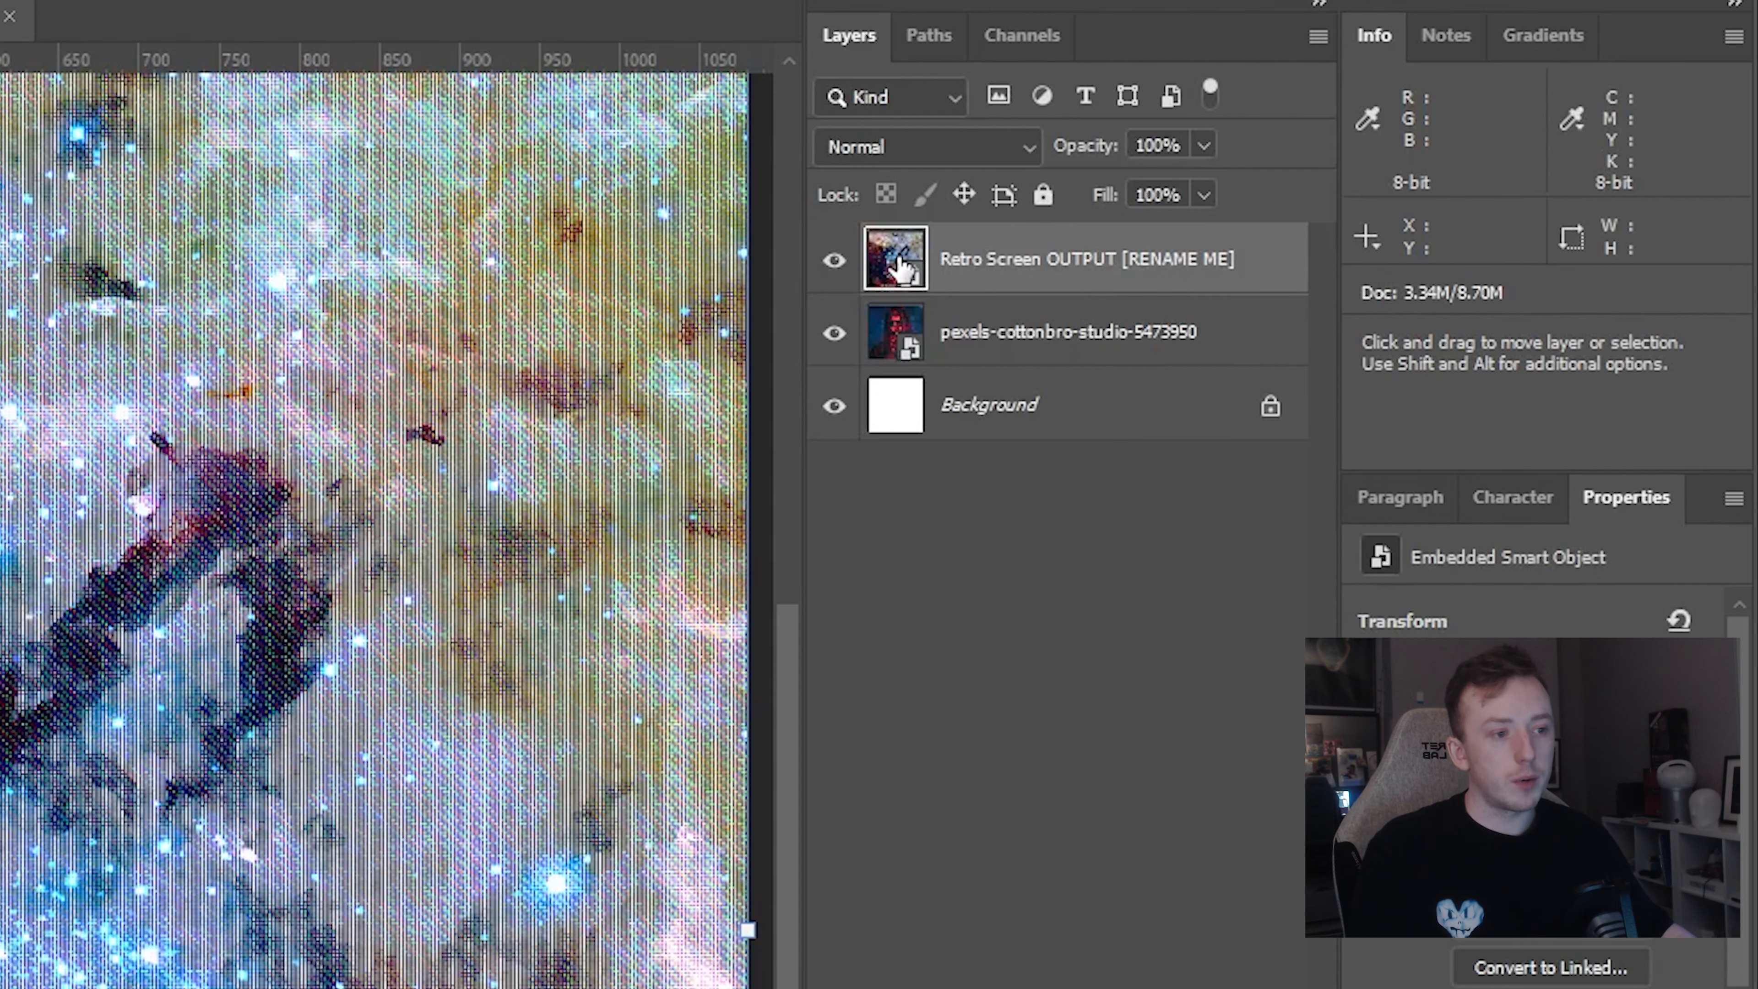
# - Open the contents of the Retro Screen OUTPUT smart object and go through its pattern and manual scale layers
pyautogui.doubleClick(1314, 197)
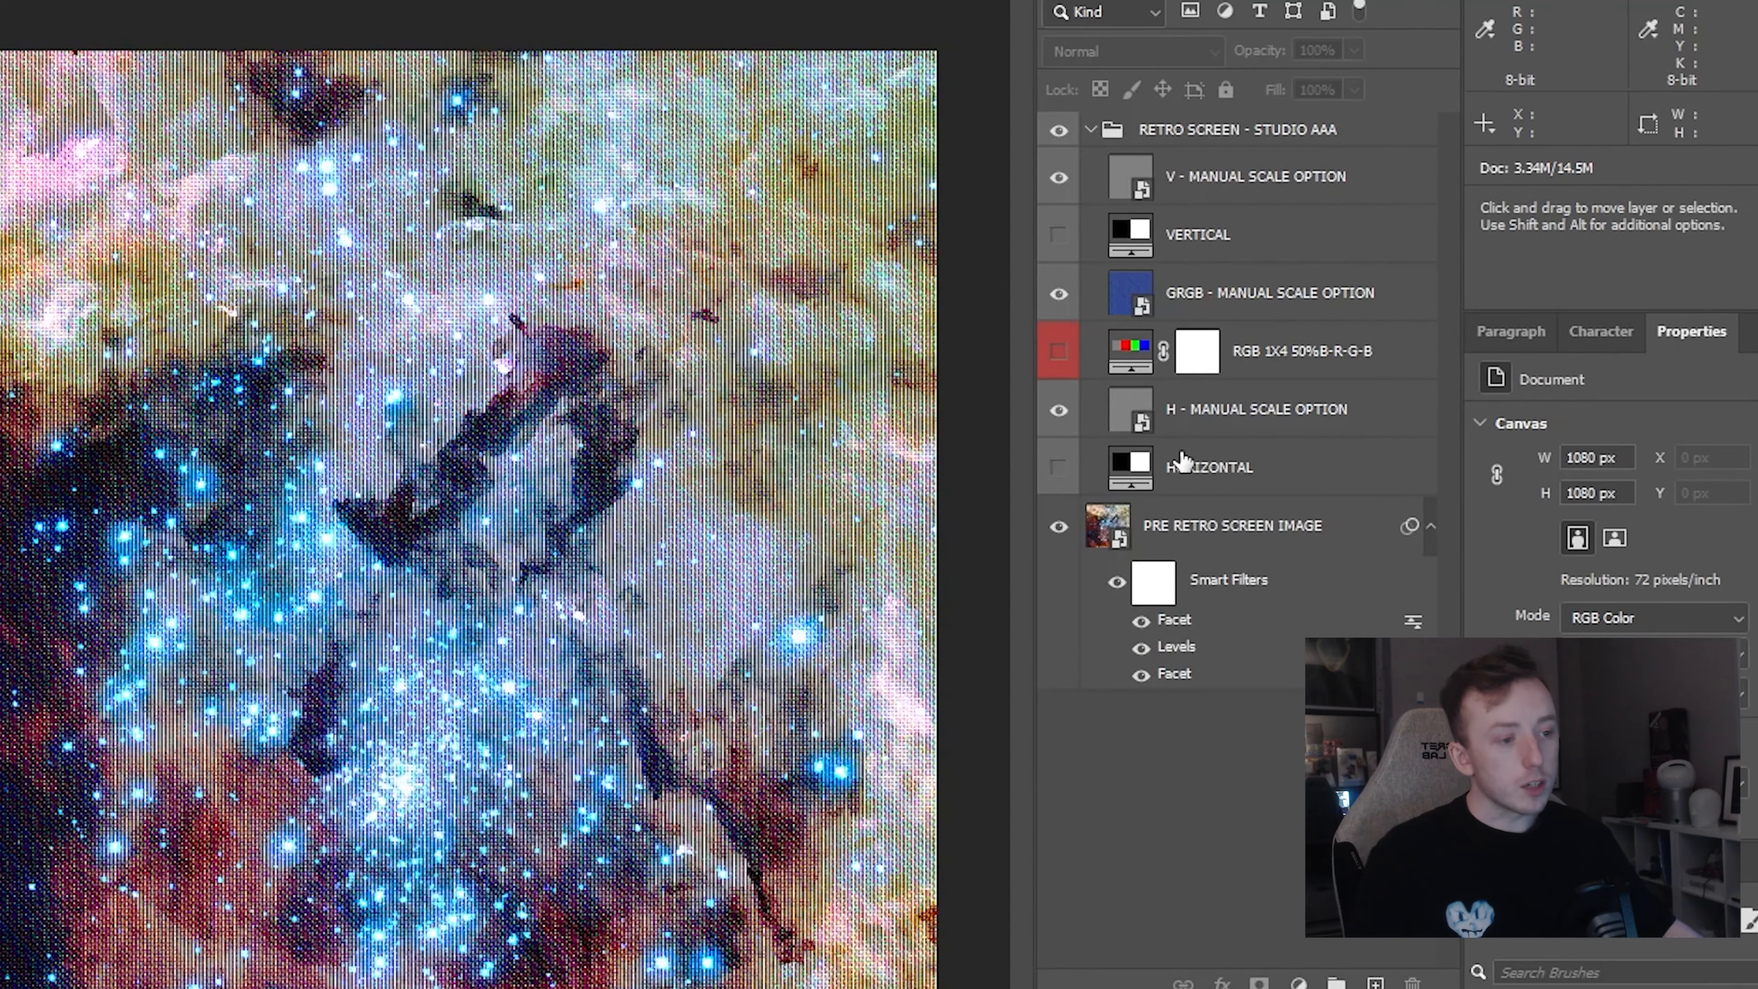
pyautogui.click(1360, 416)
pyautogui.click(1419, 332)
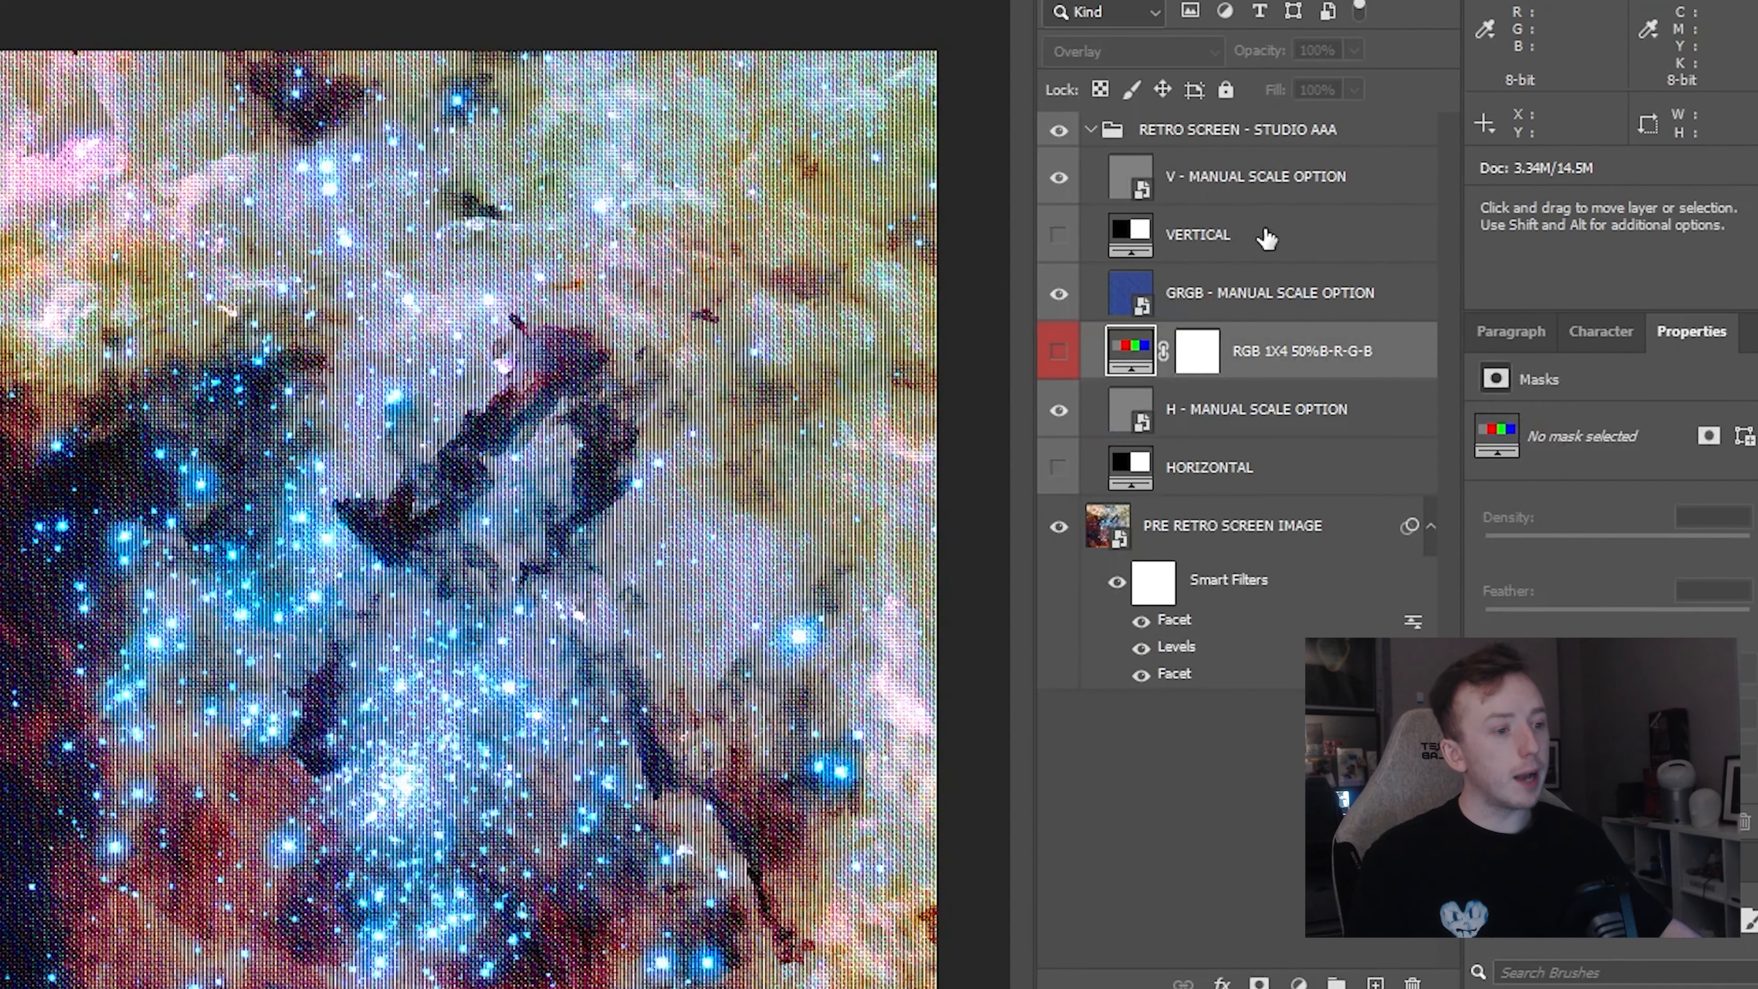
pyautogui.click(1267, 242)
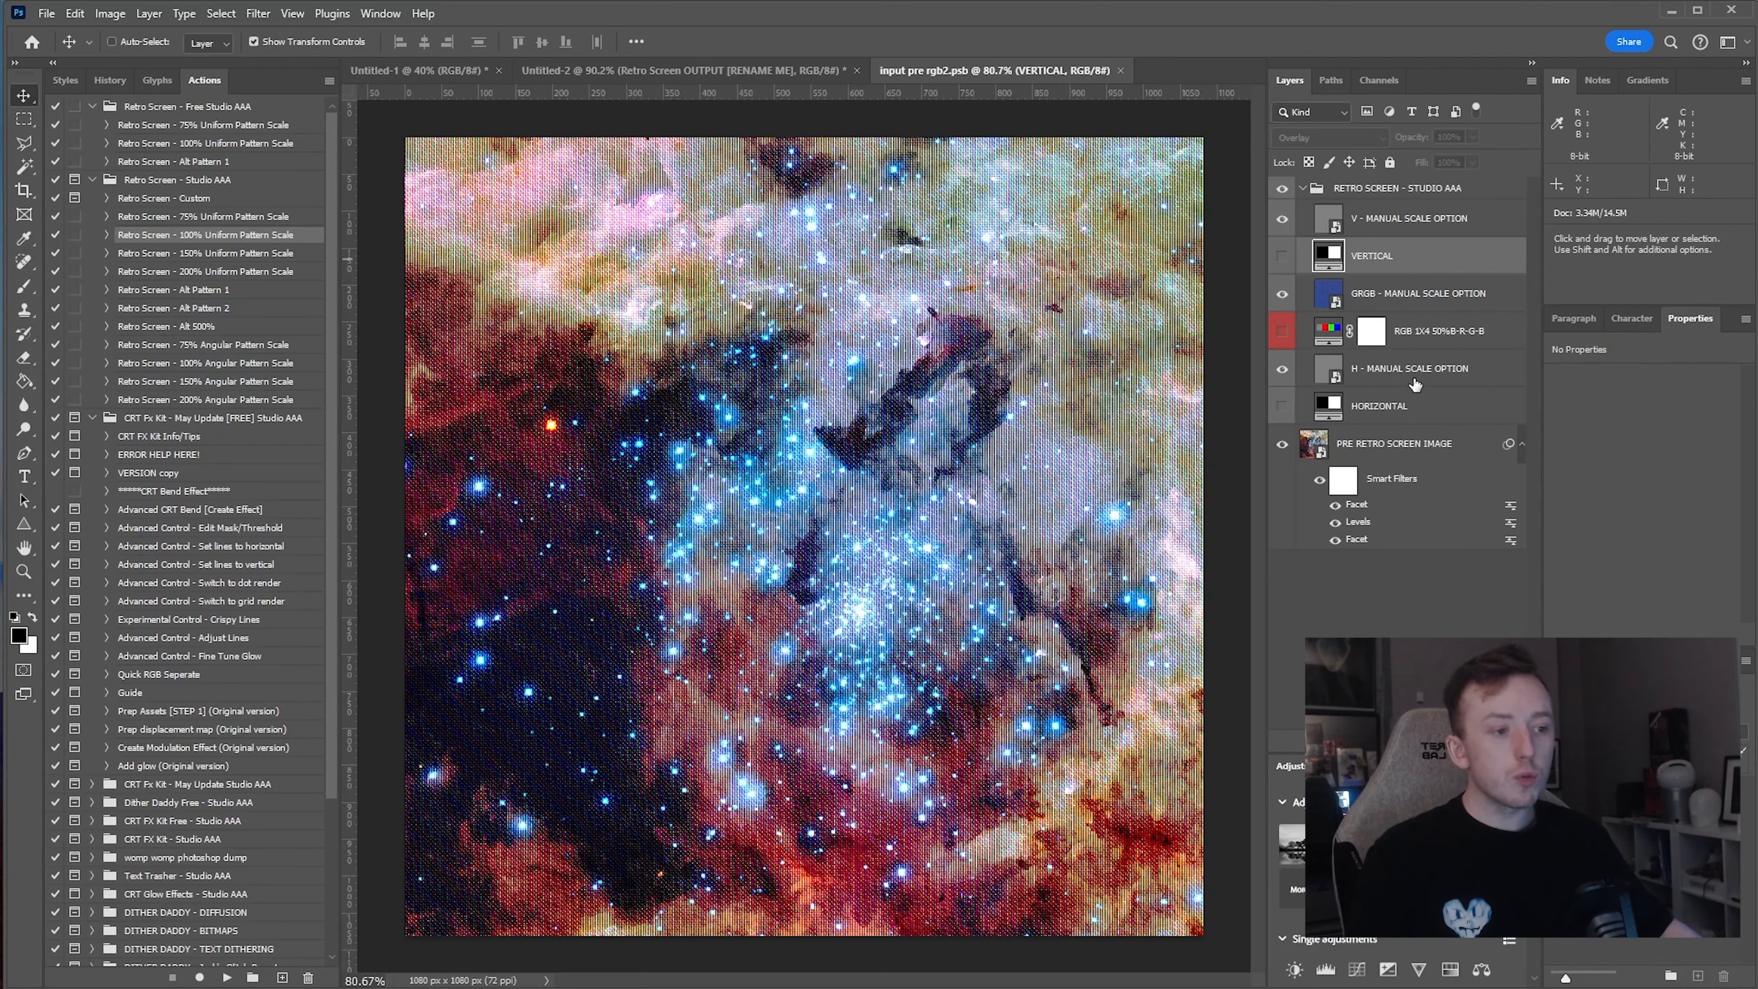
pyautogui.click(1414, 383)
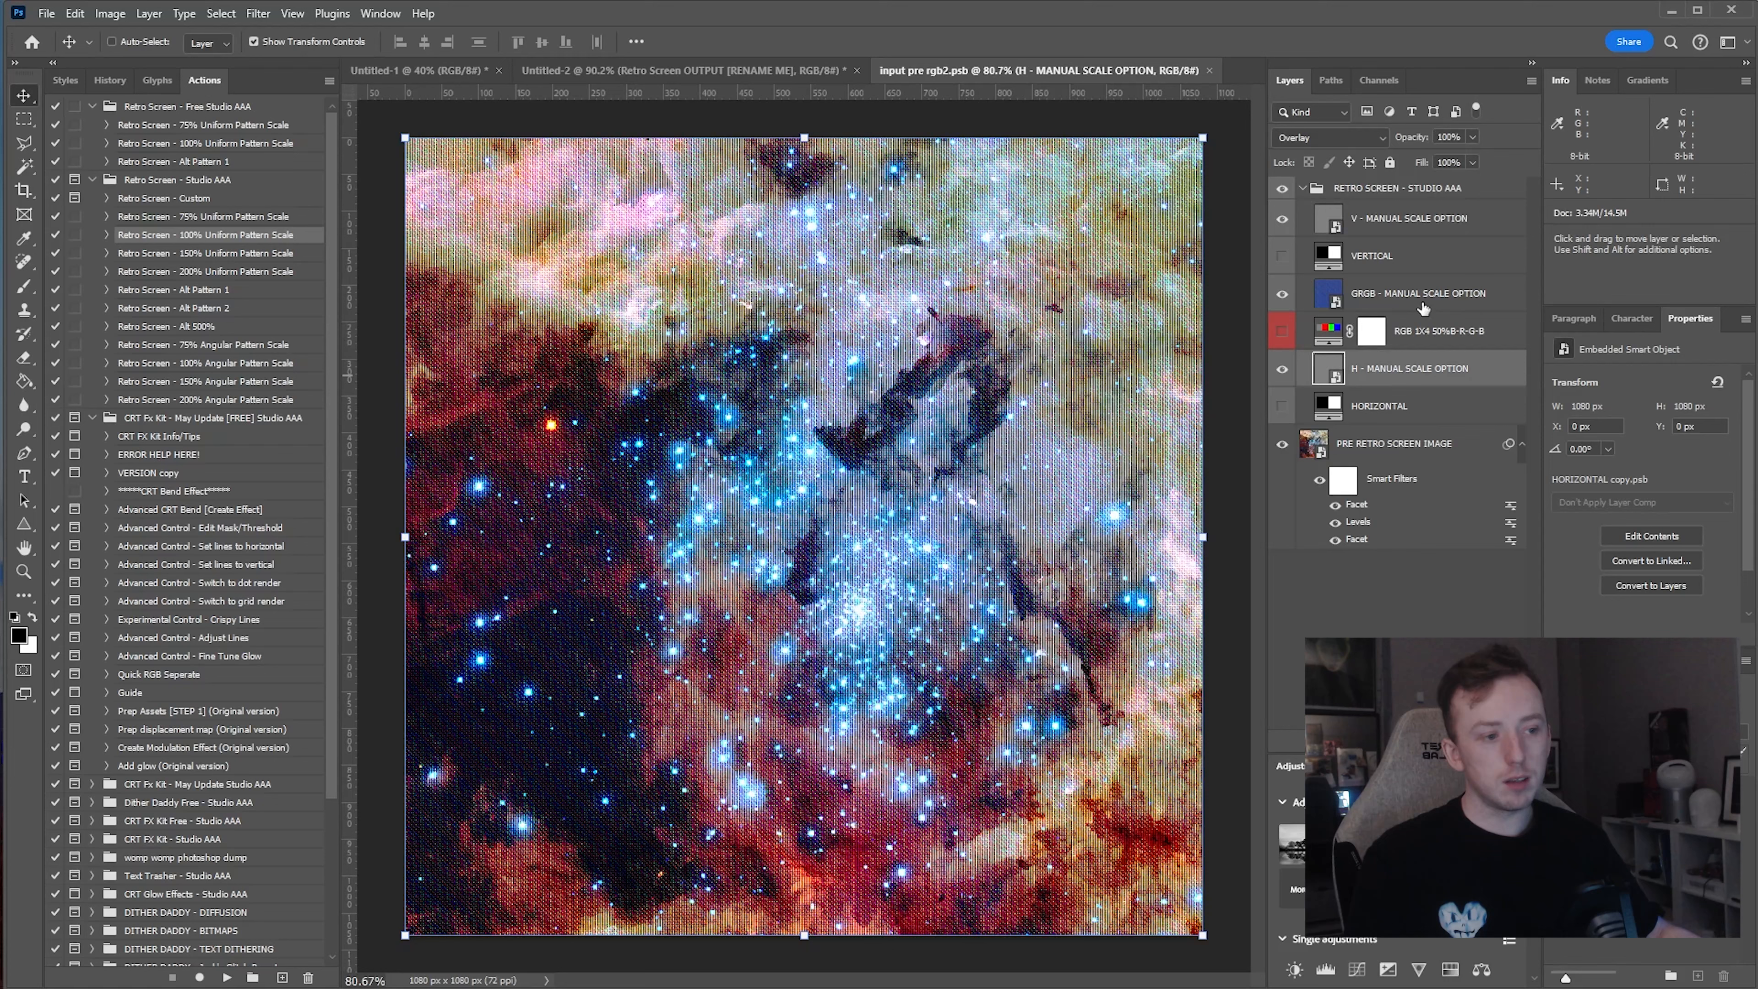
pyautogui.click(1409, 218)
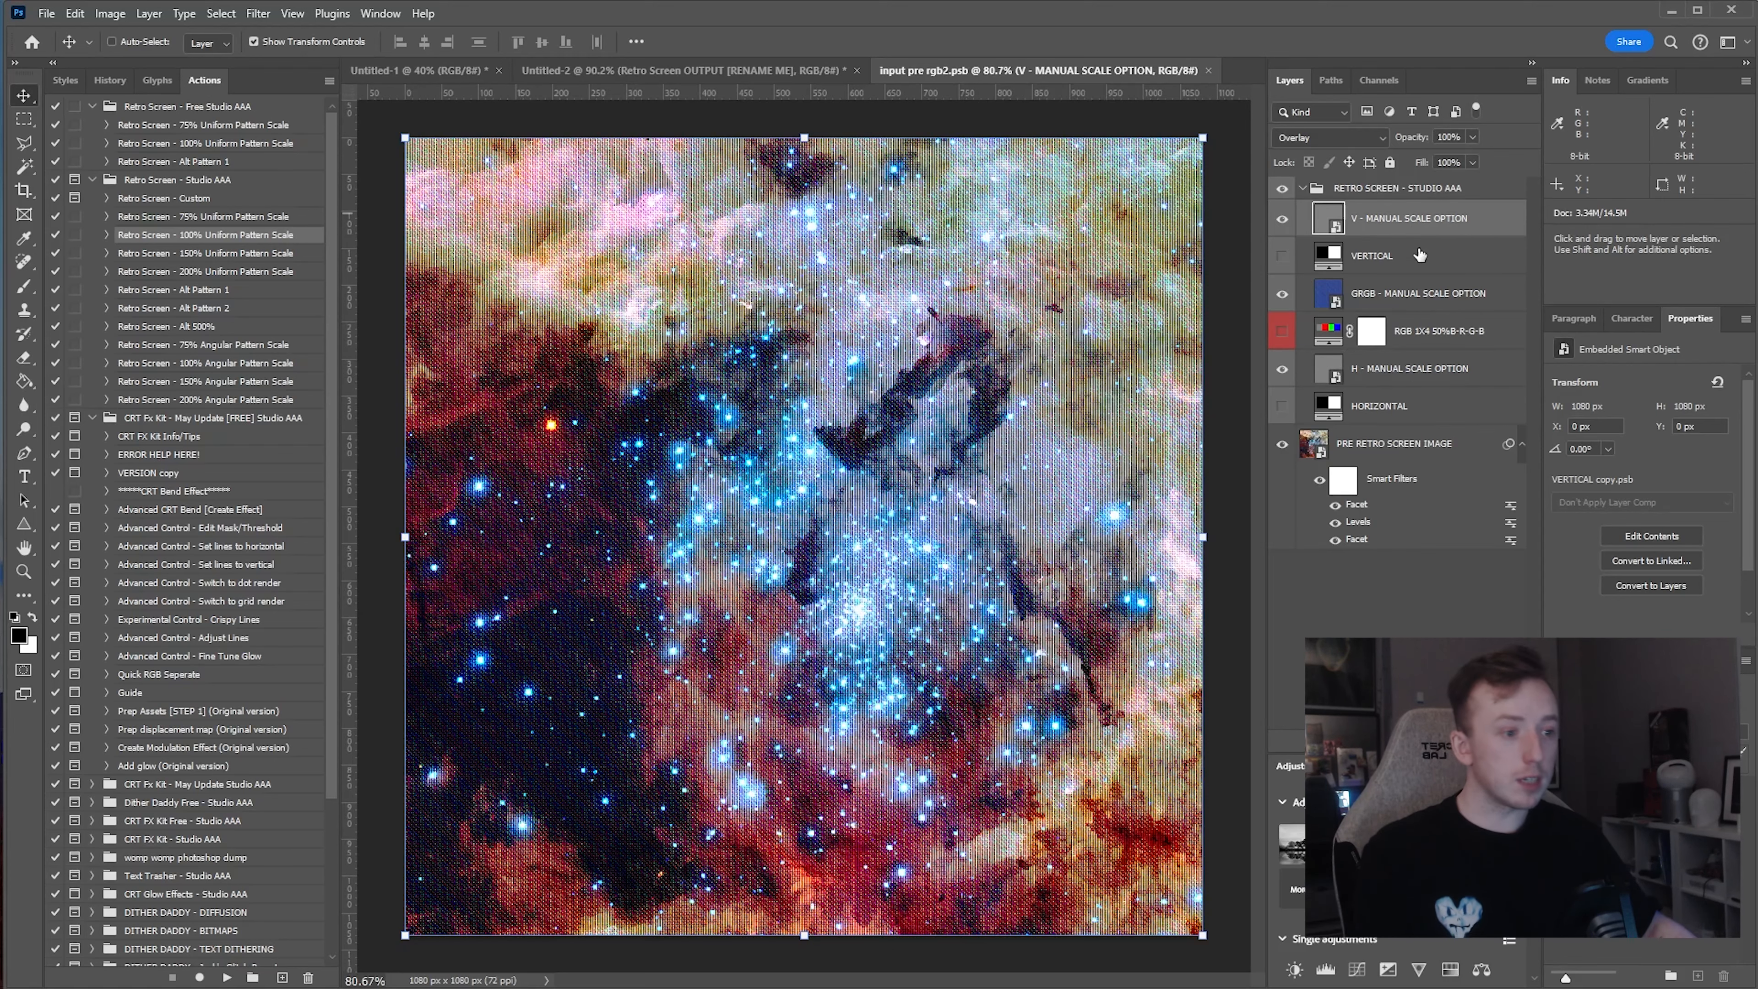
# - Hide the V, GRGB and H manual scale option layers and show the VERTICAL, RGB 1X4 50%B-R-G-B and HORIZONTAL pattern layers
pyautogui.click(1284, 369)
pyautogui.click(1285, 295)
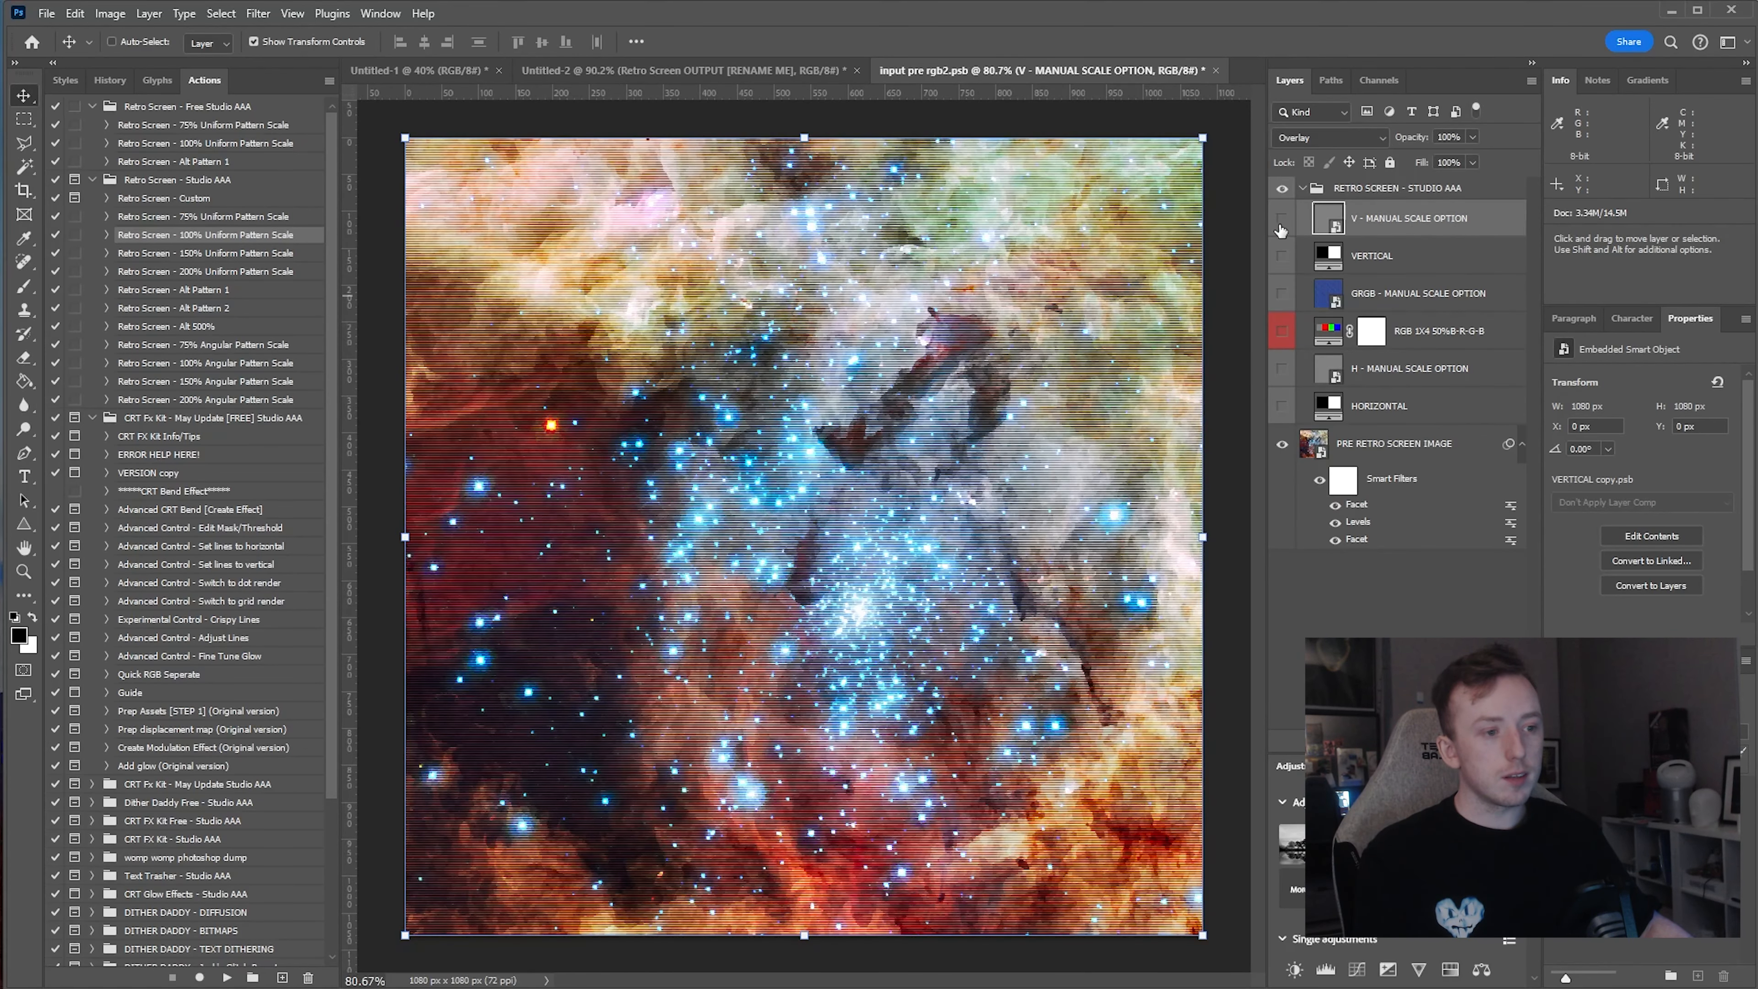
pyautogui.click(1282, 256)
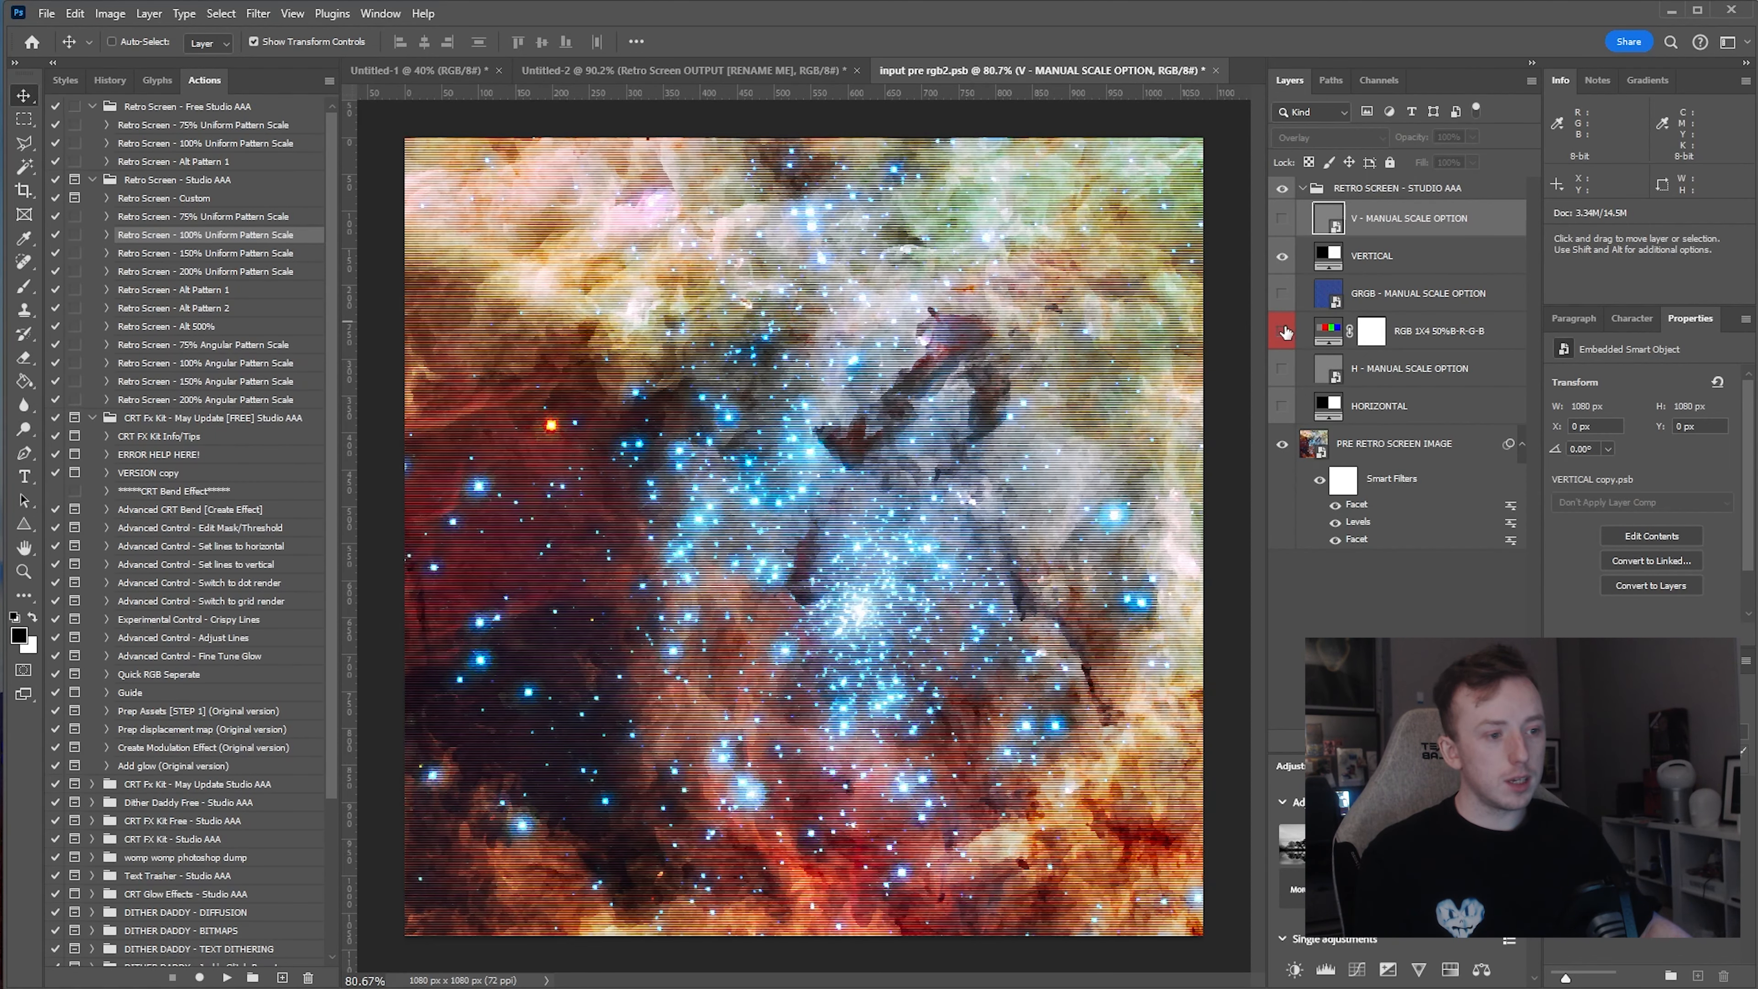
pyautogui.click(1282, 331)
pyautogui.click(1282, 406)
# - Review the three pattern fill layers and check the angle and scale settings of the RGB 1X4 50%B-R-G-B fill without changing them
pyautogui.click(1414, 414)
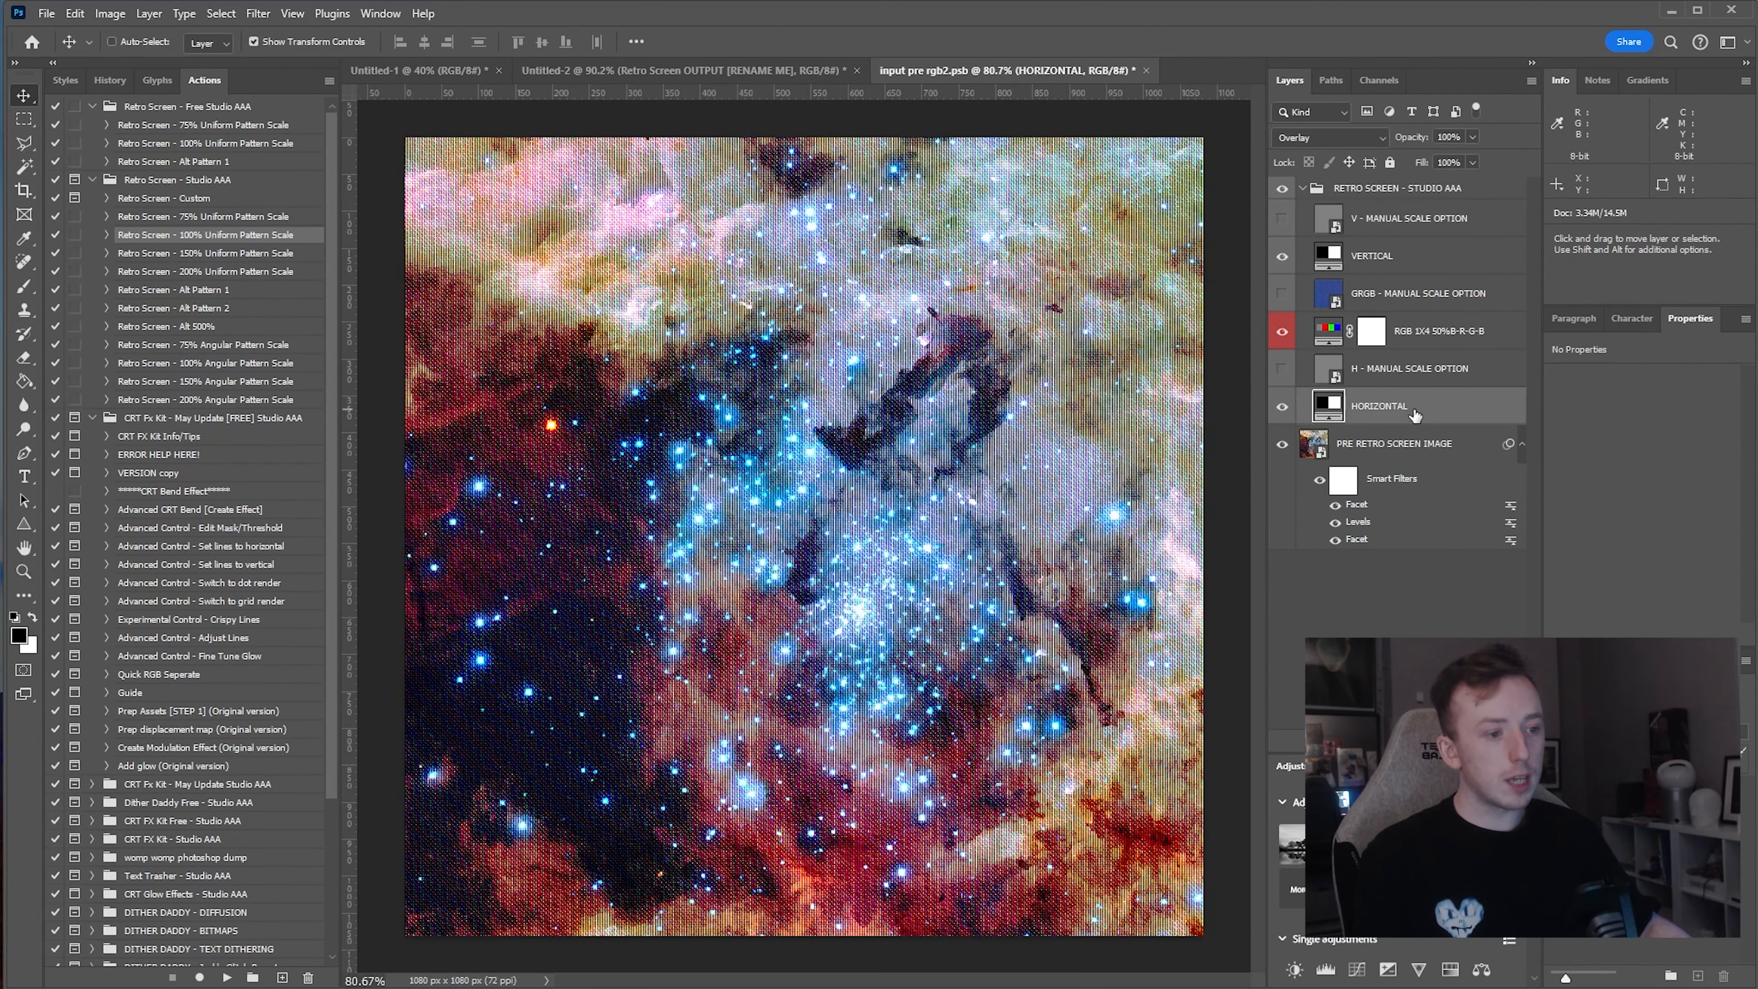
pyautogui.click(1423, 346)
pyautogui.click(1405, 267)
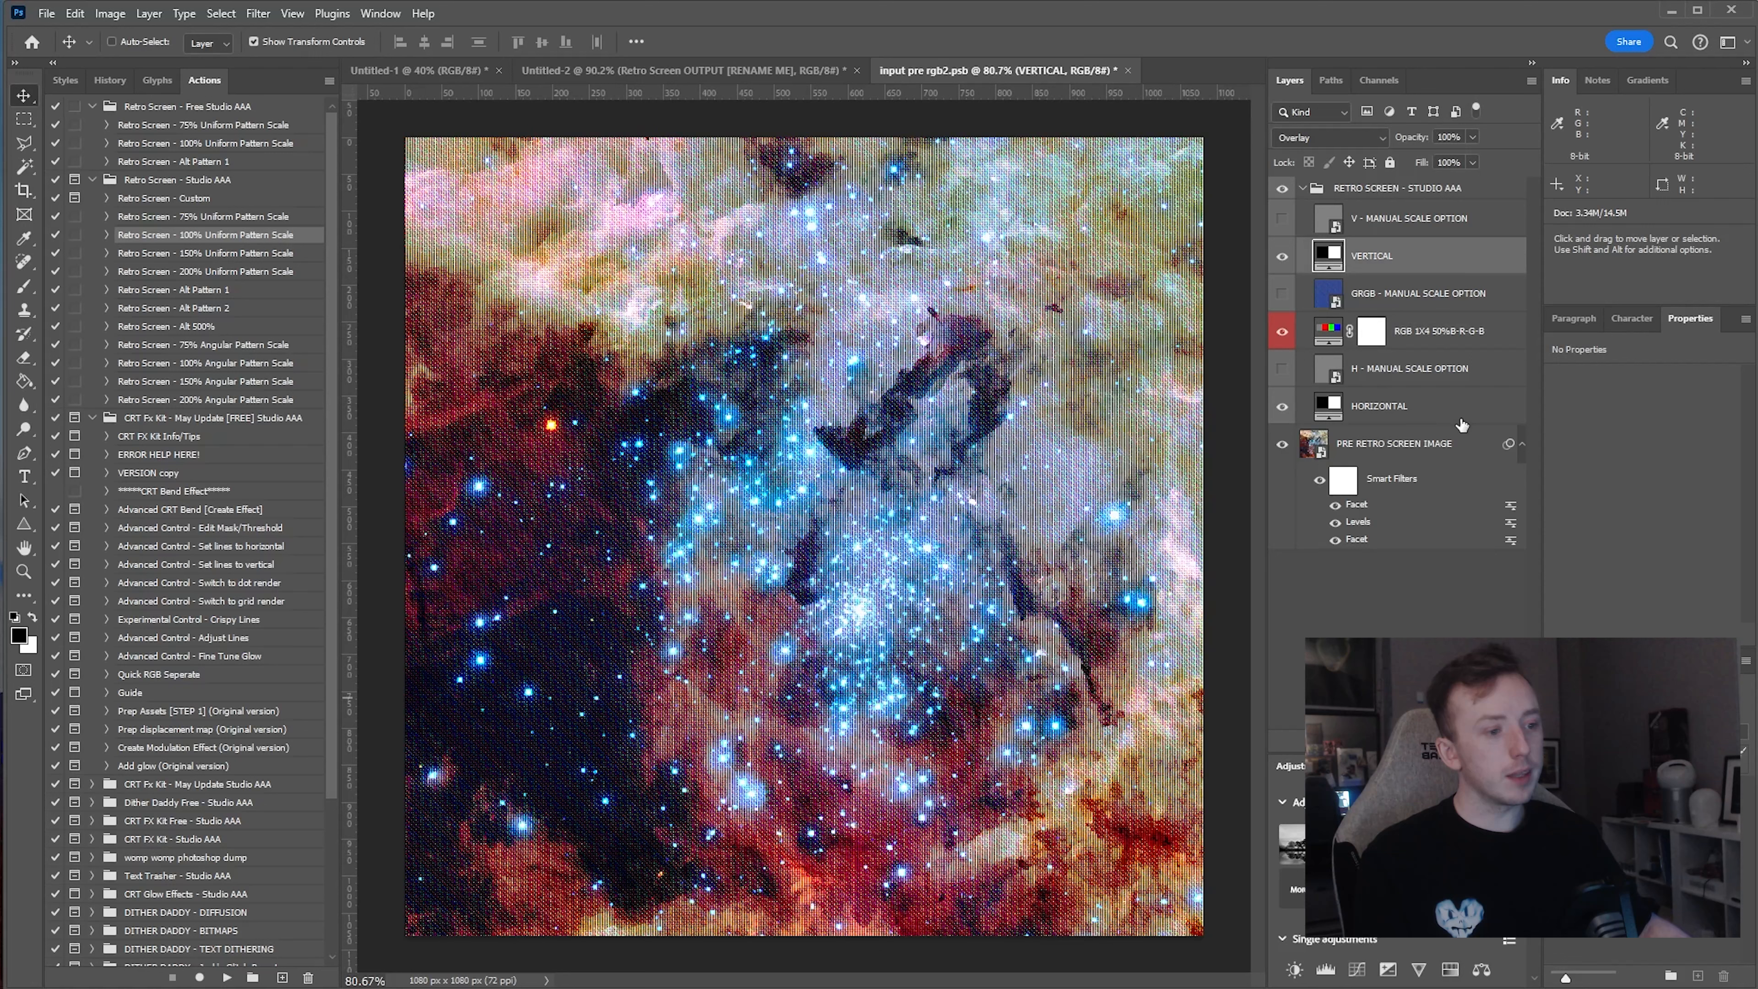
pyautogui.doubleClick(1330, 337)
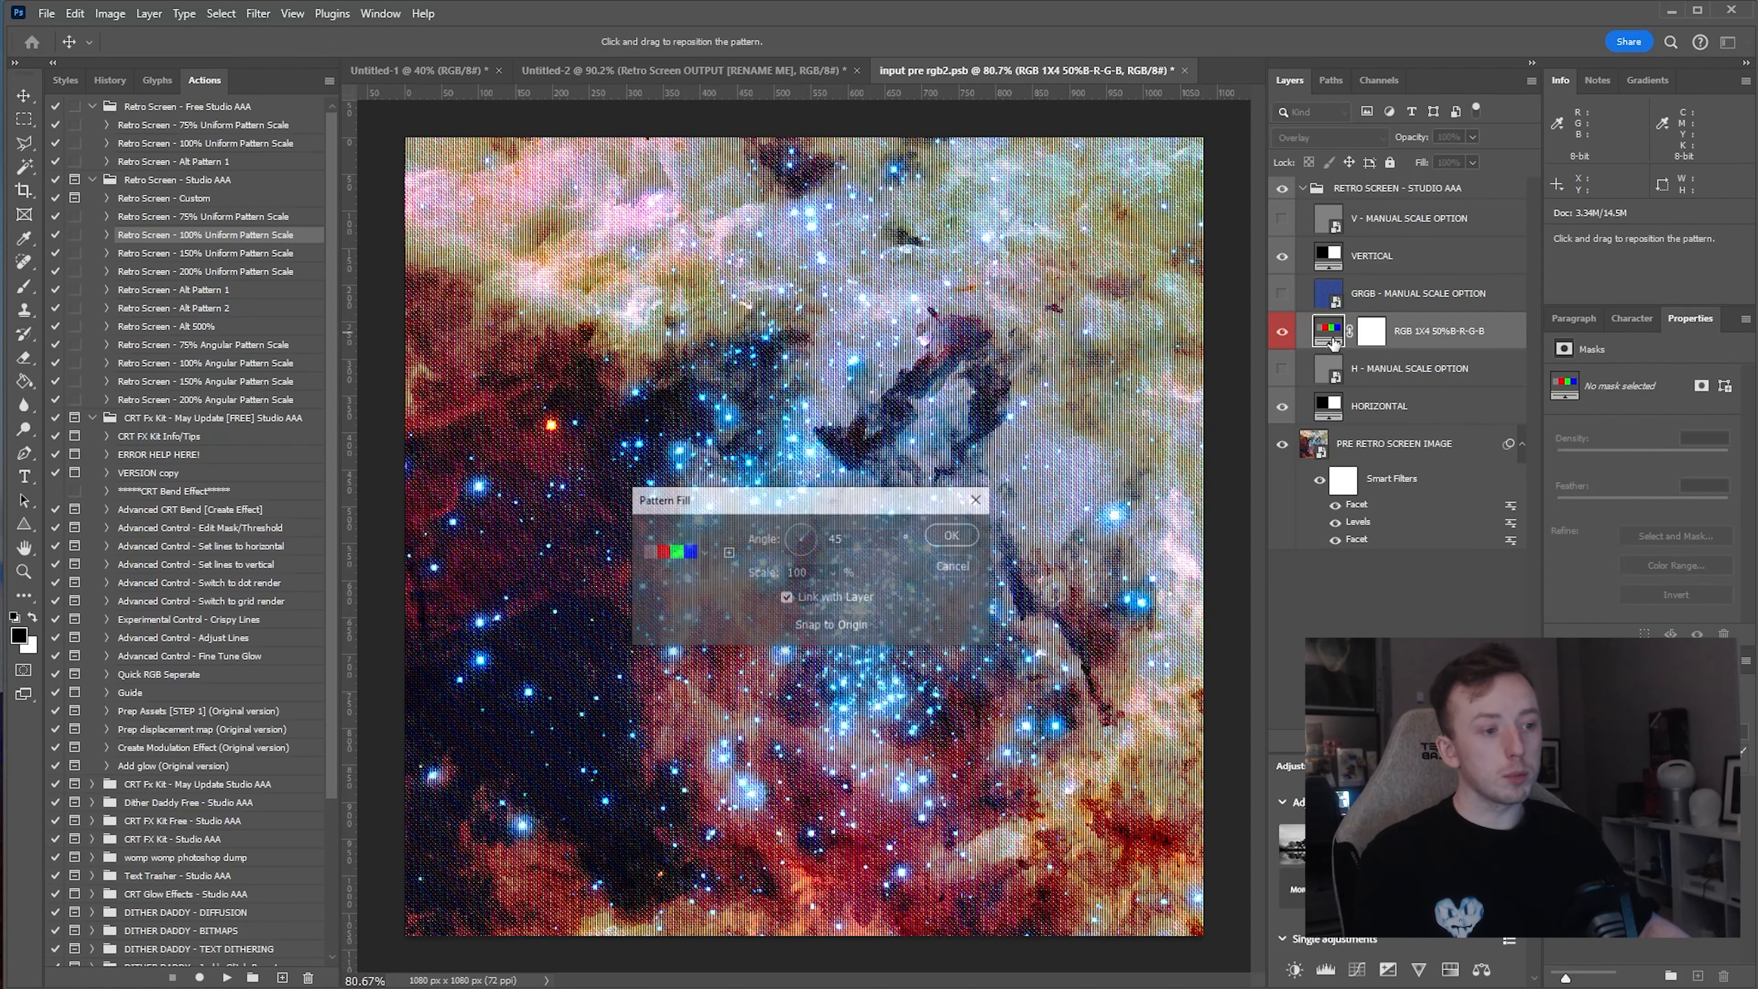
pyautogui.click(833, 573)
pyautogui.click(871, 572)
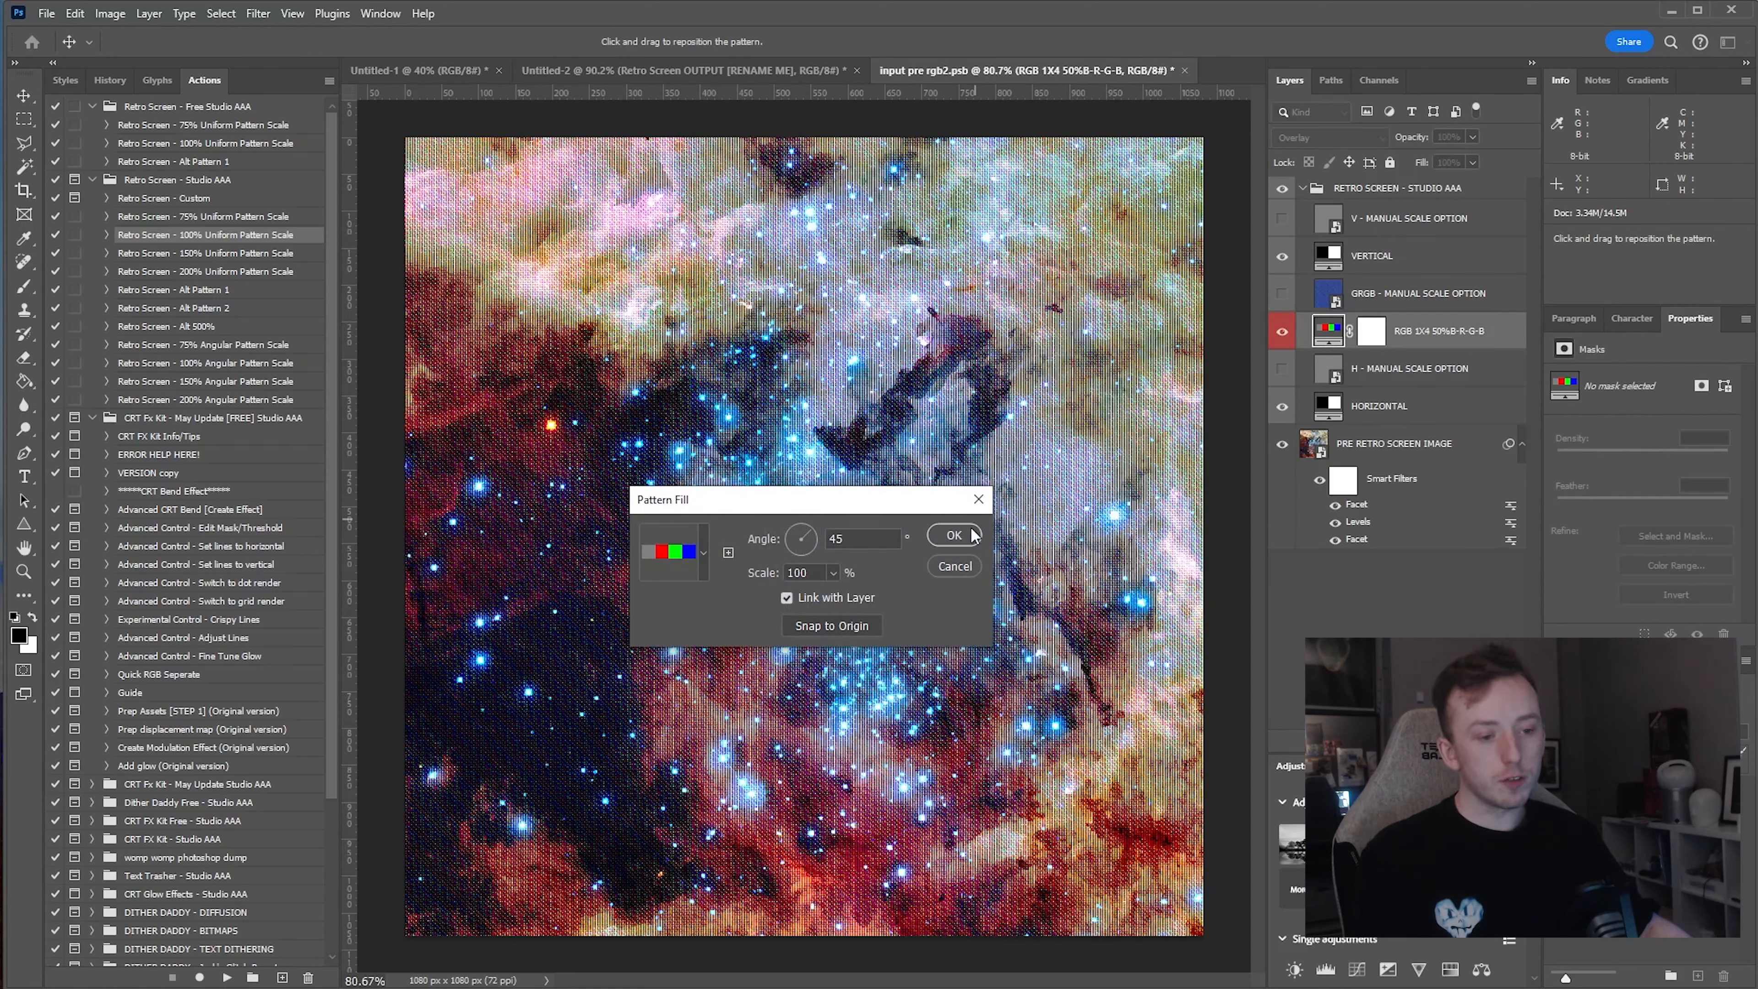
pyautogui.click(941, 564)
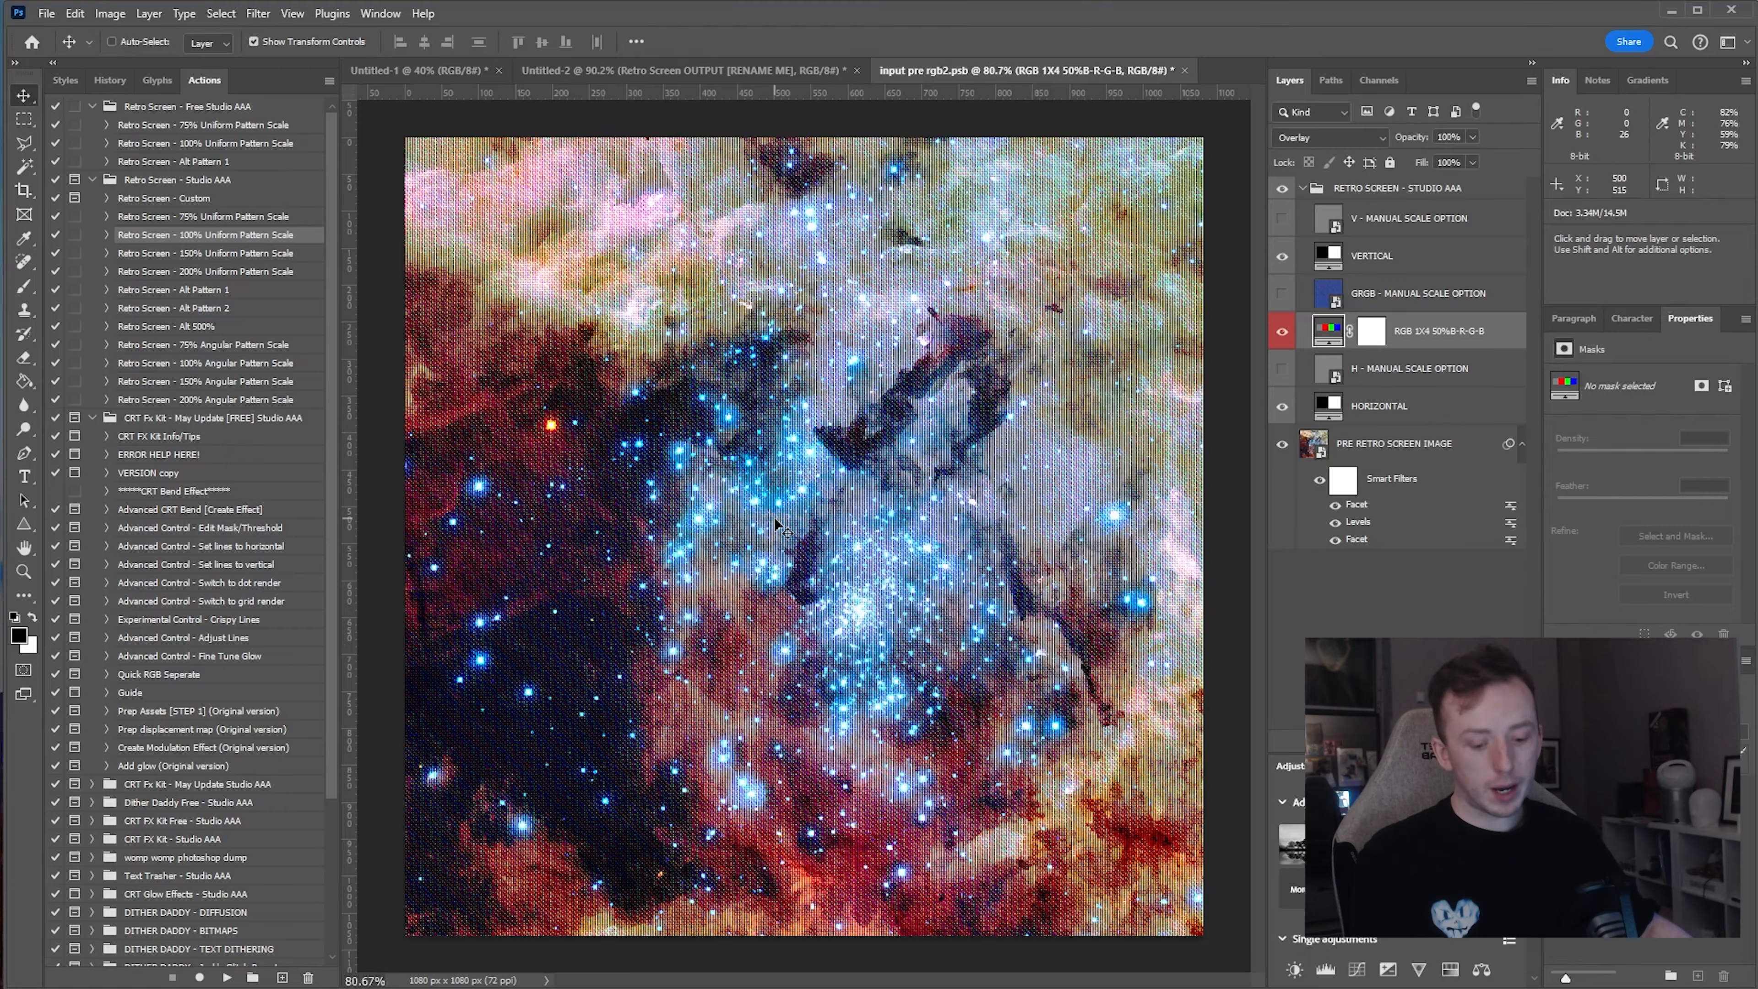
# - Examine the RGB pattern fill down to individual pixels across the nebula's center and dark lower-left area, and check the whole image
pyautogui.scroll(10, 775, 520)
pyautogui.scroll(-5, 775, 521)
pyautogui.moveTo(701, 366); pyautogui.dragTo(360, 146)
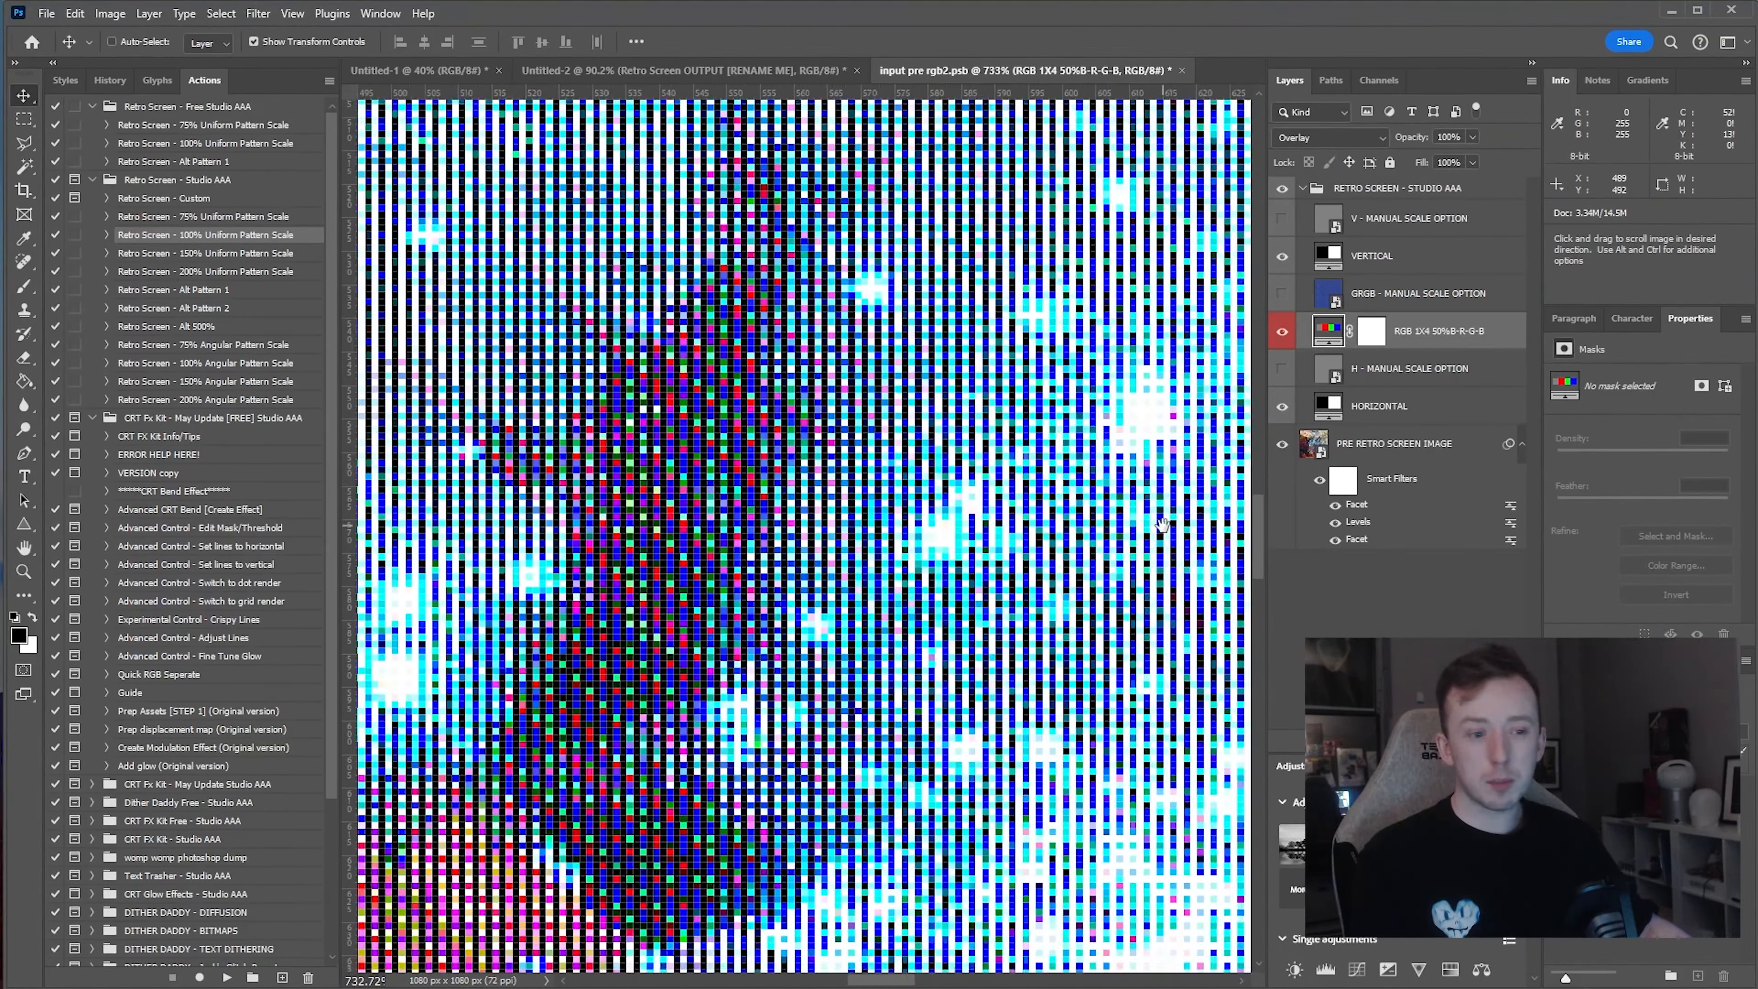
pyautogui.moveTo(1211, 547); pyautogui.dragTo(1090, 547)
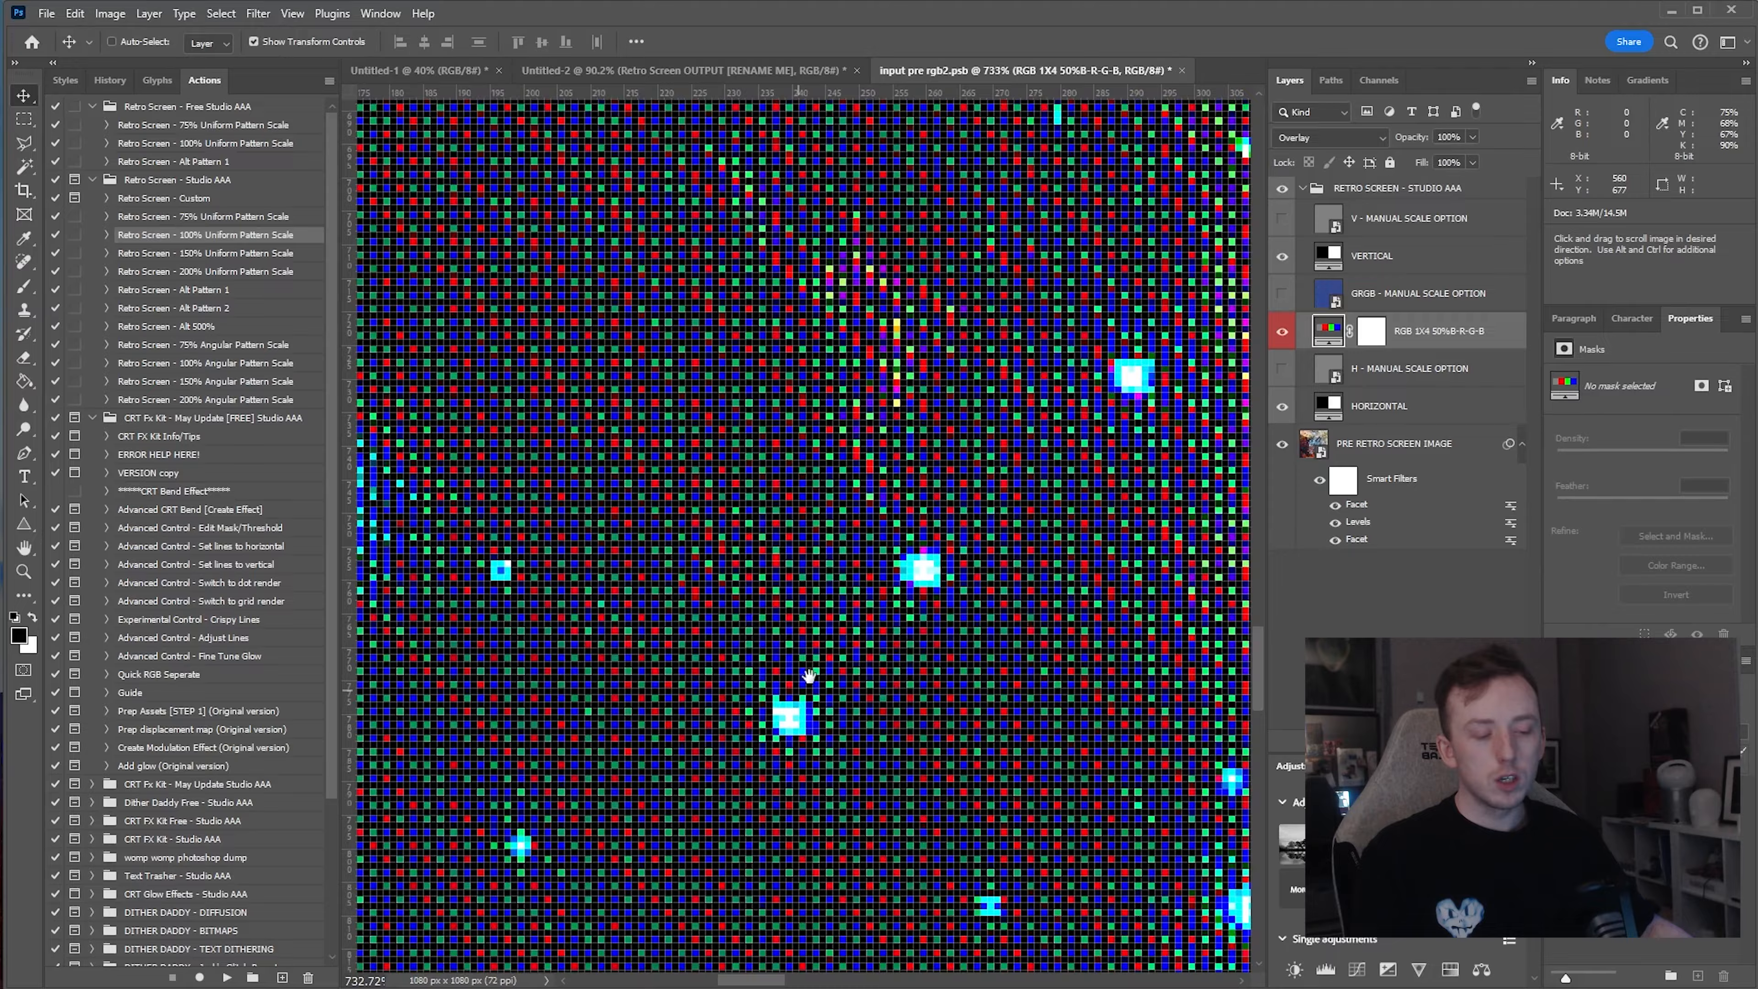
pyautogui.moveTo(812, 675); pyautogui.dragTo(1131, 259)
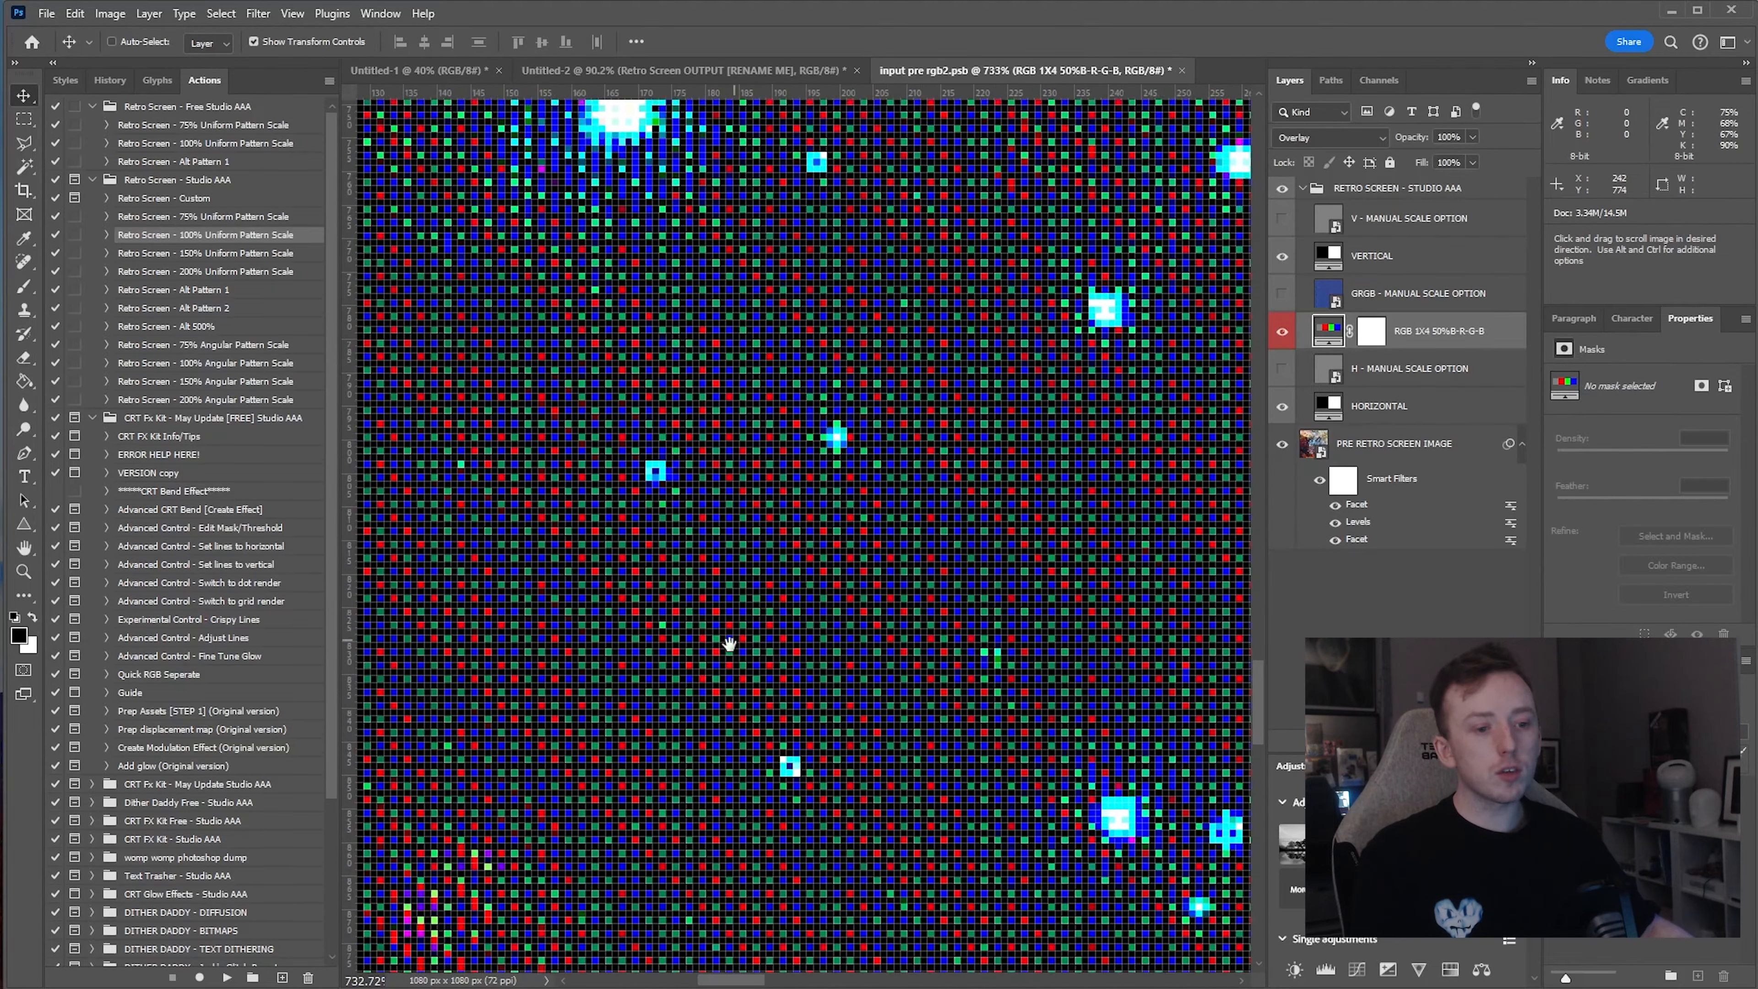
pyautogui.moveTo(730, 647); pyautogui.dragTo(1033, 428)
pyautogui.scroll(10, 824, 578)
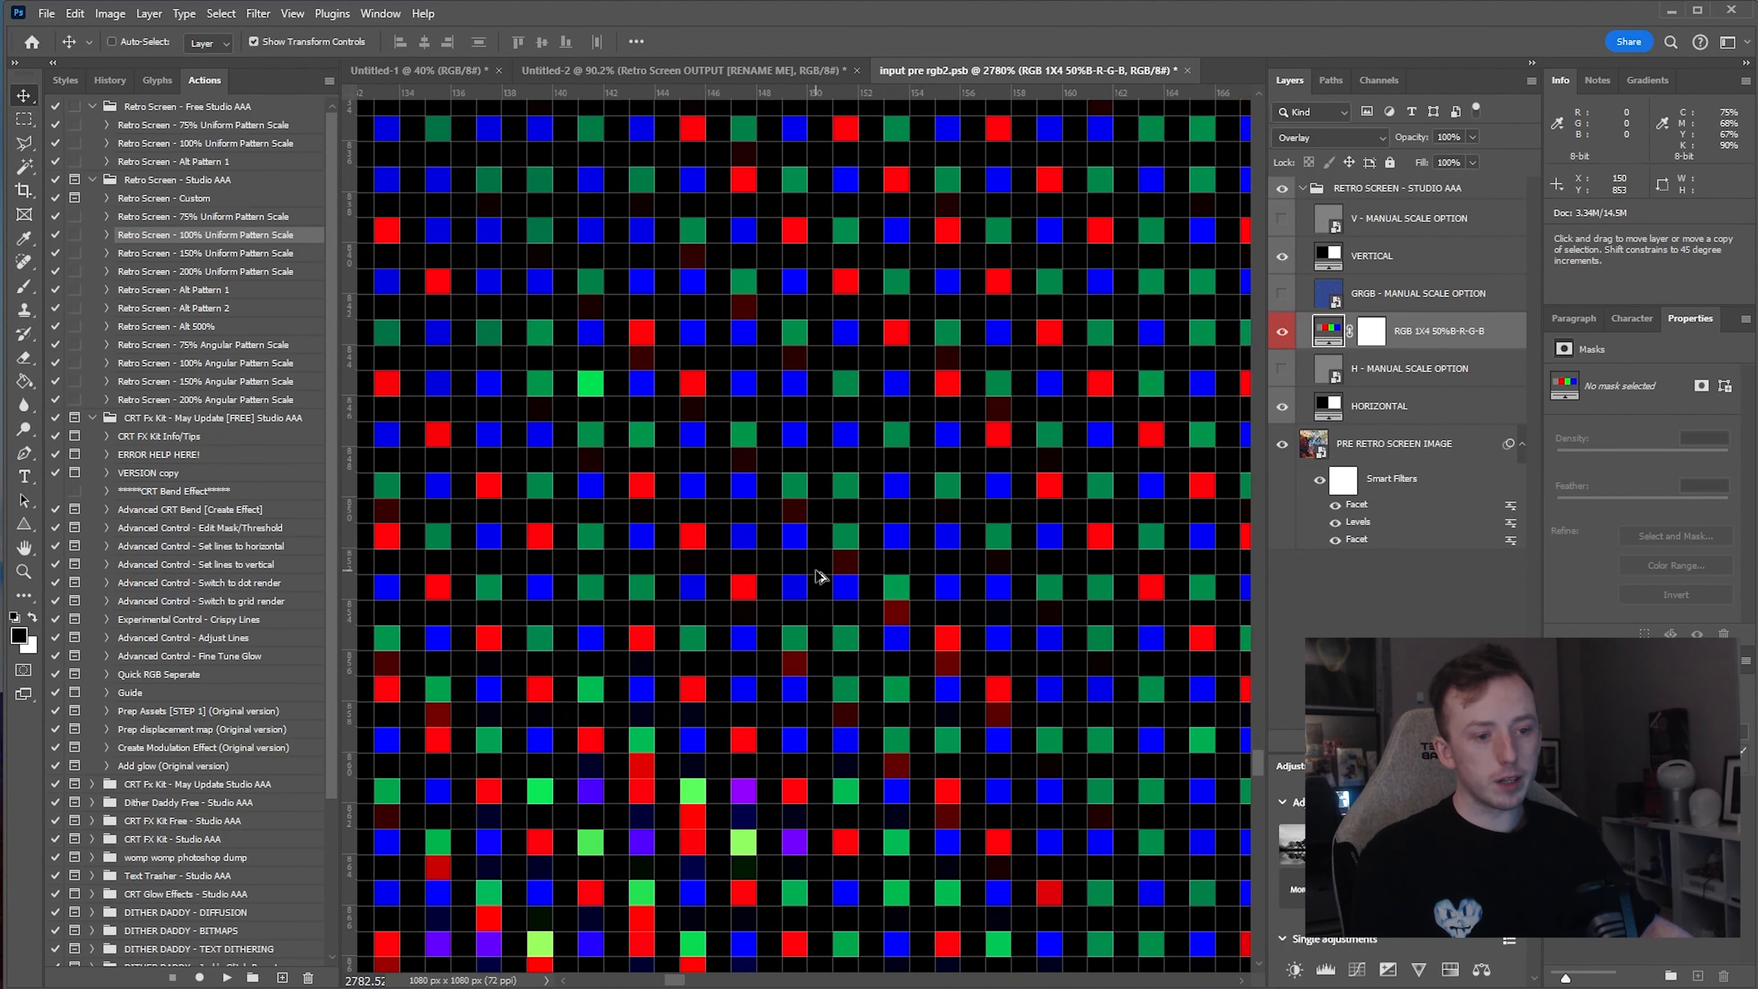
pyautogui.moveTo(829, 442); pyautogui.dragTo(871, 471)
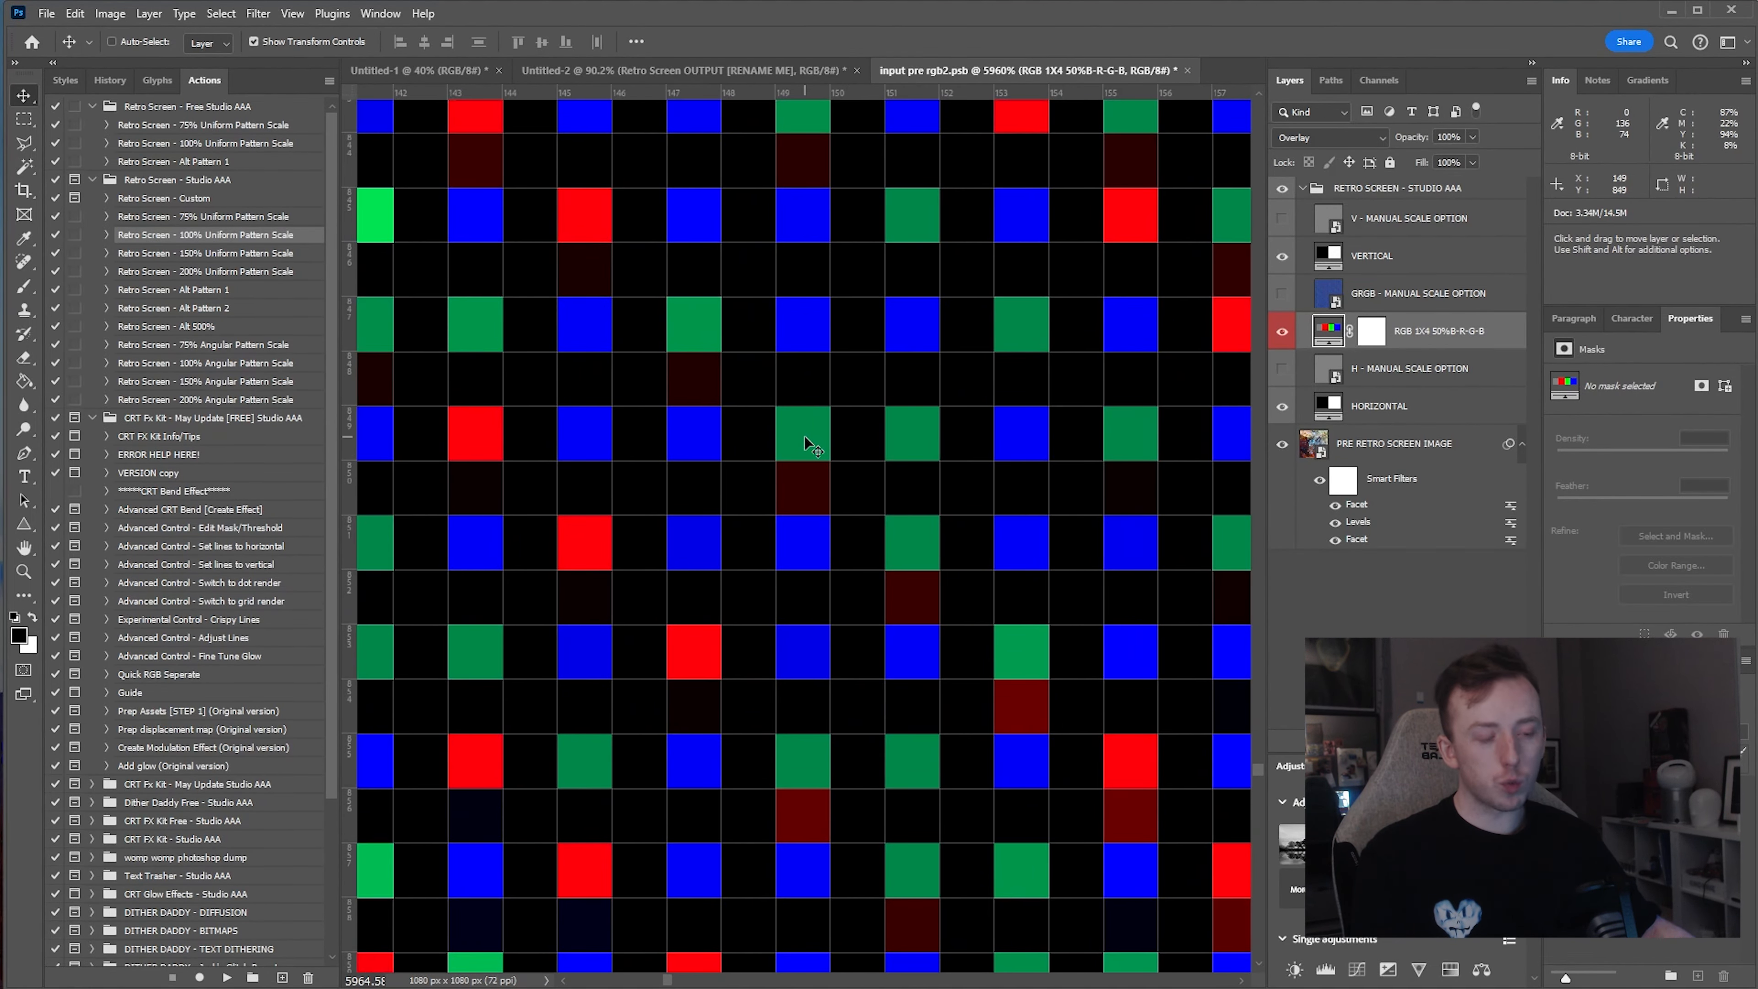
pyautogui.scroll(2, 806, 509)
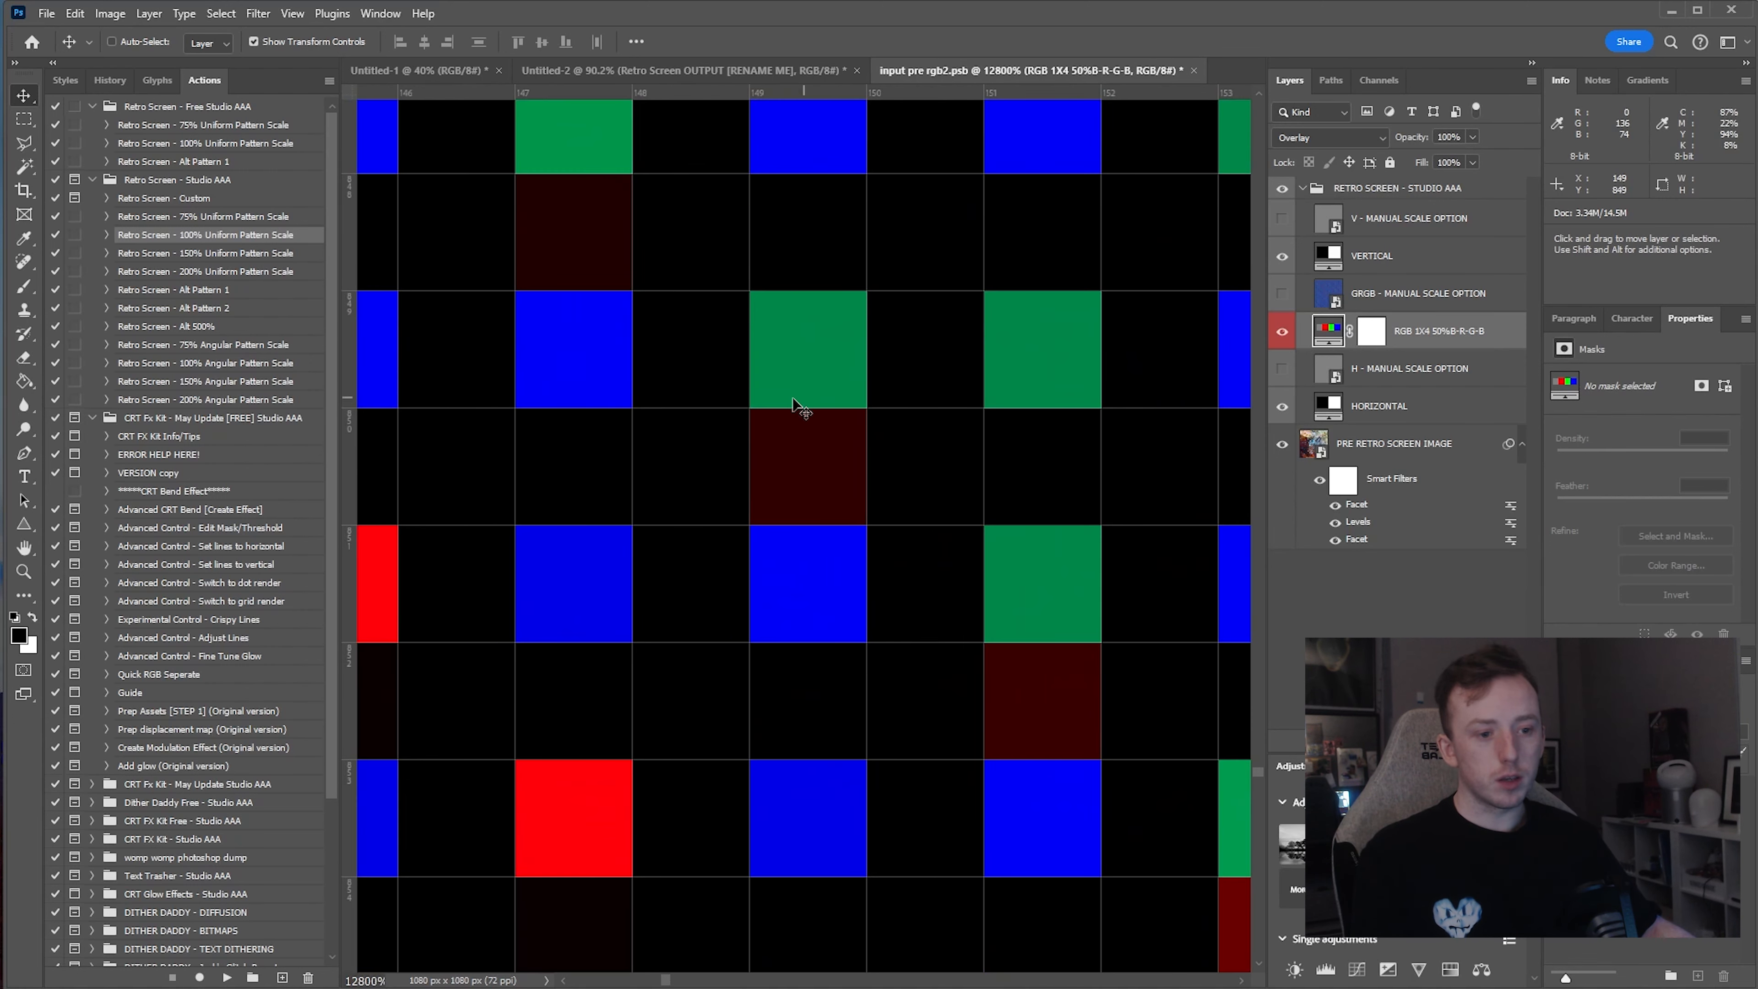
pyautogui.moveTo(623, 266); pyautogui.dragTo(969, 533)
pyautogui.moveTo(759, 344); pyautogui.dragTo(1003, 620)
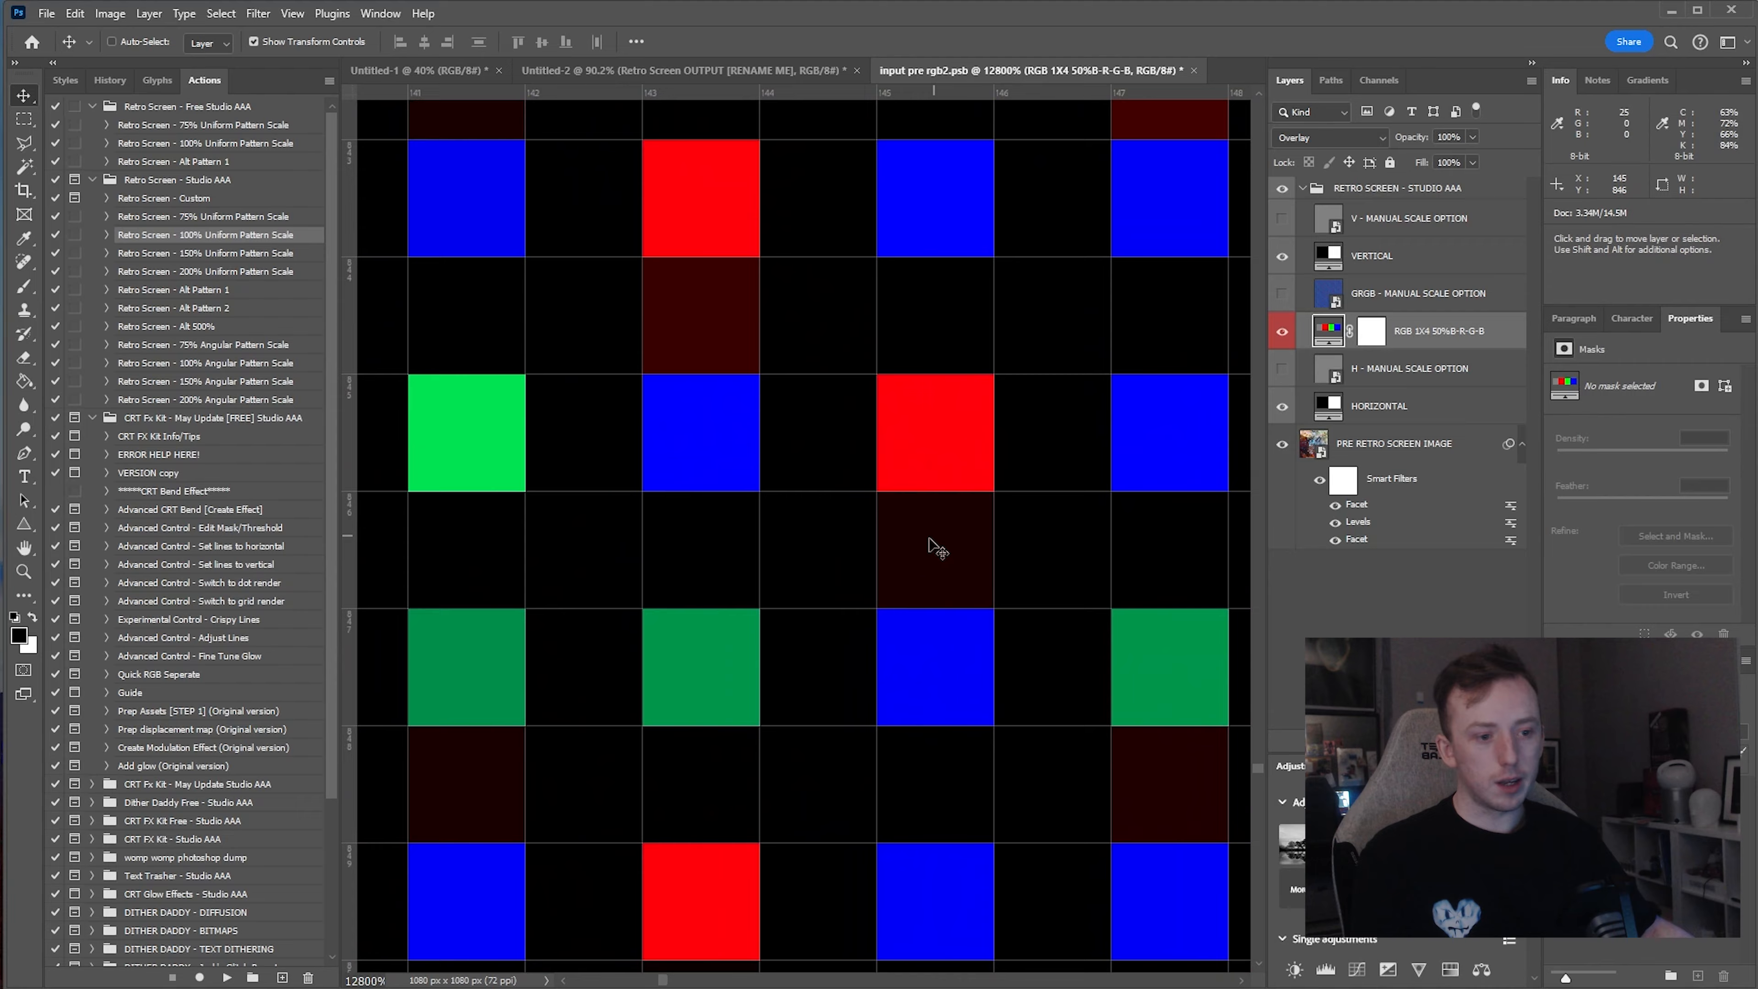
pyautogui.moveTo(849, 430); pyautogui.dragTo(1020, 609)
pyautogui.moveTo(759, 445); pyautogui.dragTo(734, 656)
pyautogui.hotkey('ctrl', '0')
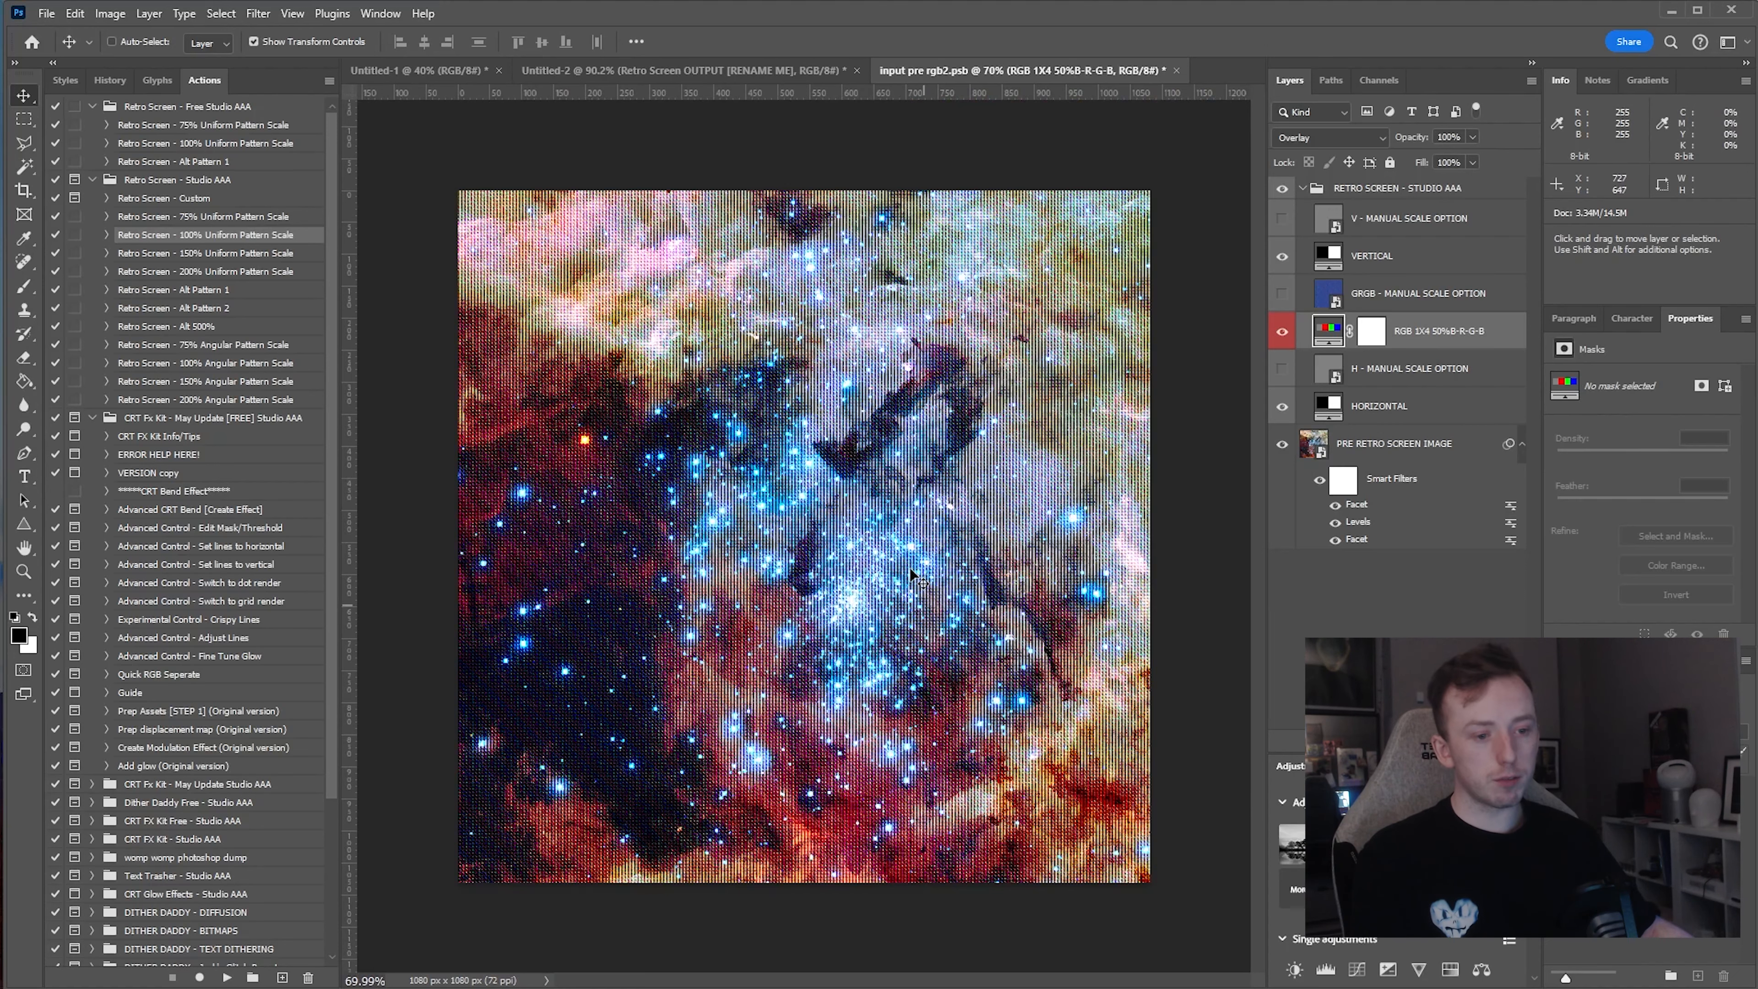
pyautogui.scroll(2, 853, 602)
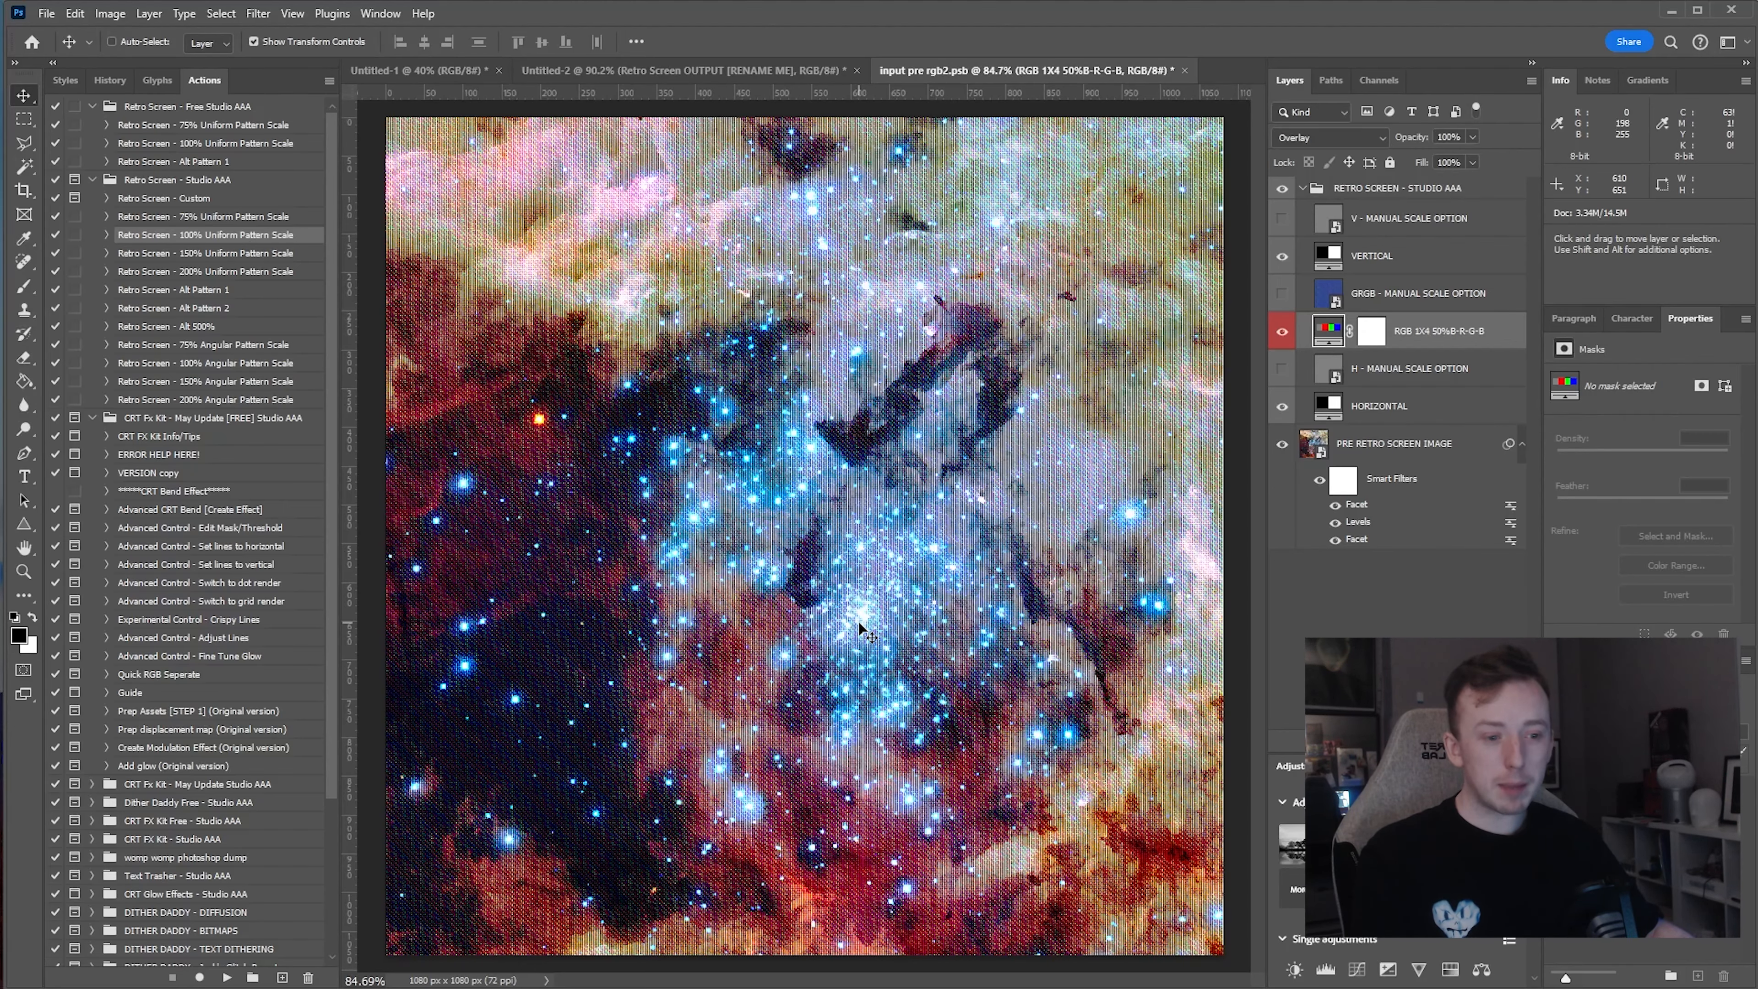
# - Try a different angle on the RGB 1X4 50%B-R-G-B pattern fill while viewing the nebula's bright center at pixel level
pyautogui.scroll(10, 860, 622)
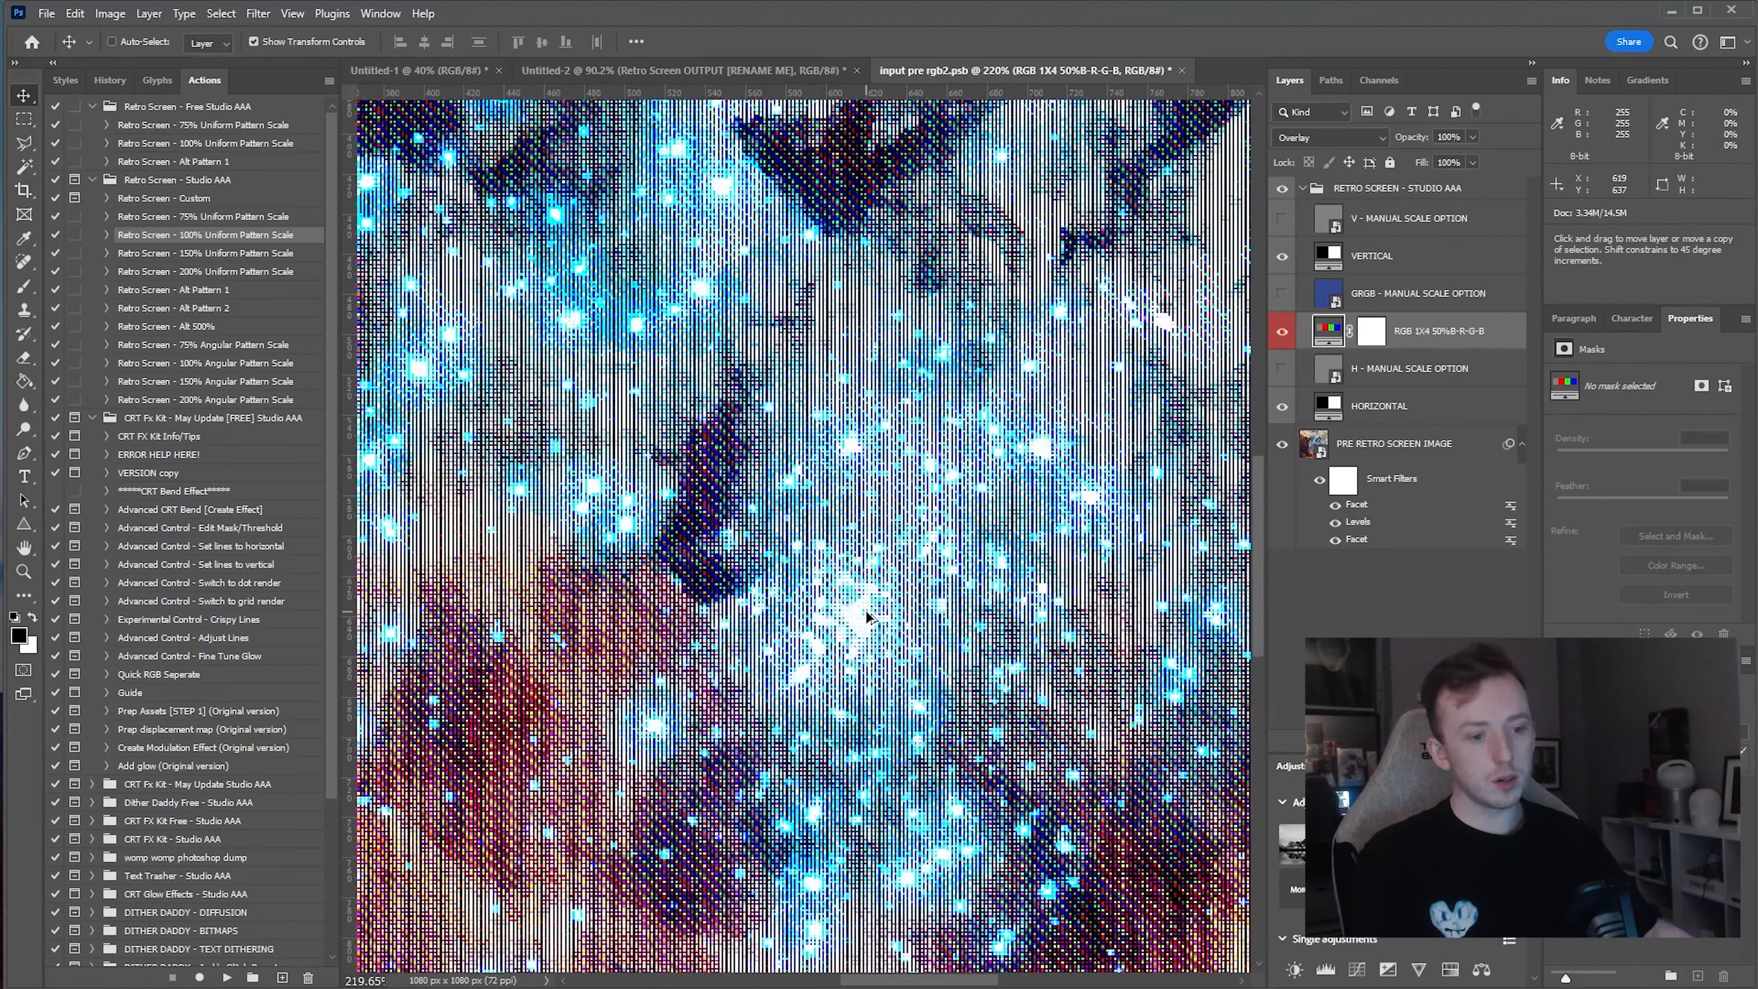
pyautogui.scroll(8, 867, 616)
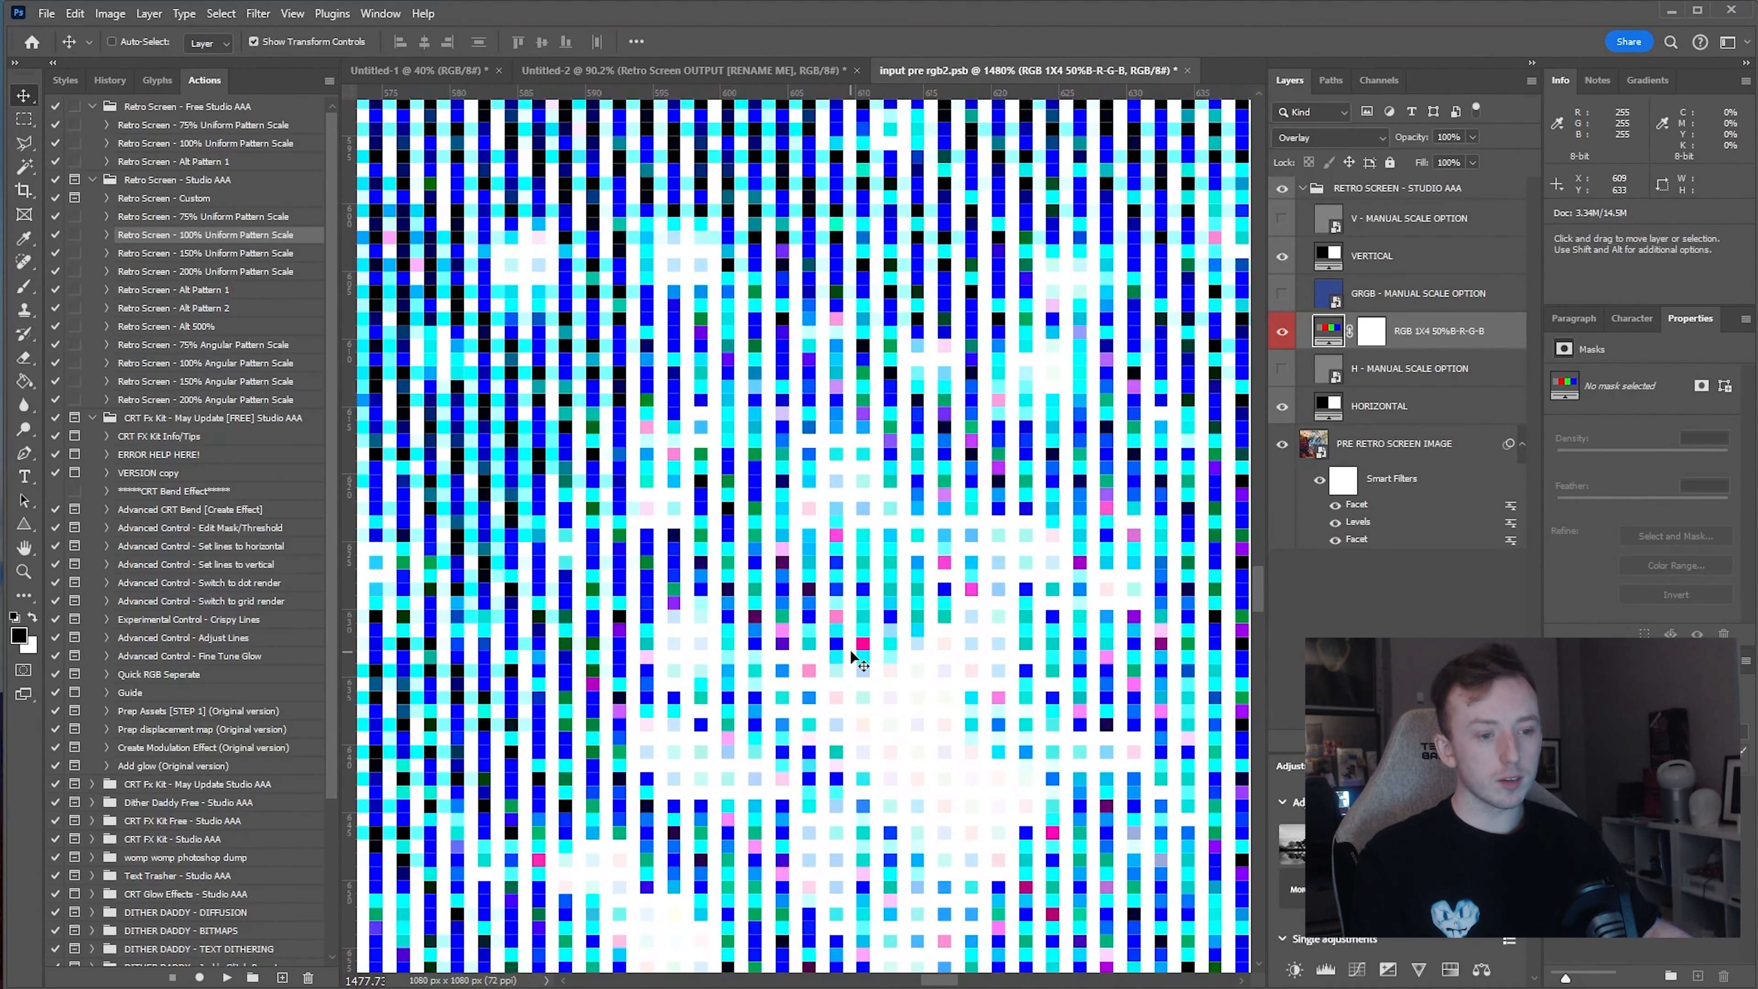
pyautogui.moveTo(850, 650); pyautogui.dragTo(969, 643)
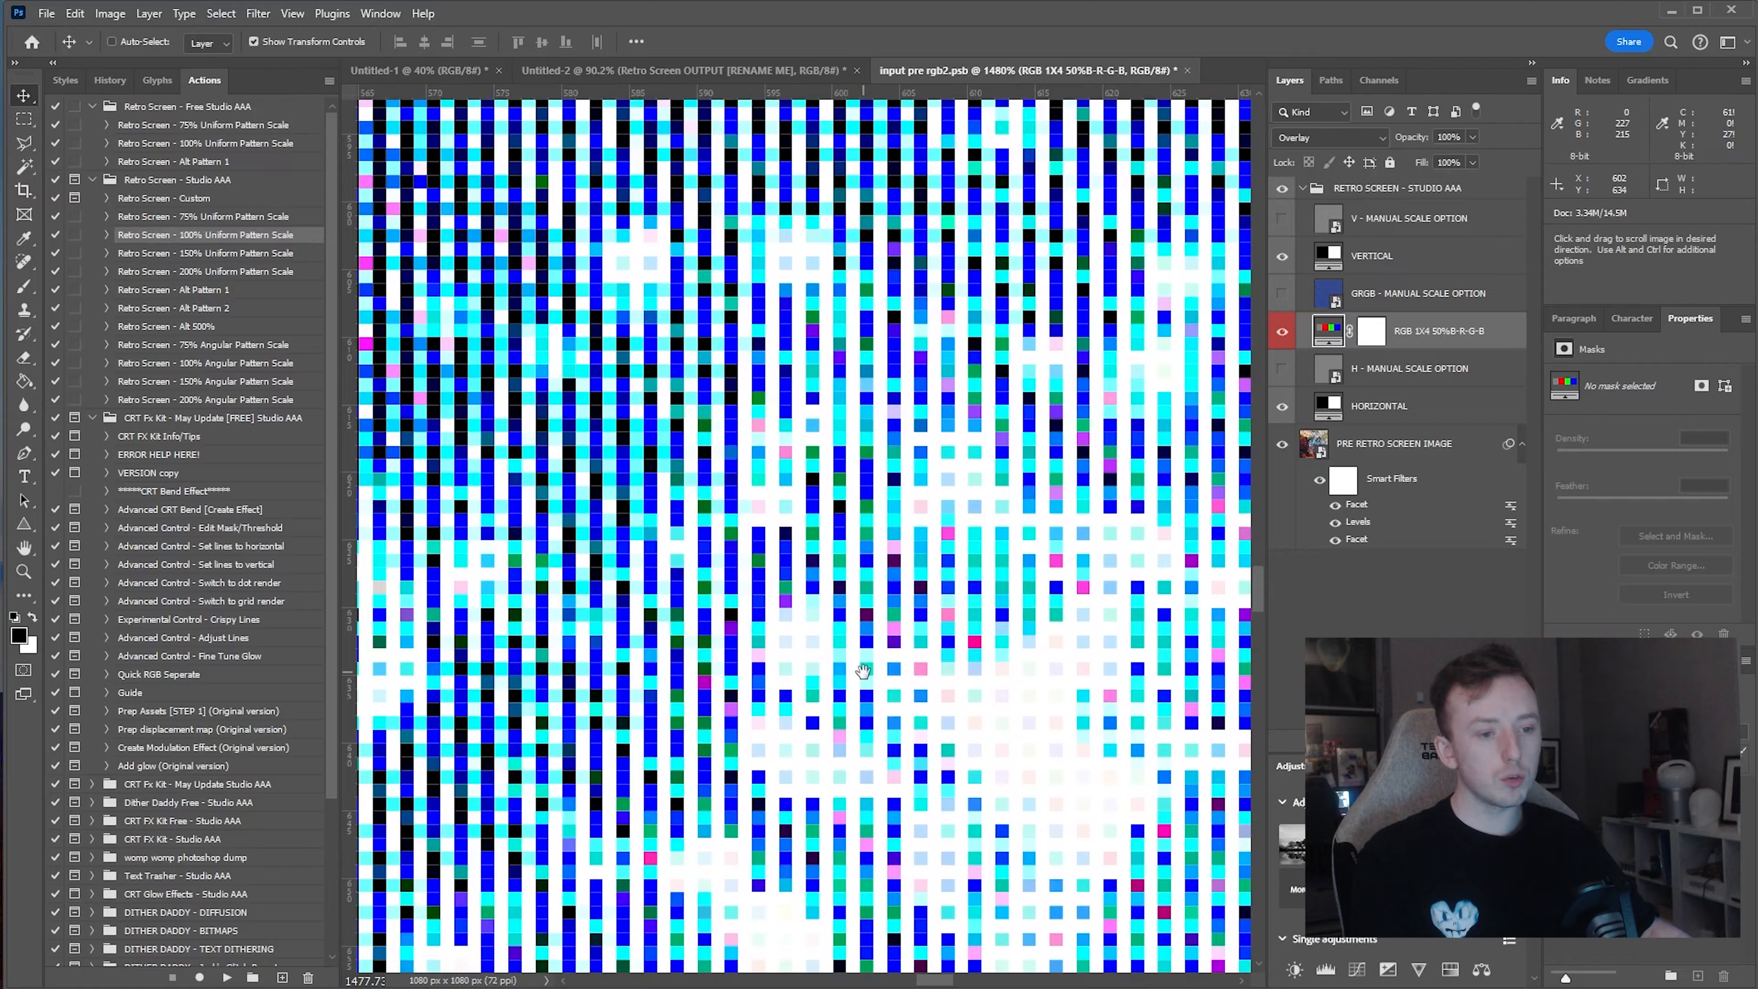
pyautogui.moveTo(852, 616); pyautogui.dragTo(623, 524)
pyautogui.doubleClick(1332, 337)
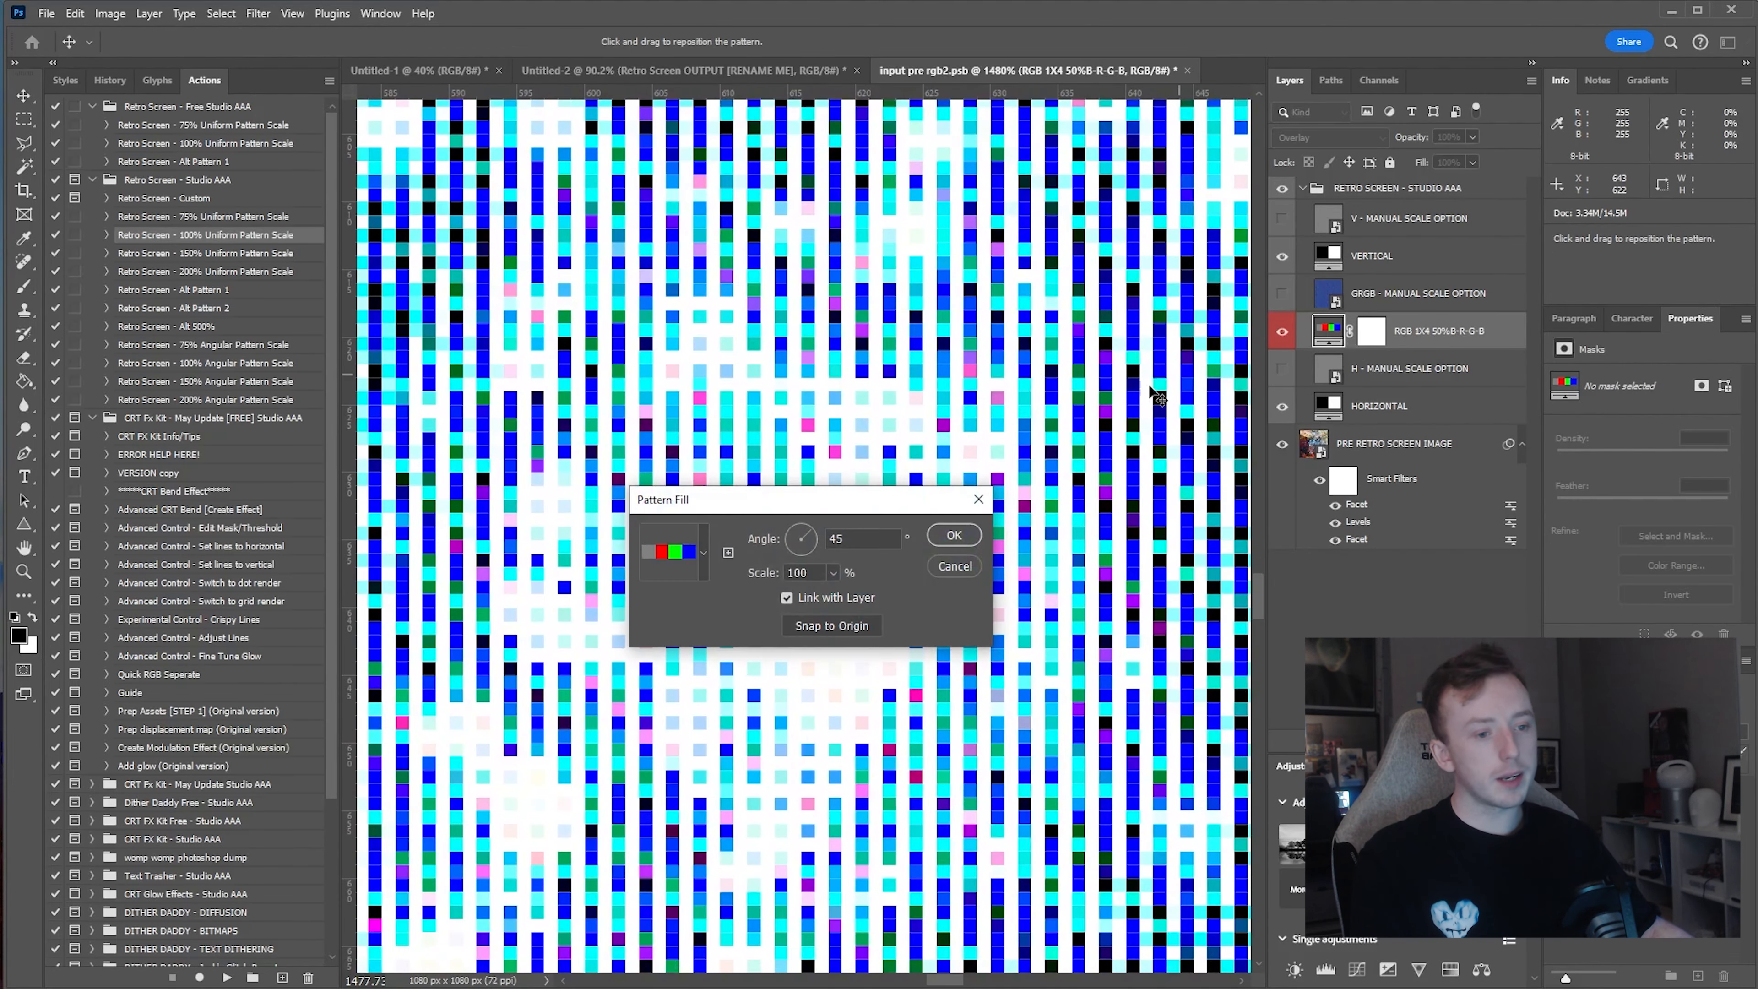
pyautogui.click(799, 534)
pyautogui.press('Return')
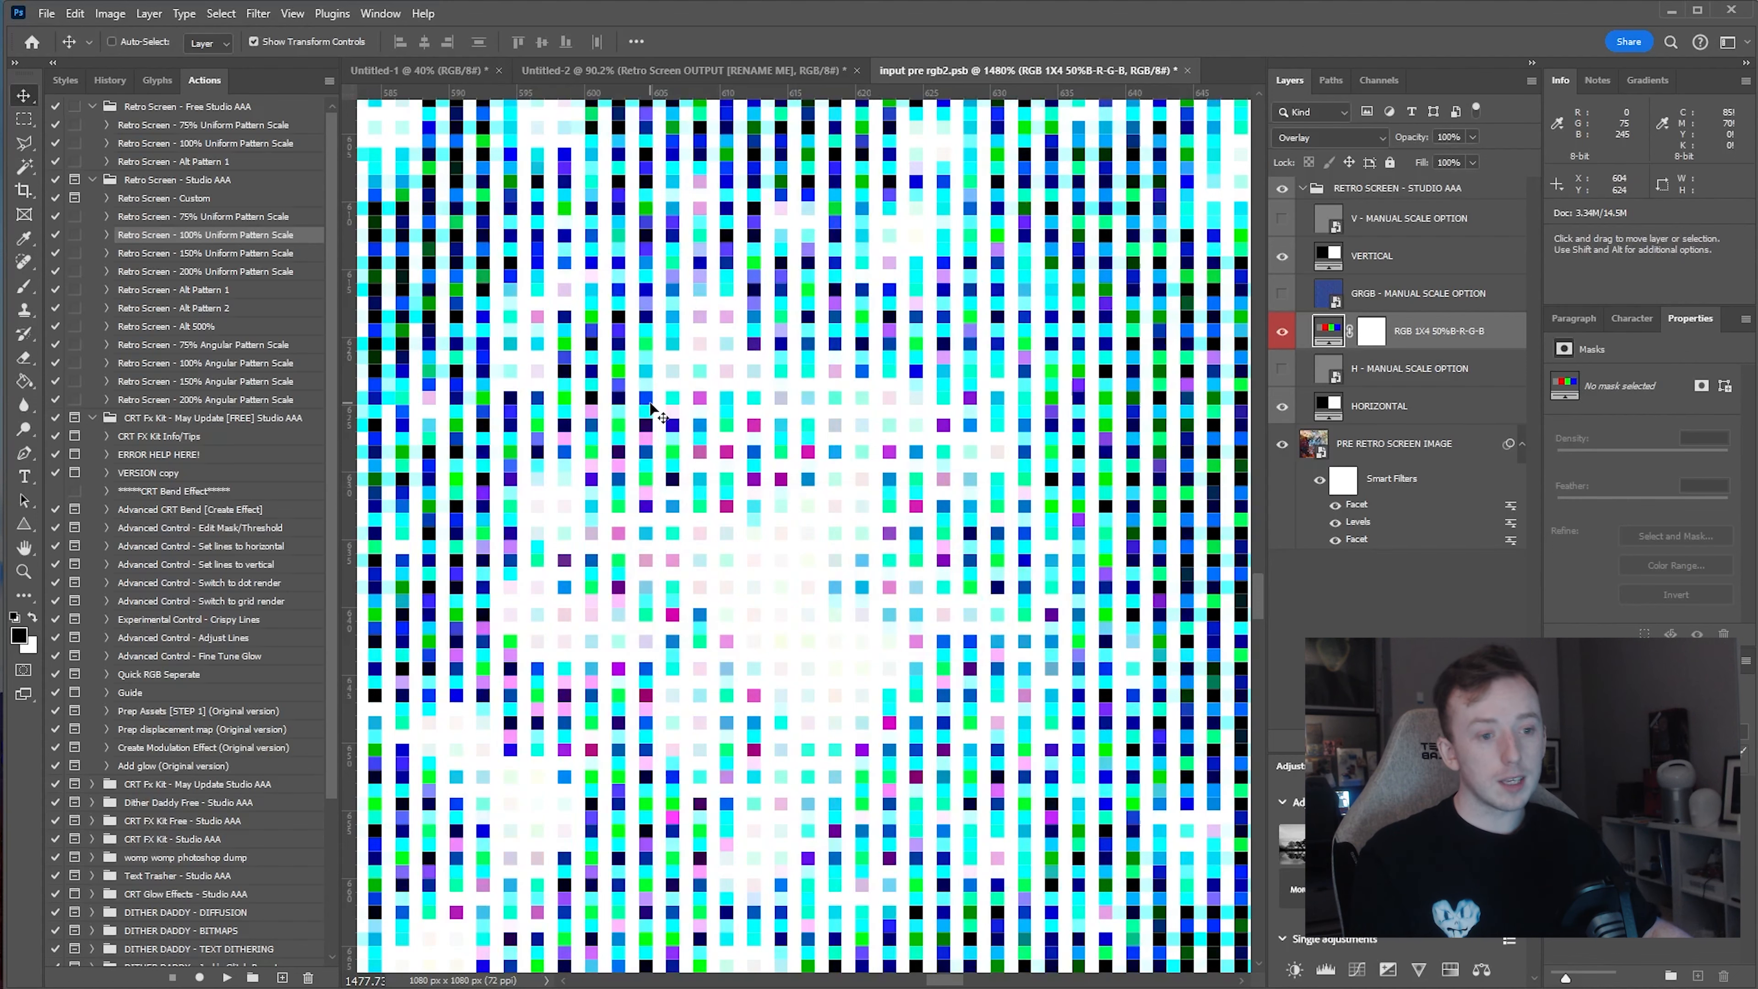
# - Try further angles on the RGB 1X4 50%B-R-G-B pattern fill, including -107.48°, and discard the changes
pyautogui.moveTo(652, 407); pyautogui.dragTo(584, 470)
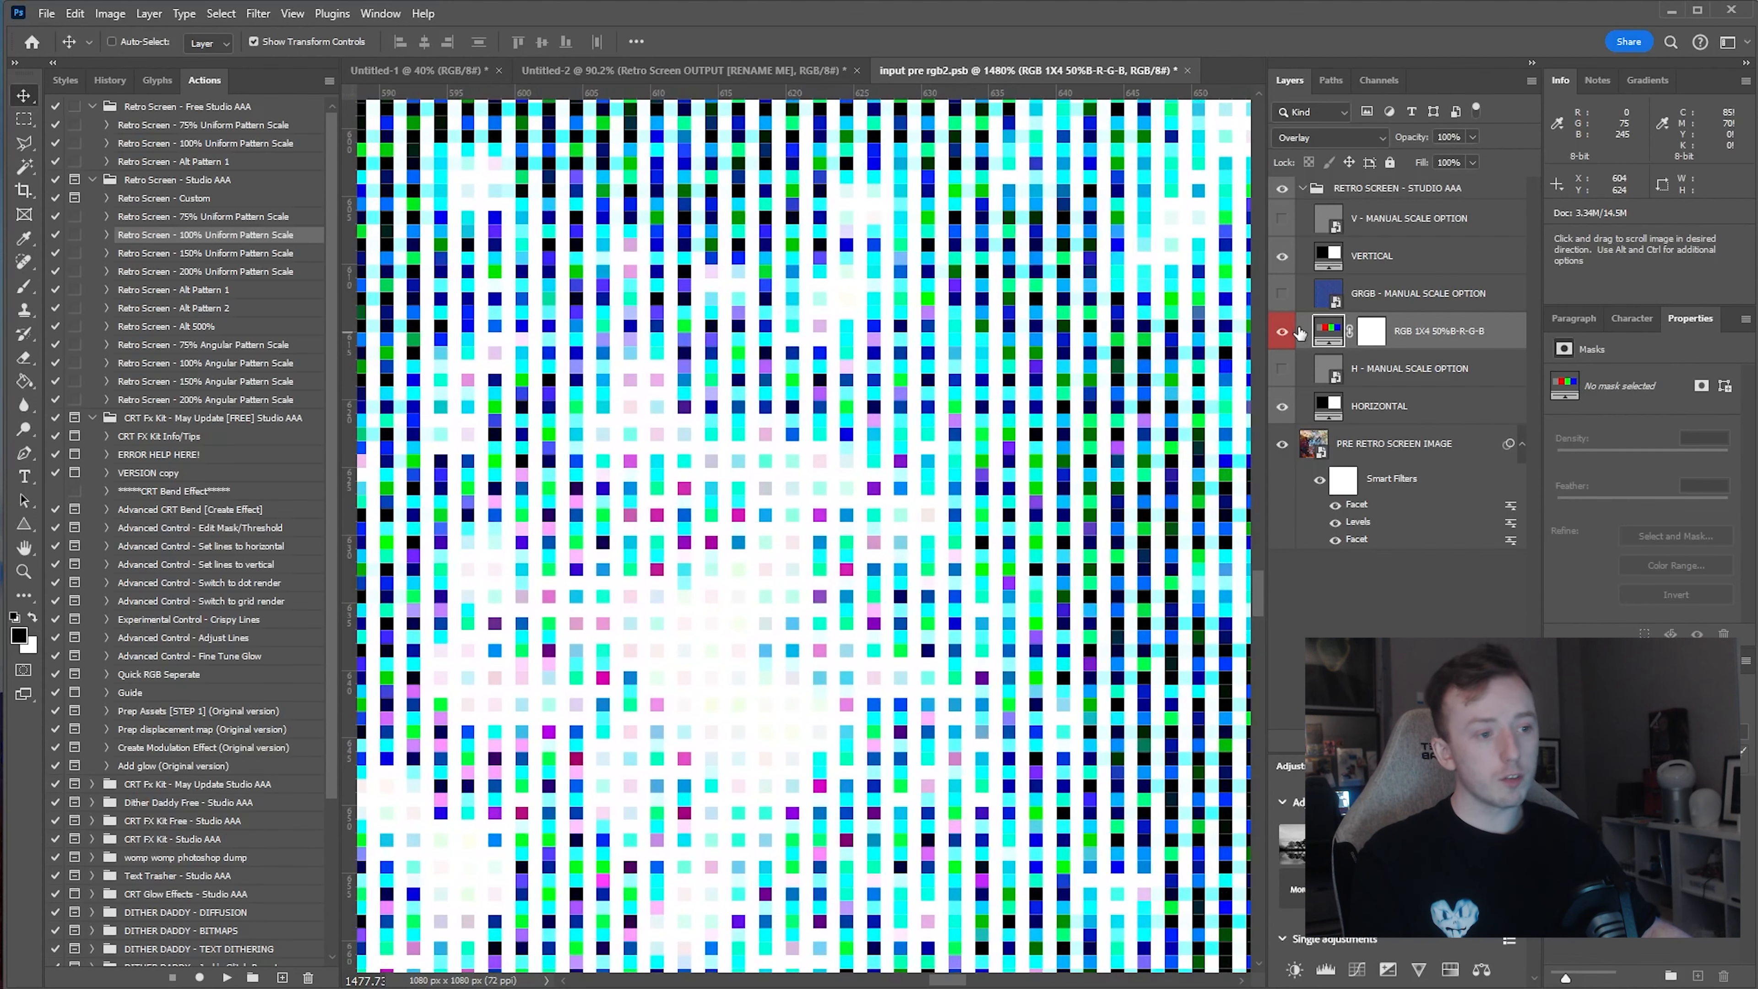
pyautogui.doubleClick(1332, 331)
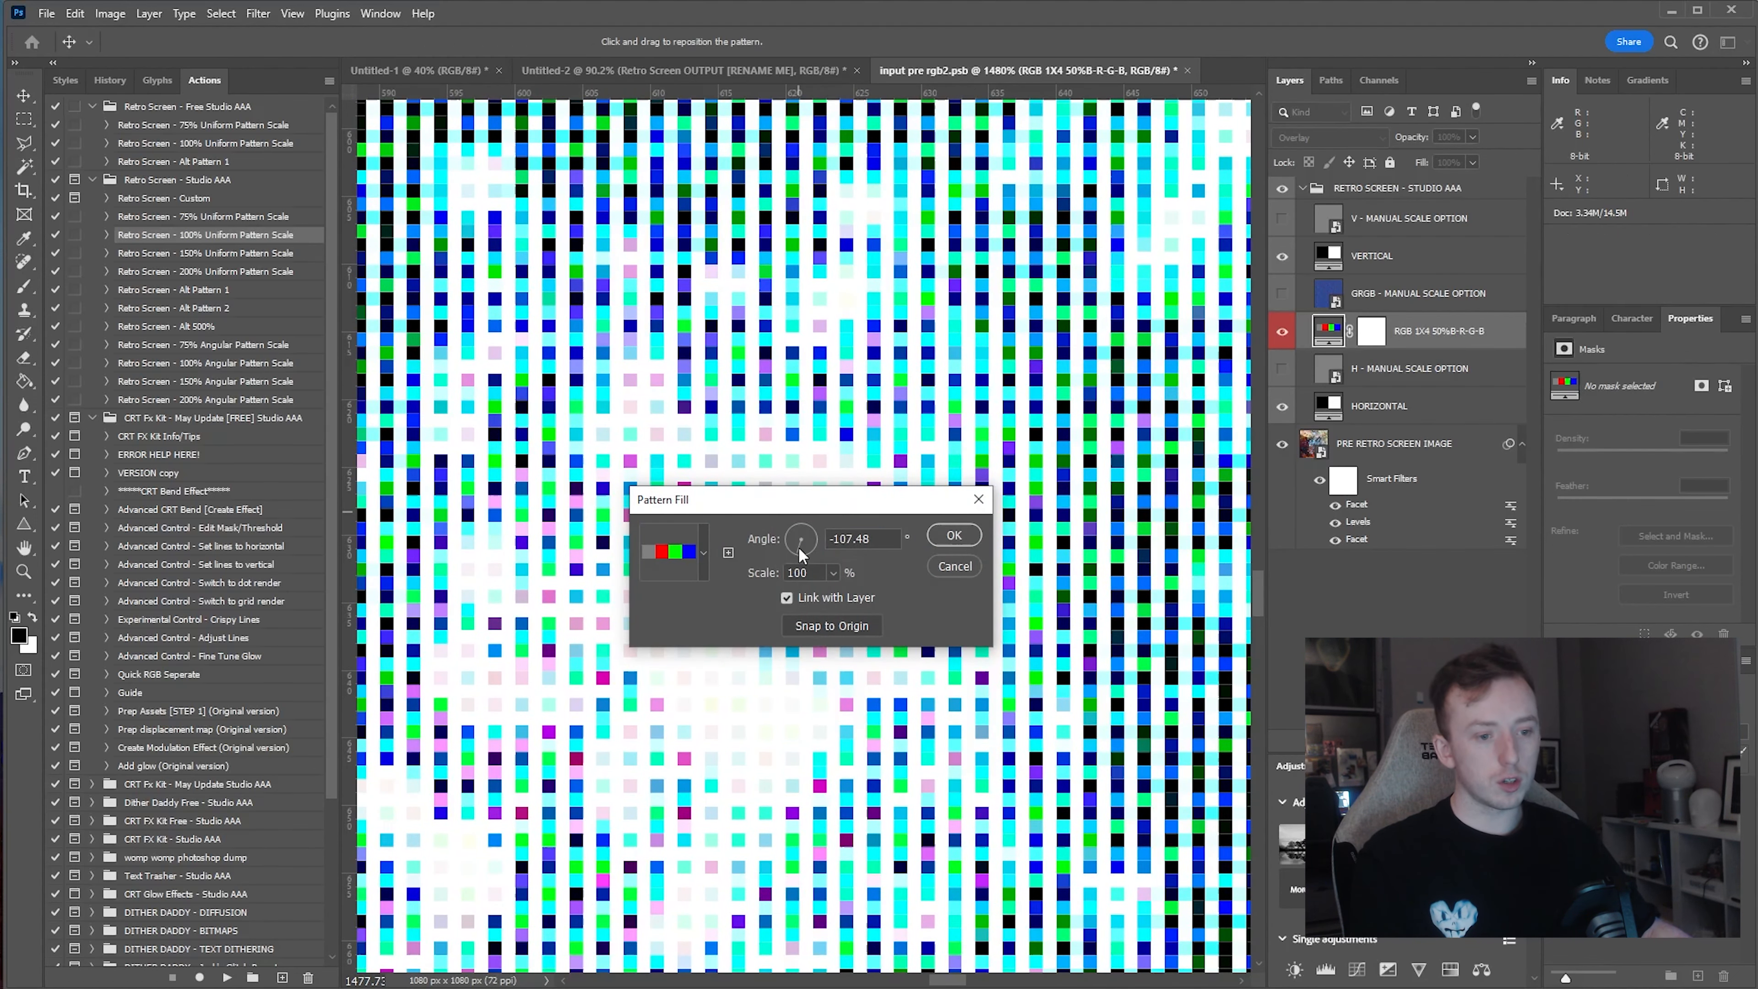
pyautogui.click(811, 542)
pyautogui.moveTo(812, 543)
pyautogui.mouseDown()
pyautogui.moveTo(791, 544)
pyautogui.moveTo(823, 537)
pyautogui.mouseUp()
pyautogui.click(970, 563)
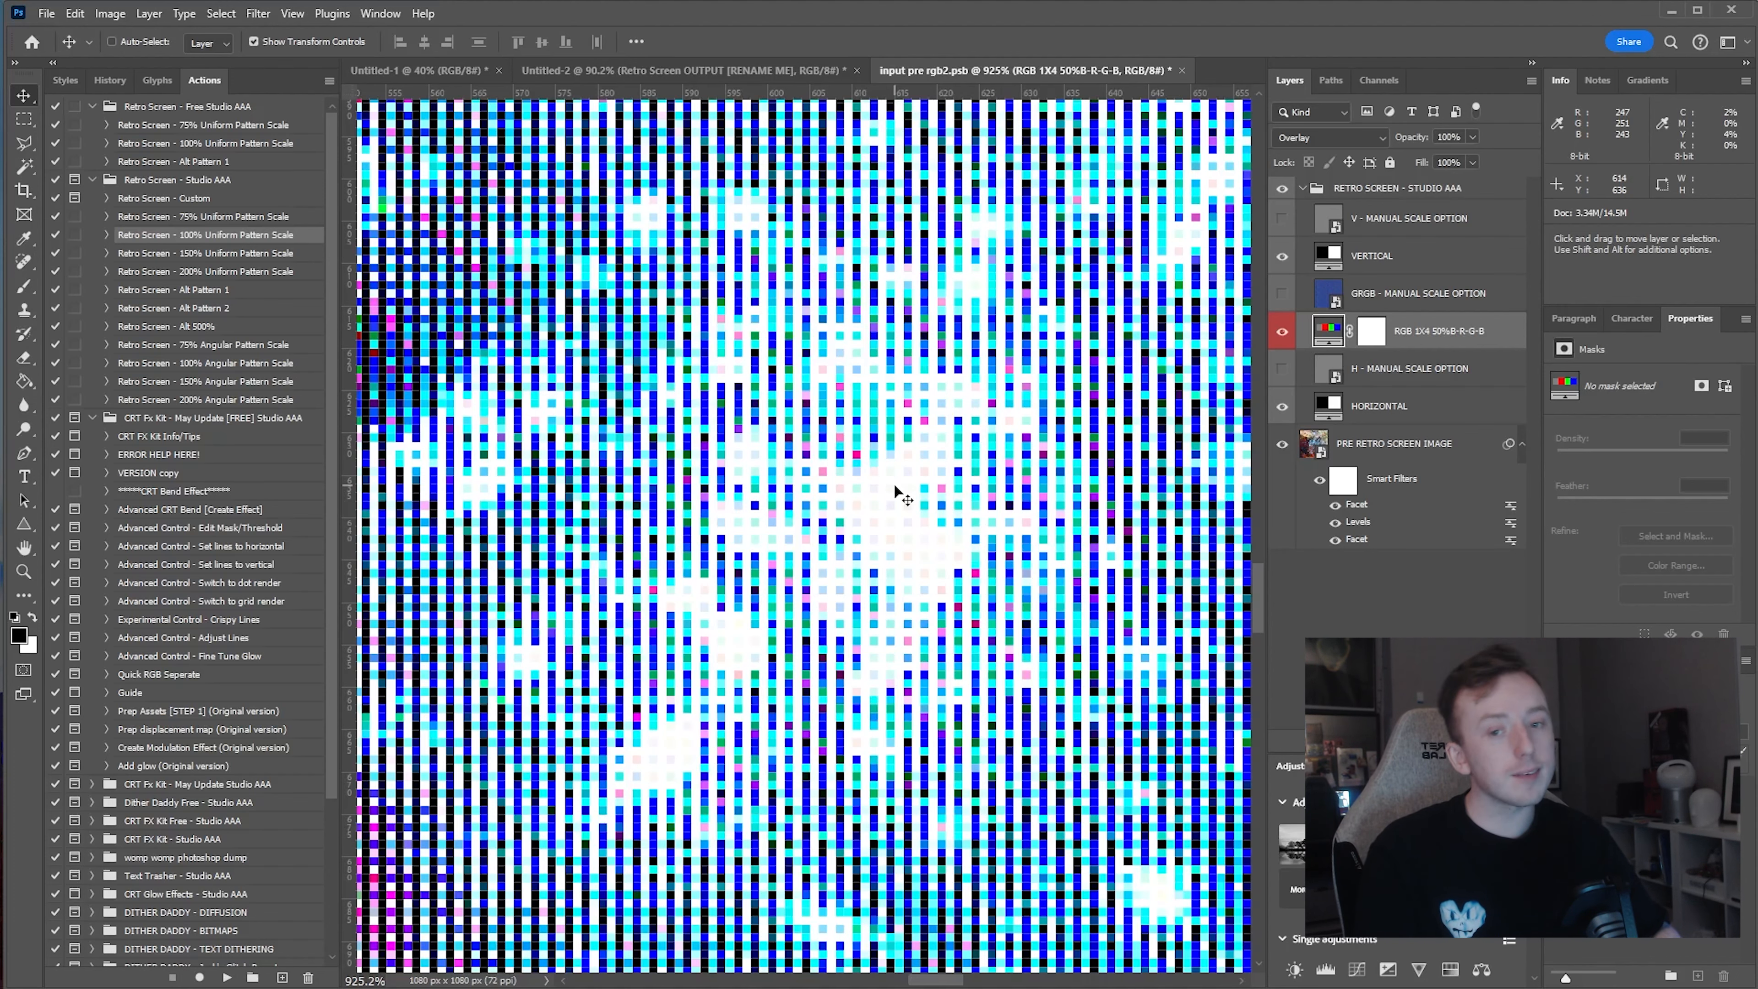
# - Create a new RGB document 50 px wide and 20 px high at 72 ppi with a white background
pyautogui.hotkey('ctrl', '0')
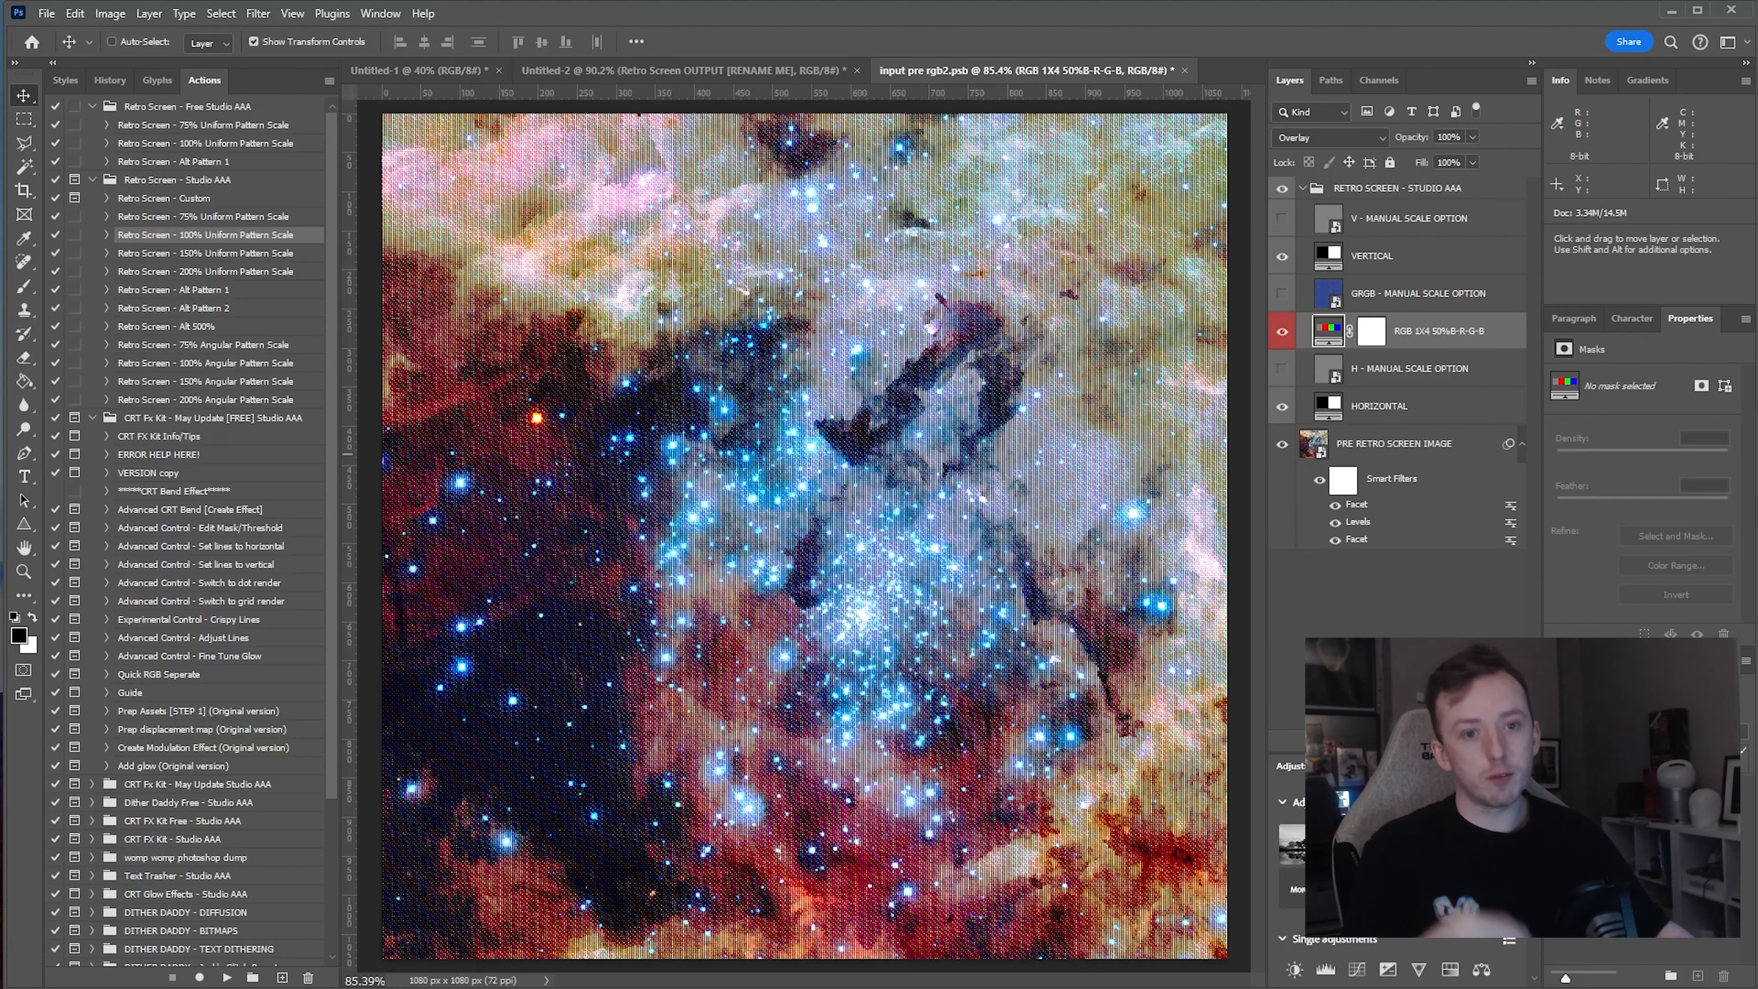
pyautogui.click(76, 15)
pyautogui.hotkey('ctrl', 'n')
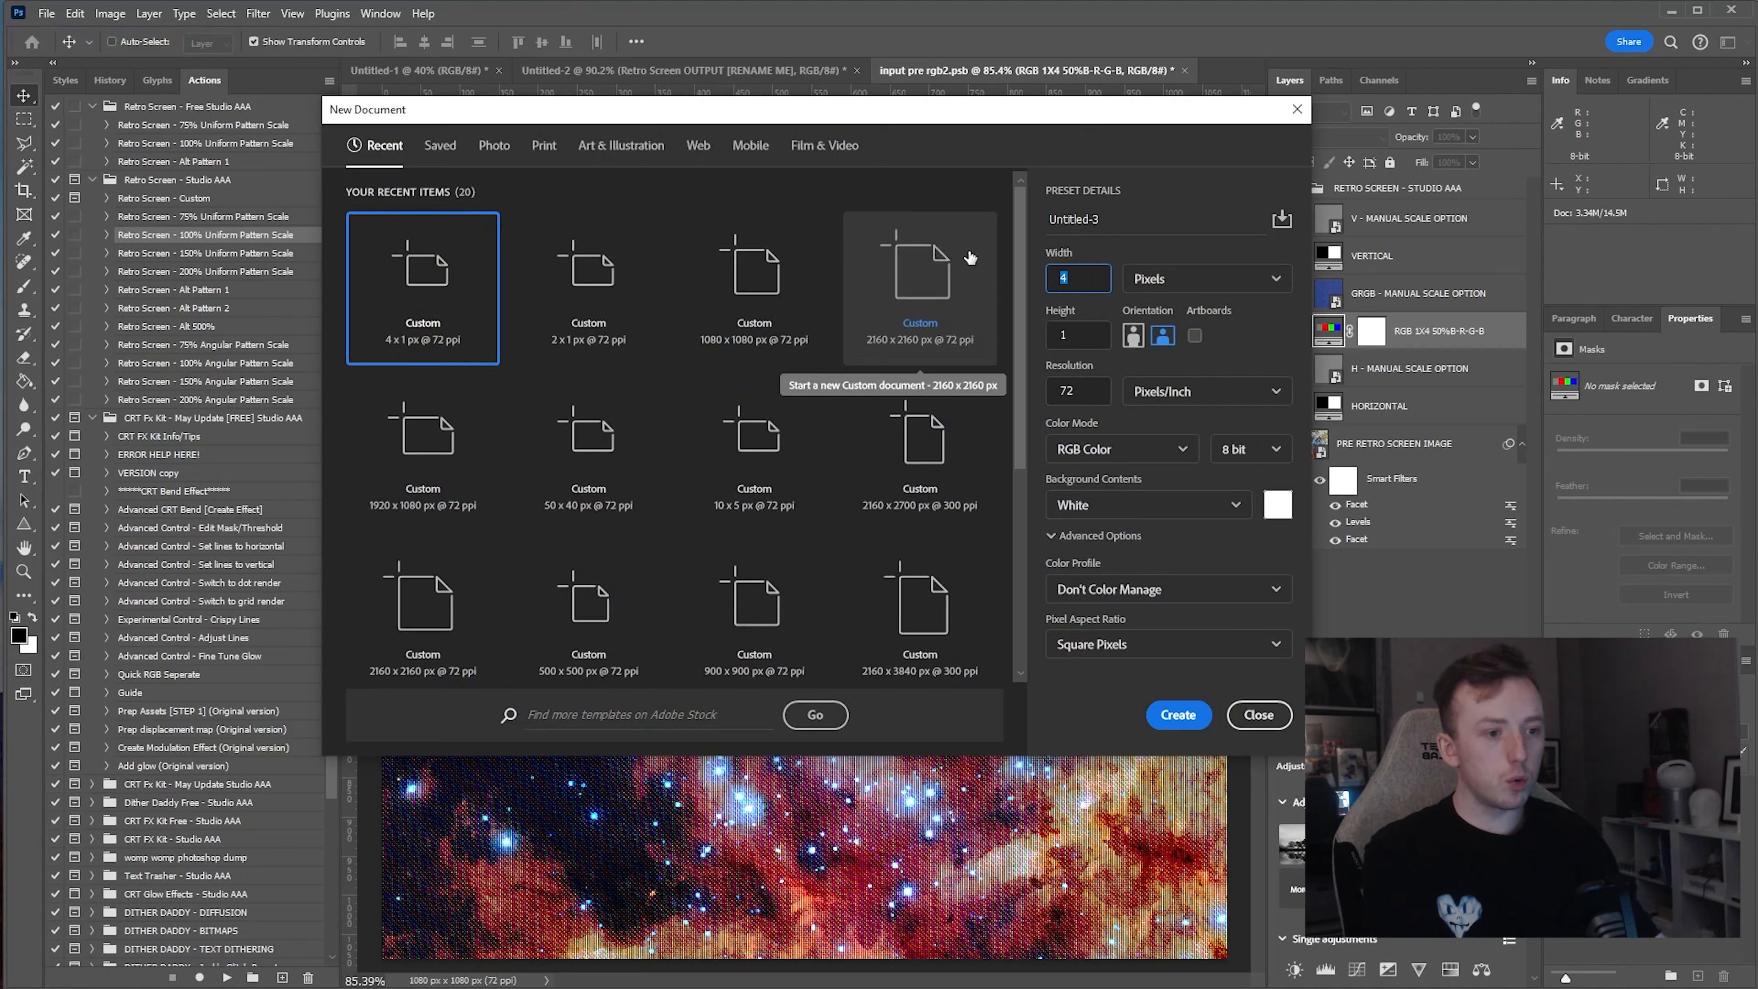
pyautogui.write('50')
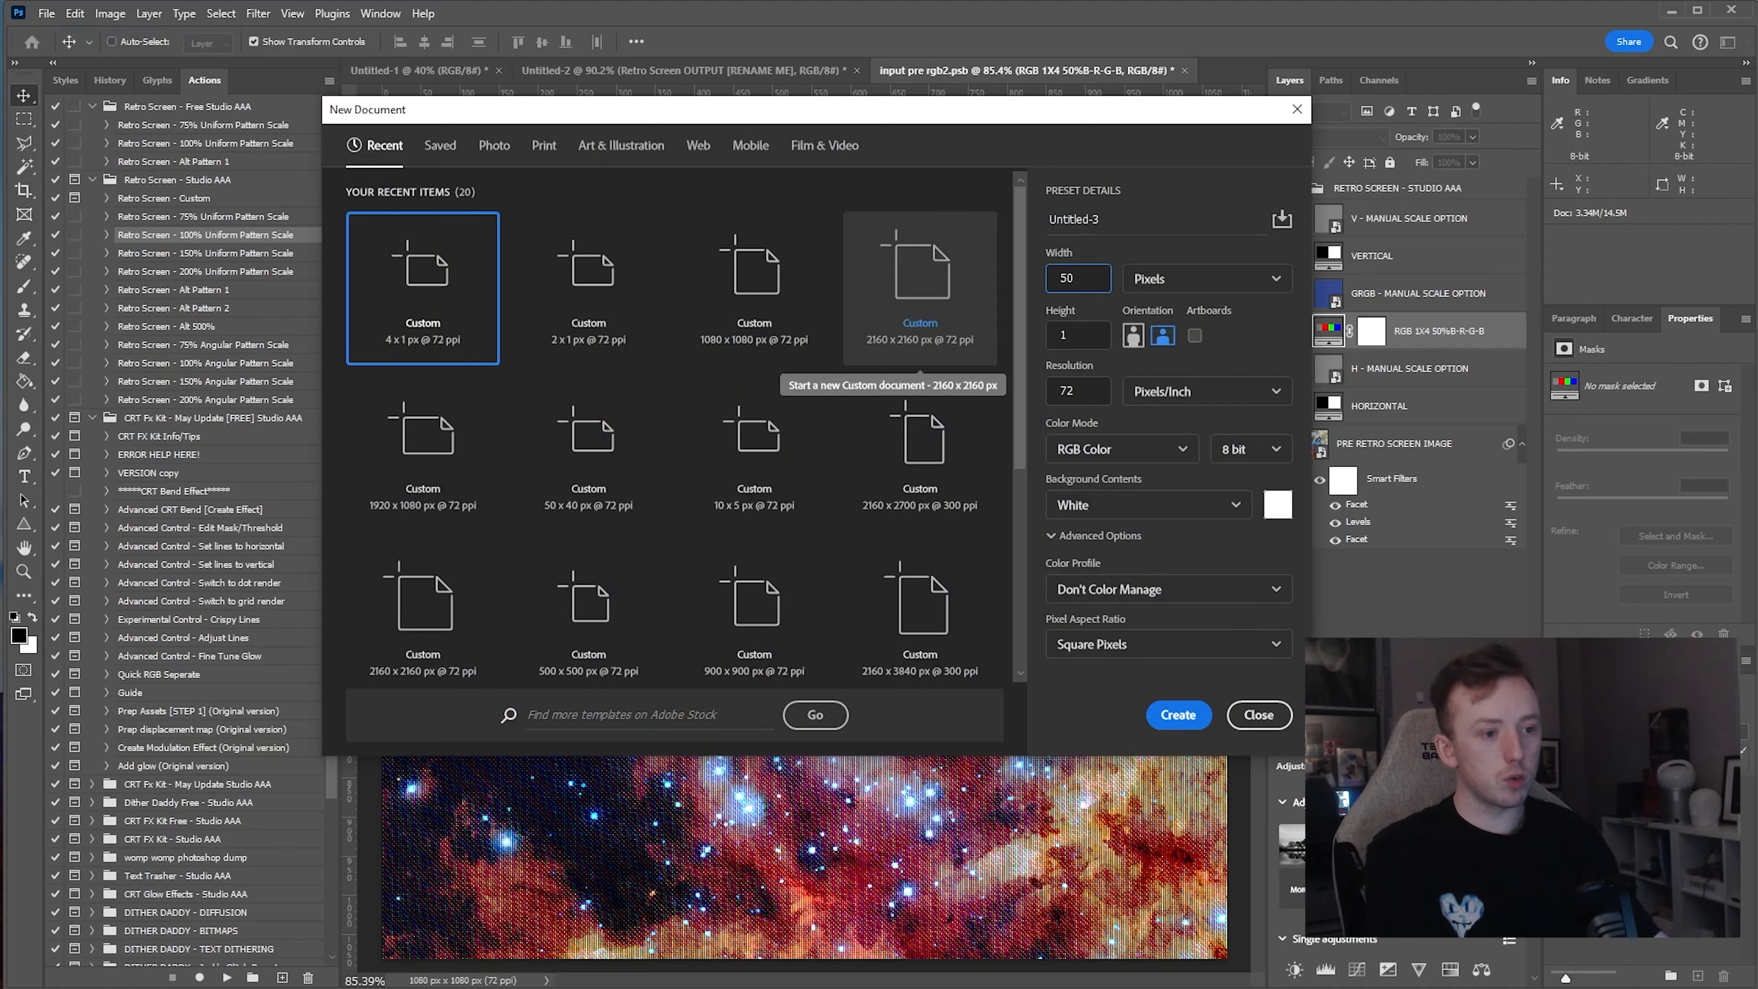
pyautogui.press('Tab')
pyautogui.write('20')
pyautogui.press('Return')
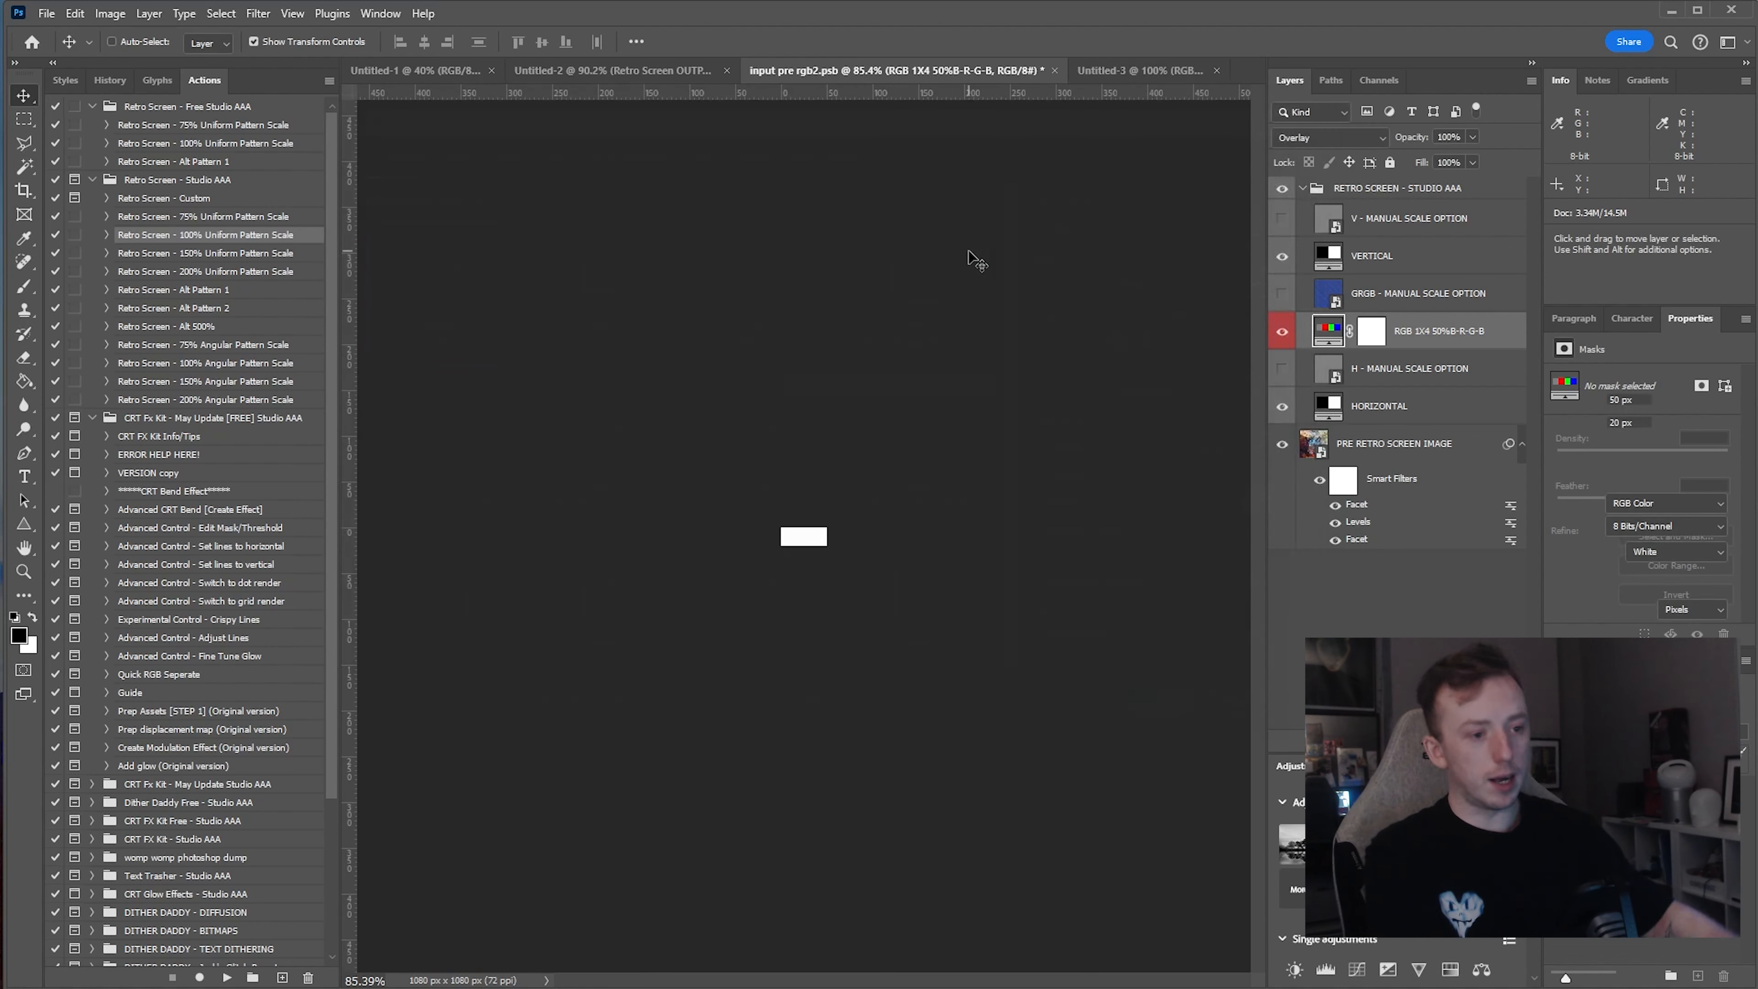
# - Add the text "Hello" in 3 pt Arial to the blank canvas and reposition it
pyautogui.scroll(16, 816, 541)
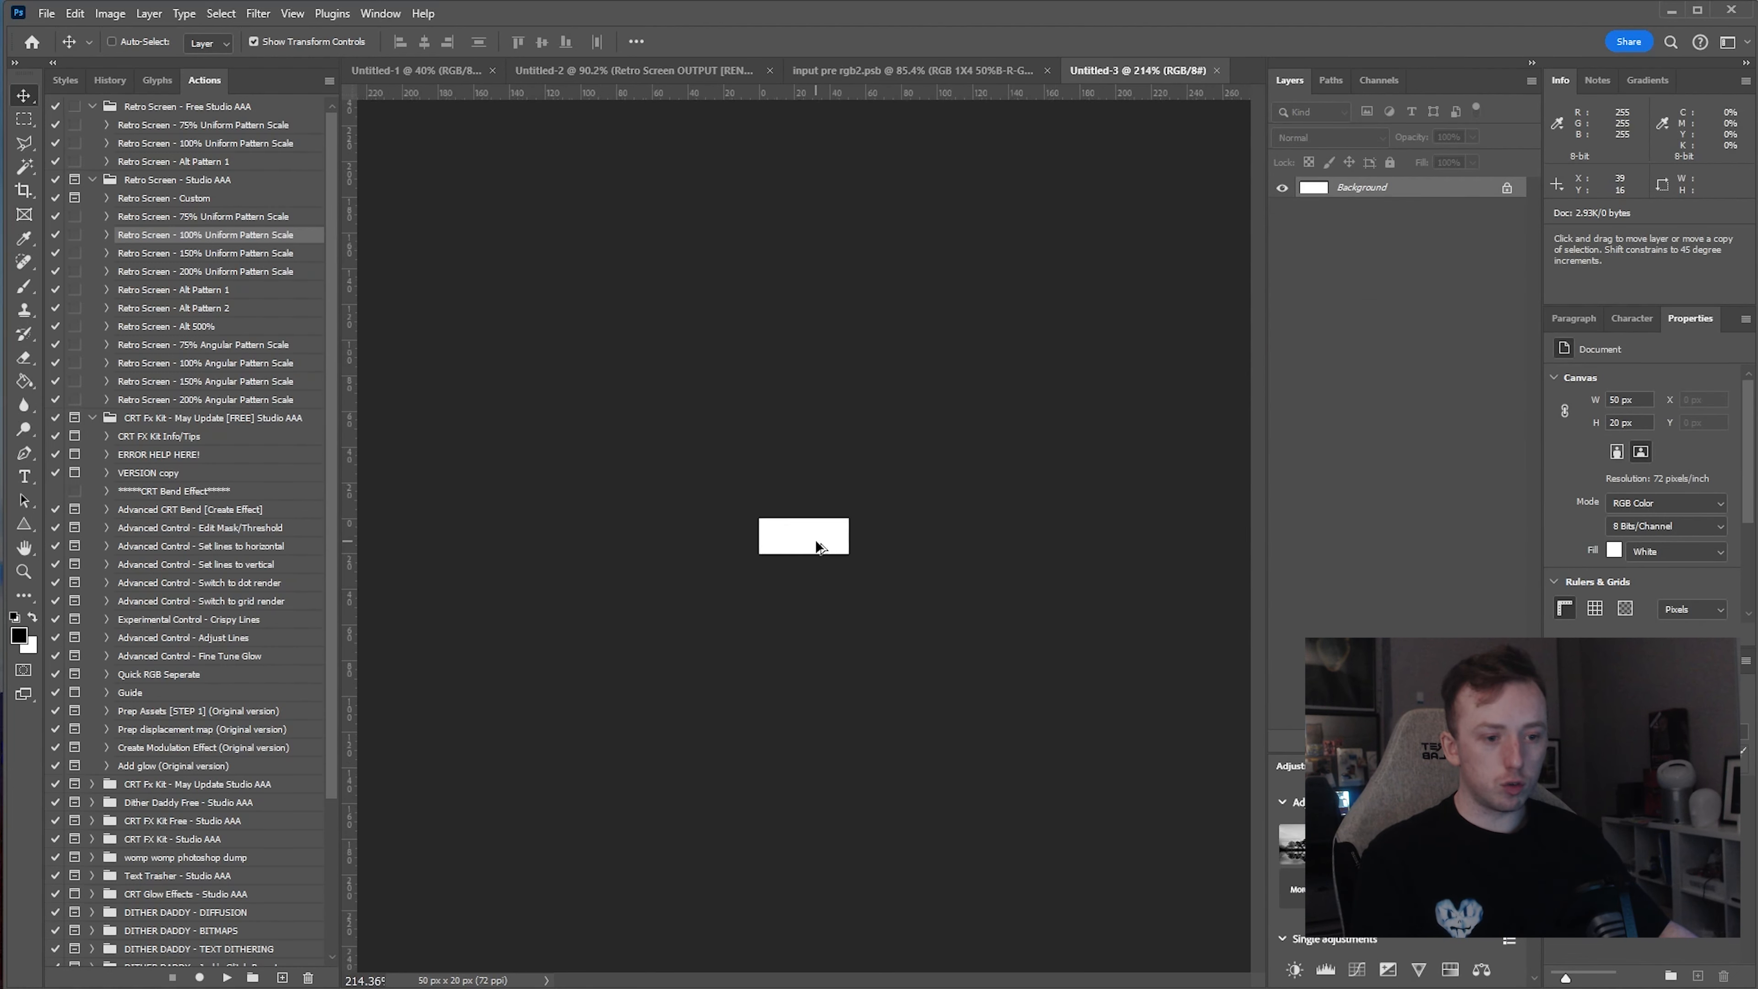
pyautogui.scroll(-1, 817, 547)
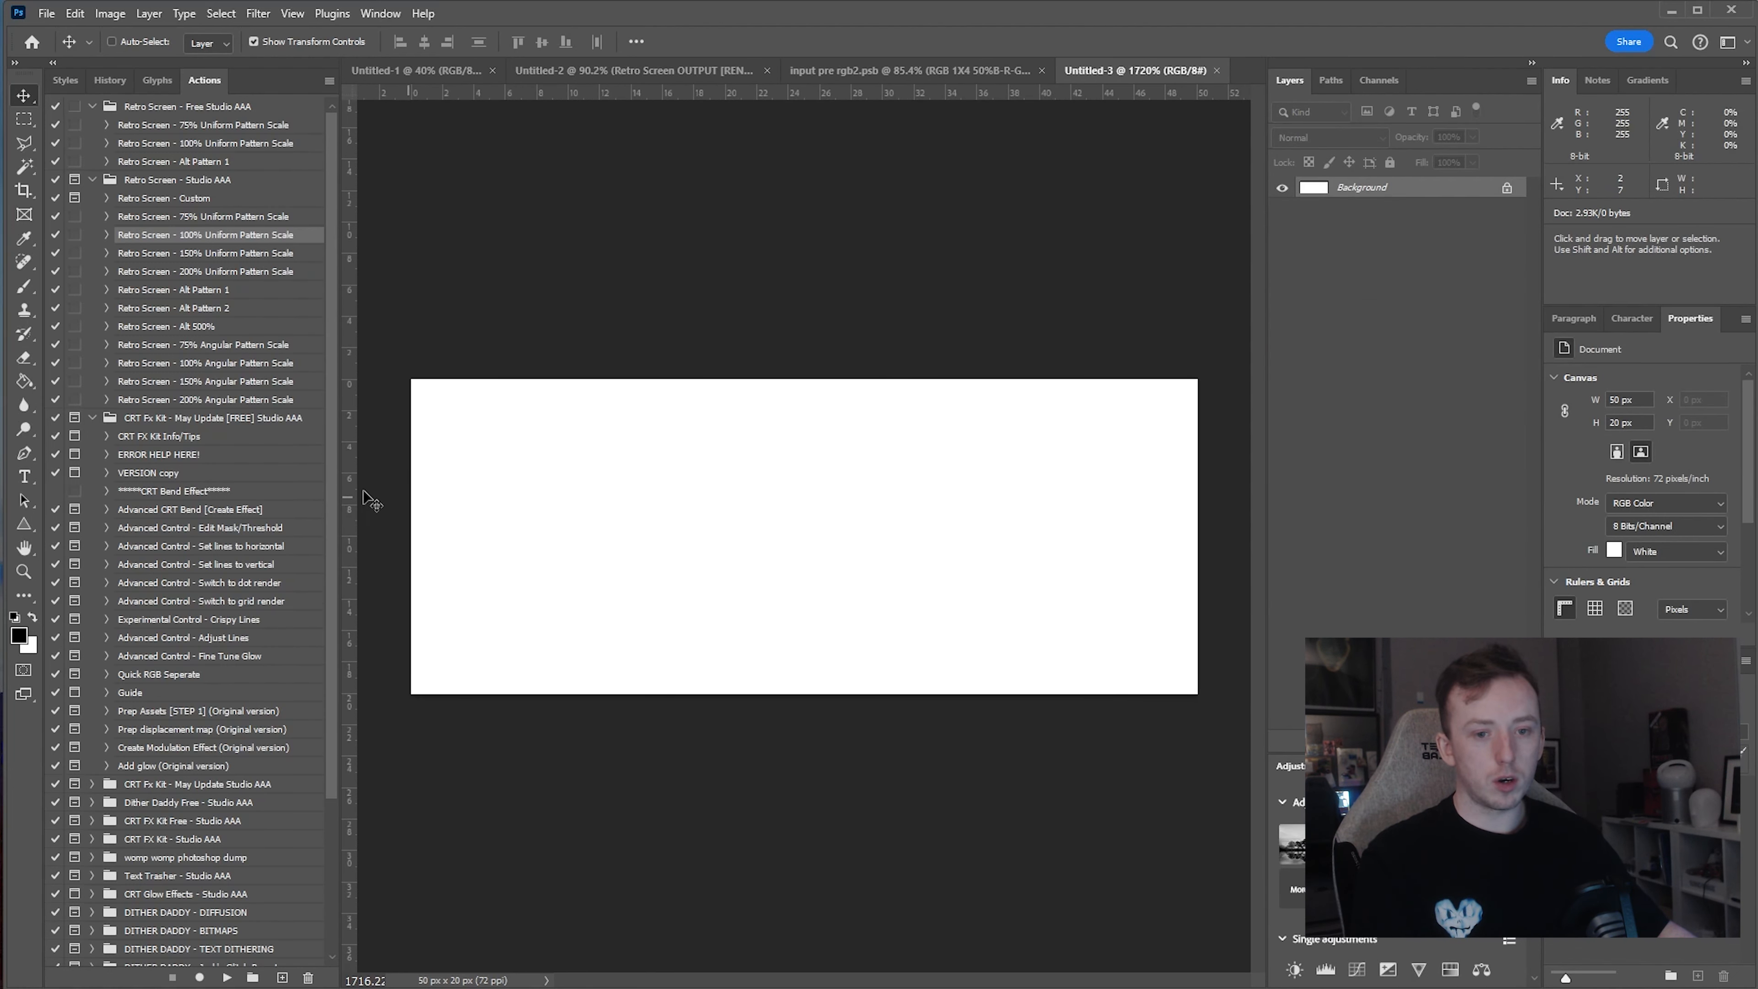
pyautogui.press('t')
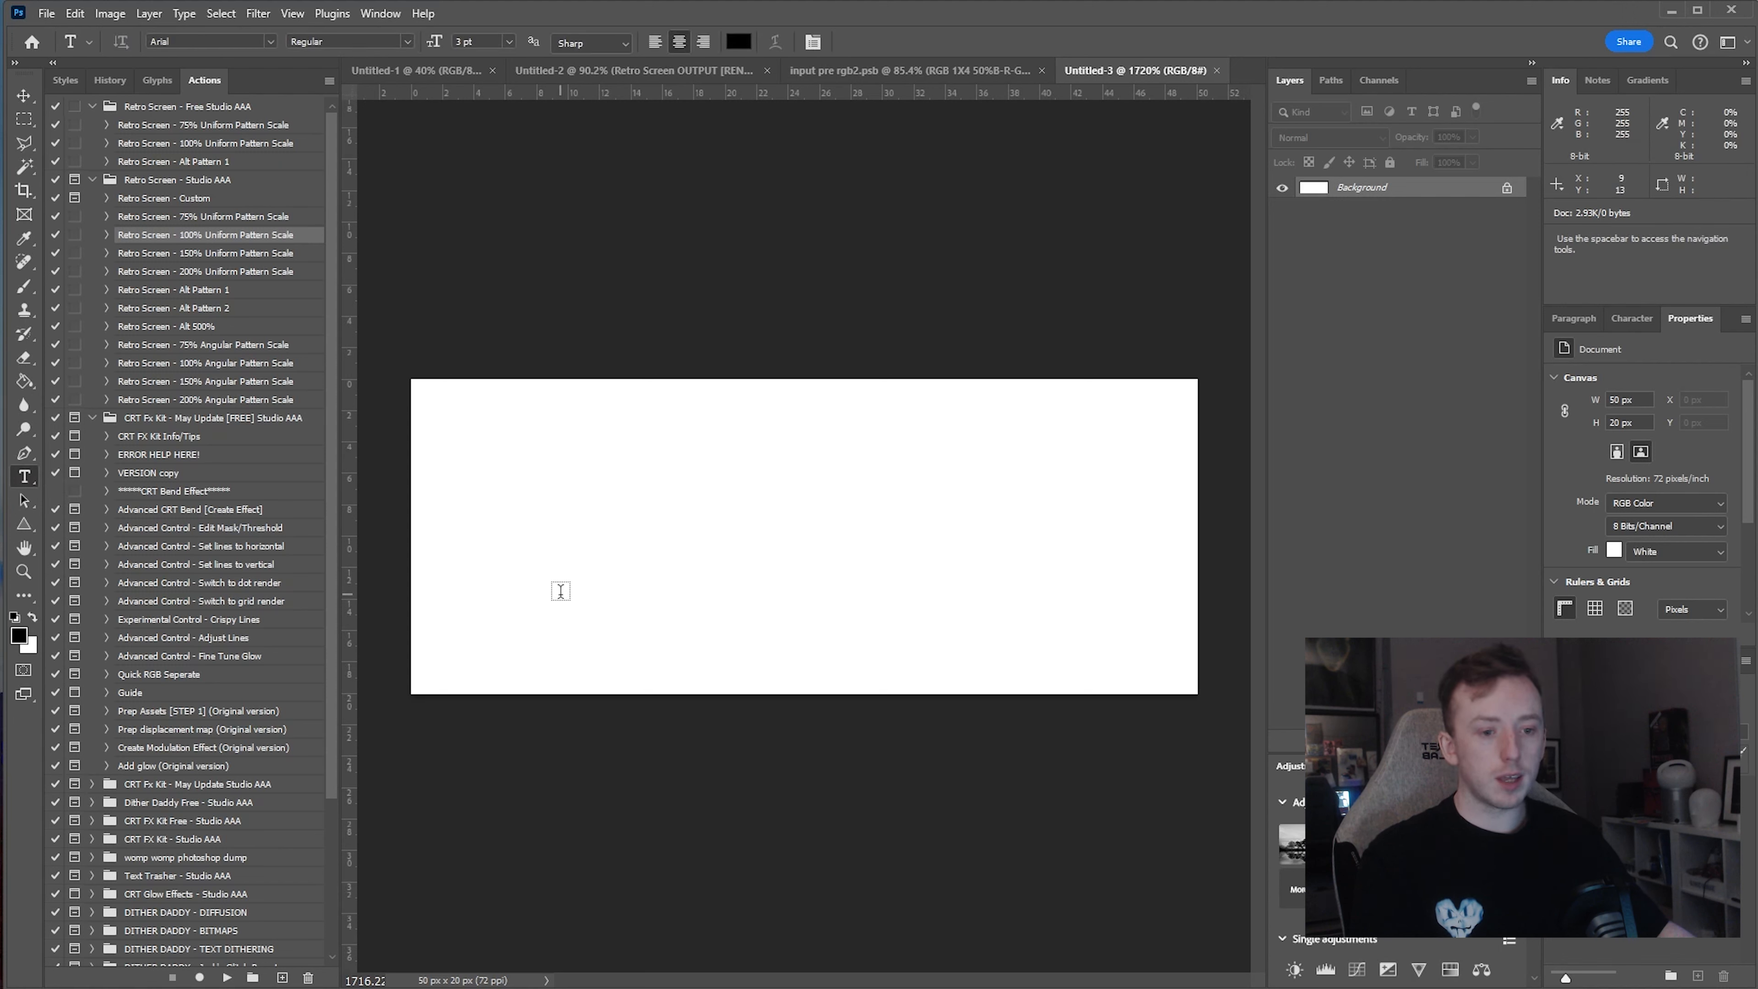
pyautogui.click(500, 613)
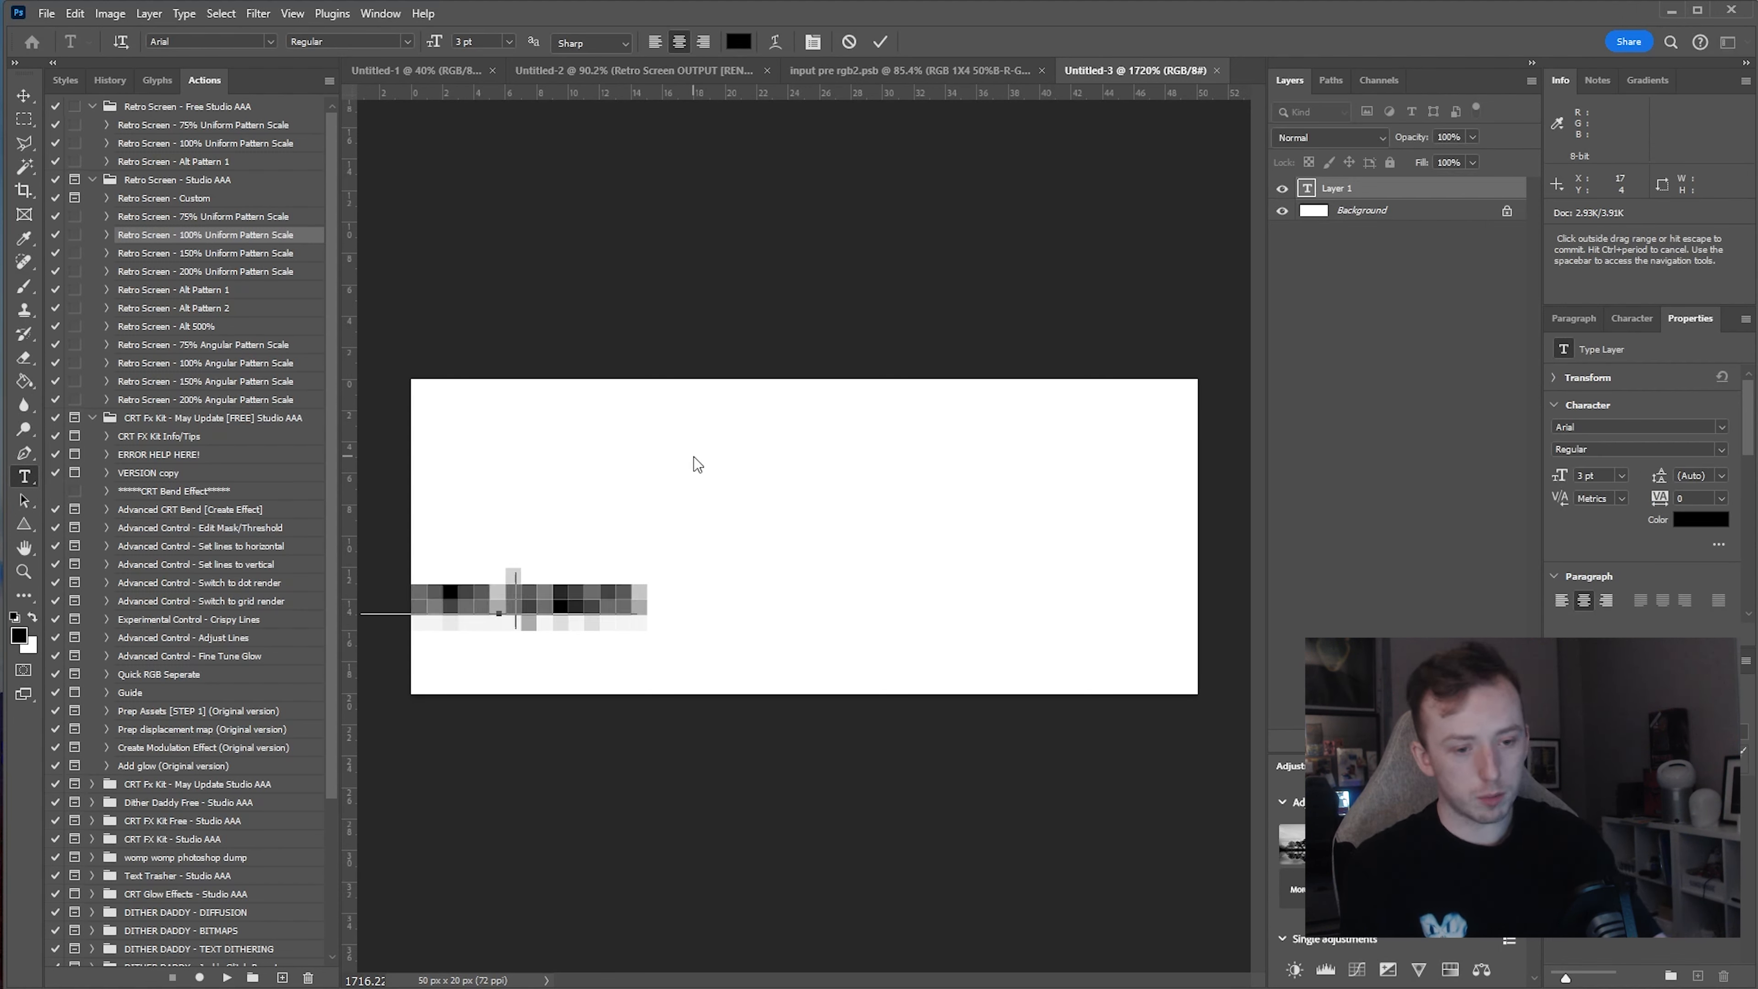
pyautogui.write('Hello')
pyautogui.press('Escape')
pyautogui.press('v')
pyautogui.moveTo(538, 411); pyautogui.dragTo(537, 461)
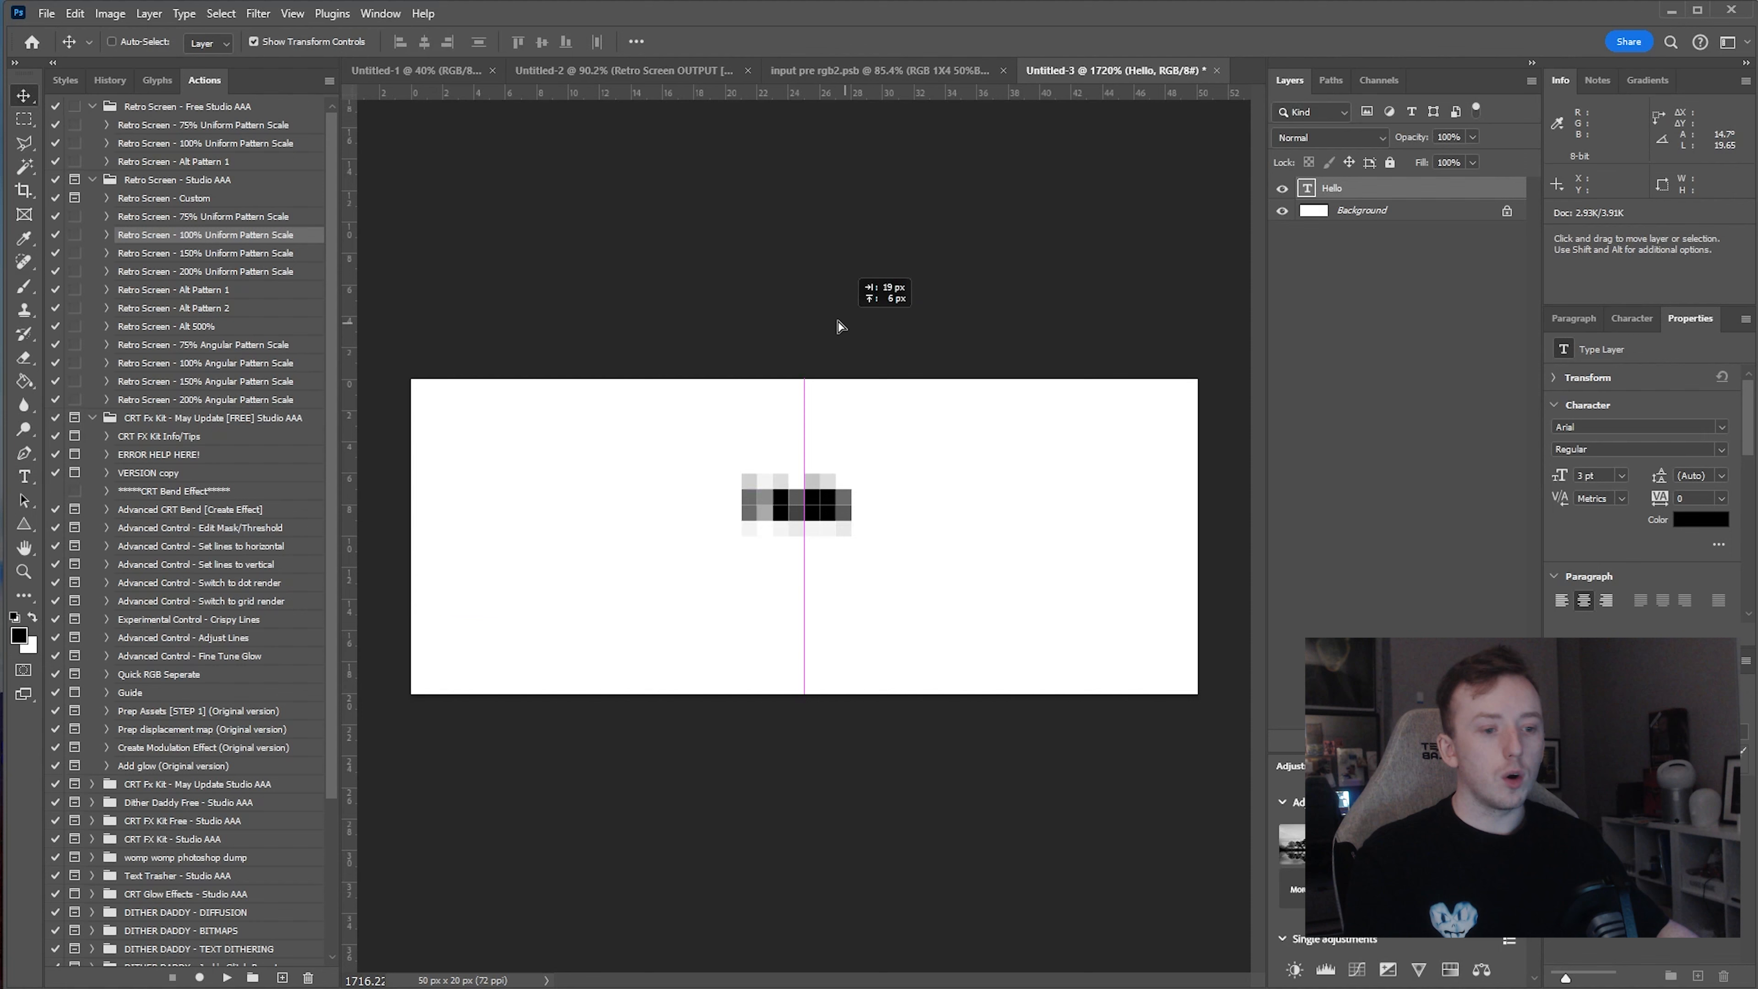
# - Enlarge the Hello text to about 750% width and 894% height so it fills the canvas, and deselect its layer
pyautogui.hotkey('ctrl', 't')
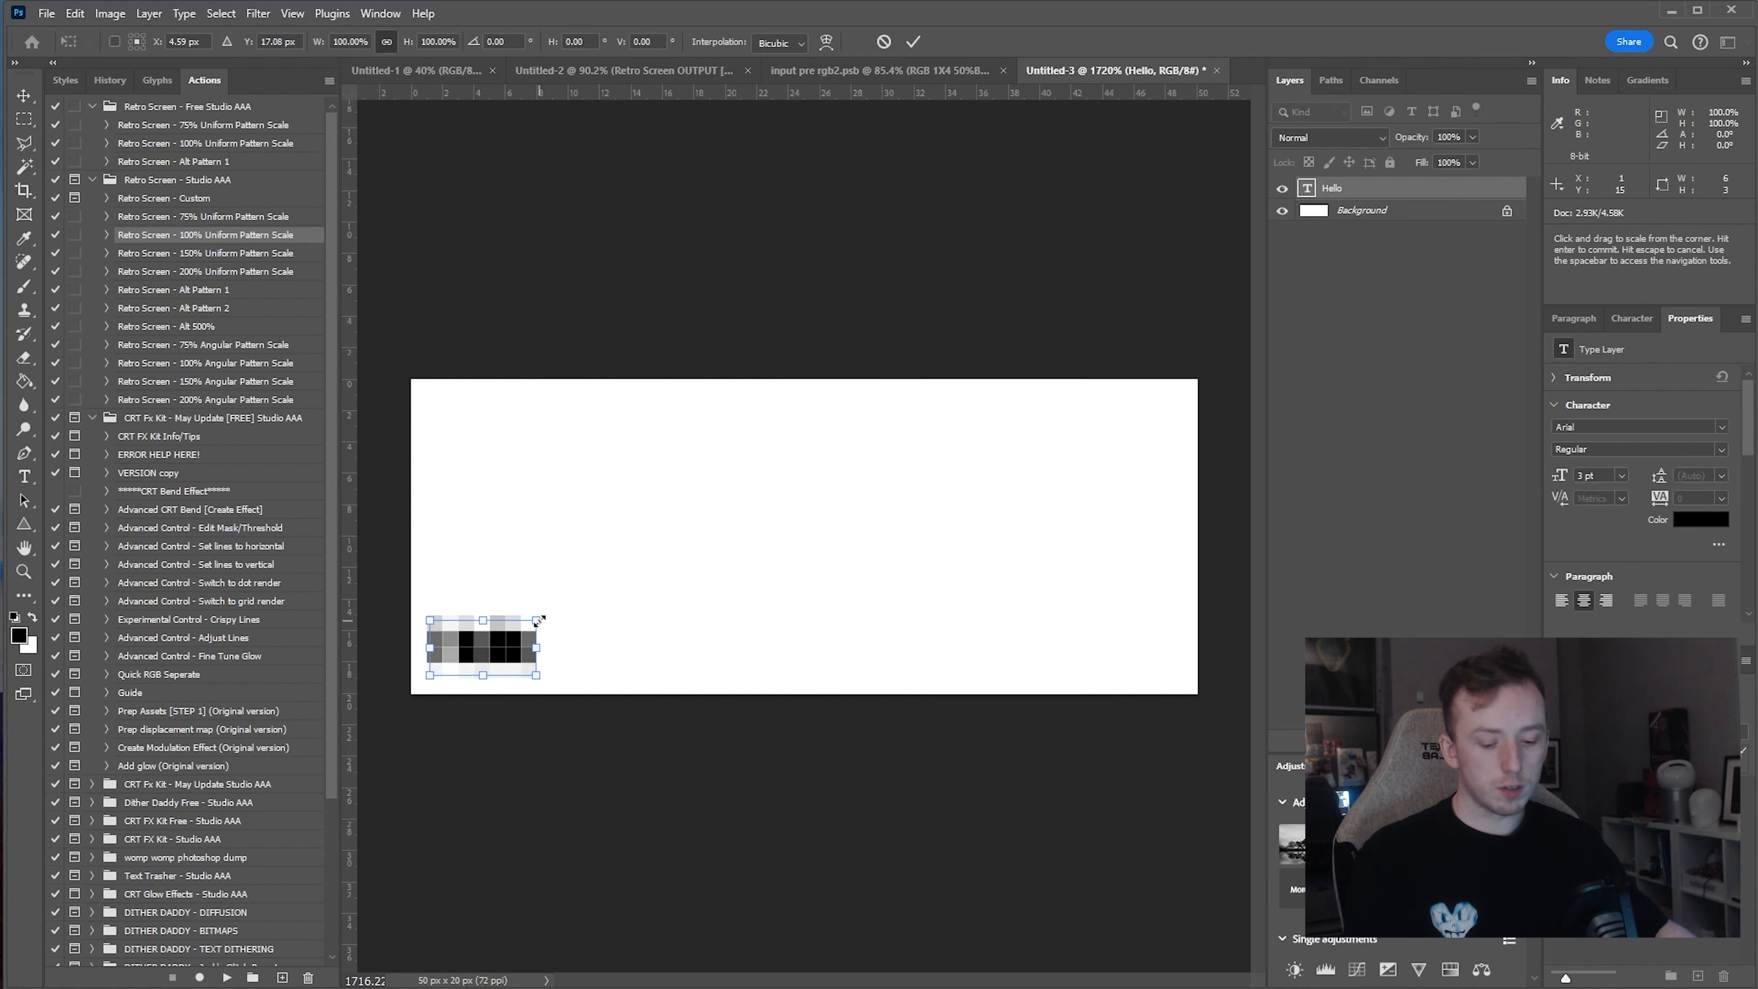
pyautogui.moveTo(544, 616); pyautogui.dragTo(1198, 379)
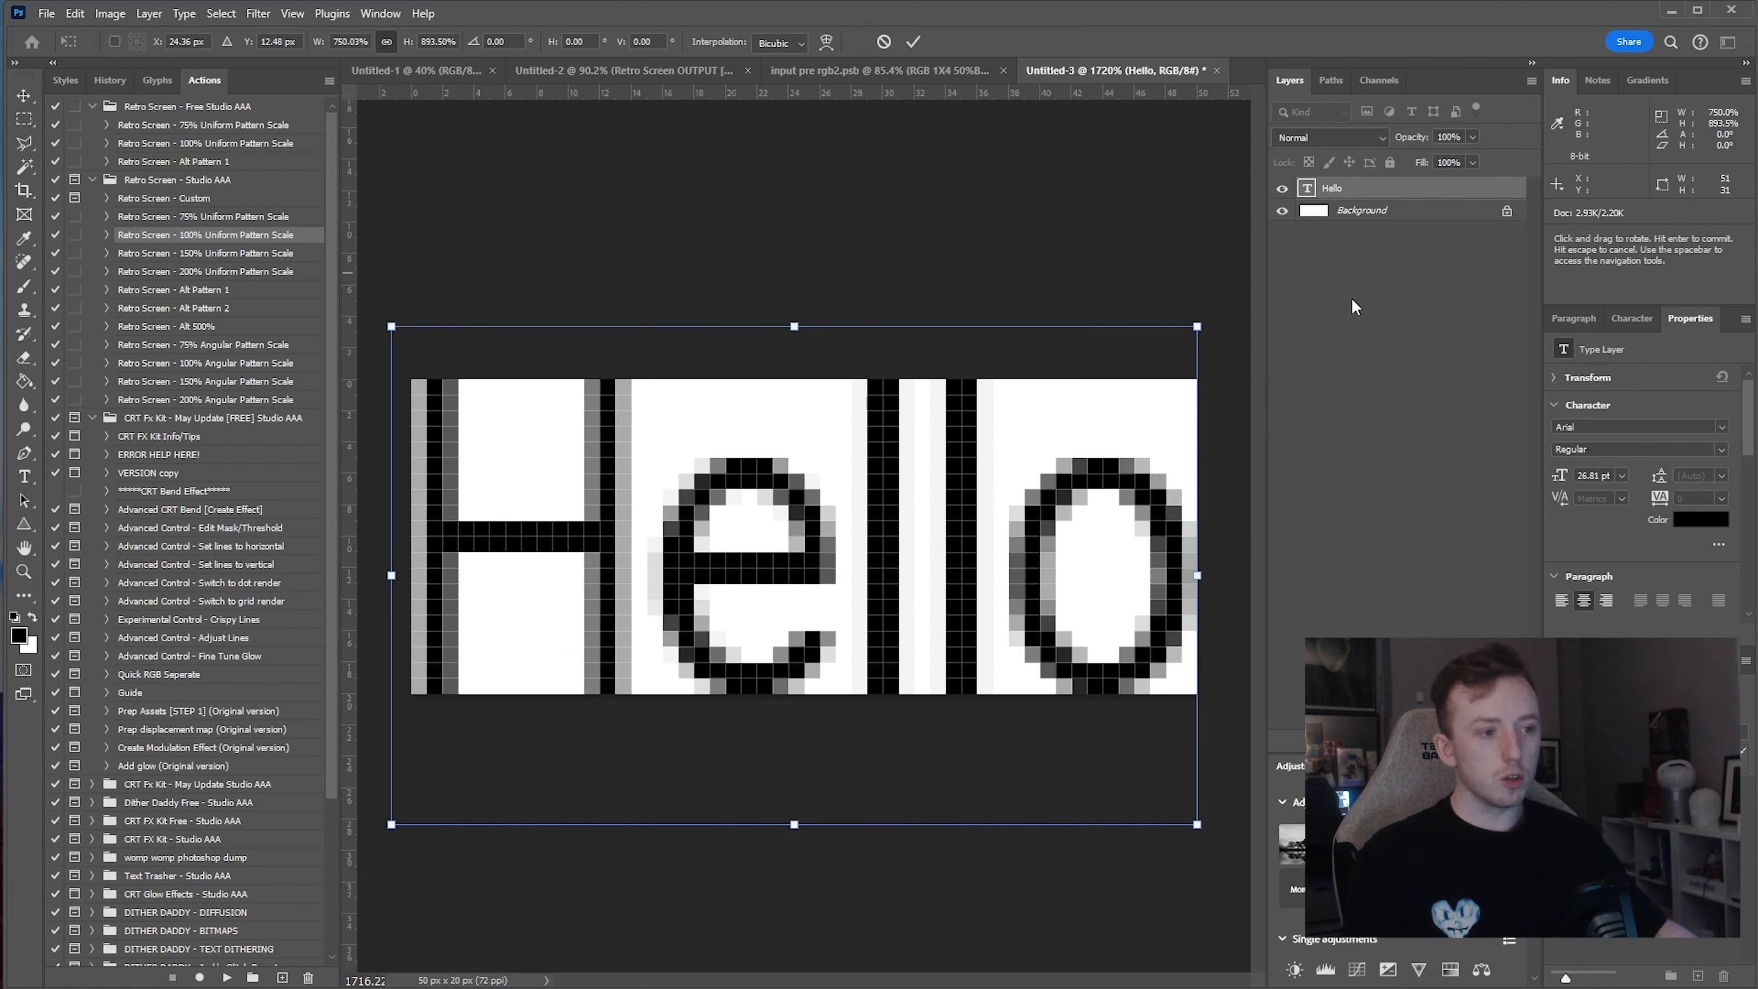
pyautogui.press('Return')
pyautogui.click(1318, 253)
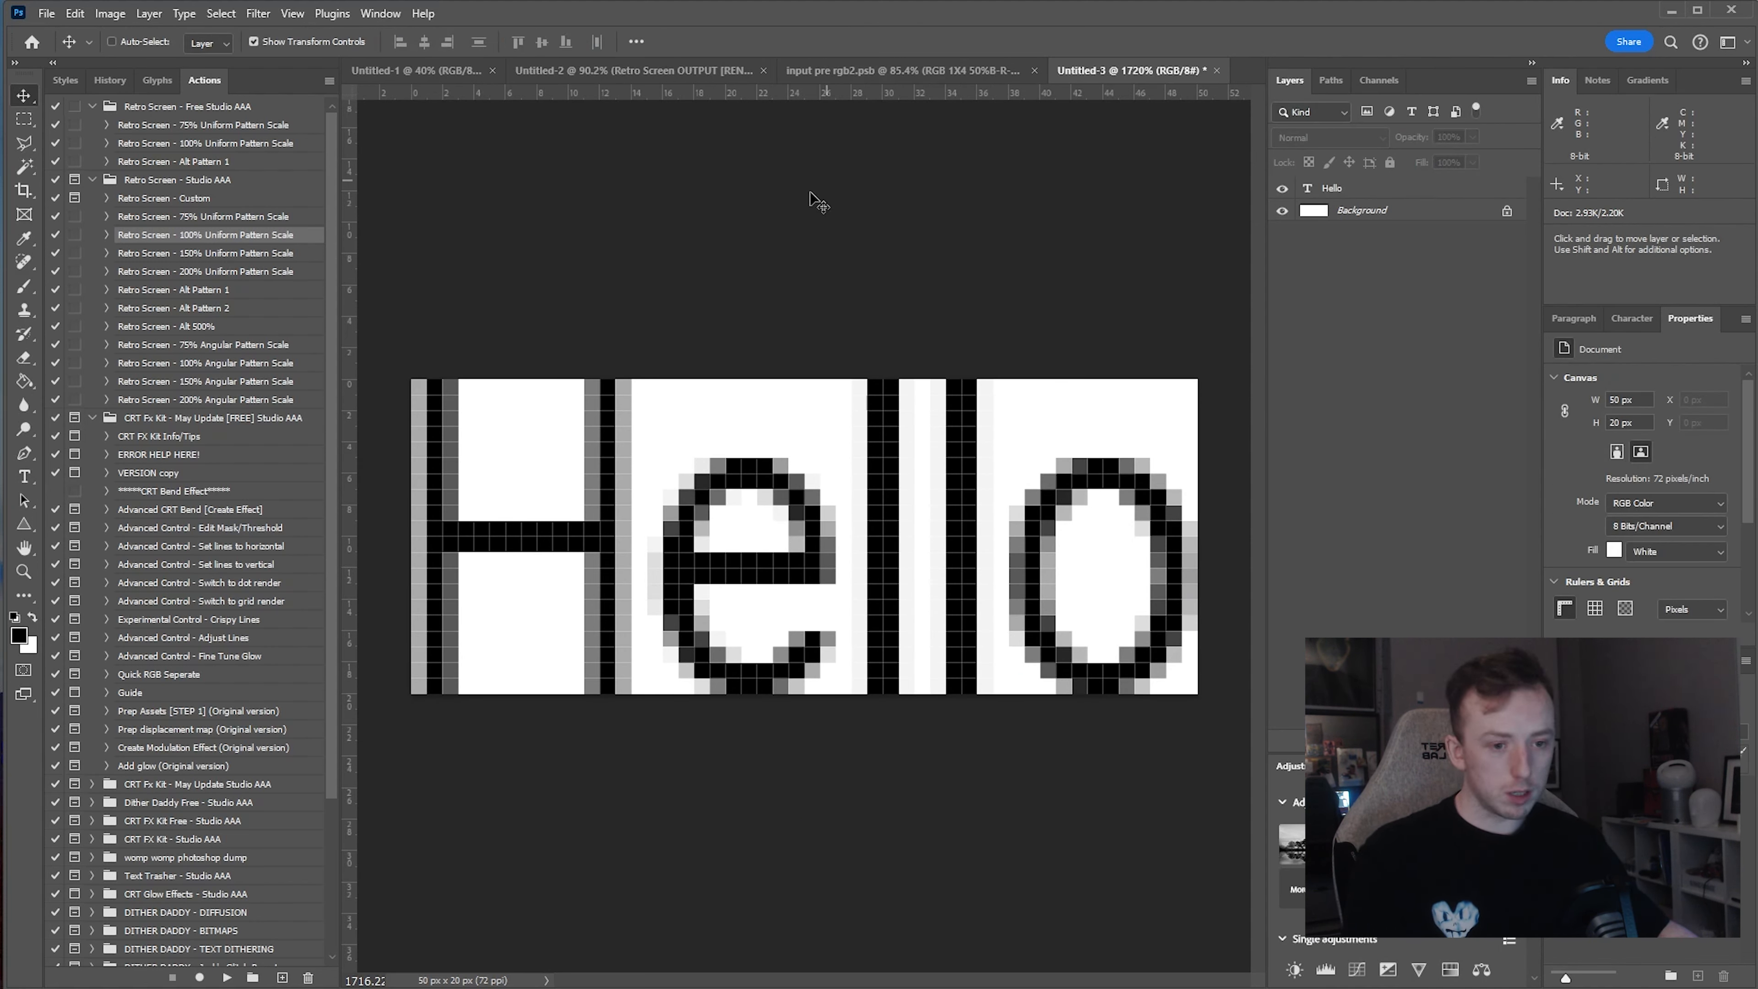
pyautogui.click(75, 17)
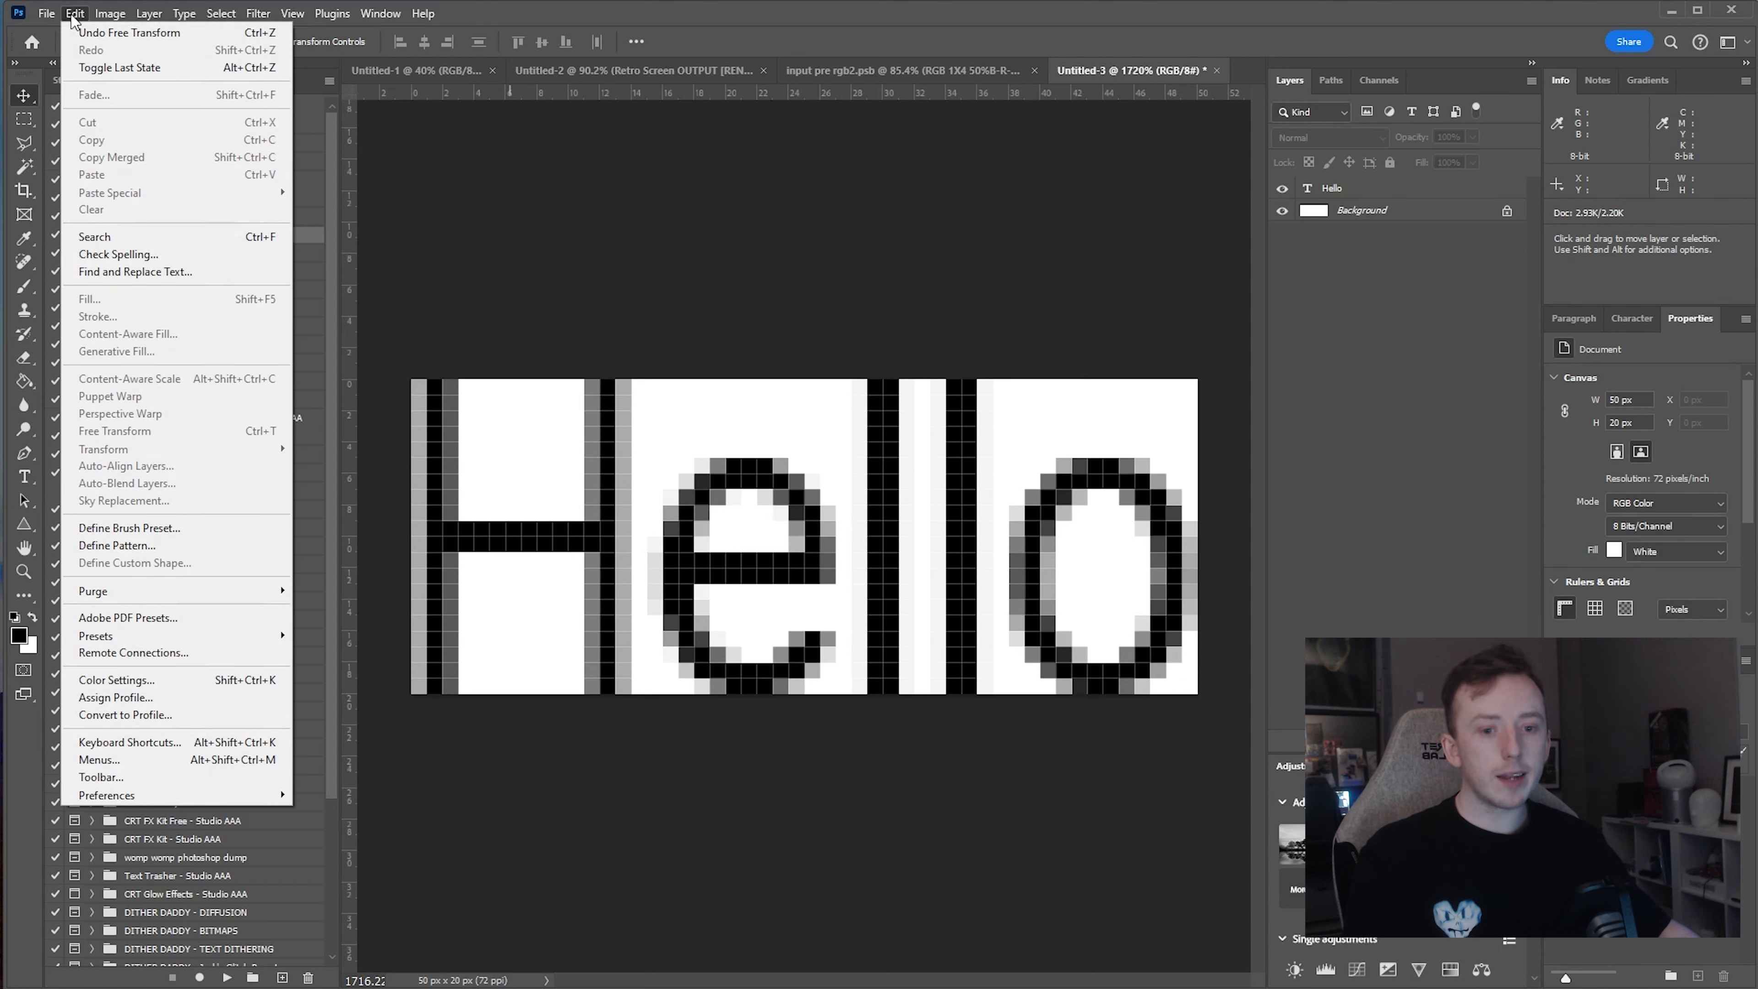
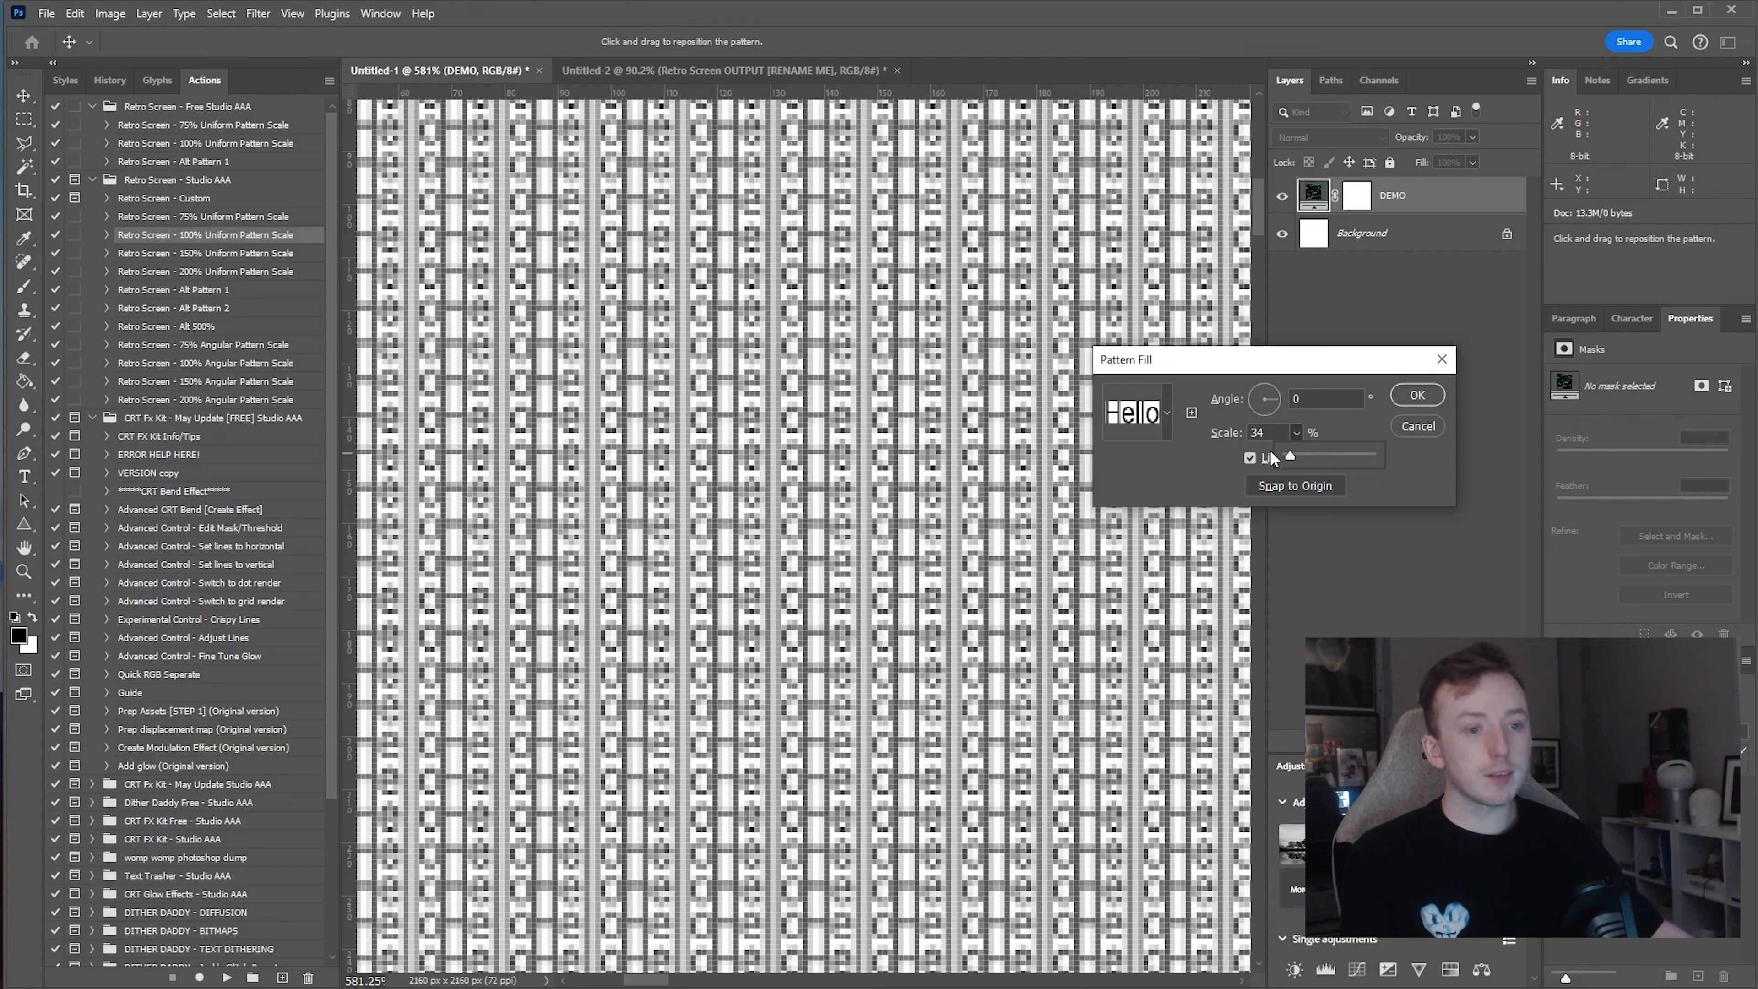
# - Try the DEMO layer's Hello pattern fill at 25% scale and set it to 12%
pyautogui.moveTo(1236, 370); pyautogui.dragTo(1462, 337)
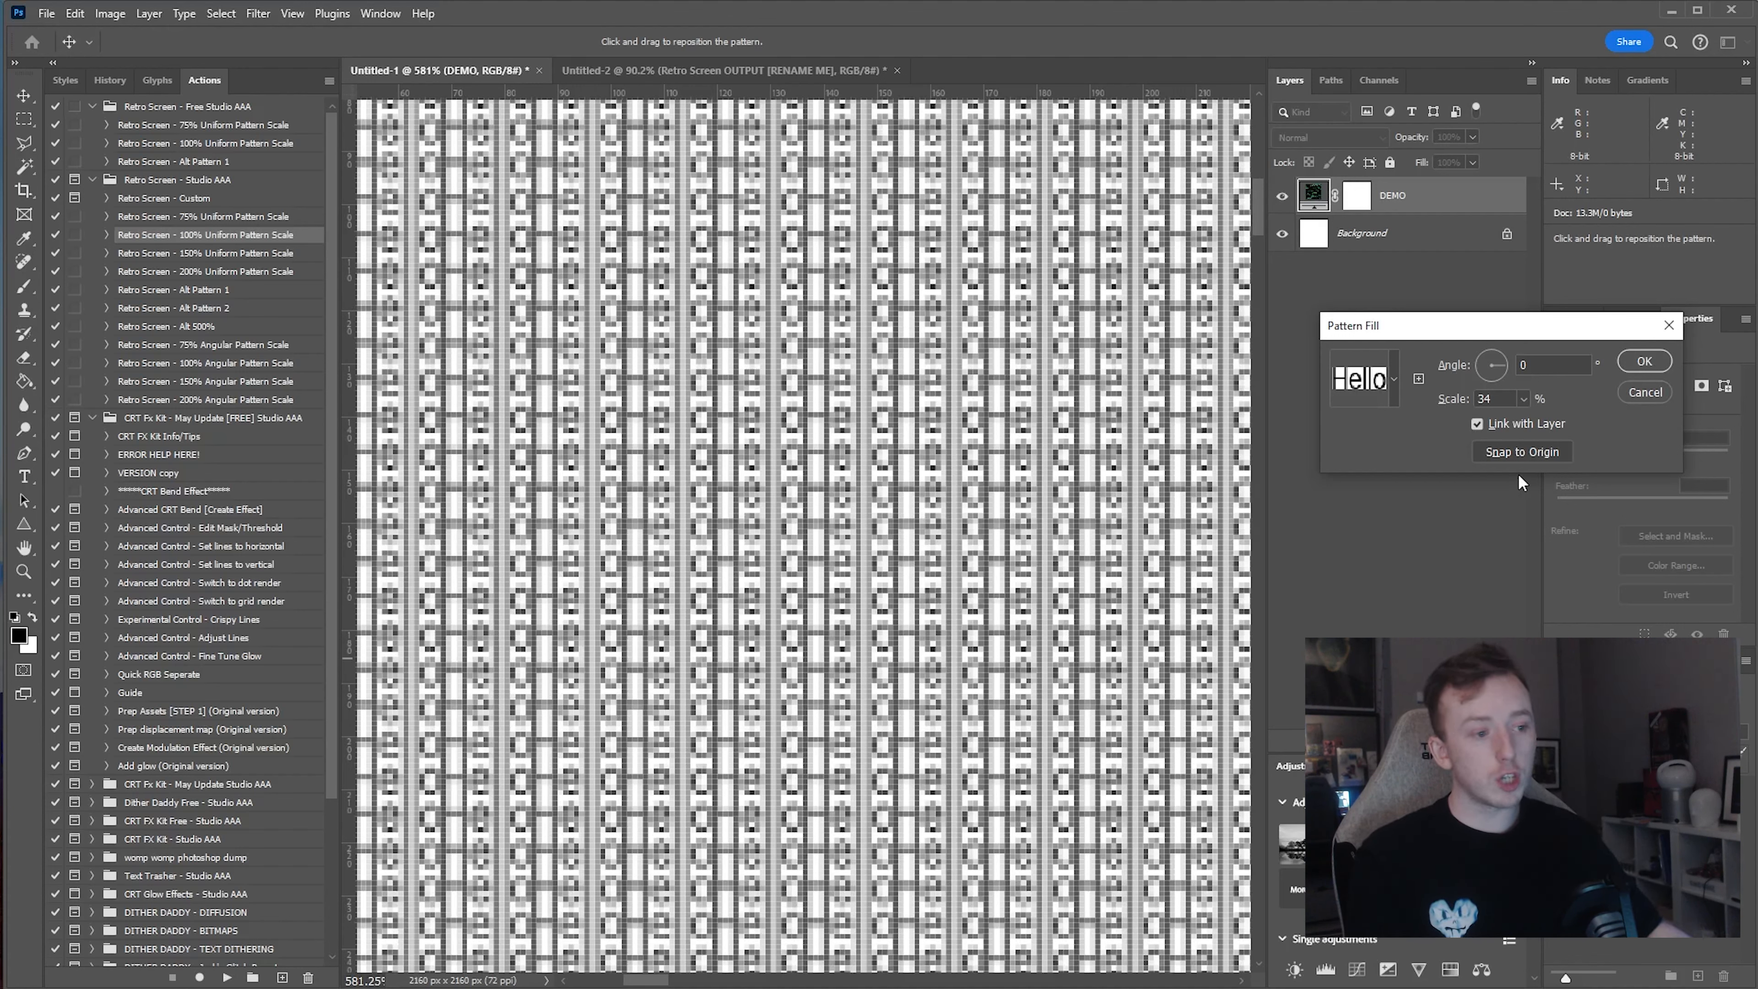
pyautogui.moveTo(1507, 400); pyautogui.dragTo(1316, 387)
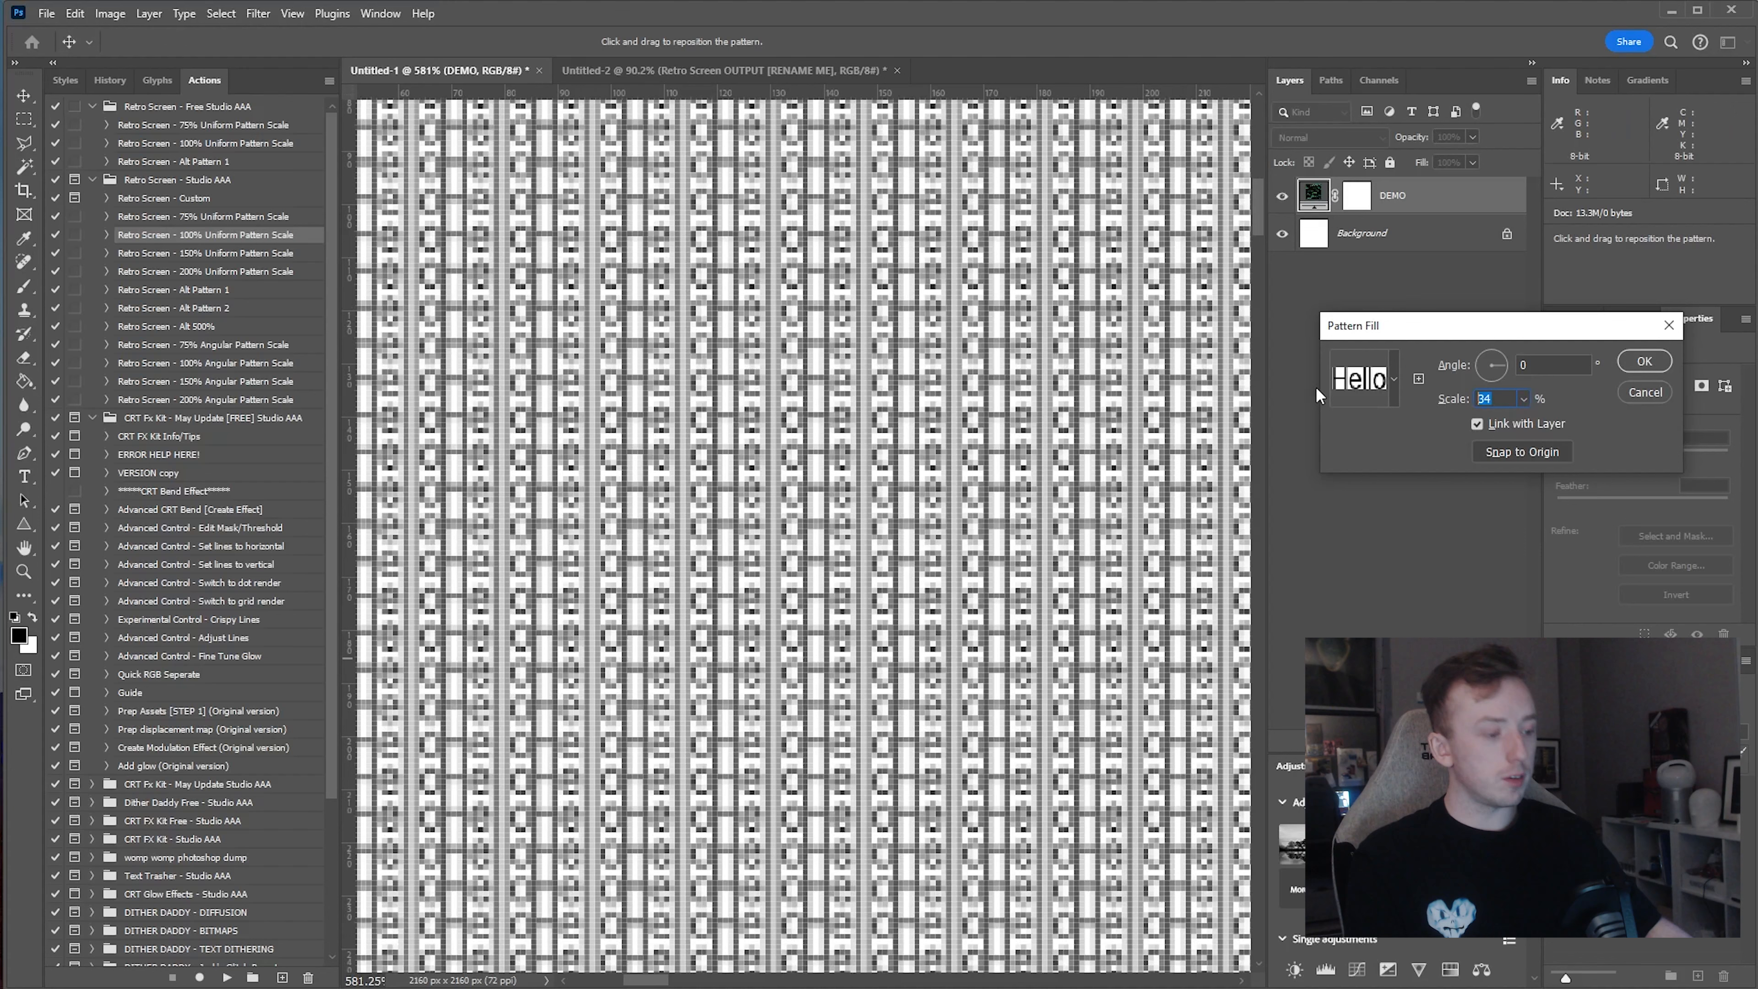
pyautogui.write('25')
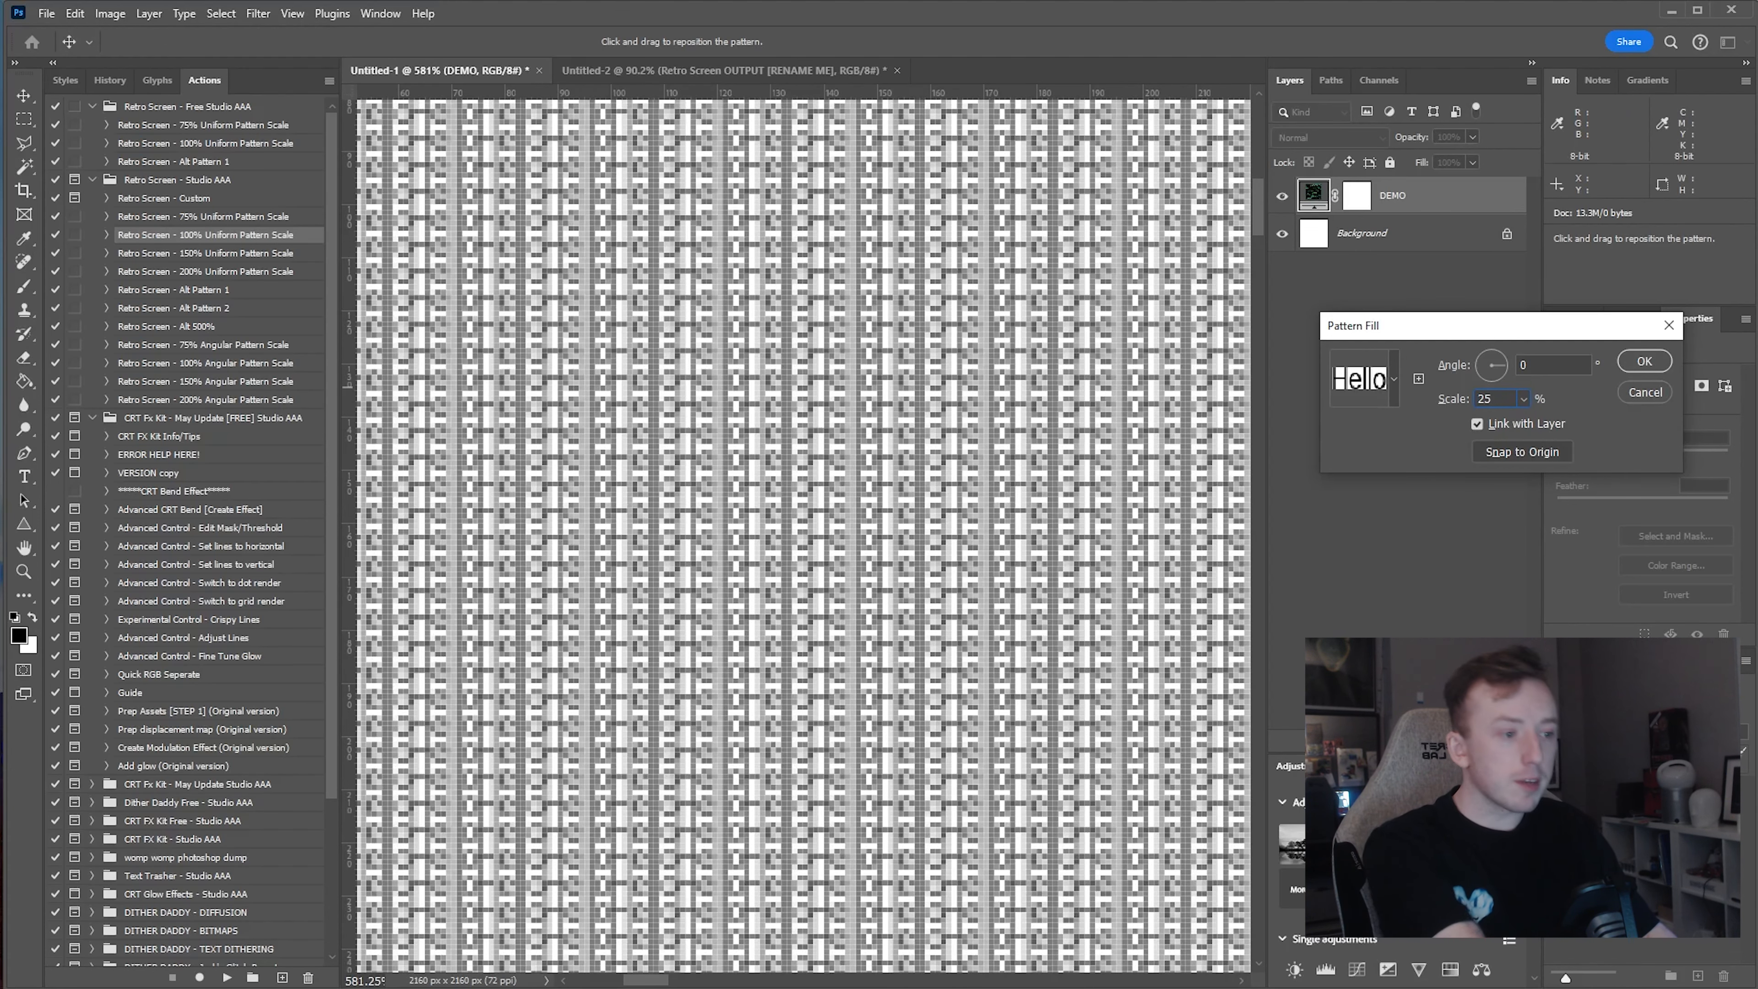
pyautogui.press('BackSpace')
pyautogui.press('BackSpace')
pyautogui.write('12')
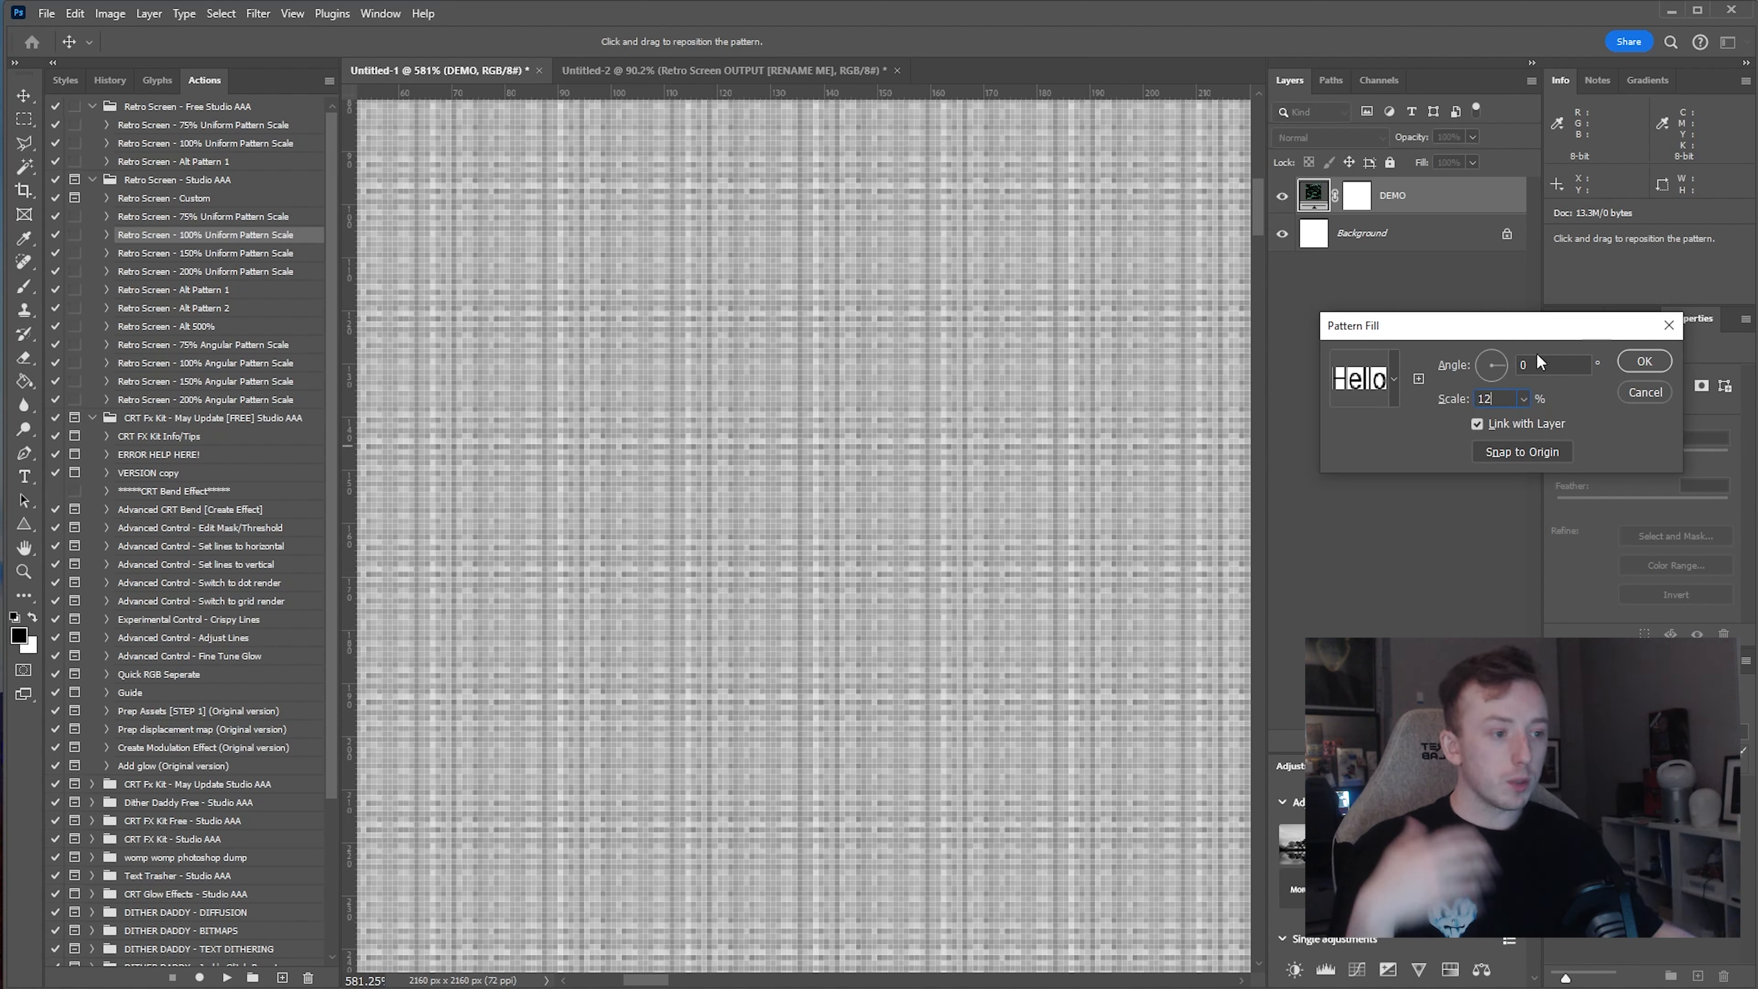
# - Set the Hello pattern fill's angle to 45° and apply the fill settings
pyautogui.click(1545, 362)
pyautogui.doubleClick(1545, 362)
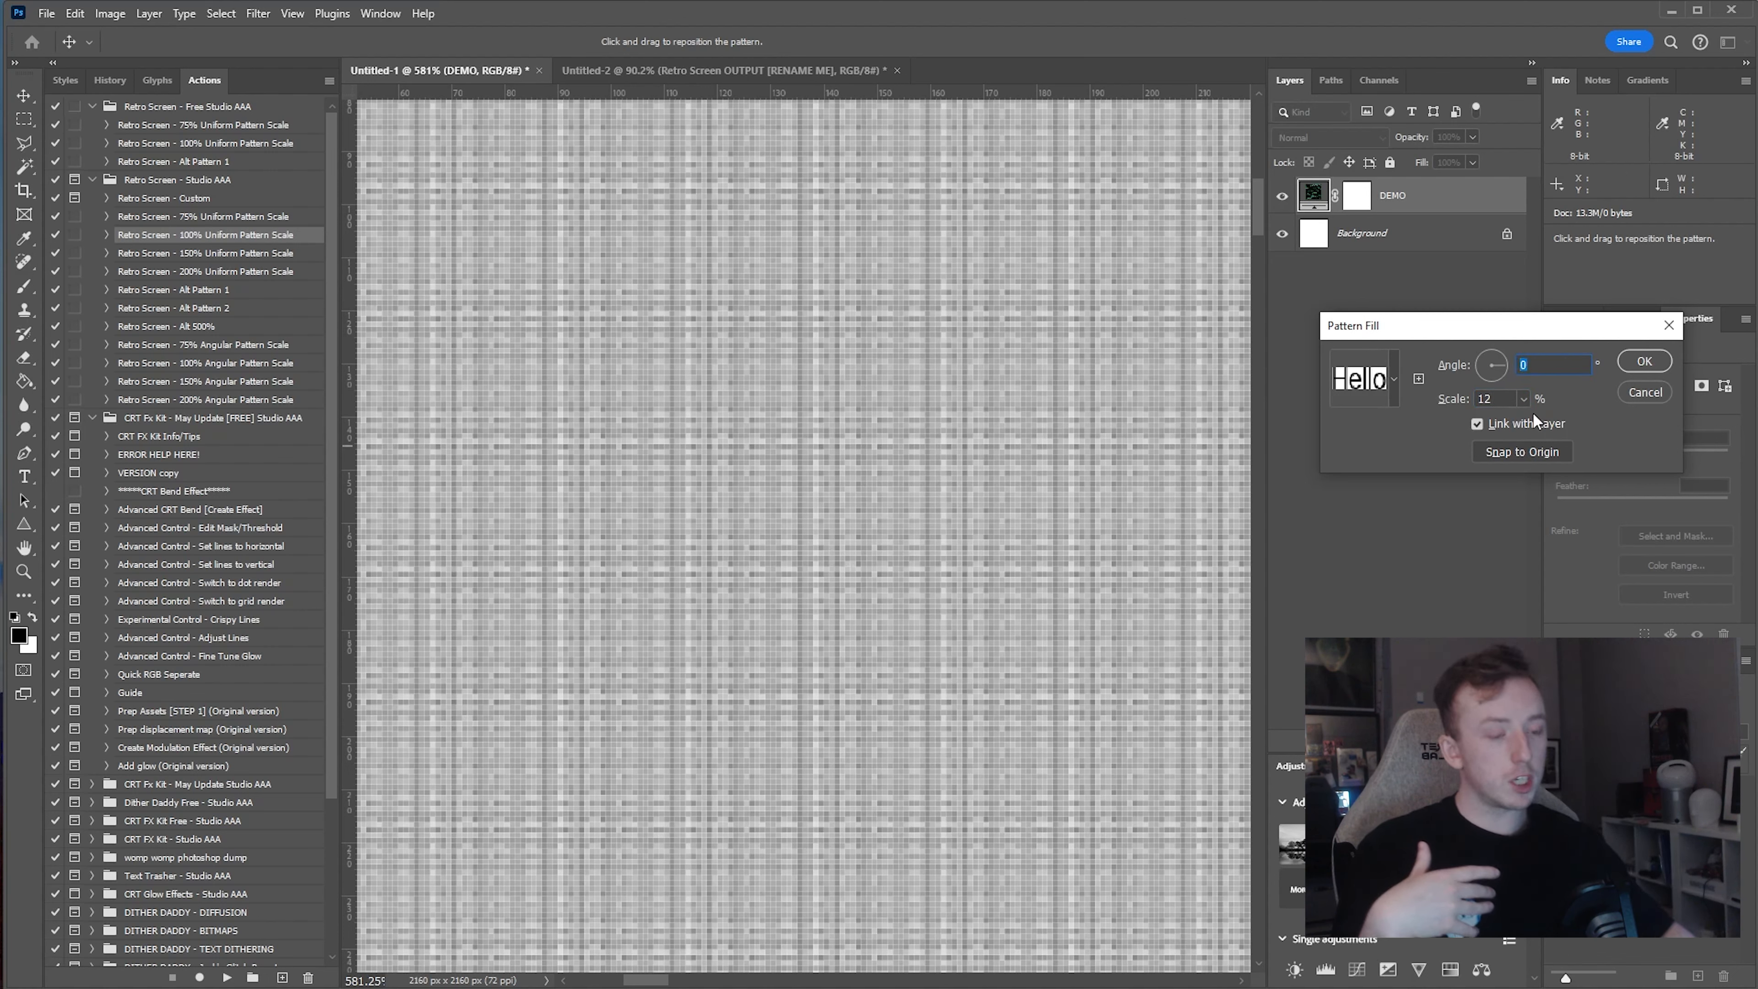
pyautogui.write('45')
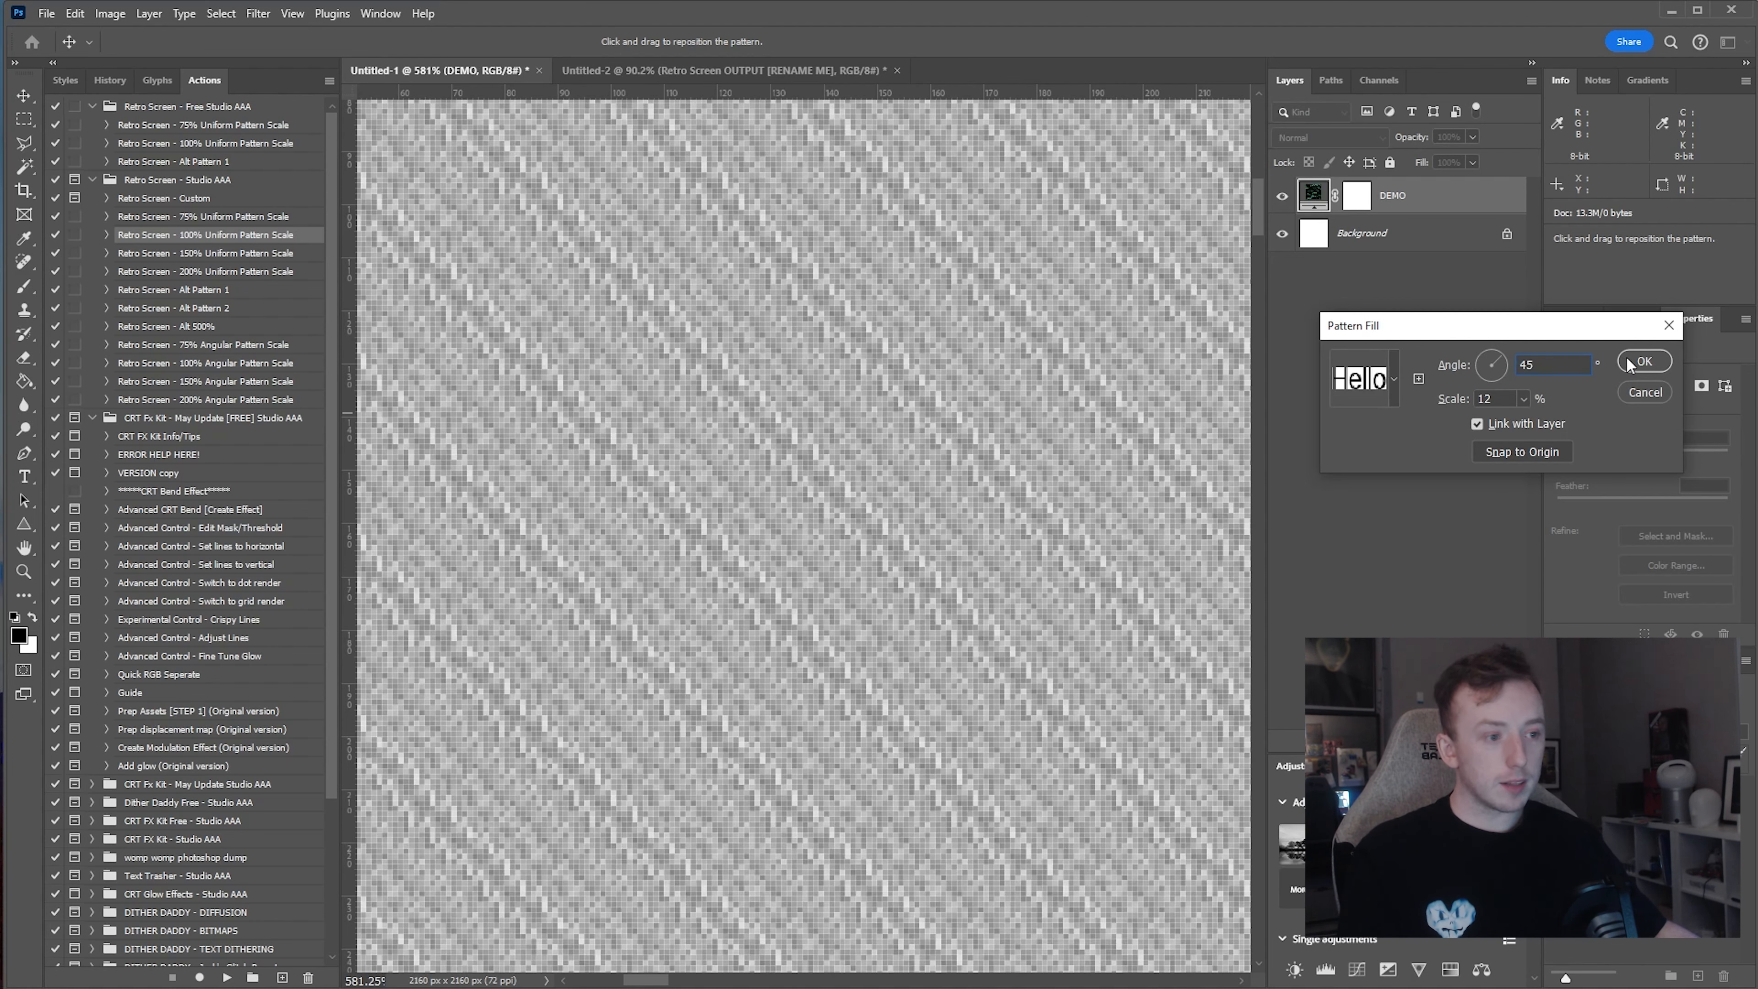
pyautogui.click(1643, 361)
# - Examine the rotated, reduced Hello pattern at different magnifications and recheck the DEMO fill's angle and scale without changing them
pyautogui.scroll(2, 797, 504)
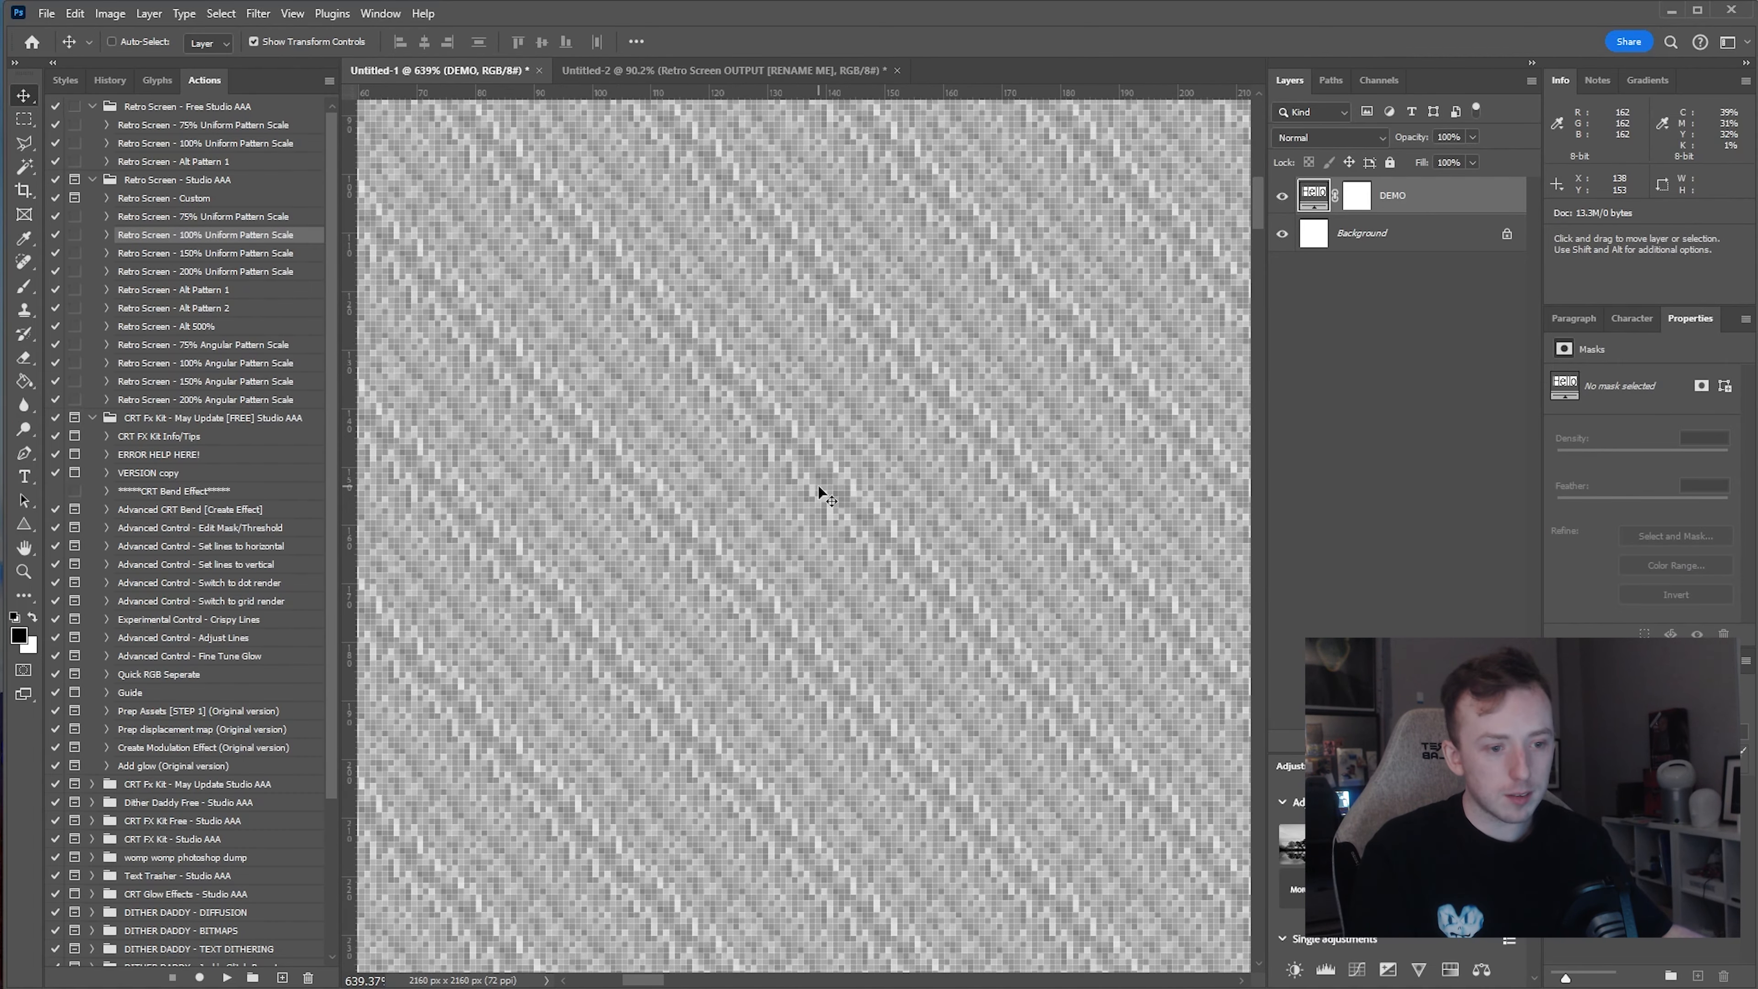
pyautogui.scroll(2, 818, 487)
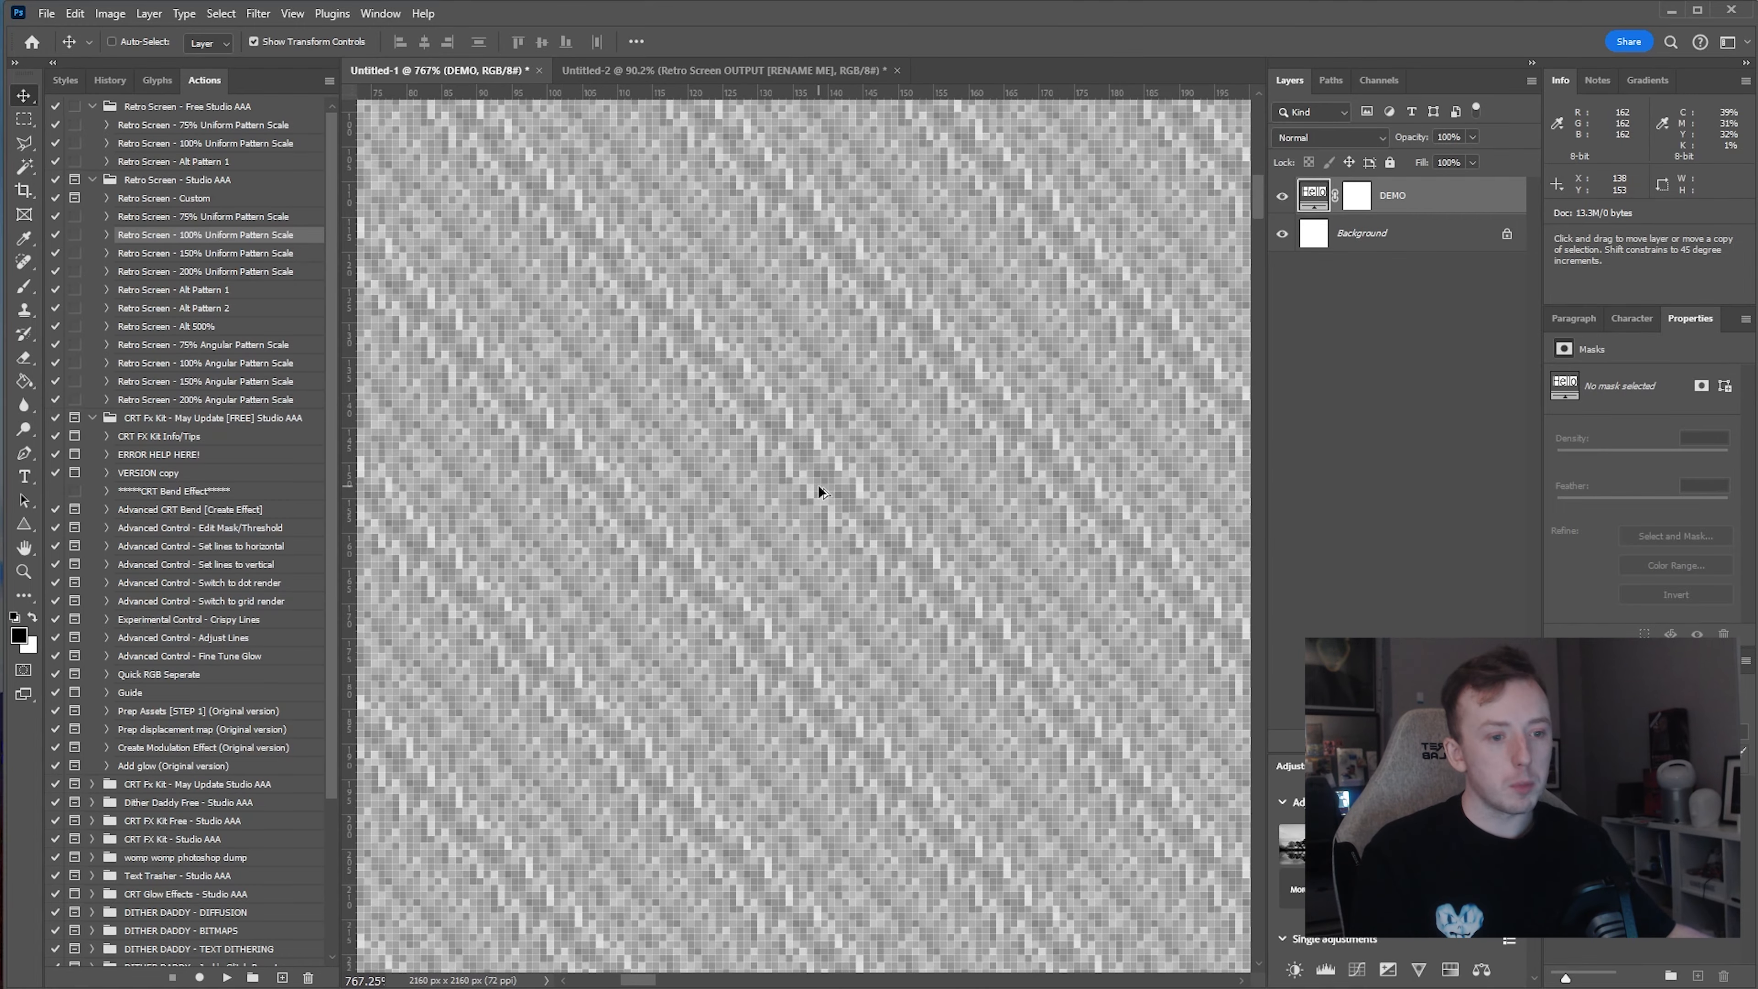
pyautogui.scroll(3, 819, 484)
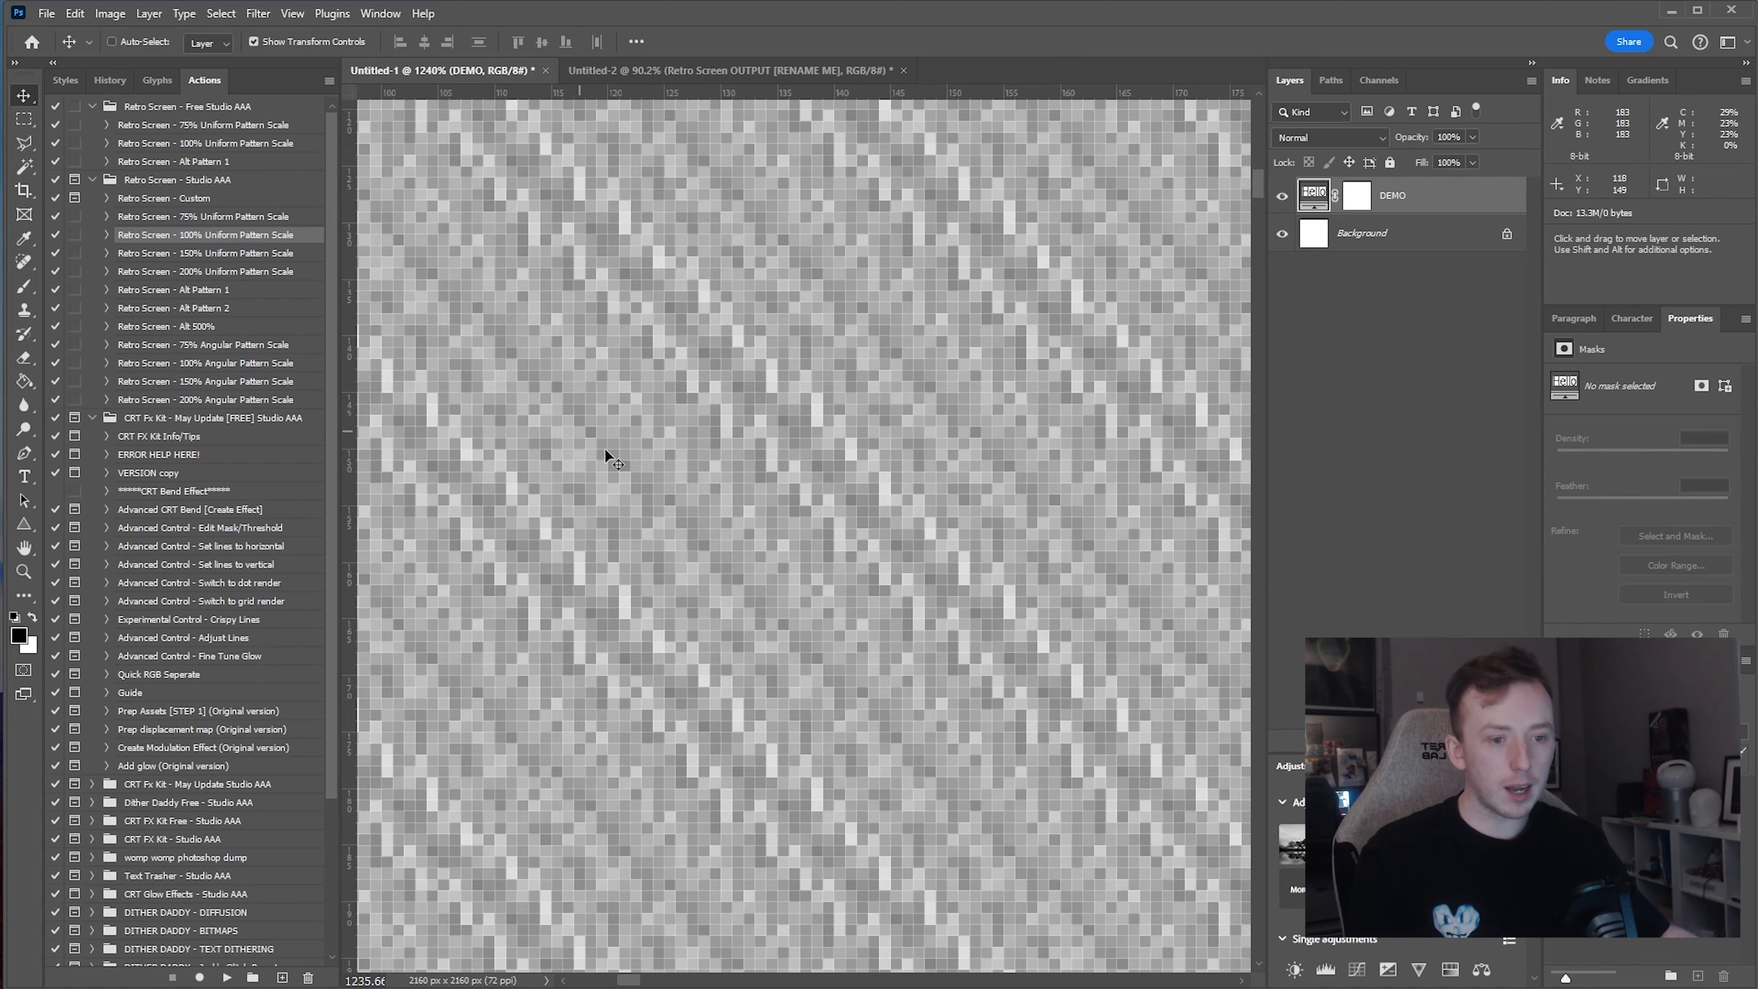
pyautogui.scroll(-15, 872, 512)
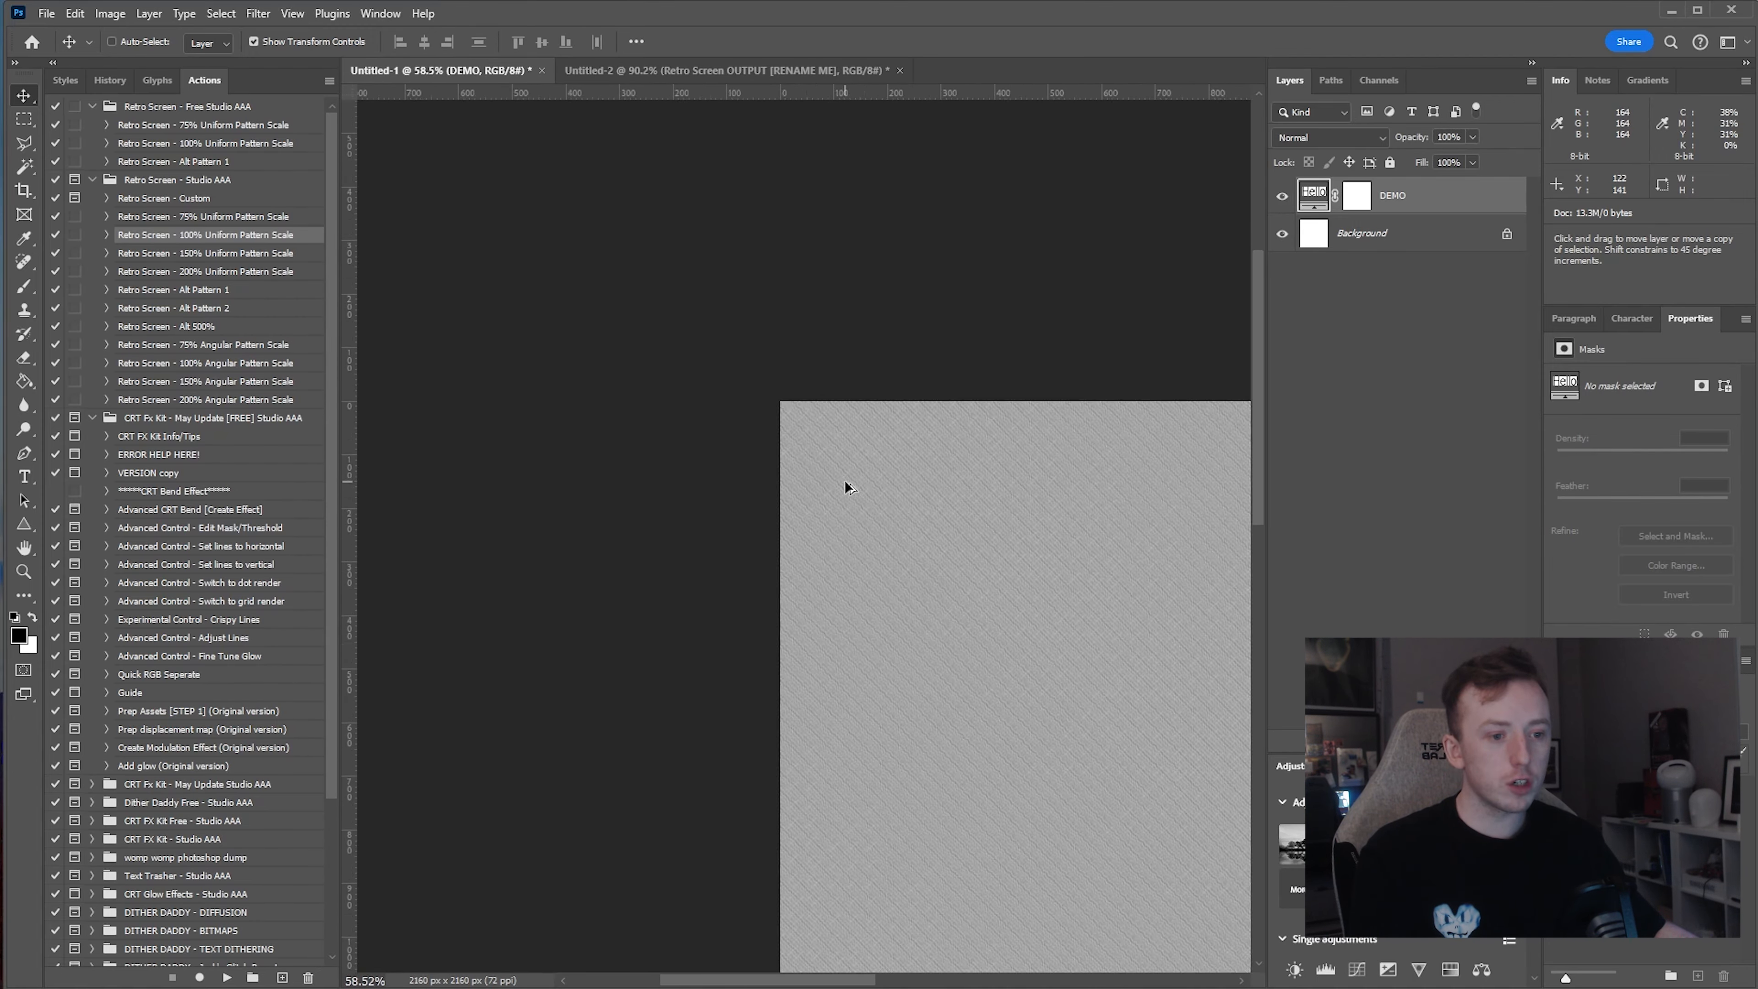
pyautogui.scroll(12, 844, 479)
pyautogui.doubleClick(1330, 196)
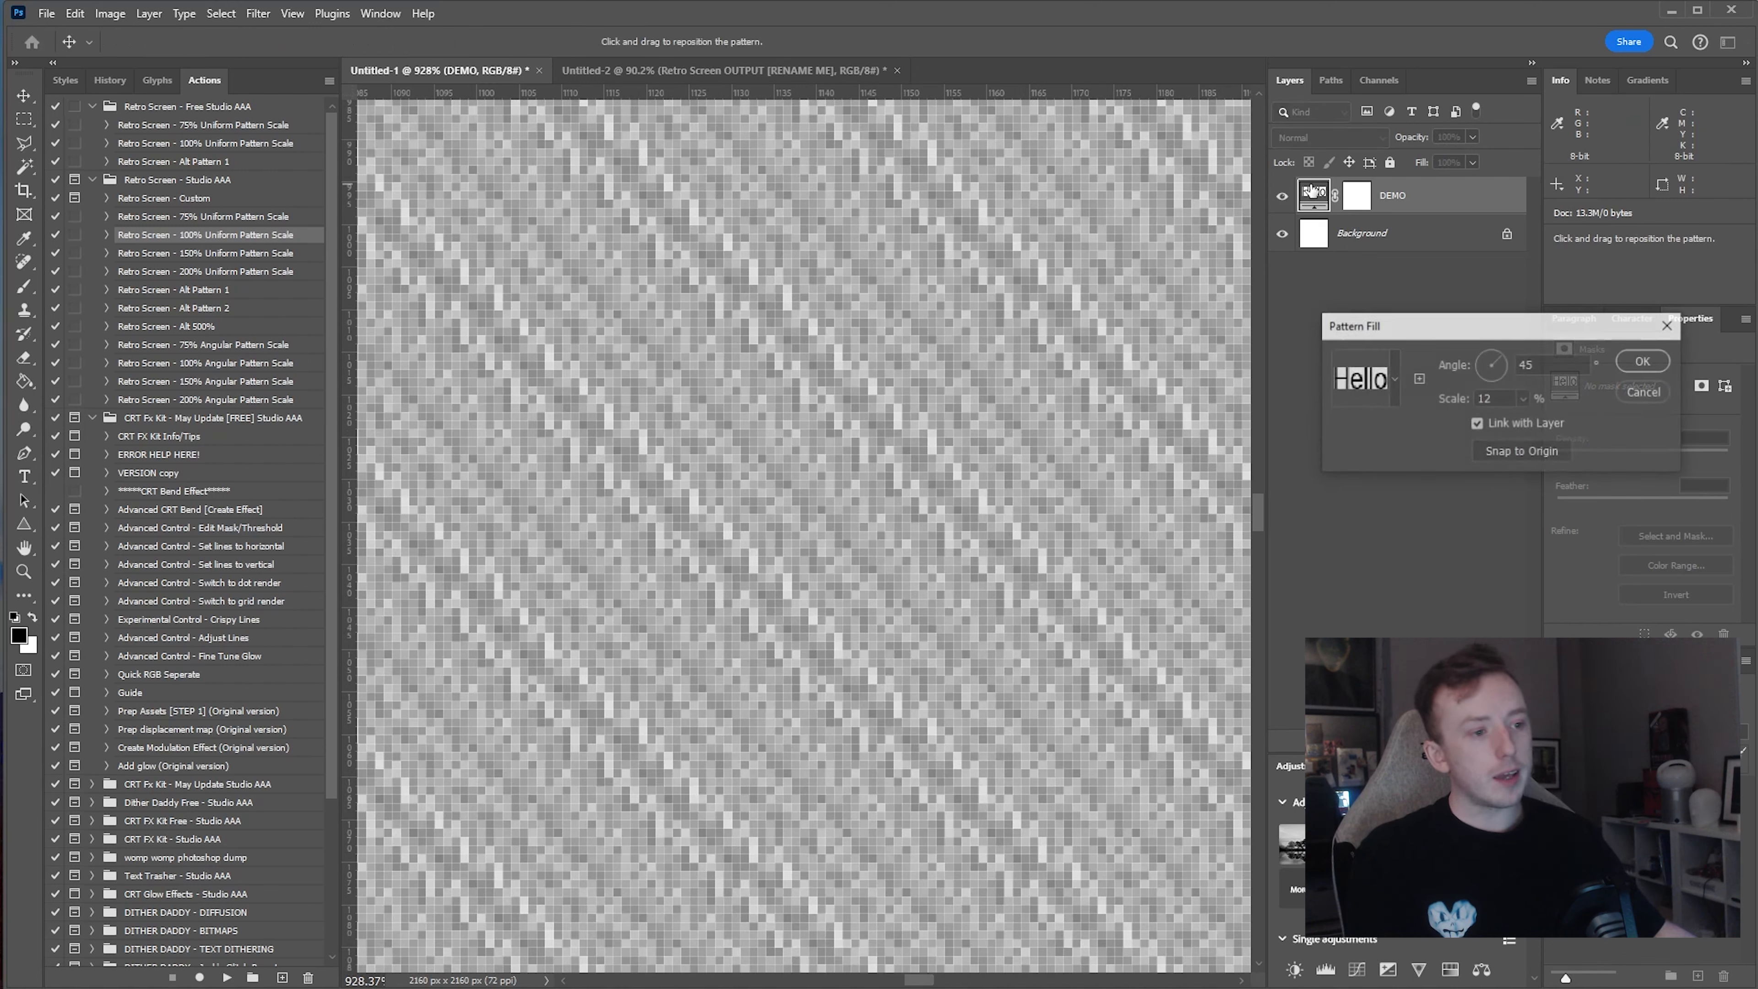
pyautogui.click(1522, 400)
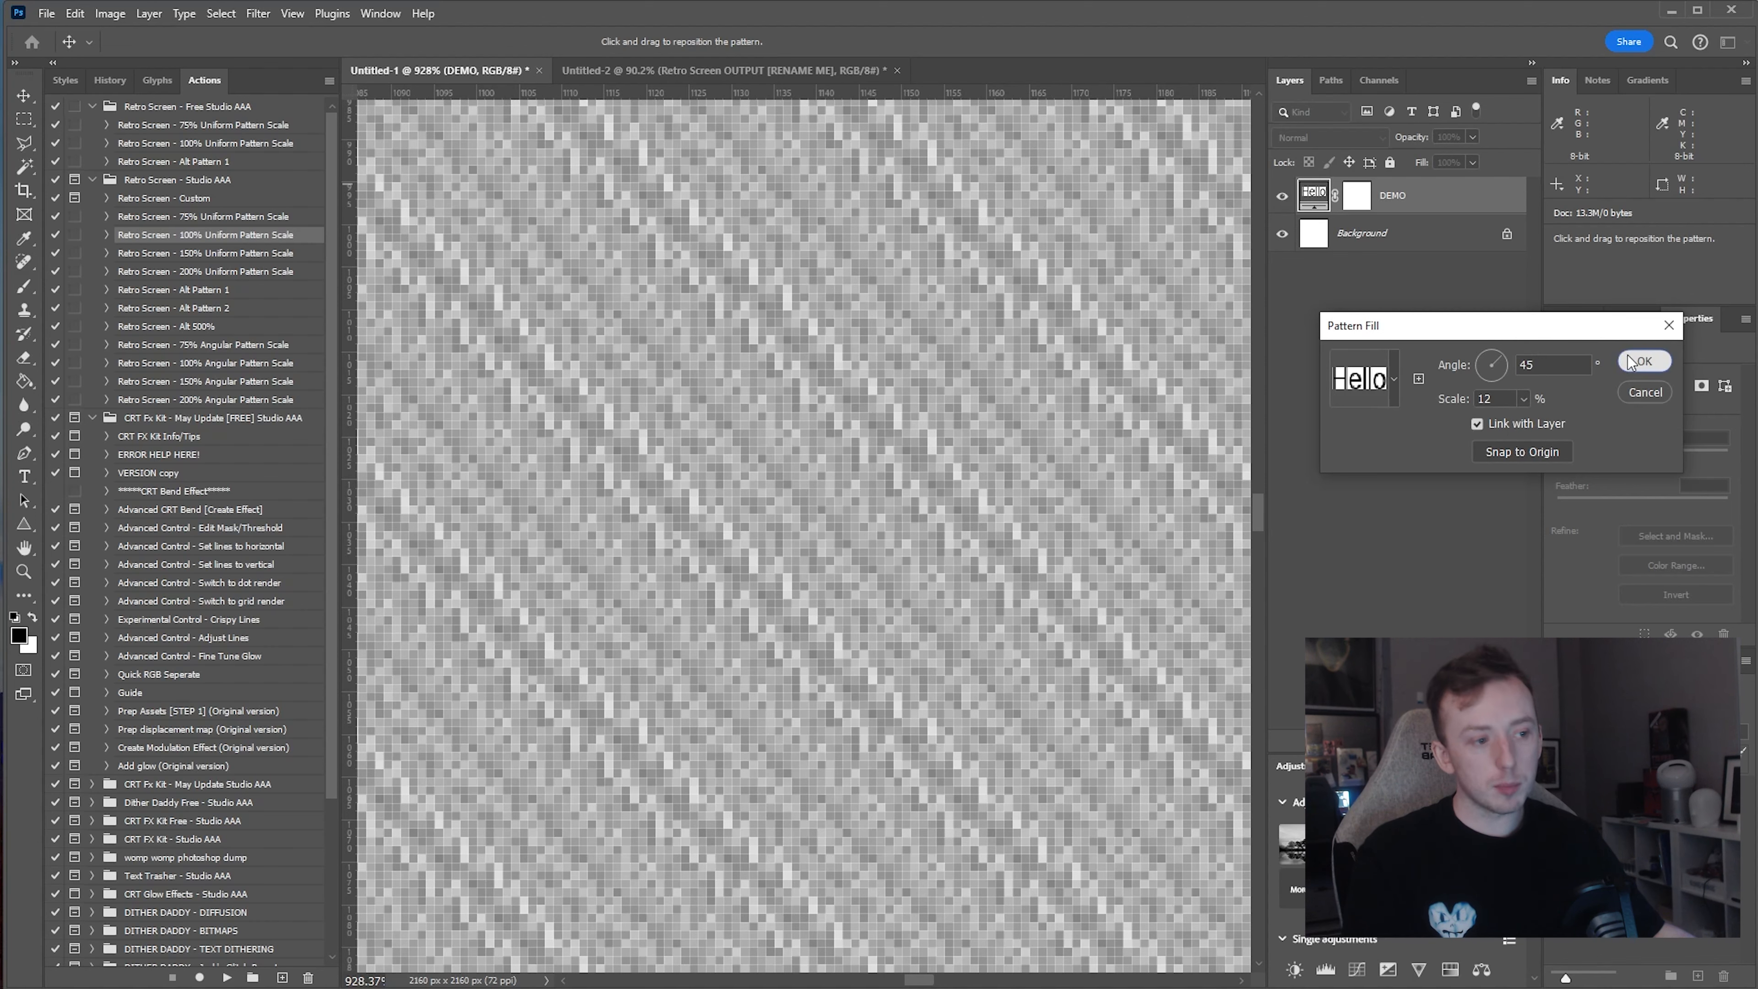
pyautogui.click(1644, 361)
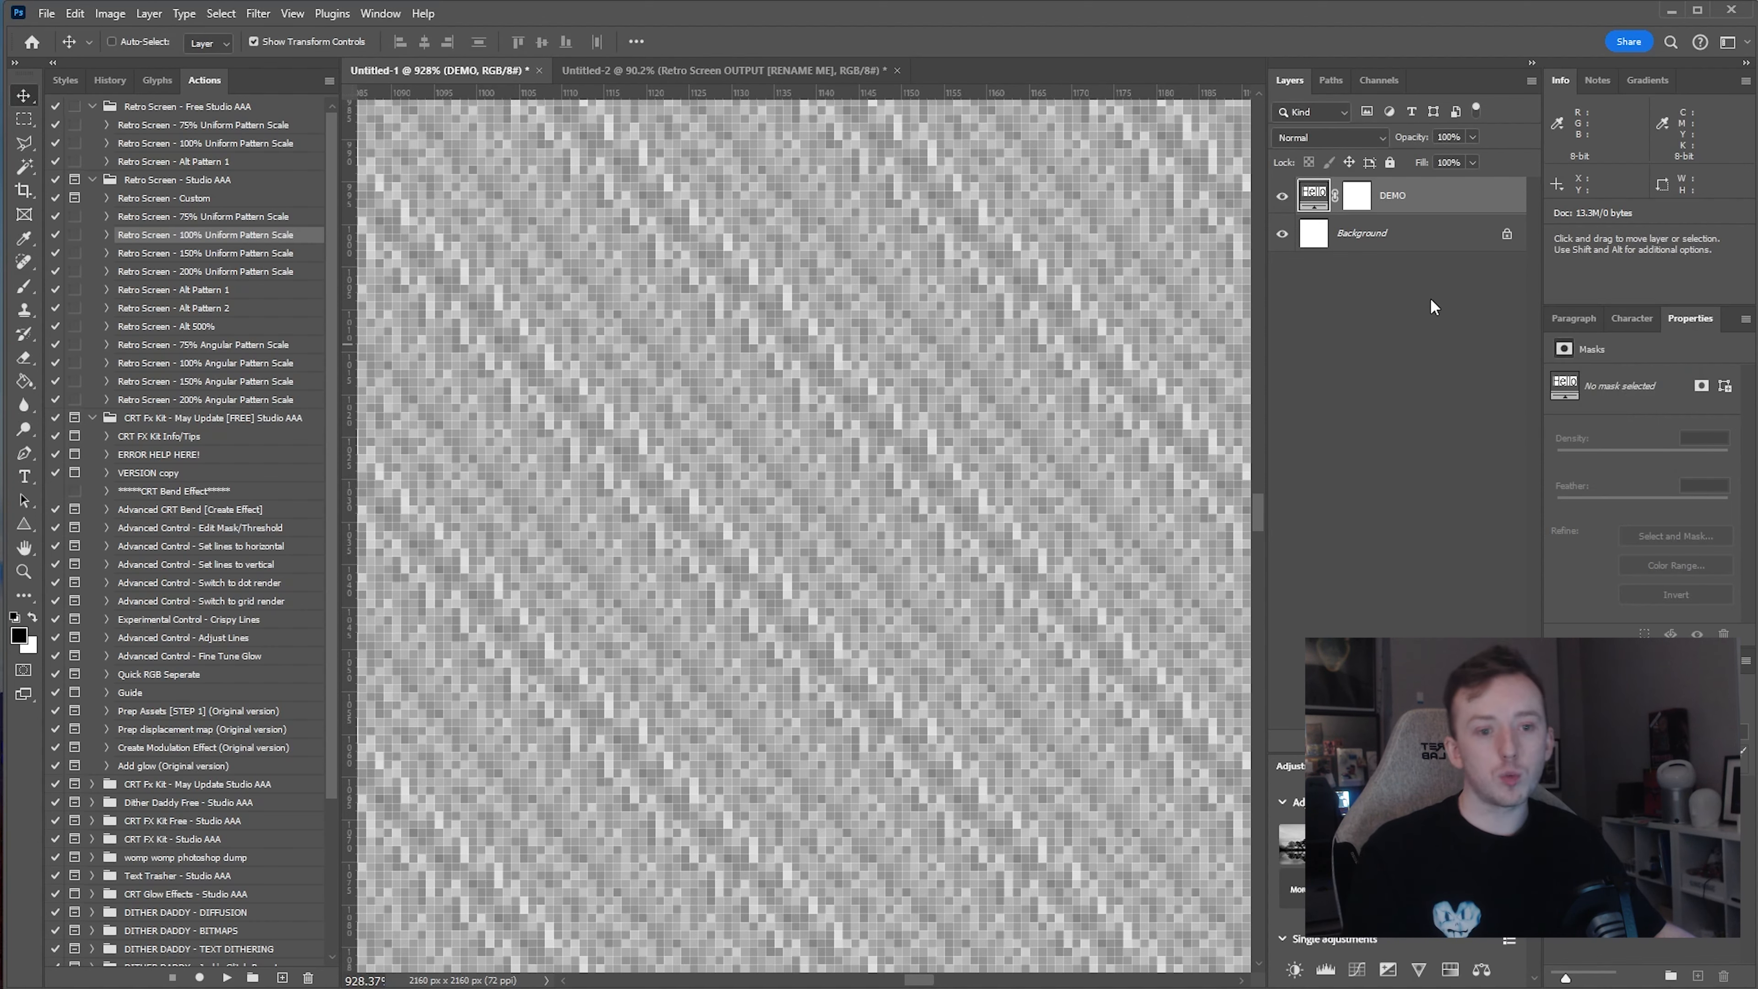
# - Open the Retro Screen OUTPUT smart object's contents in Untitled-2 and hide the V, GRGB and H manual scale option layers
pyautogui.click(813, 71)
pyautogui.doubleClick(1313, 195)
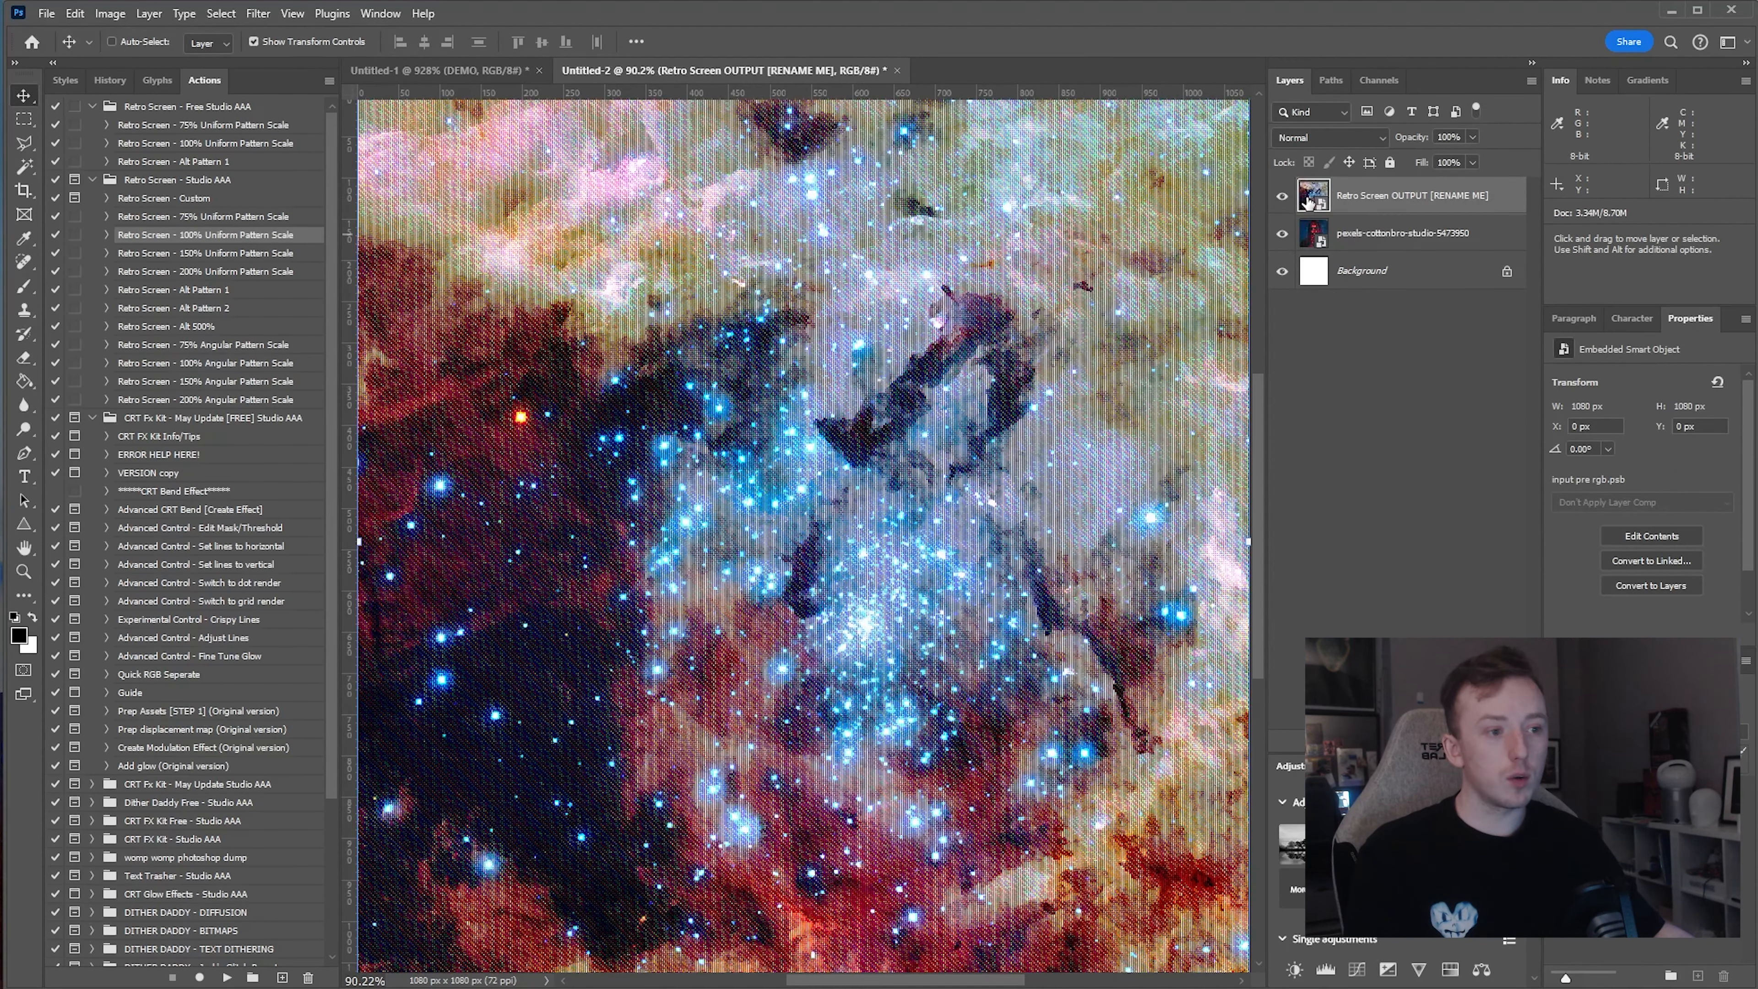
pyautogui.click(1283, 369)
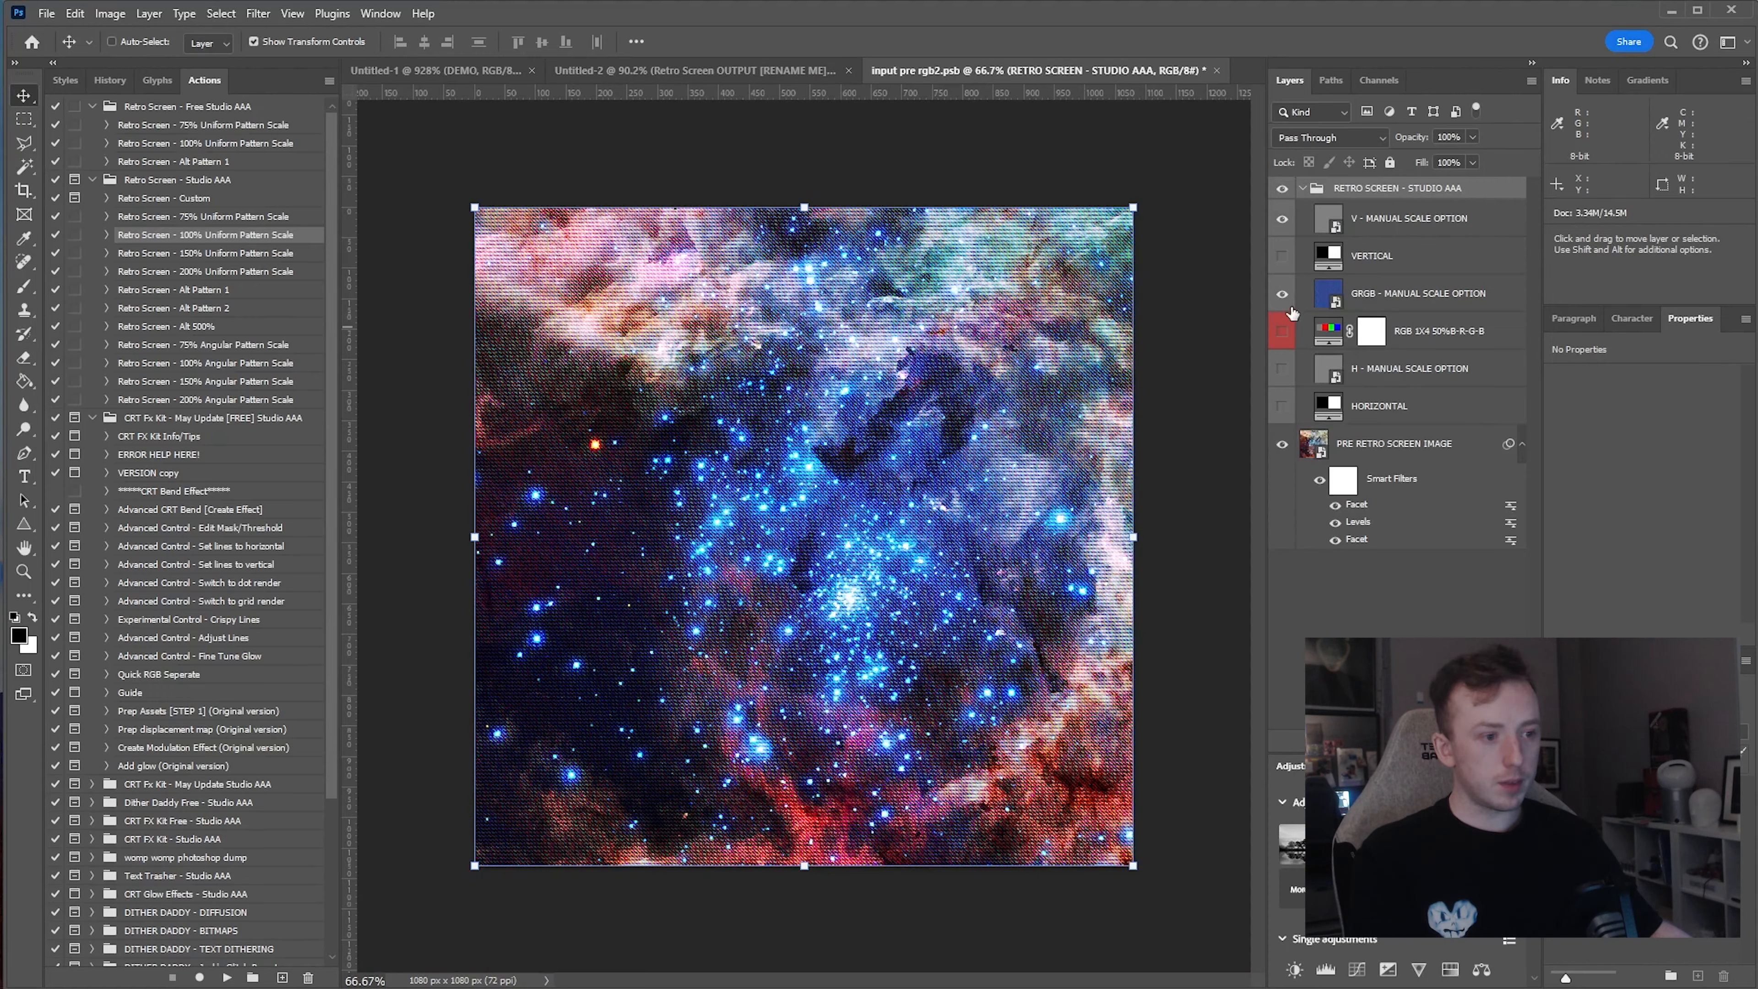
pyautogui.click(1282, 294)
pyautogui.click(1282, 219)
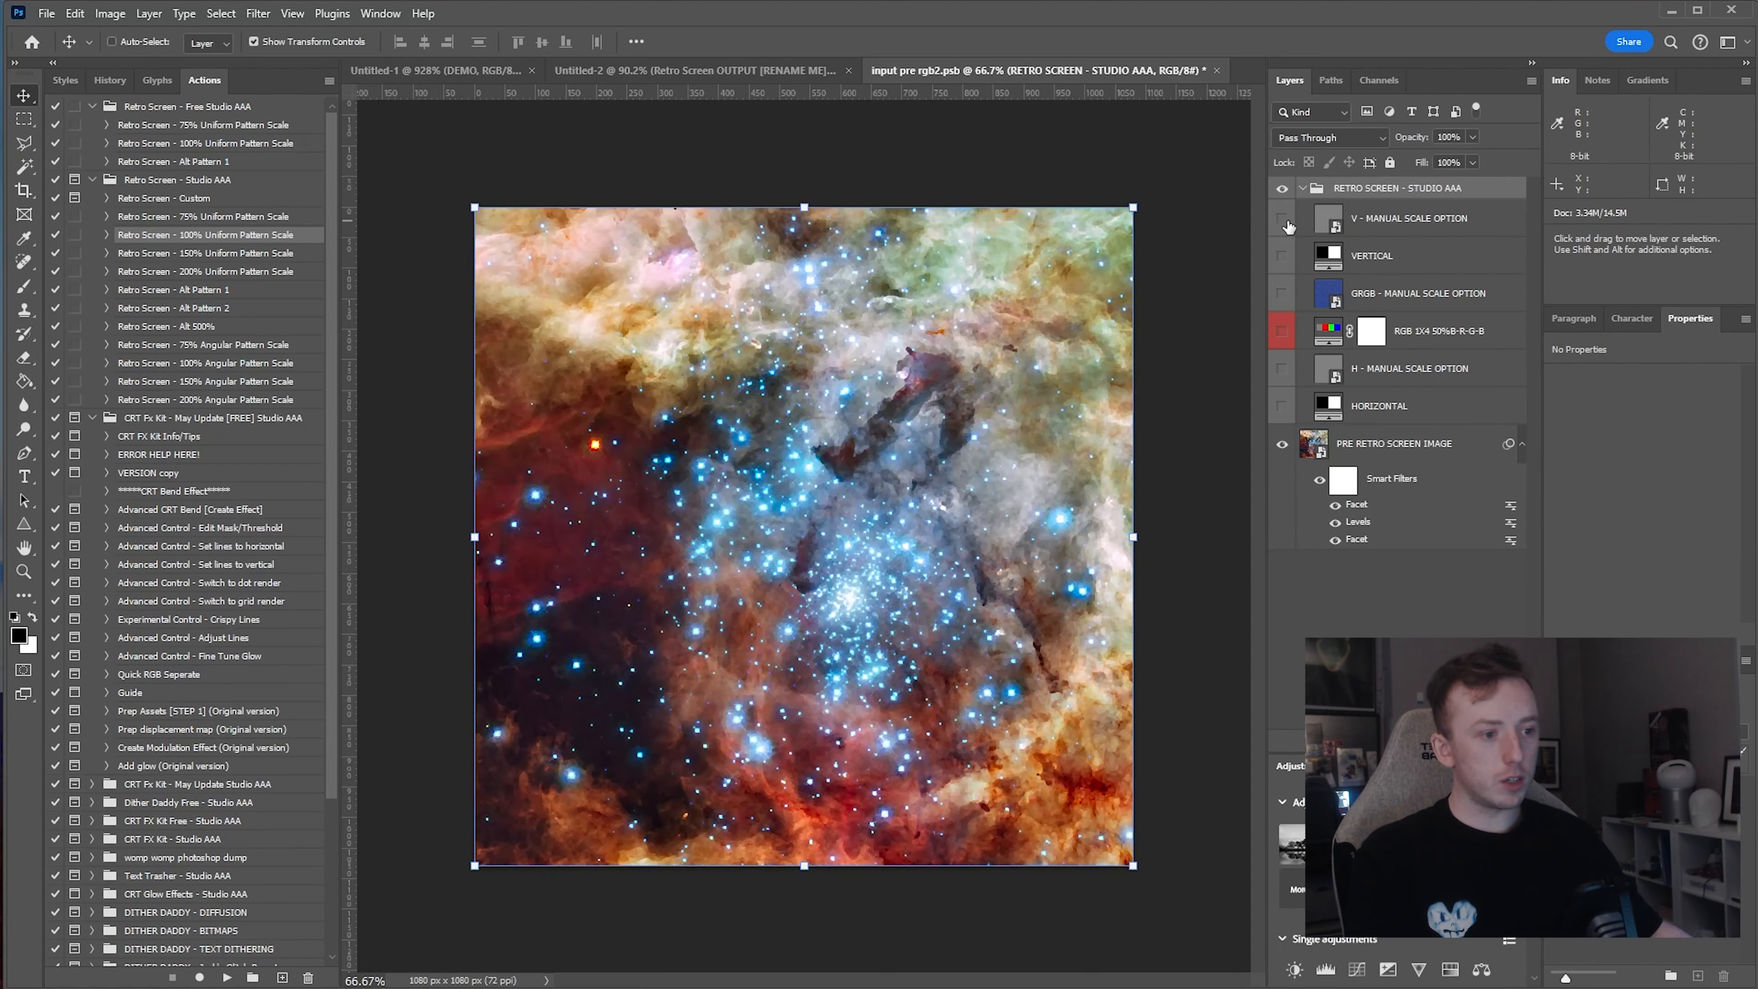
# - Show the RGB 1X4 50%B-R-G-B layer, move it above the RETRO SCREEN - STUDIO AAA group and set its blend mode to Normal
pyautogui.click(1342, 339)
pyautogui.scroll(10, 973, 516)
pyautogui.moveTo(1426, 331); pyautogui.dragTo(1412, 170)
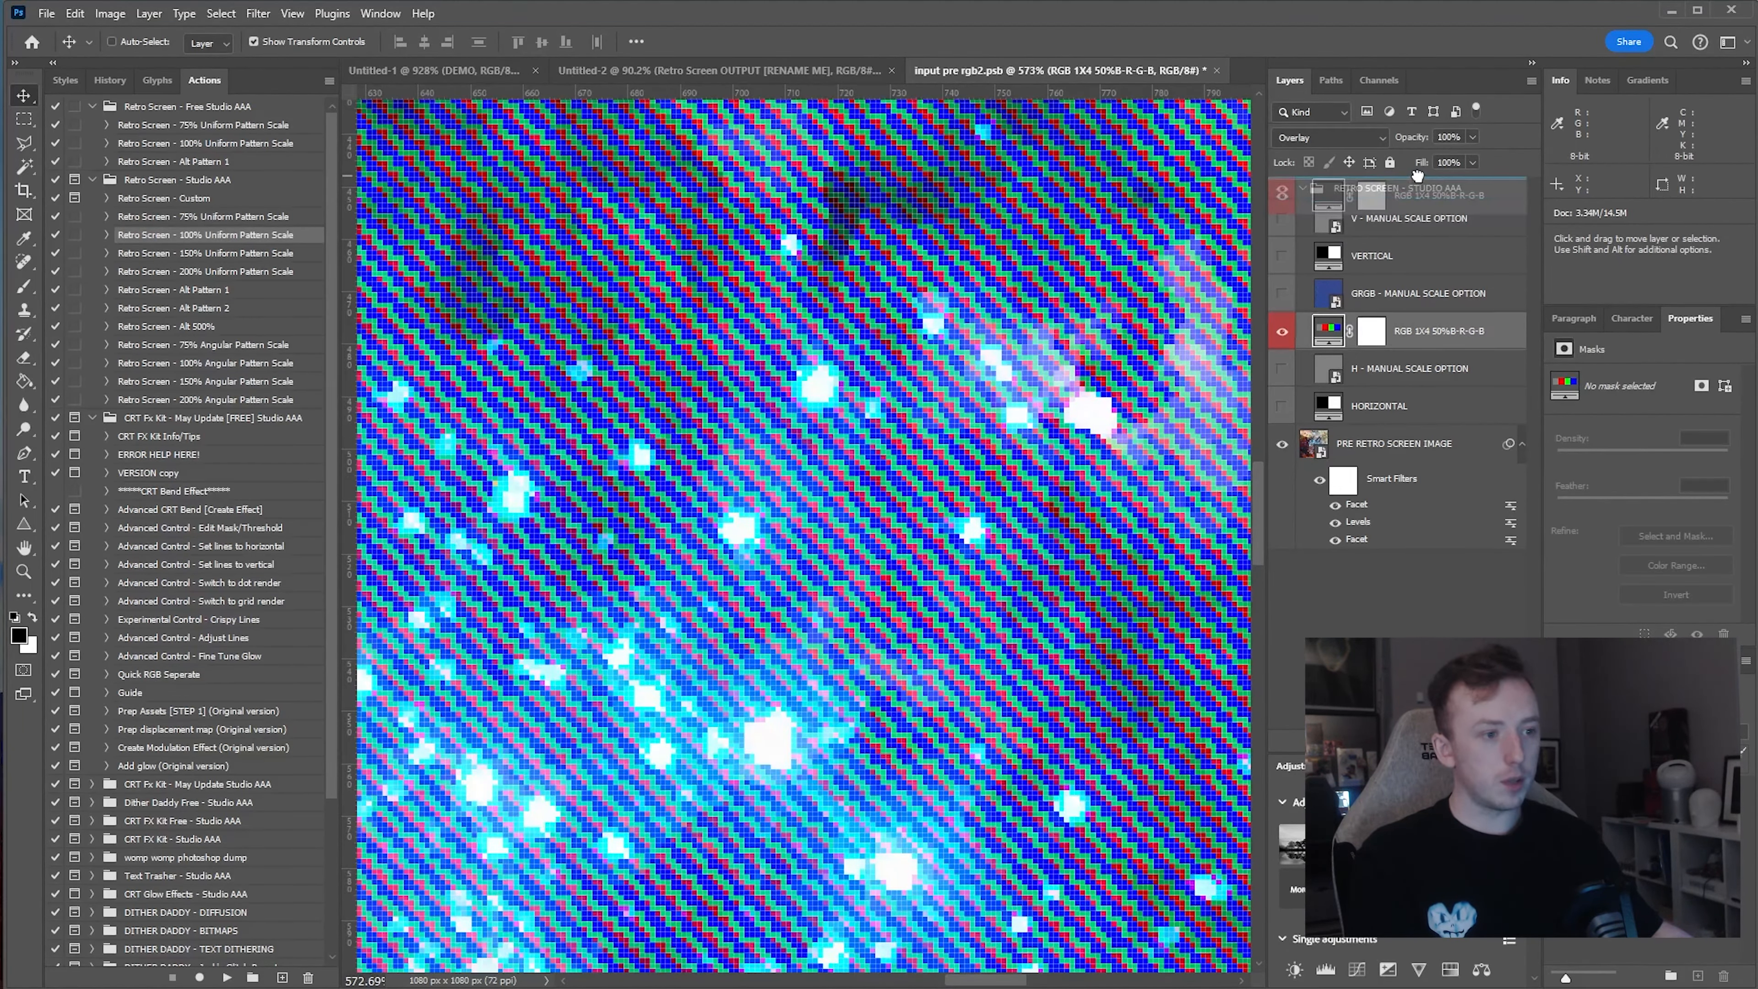
pyautogui.click(1329, 137)
pyautogui.click(1301, 148)
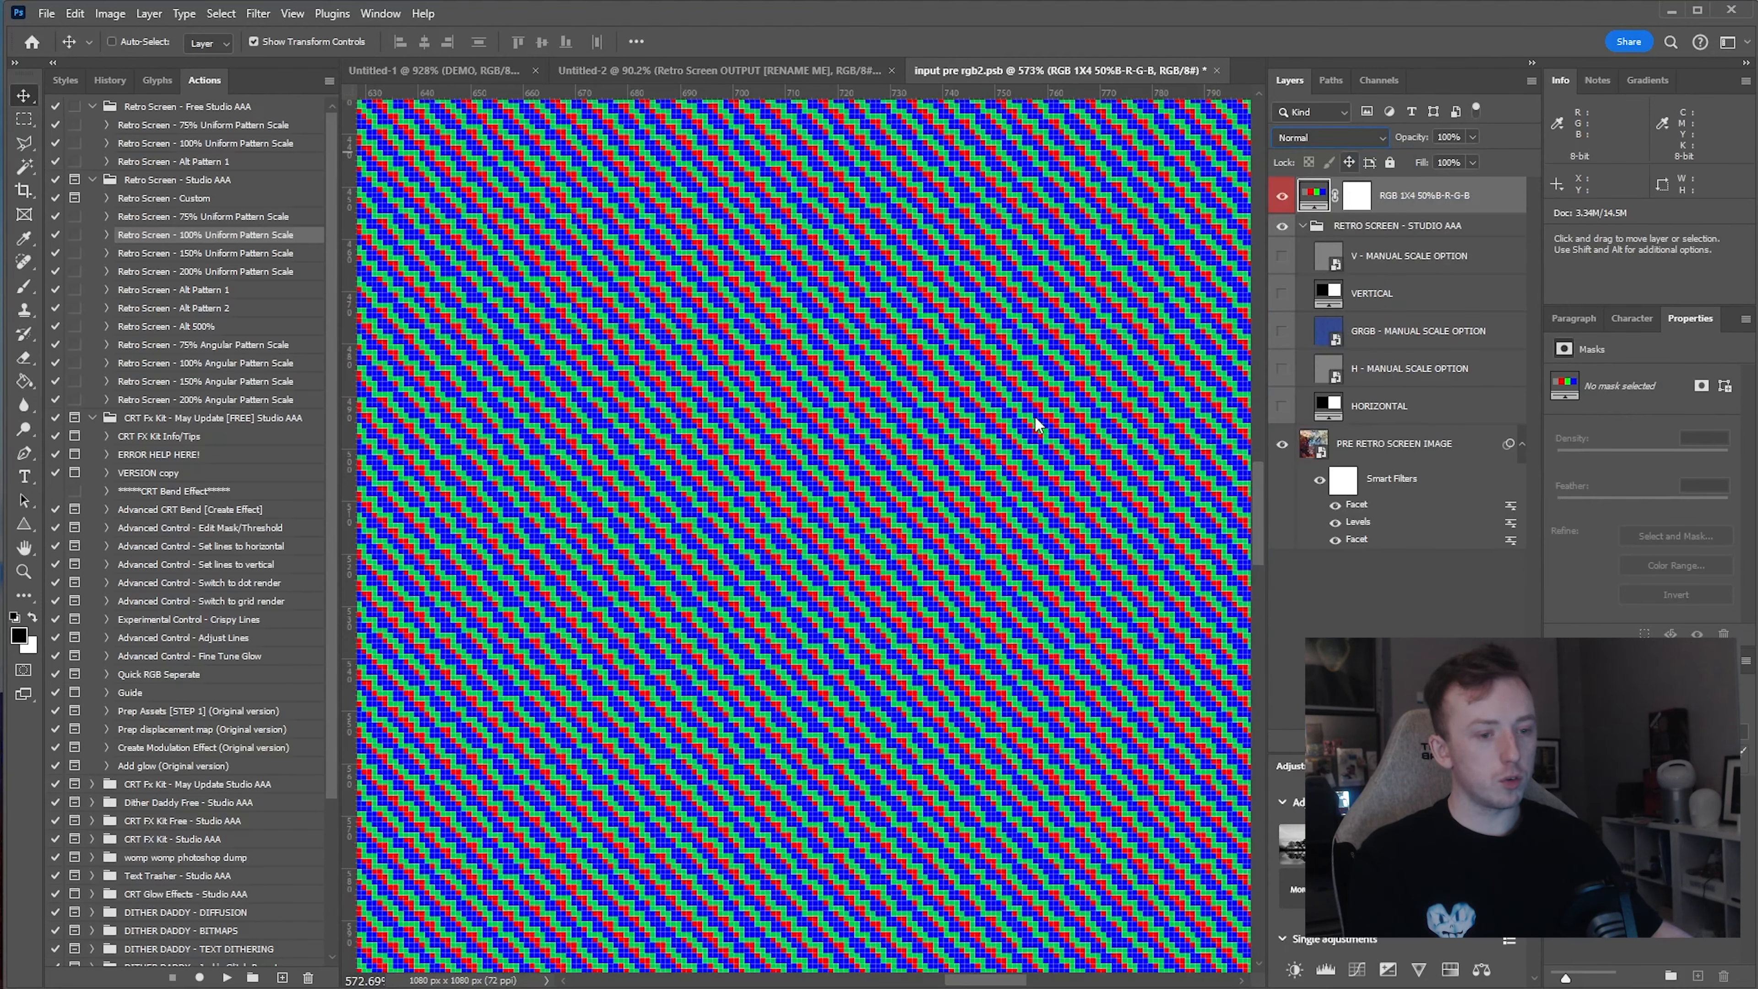
pyautogui.scroll(5, 893, 512)
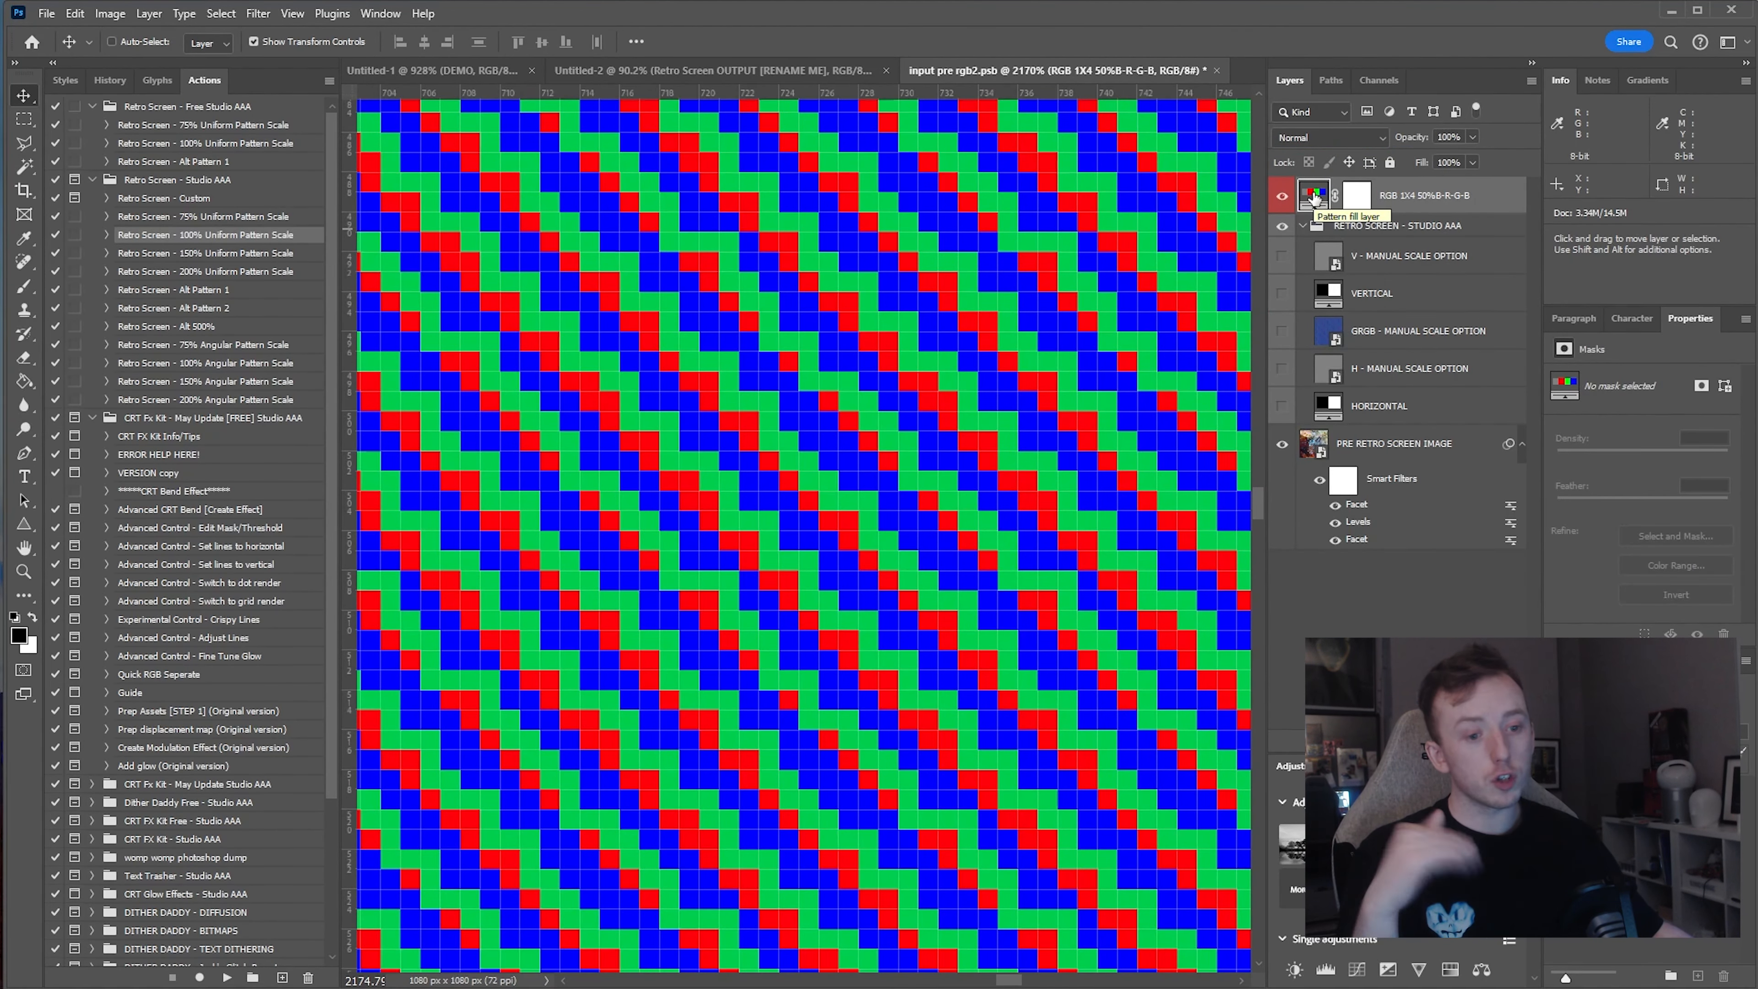
# - Try the RGB 1X4 layer's pattern fill at an angle of 0° and return it to 45°
pyautogui.doubleClick(1314, 196)
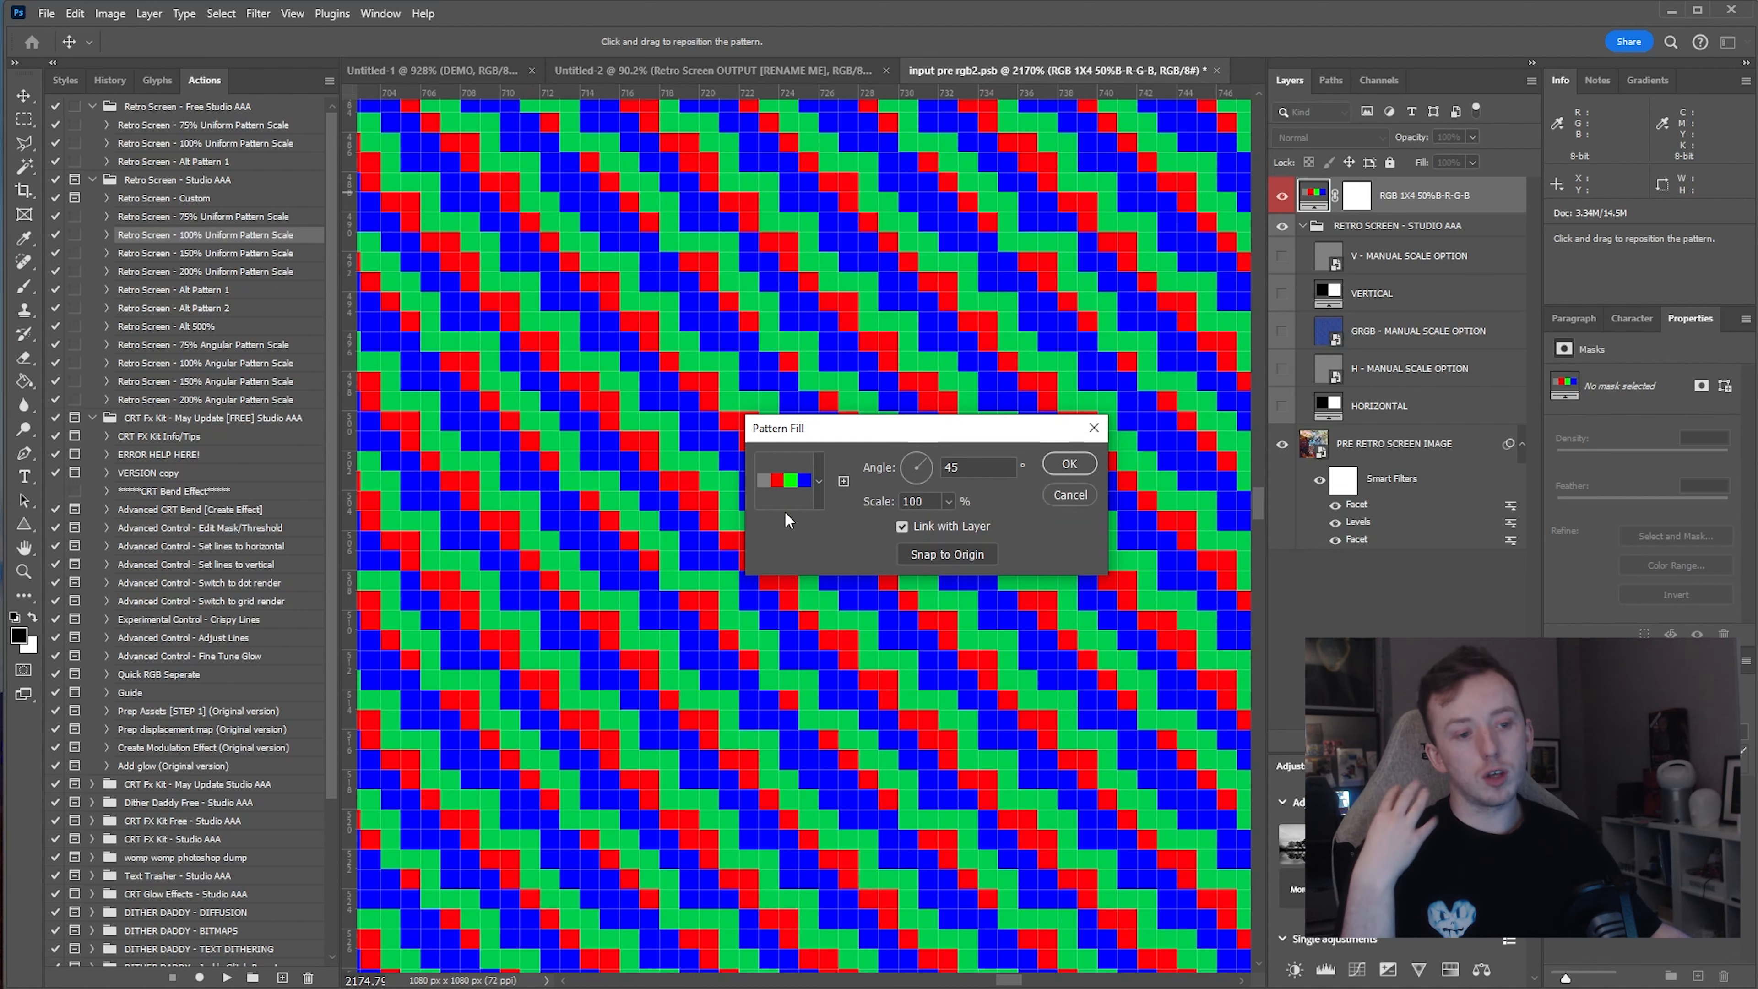
pyautogui.moveTo(938, 440); pyautogui.dragTo(881, 710)
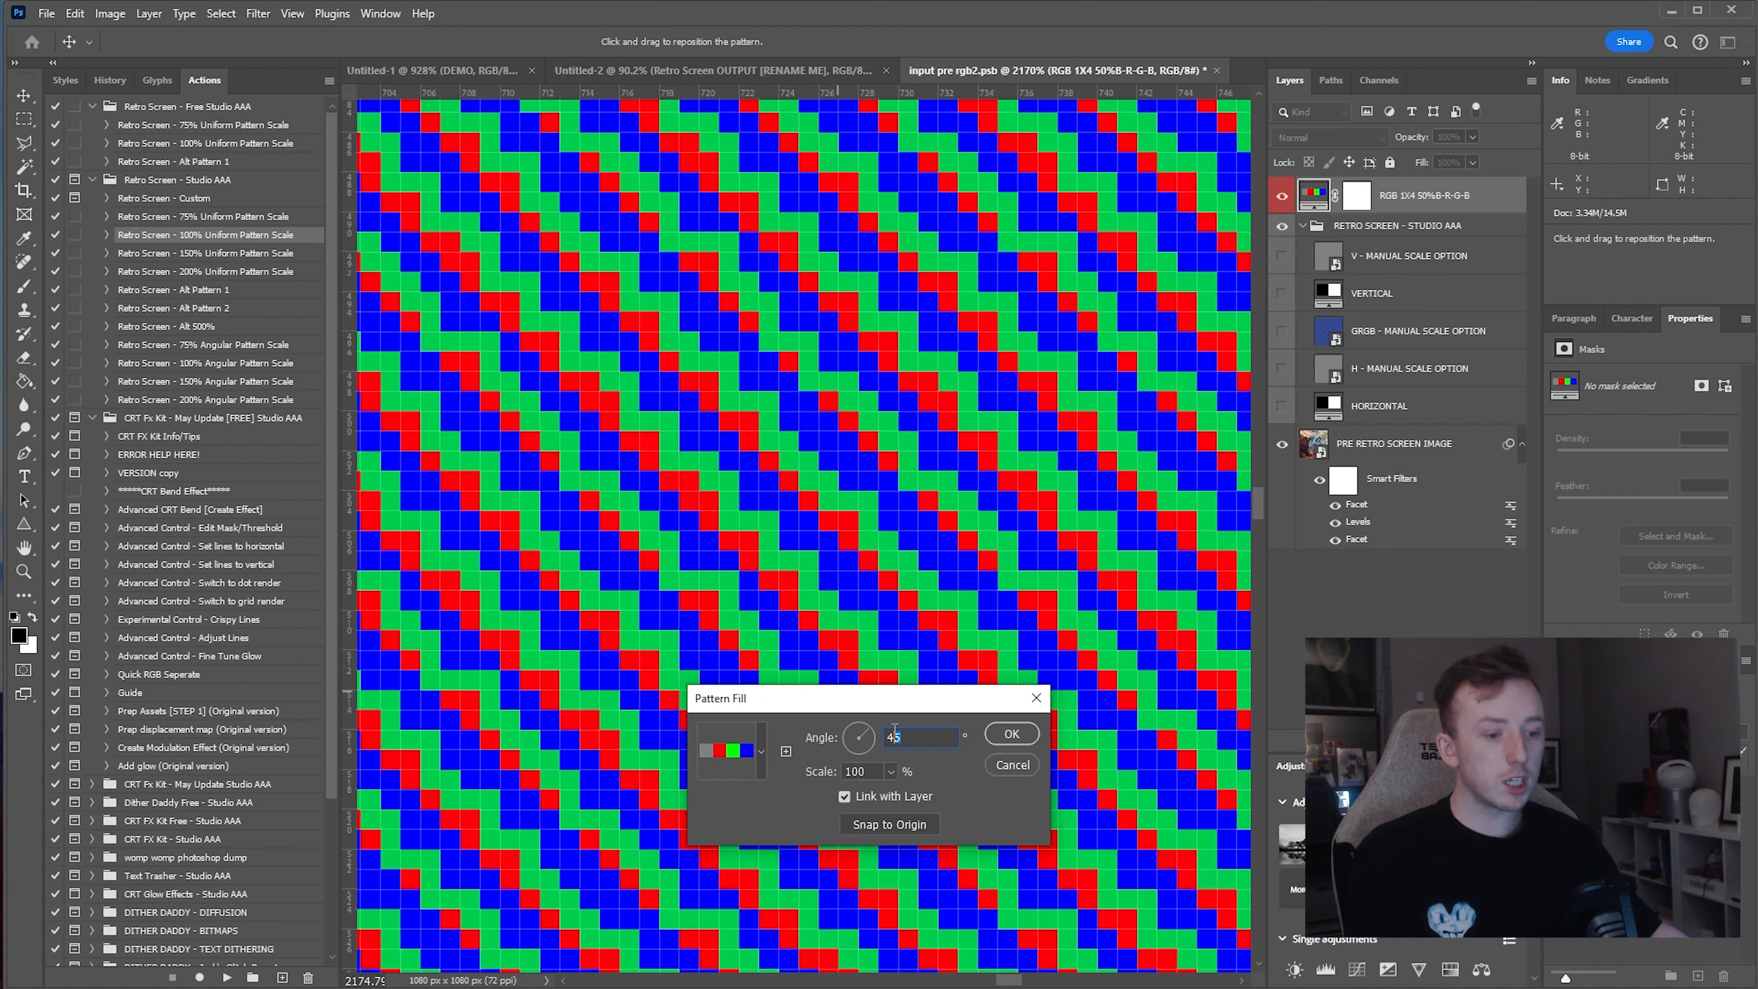
pyautogui.write('0')
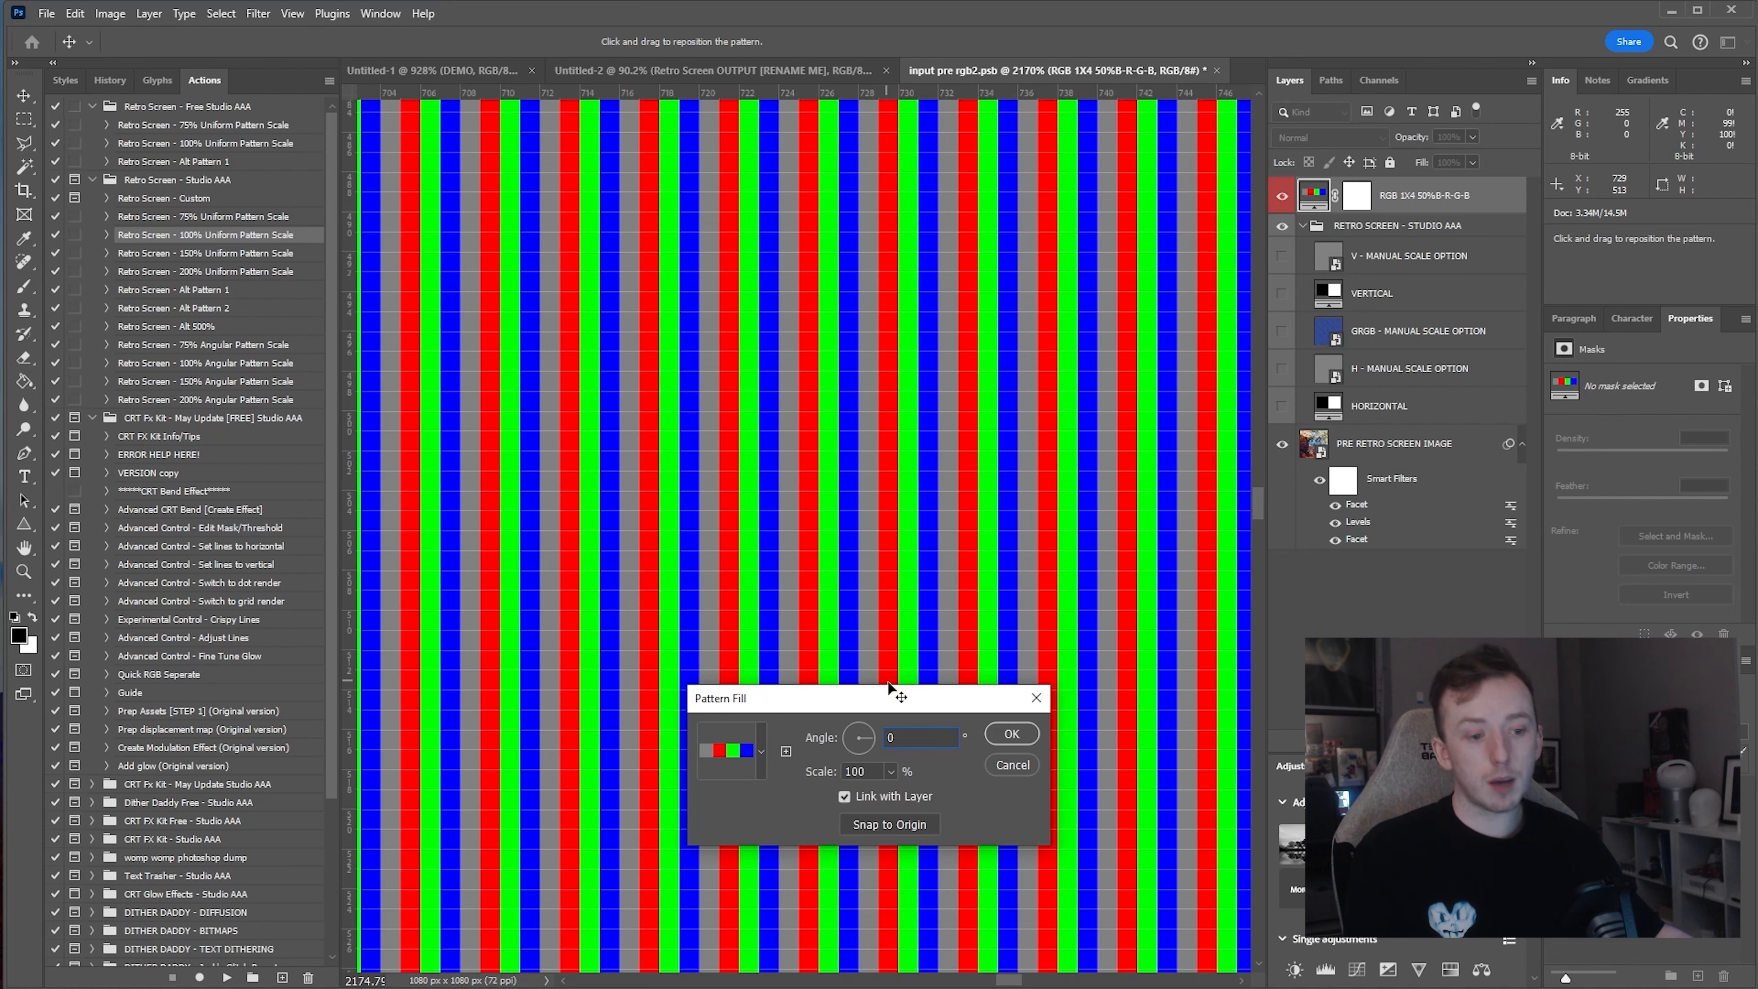
pyautogui.press('BackSpace')
pyautogui.write('45')
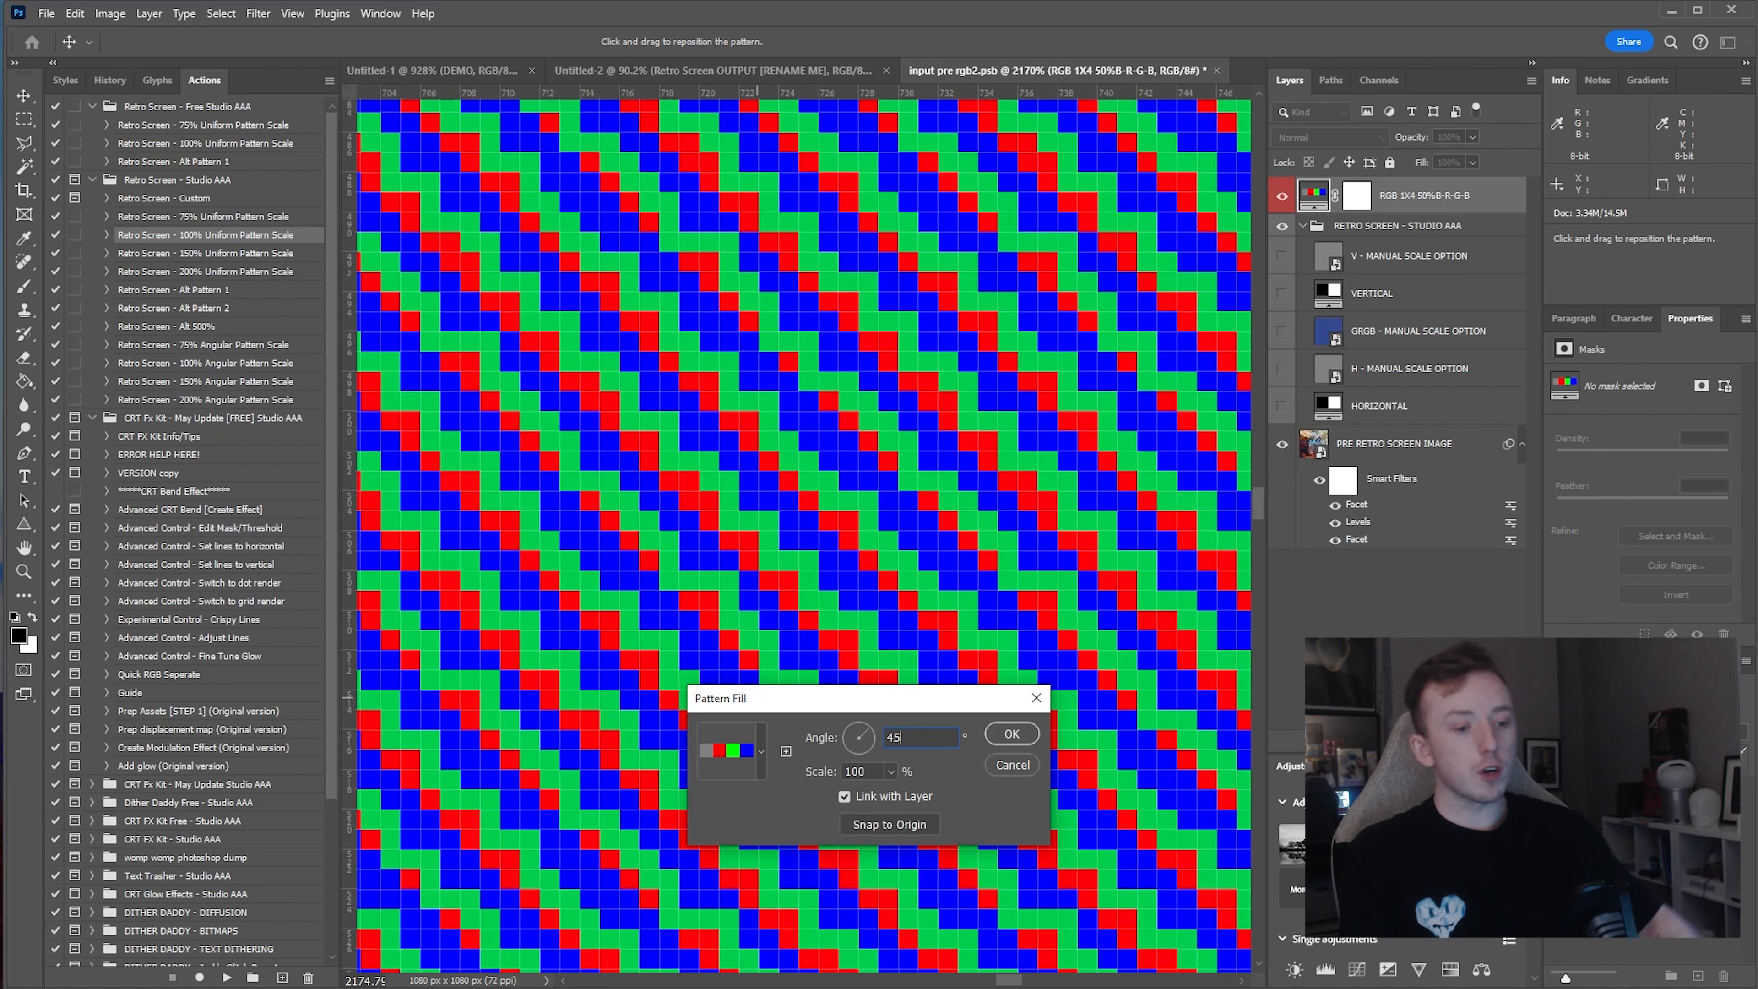
# - Set the RGB 1X4 pattern fill's angle to -5.12° and its scale to 89%, and apply the settings
pyautogui.click(868, 738)
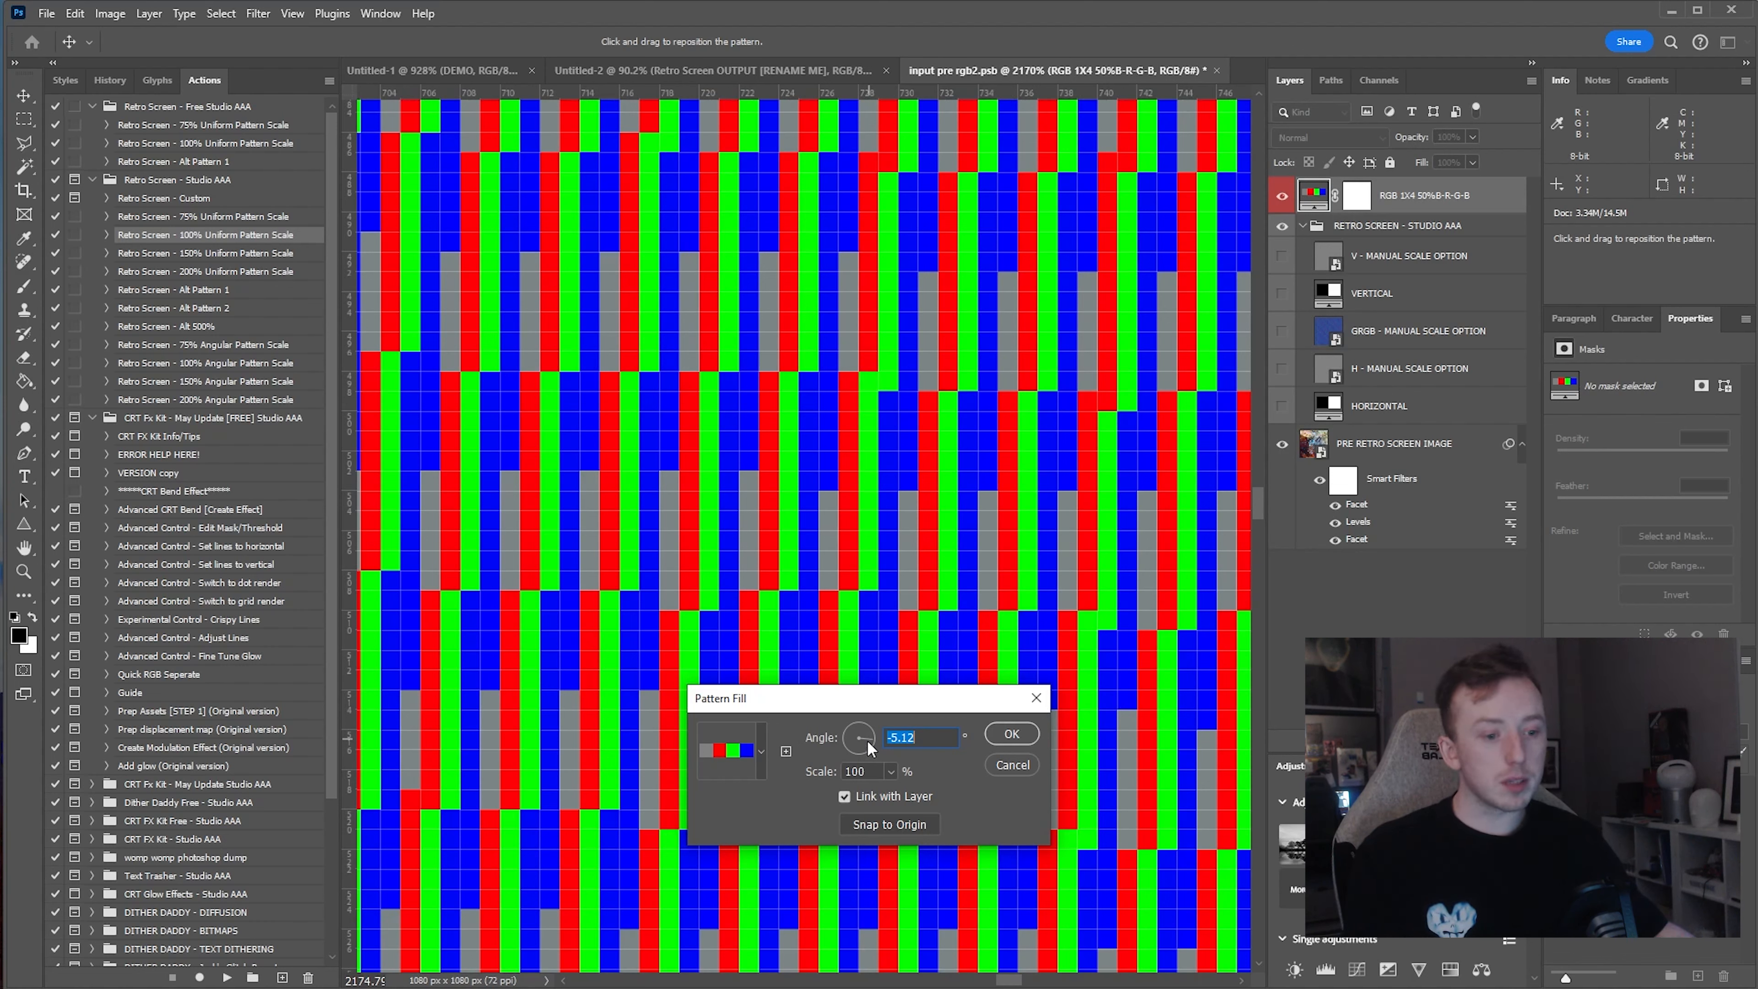
pyautogui.click(891, 771)
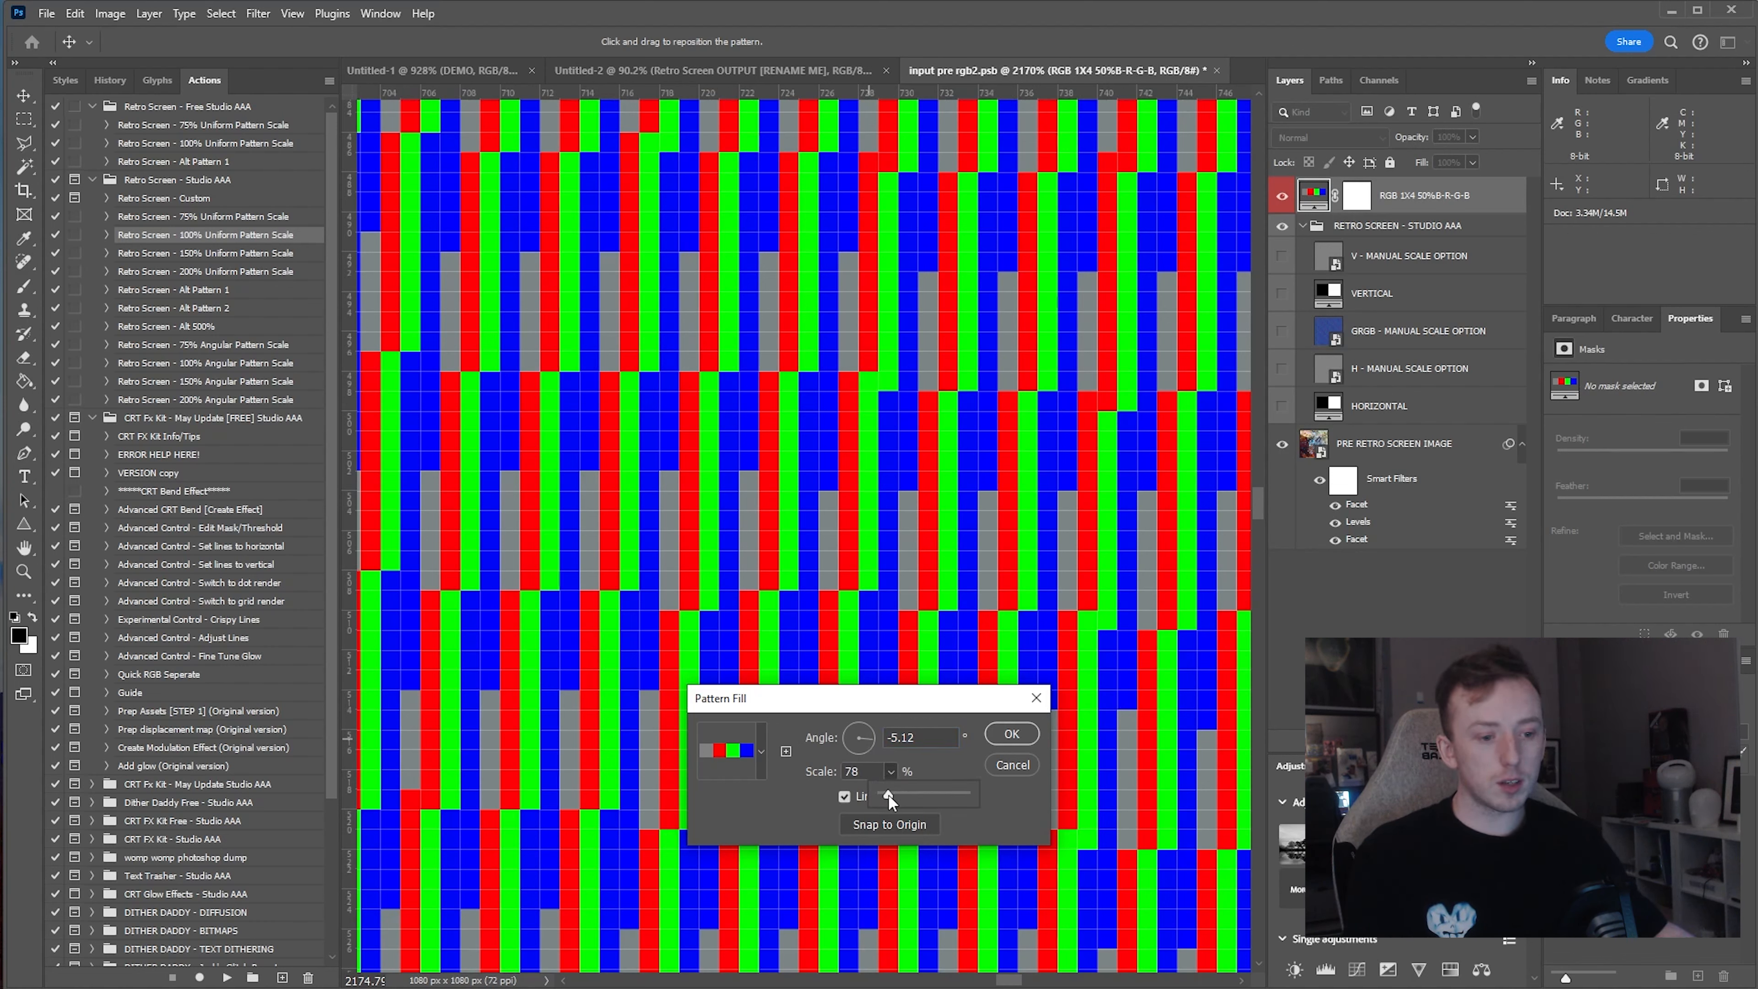
pyautogui.moveTo(888, 794); pyautogui.dragTo(887, 794)
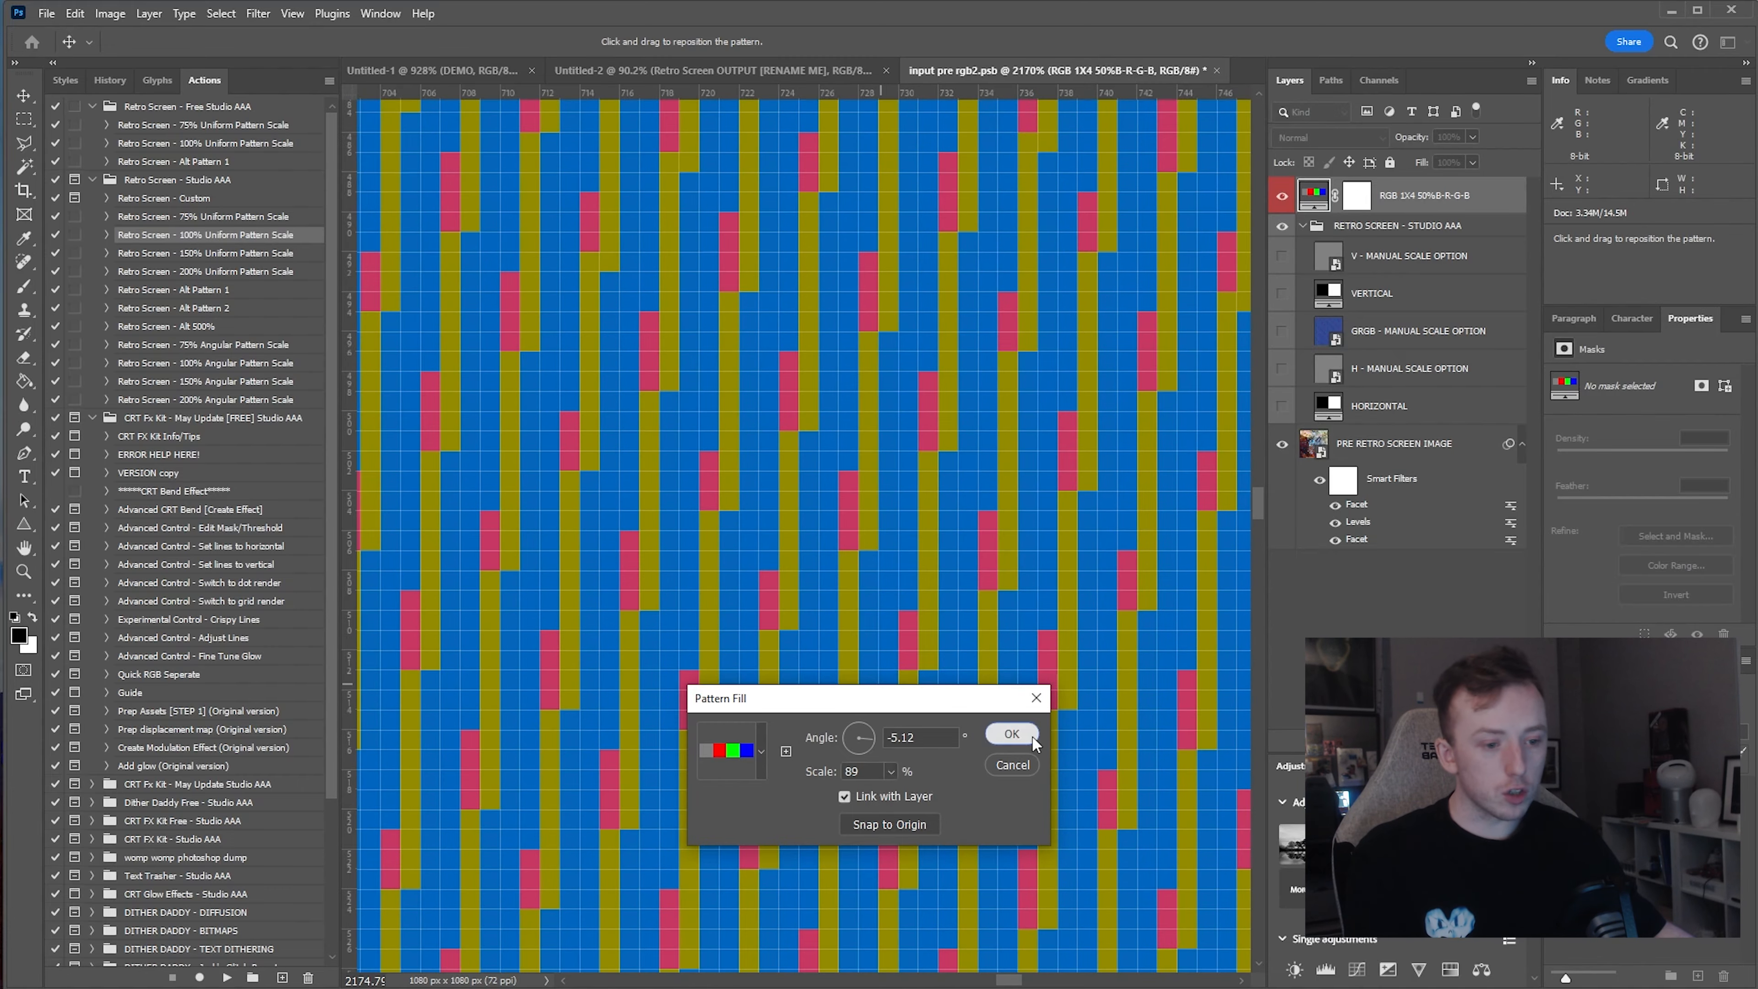
pyautogui.click(1017, 734)
# - Set the RGB 1X4 layer's blend mode to Overlay so the pattern mixes with the nebula image
pyautogui.scroll(-8, 899, 516)
pyautogui.scroll(-5, 899, 519)
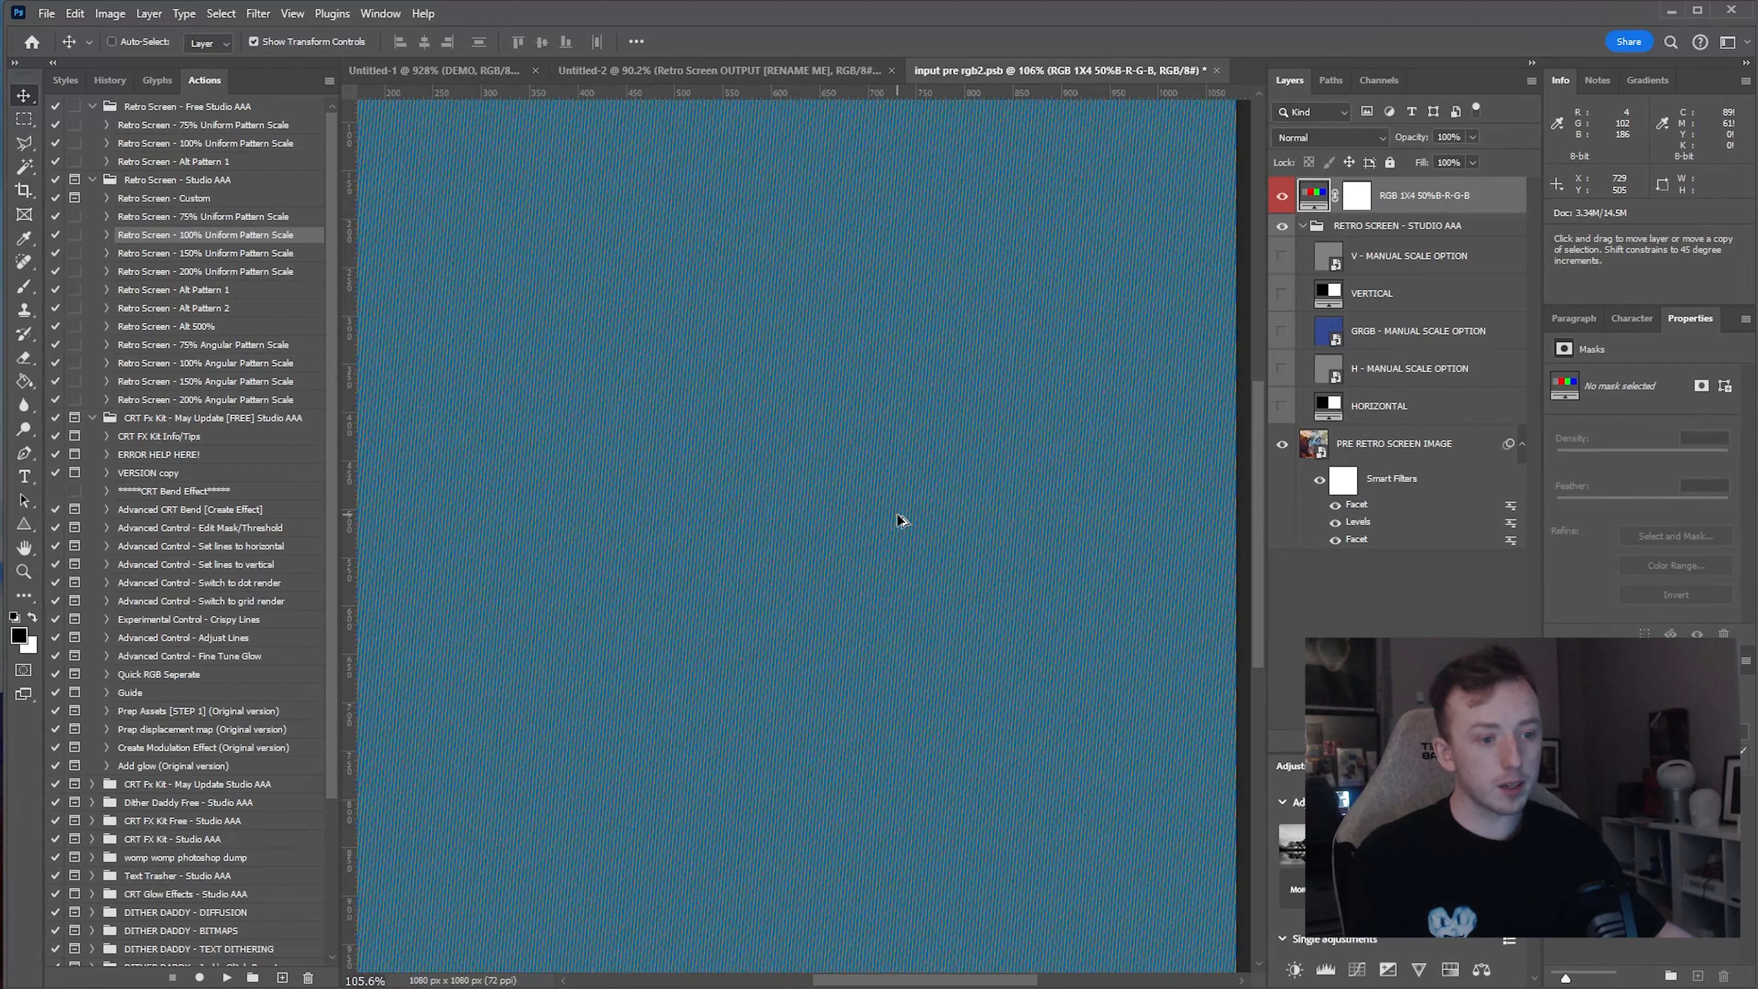
pyautogui.hotkey('ctrl', '0')
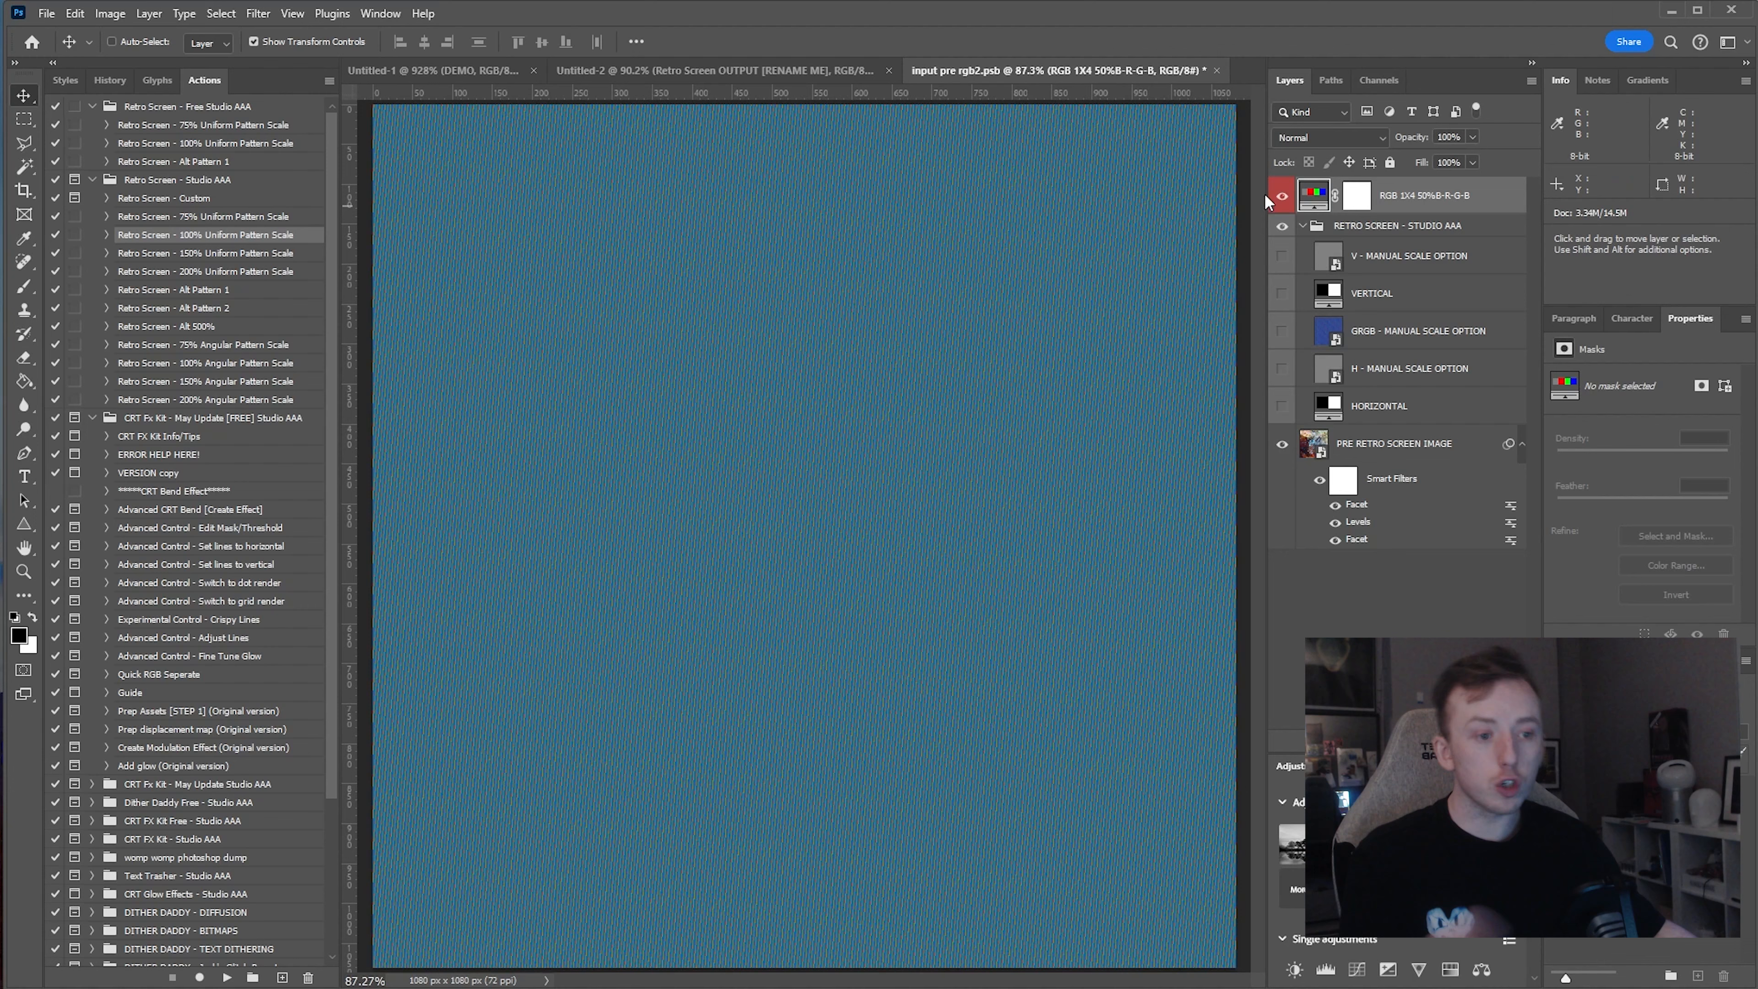
pyautogui.click(1314, 136)
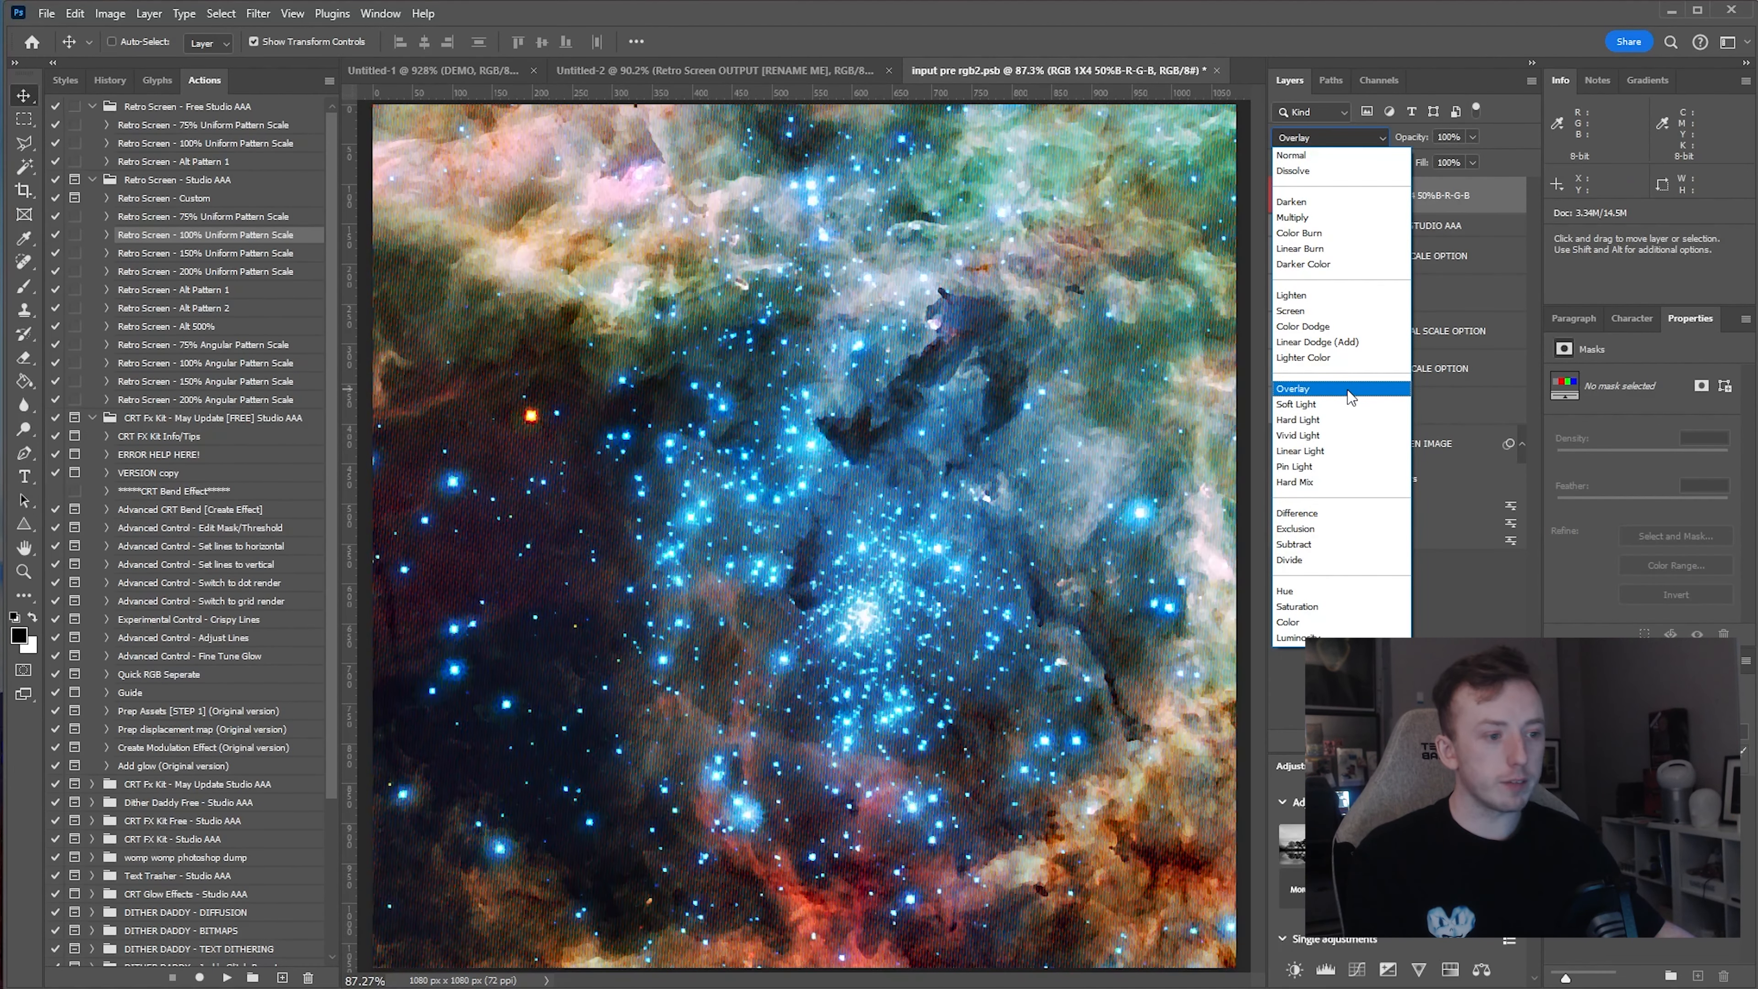
pyautogui.click(1350, 386)
# - Move the RGB 1X4 layer back into the group below GRGB - MANUAL SCALE OPTION and show the VERTICAL and HORIZONTAL layers
pyautogui.scroll(5, 908, 540)
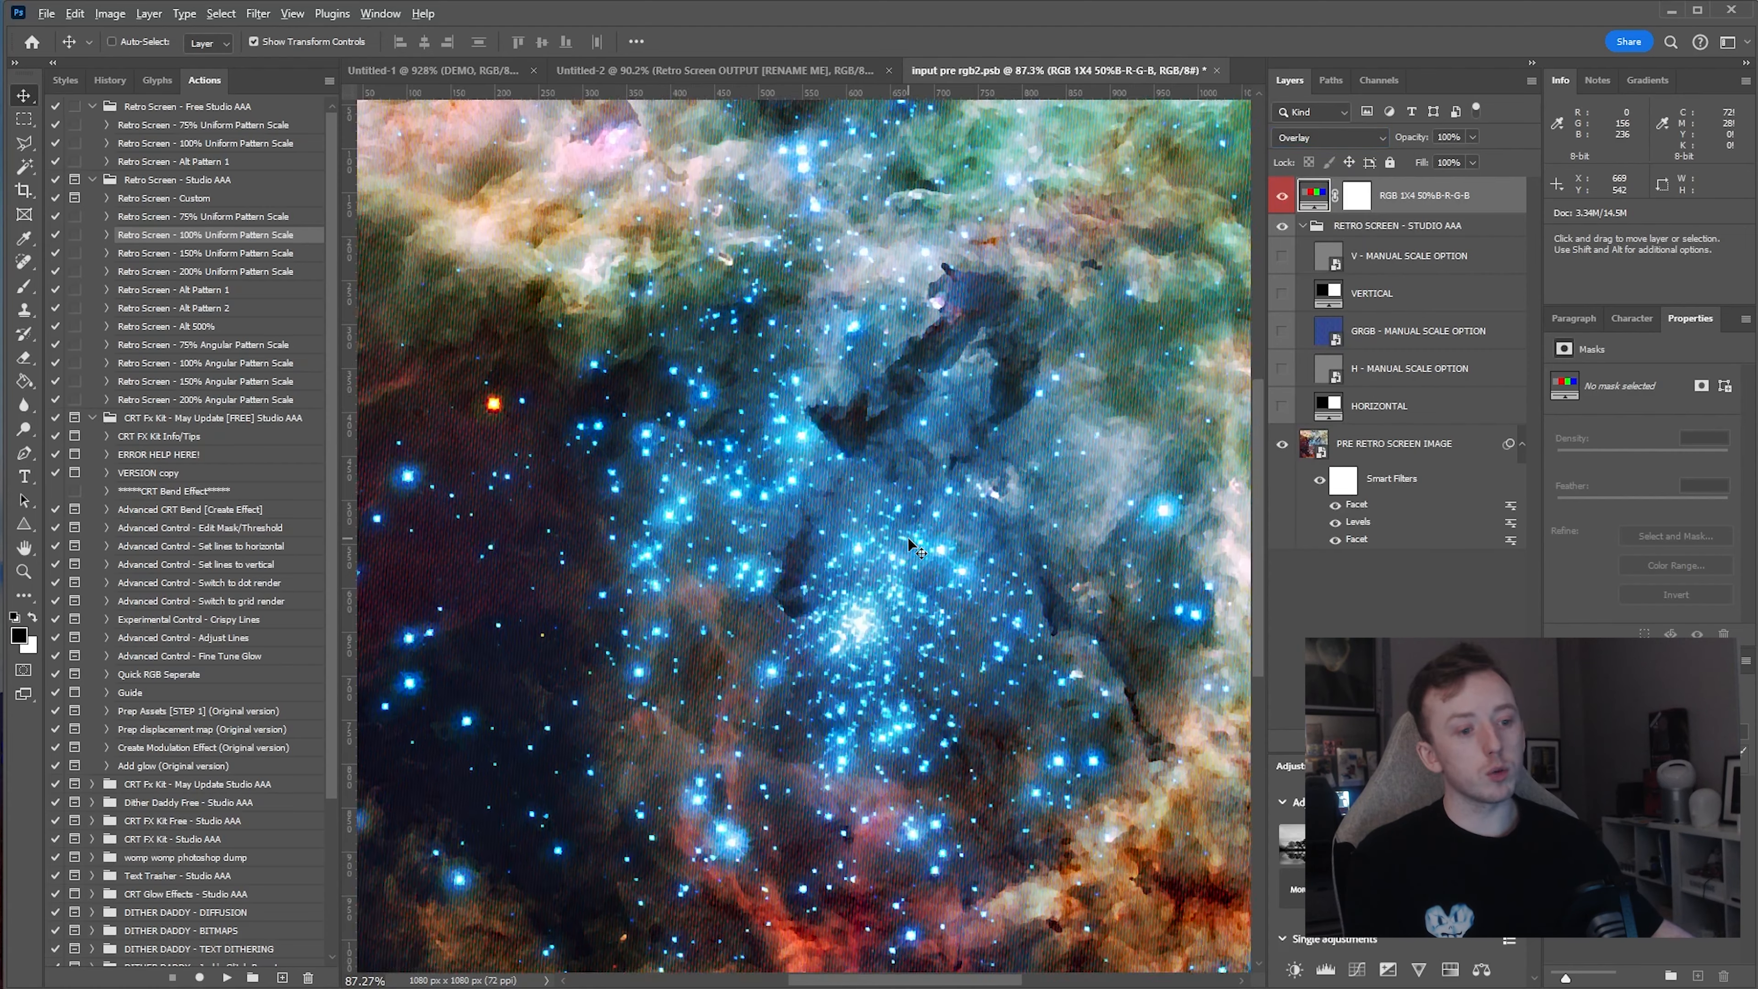
pyautogui.scroll(4, 908, 540)
pyautogui.moveTo(1398, 227); pyautogui.dragTo(1401, 356)
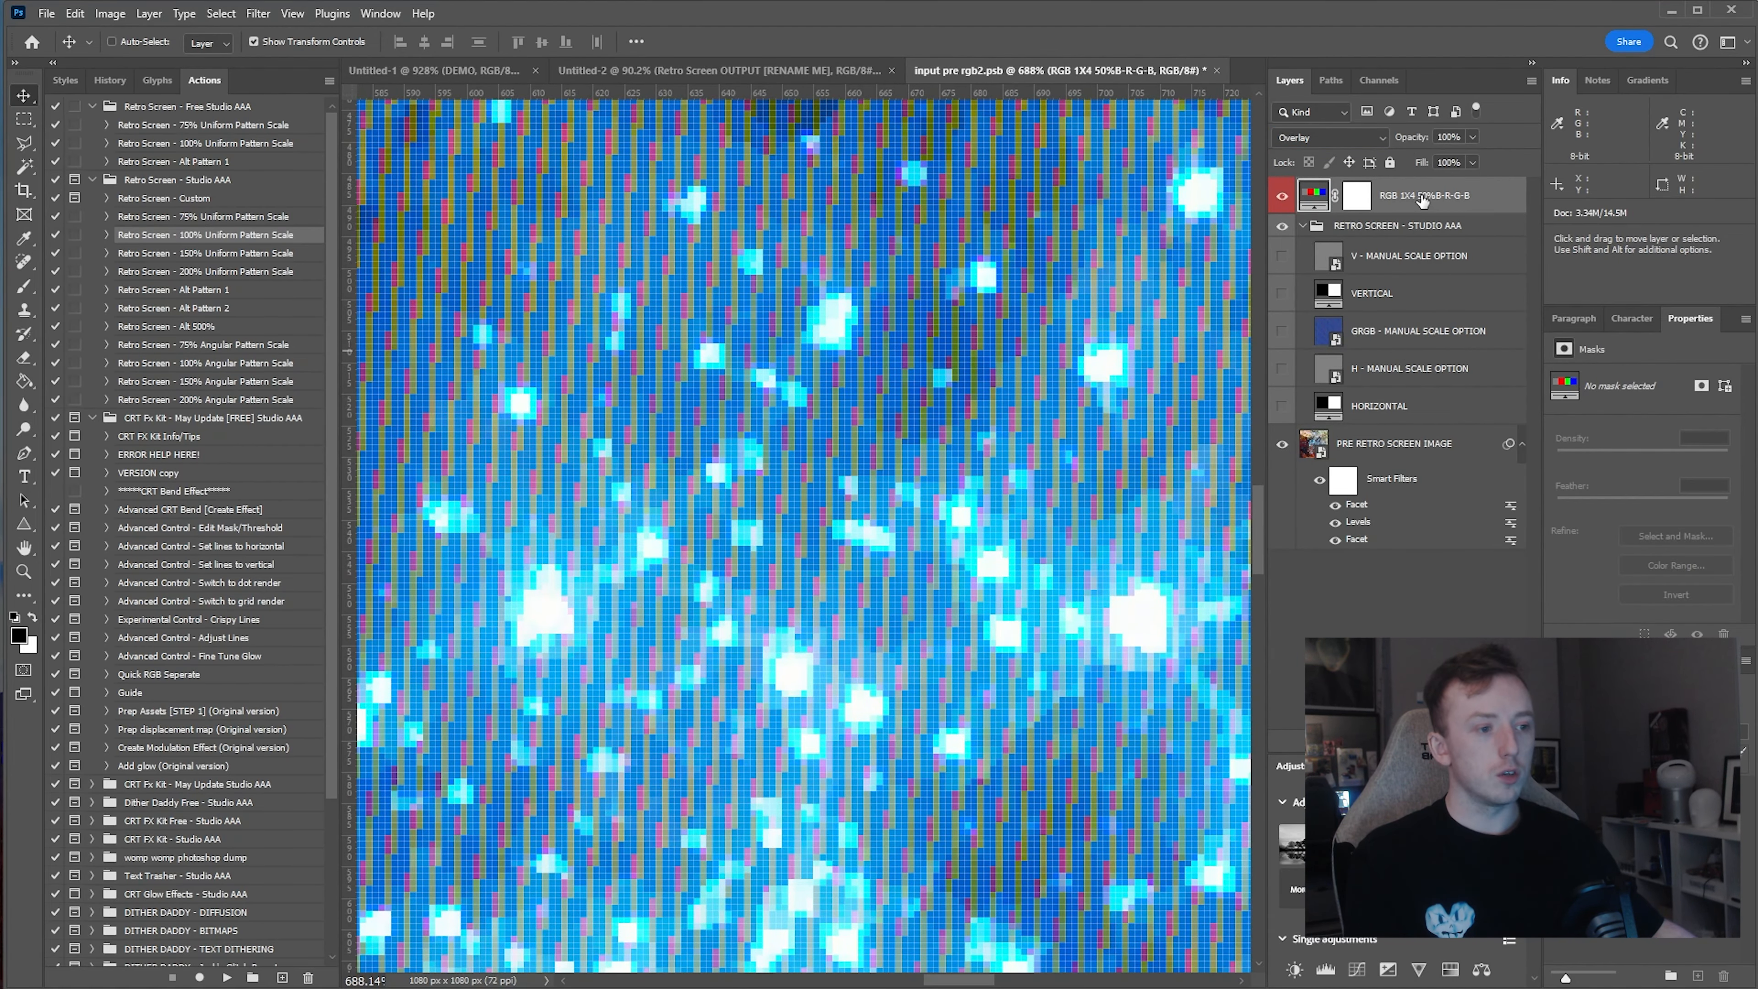
pyautogui.moveTo(1423, 199); pyautogui.dragTo(1398, 357)
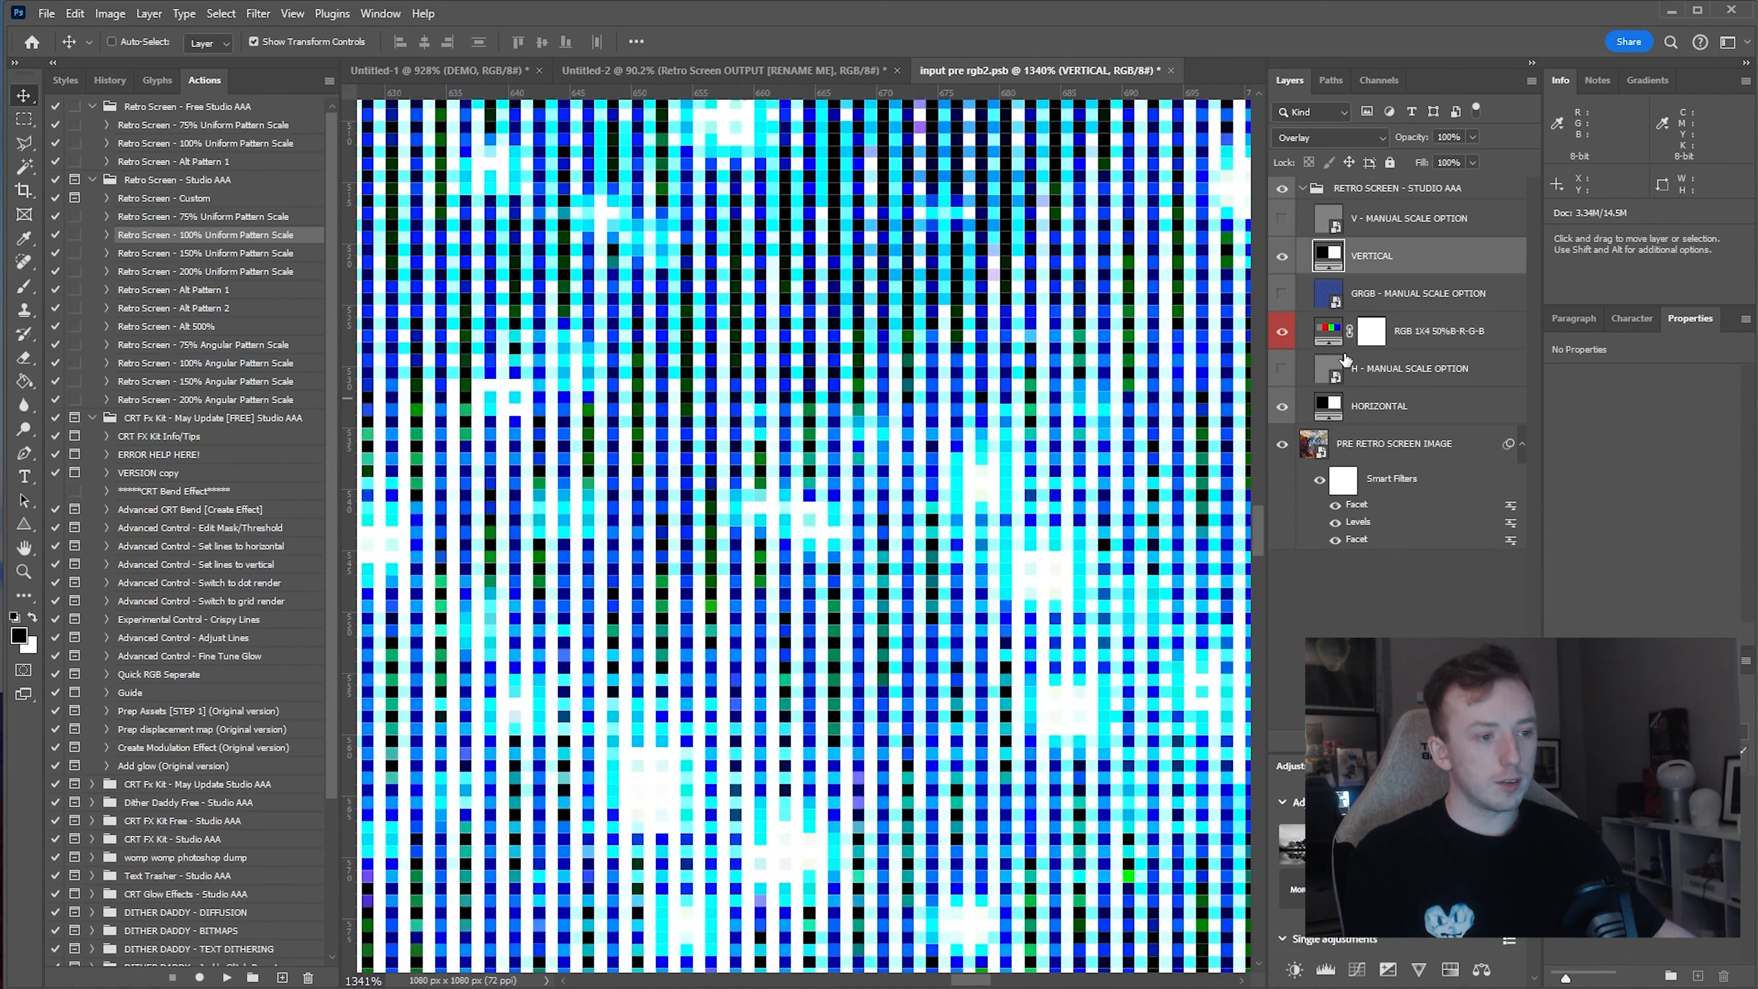
# - Recheck the RGB 1X4 pattern fill's angle and scale, and examine the combined pixel pattern in several areas at different magnifications
pyautogui.doubleClick(1330, 337)
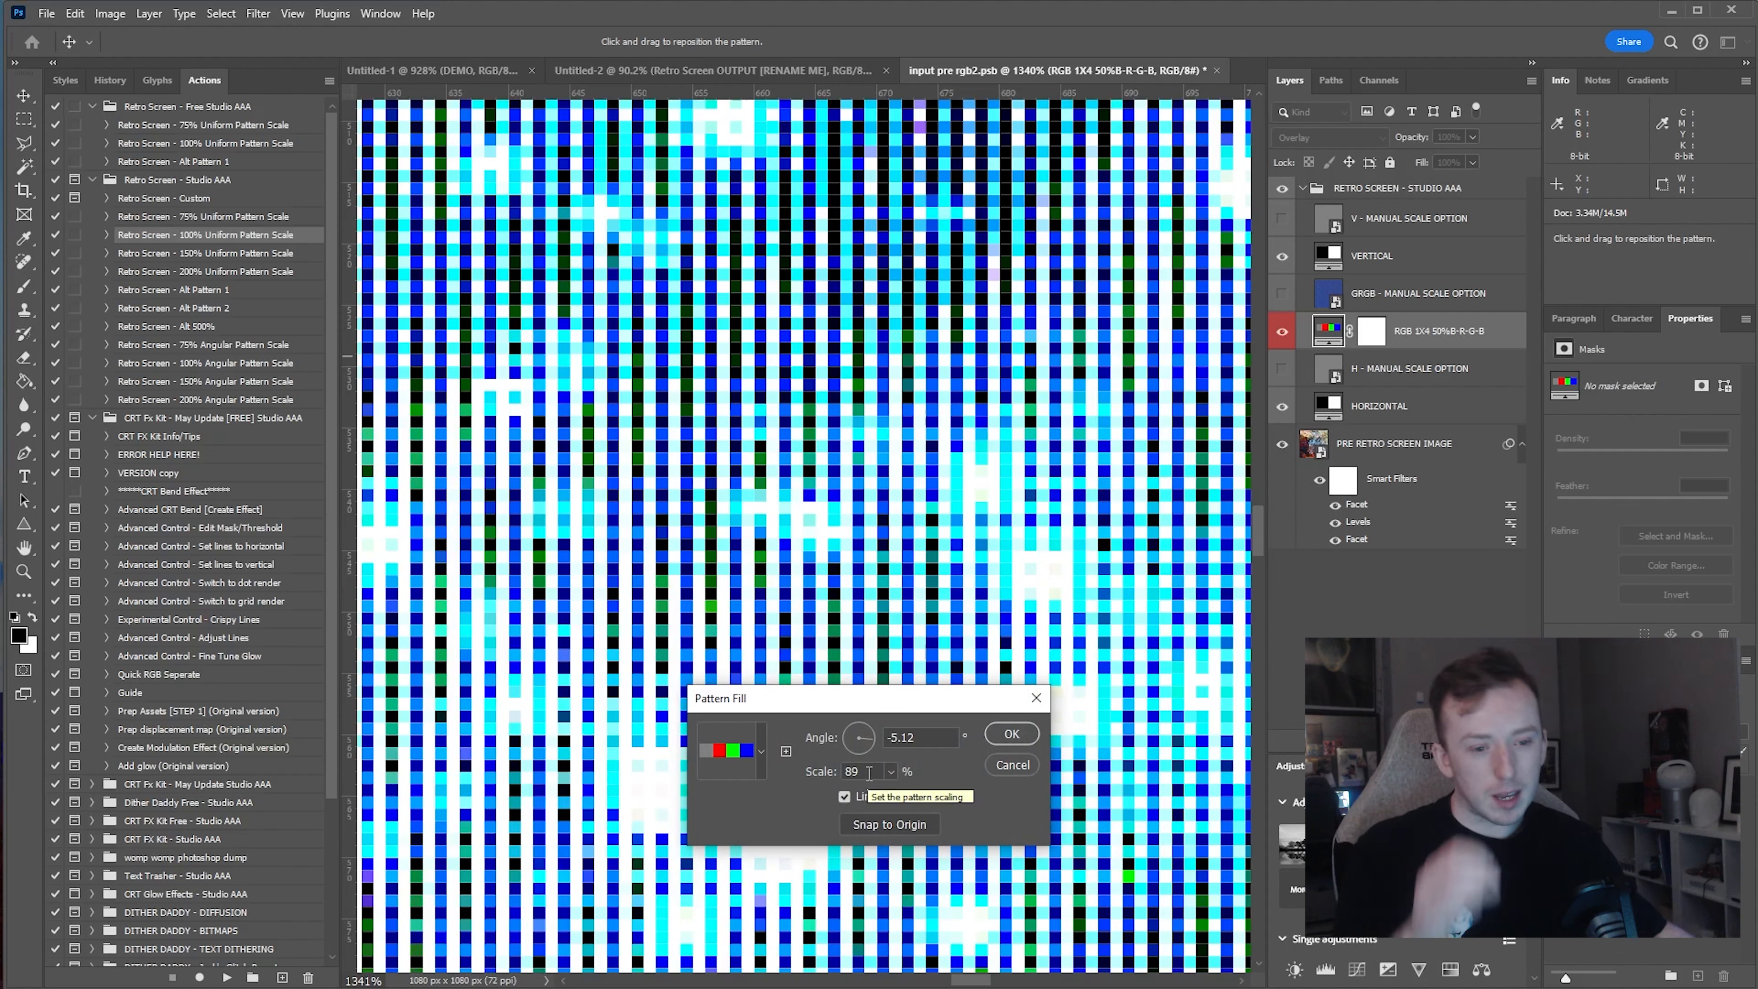
pyautogui.click(1014, 736)
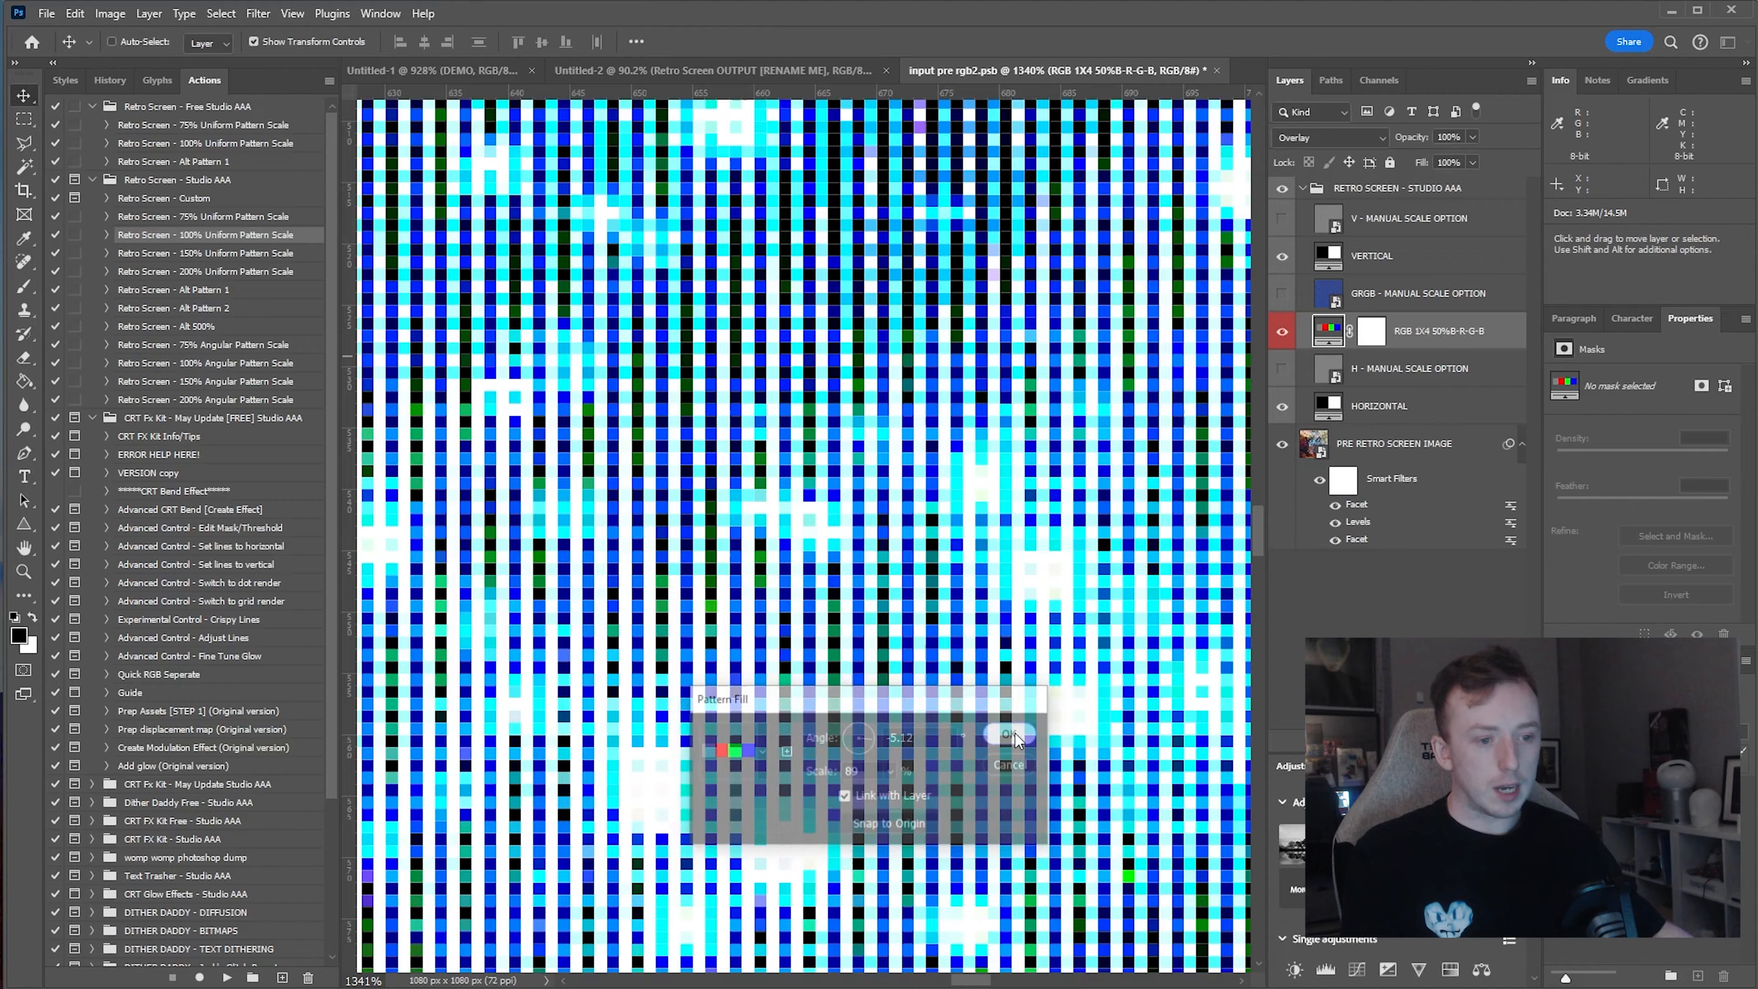
pyautogui.scroll(-12, 860, 619)
pyautogui.scroll(5, 831, 597)
pyautogui.scroll(8, 832, 600)
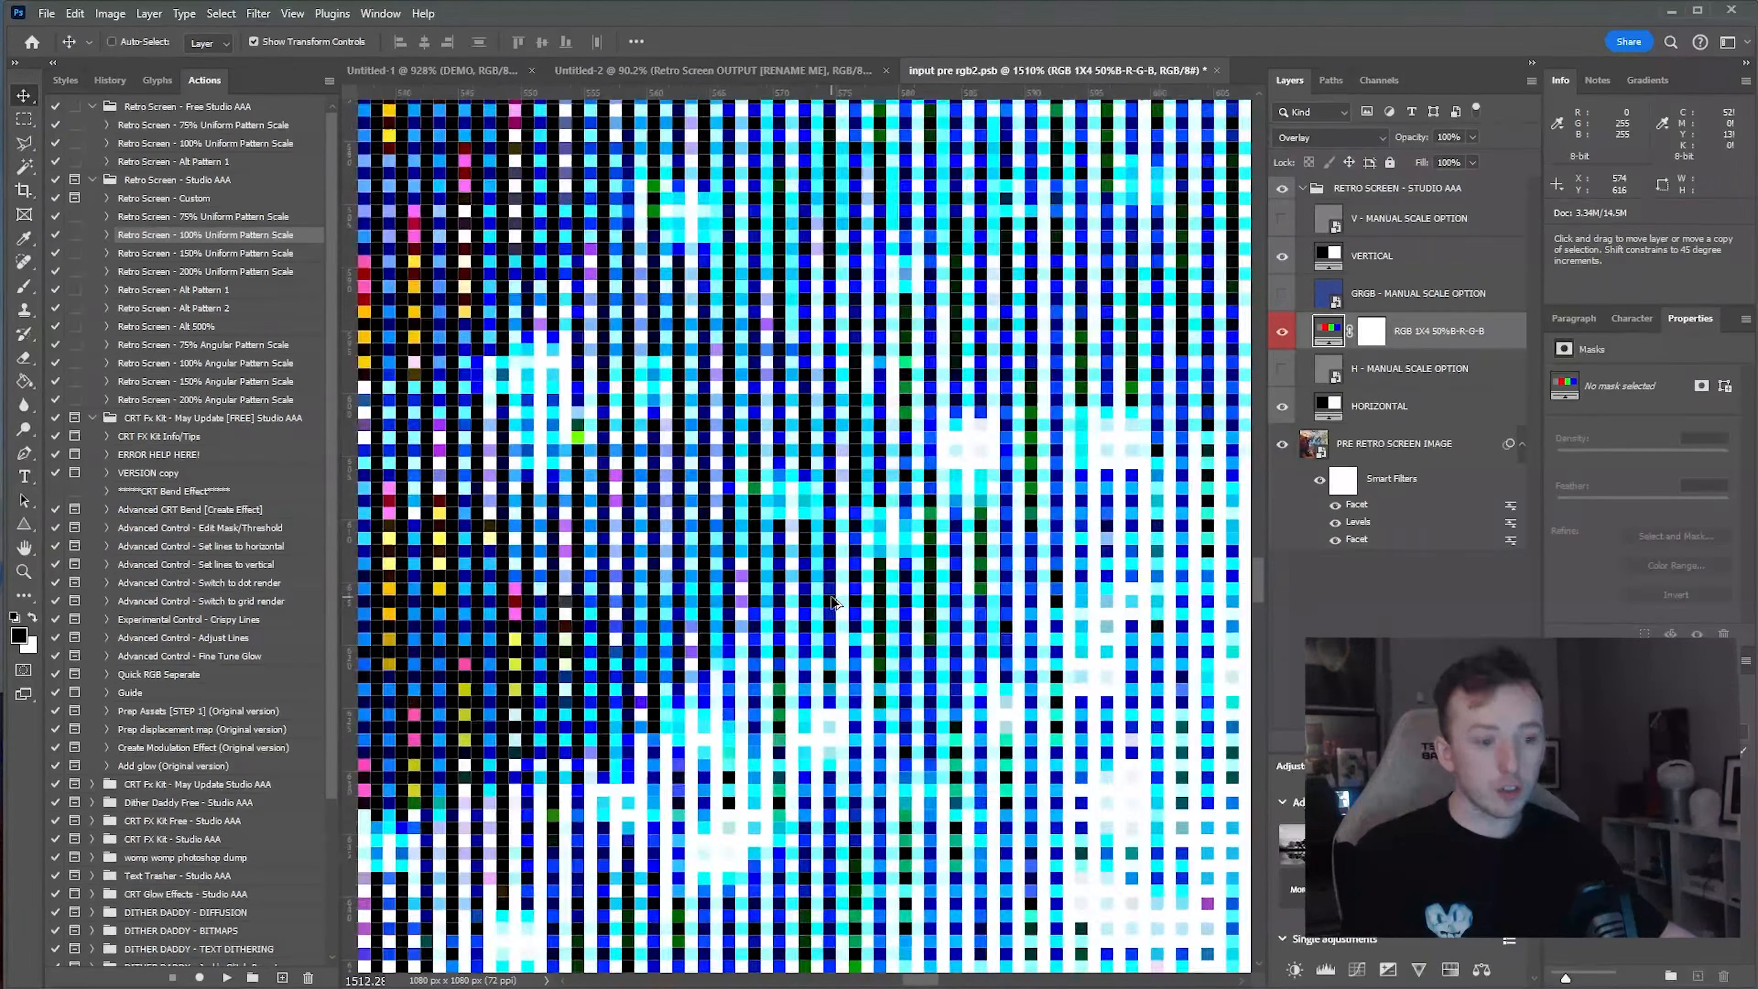
pyautogui.scroll(-2, 832, 600)
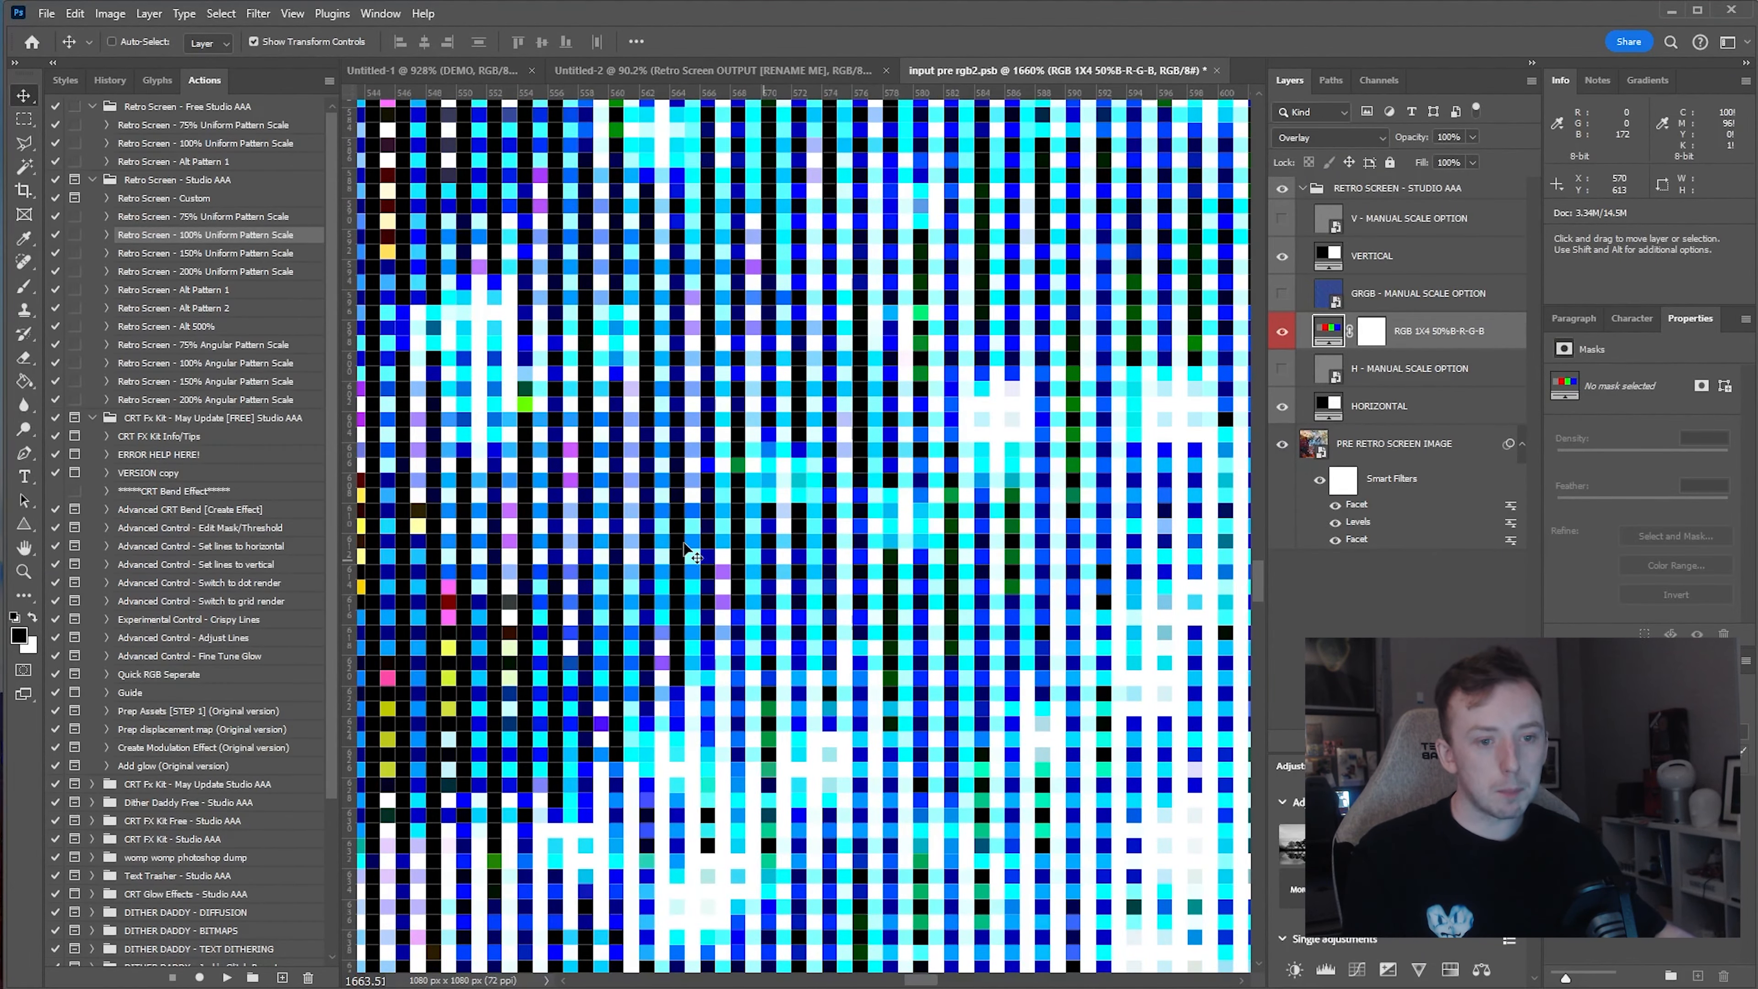
pyautogui.moveTo(482, 524); pyautogui.dragTo(1757, 703)
pyautogui.scroll(3, 811, 606)
pyautogui.scroll(3, 811, 609)
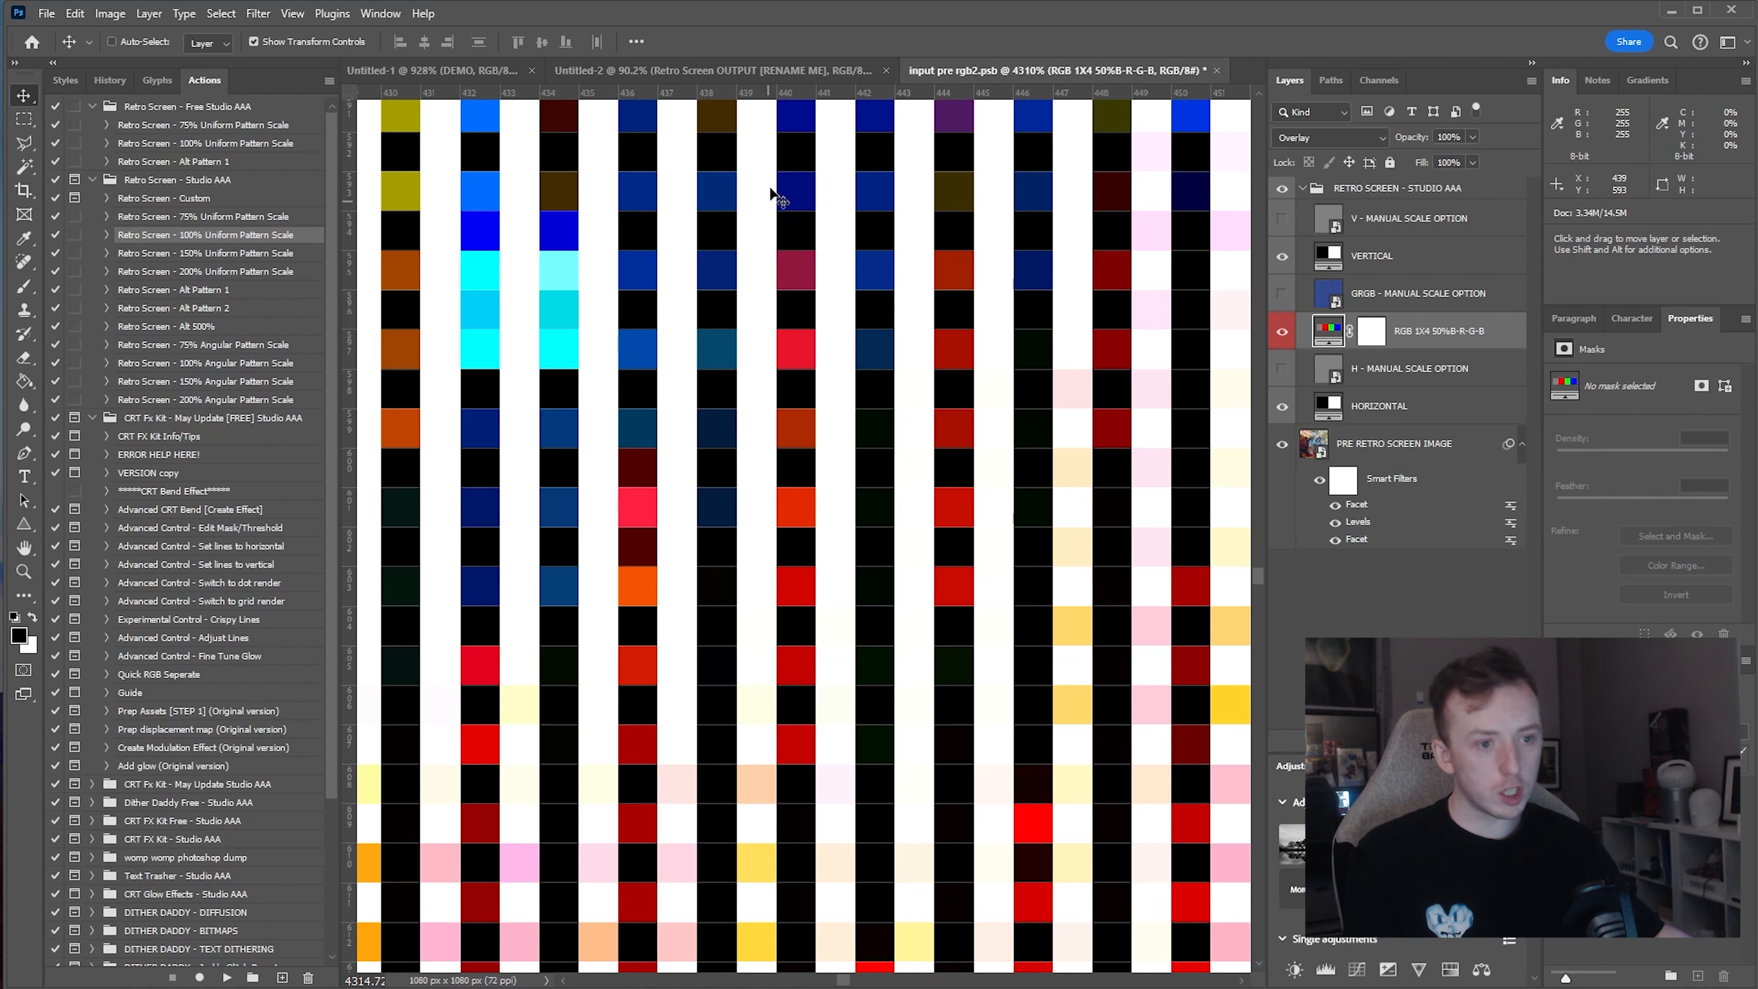
pyautogui.moveTo(772, 196); pyautogui.dragTo(796, 845)
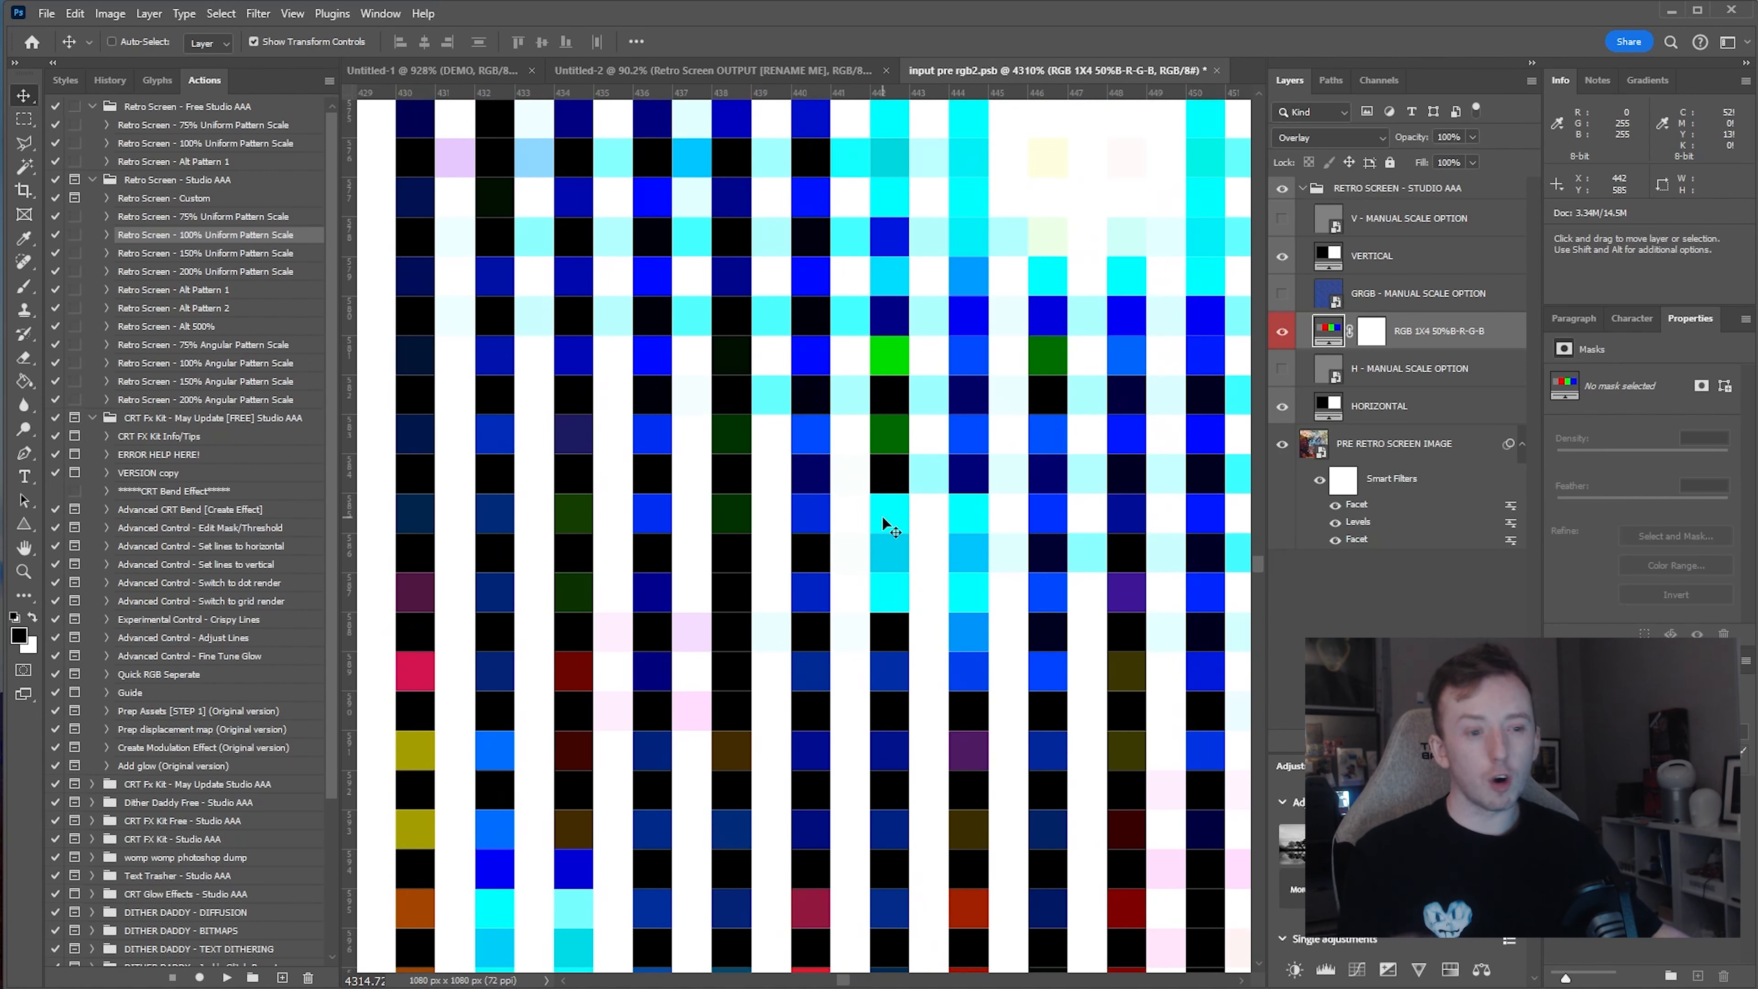
pyautogui.moveTo(903, 691); pyautogui.dragTo(880, 535)
pyautogui.scroll(-3, 888, 480)
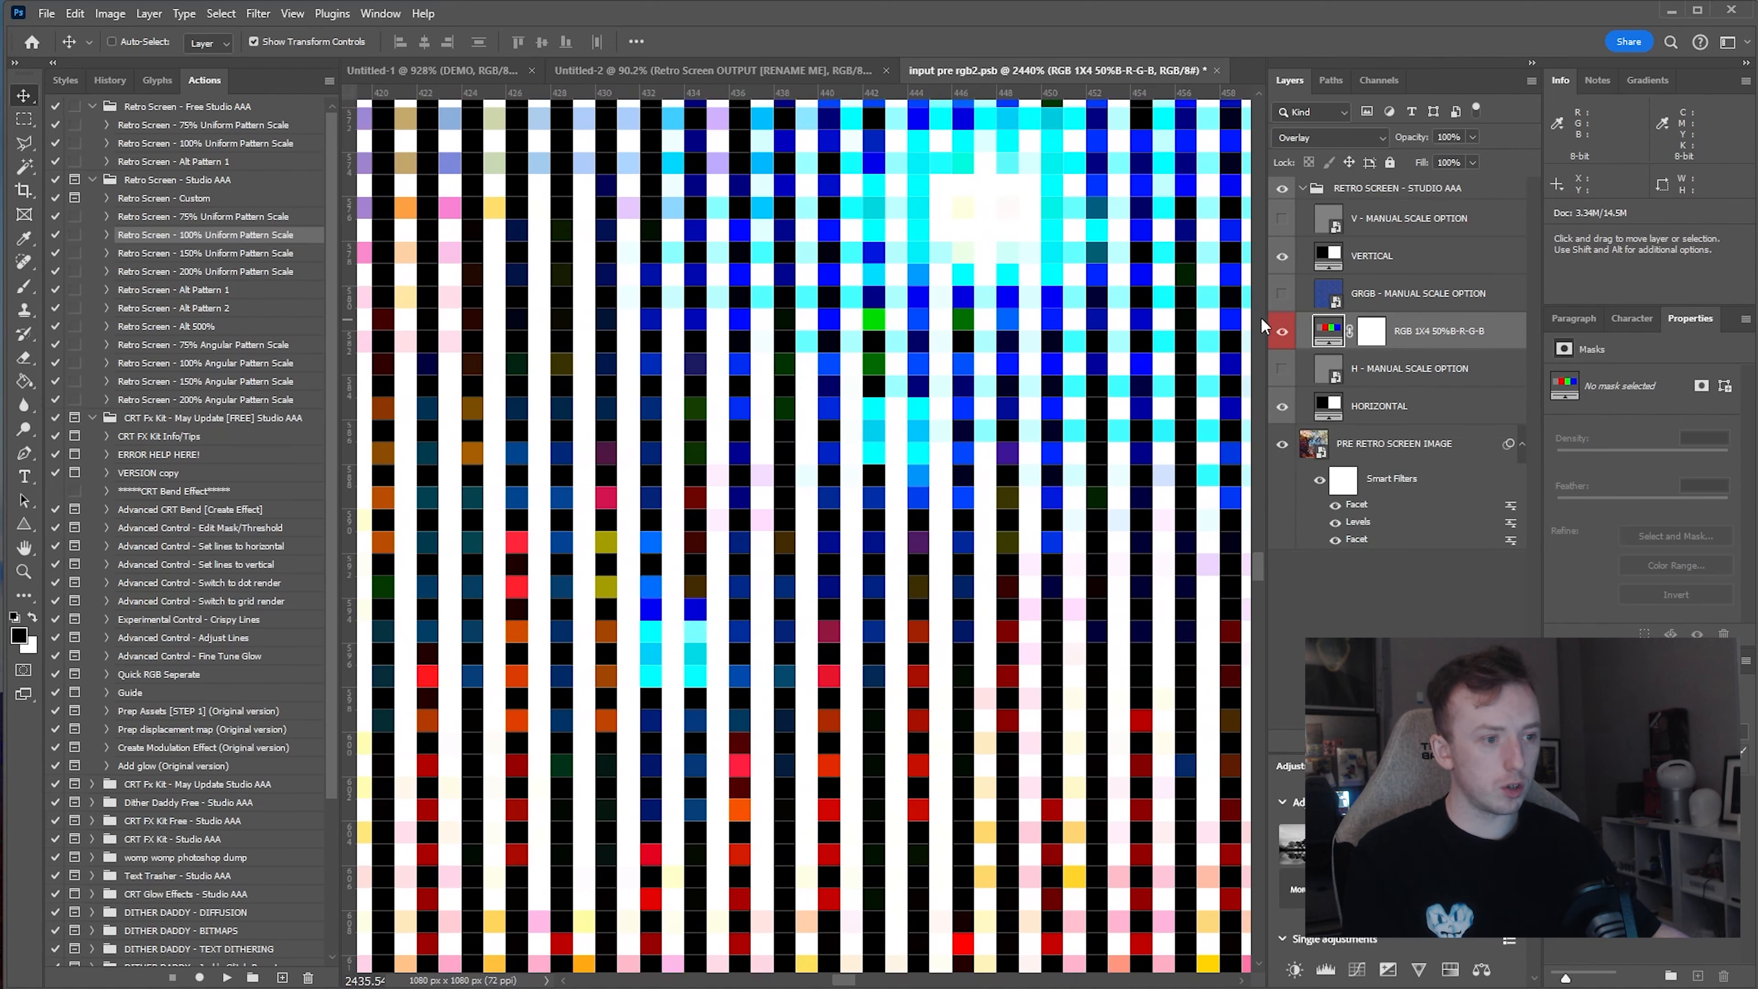
# - Set the RGB 1X4 pattern fill's scale to 100%, restore its original diagonal angle and apply the settings
pyautogui.doubleClick(1328, 331)
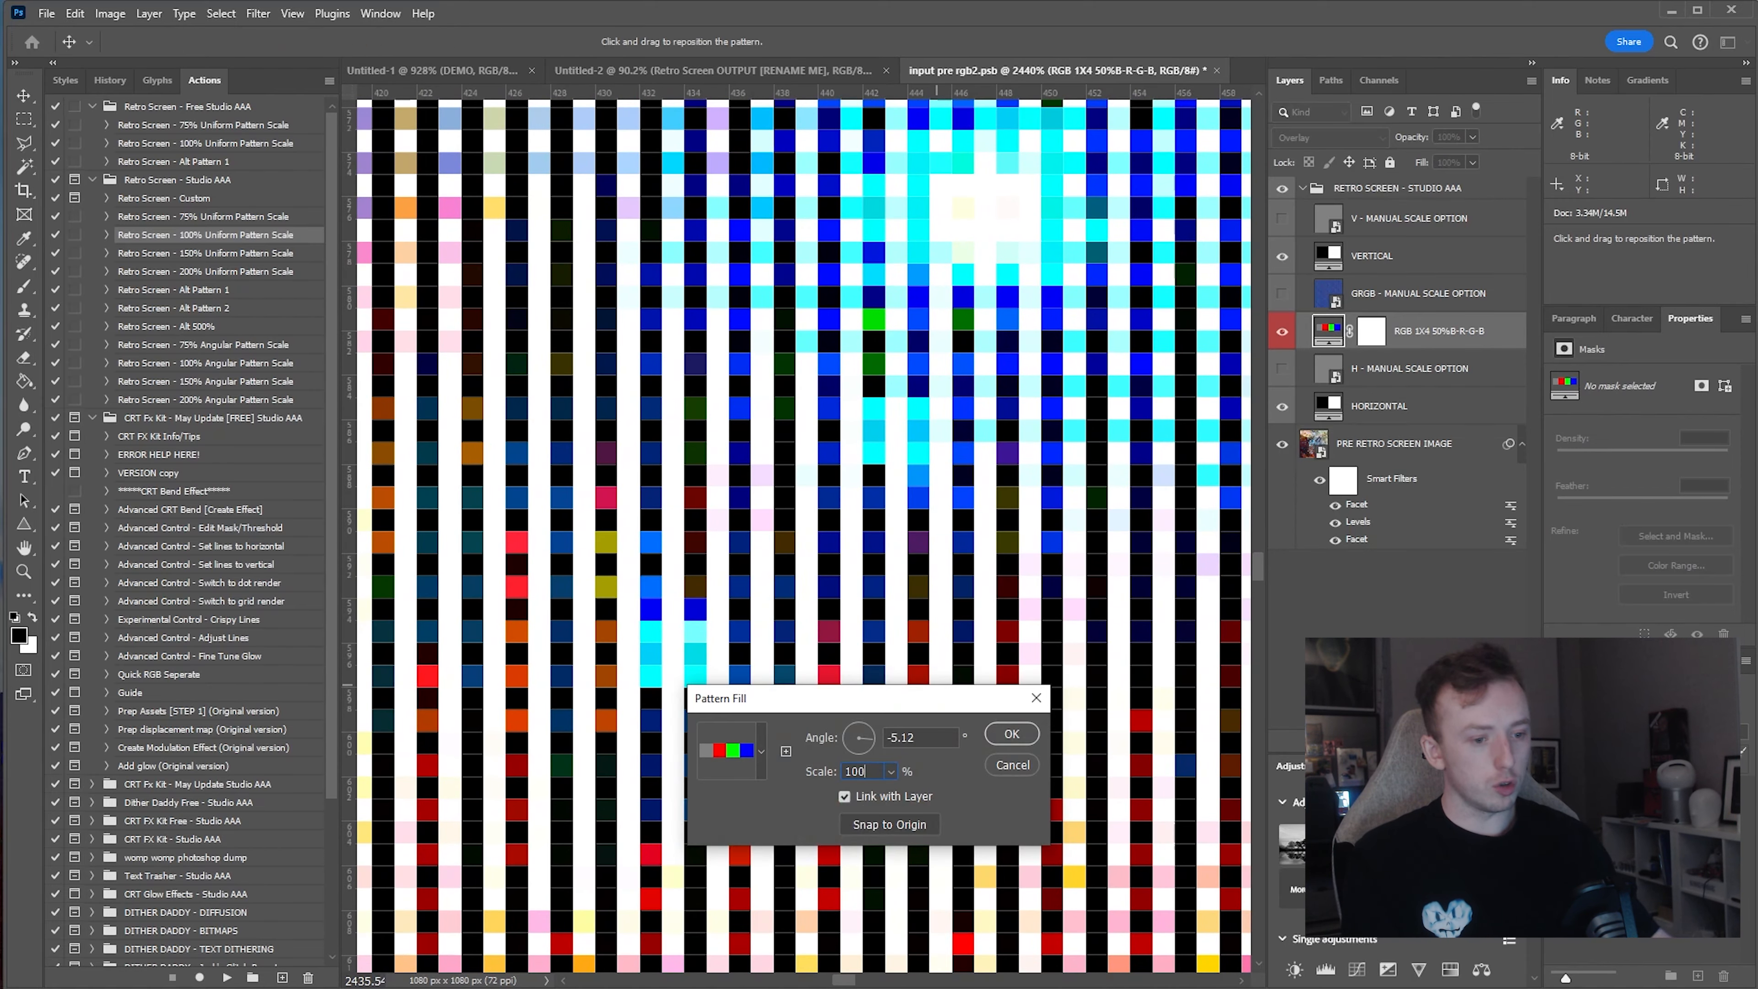
pyautogui.moveTo(937, 684)
pyautogui.mouseDown()
pyautogui.moveTo(963, 699)
pyautogui.moveTo(925, 689)
pyautogui.mouseUp()
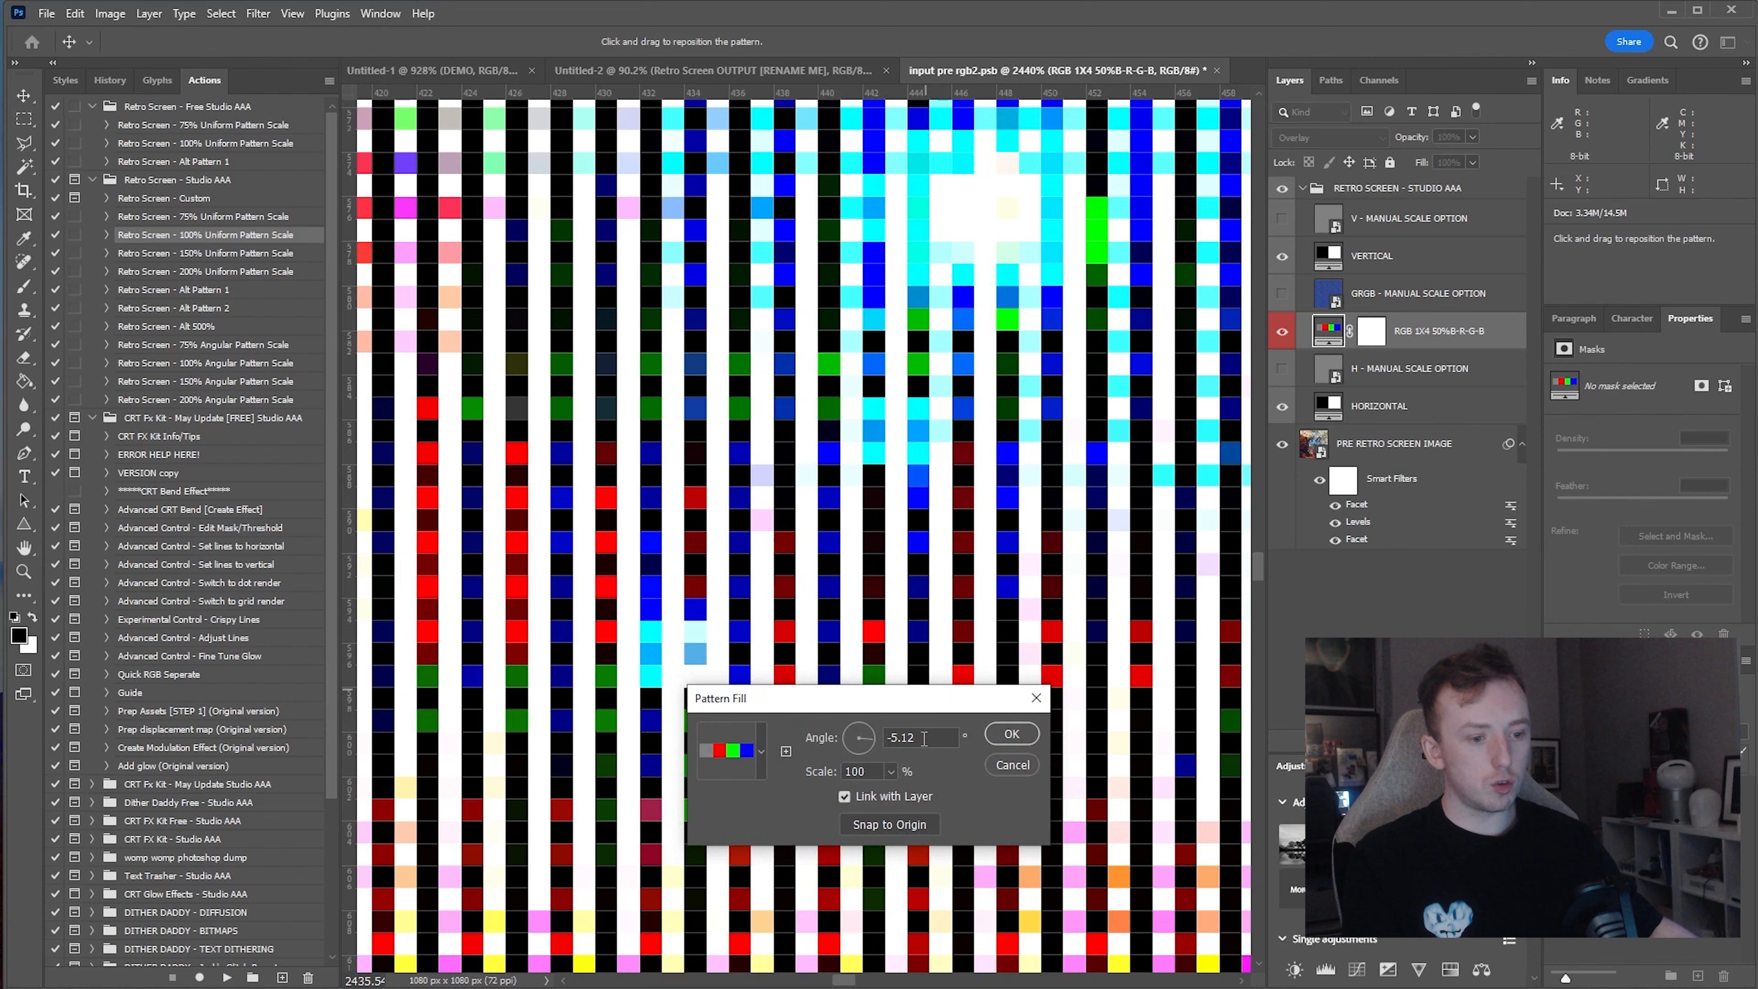
pyautogui.press('Return')
# - Examine the restored RGB pattern up close and across the whole image, and select the RETRO SCREEN - STUDIO AAA group
pyautogui.scroll(5, 822, 648)
pyautogui.moveTo(804, 749)
pyautogui.mouseDown()
pyautogui.moveTo(824, 652)
pyautogui.moveTo(827, 723)
pyautogui.mouseUp()
pyautogui.scroll(-4, 819, 628)
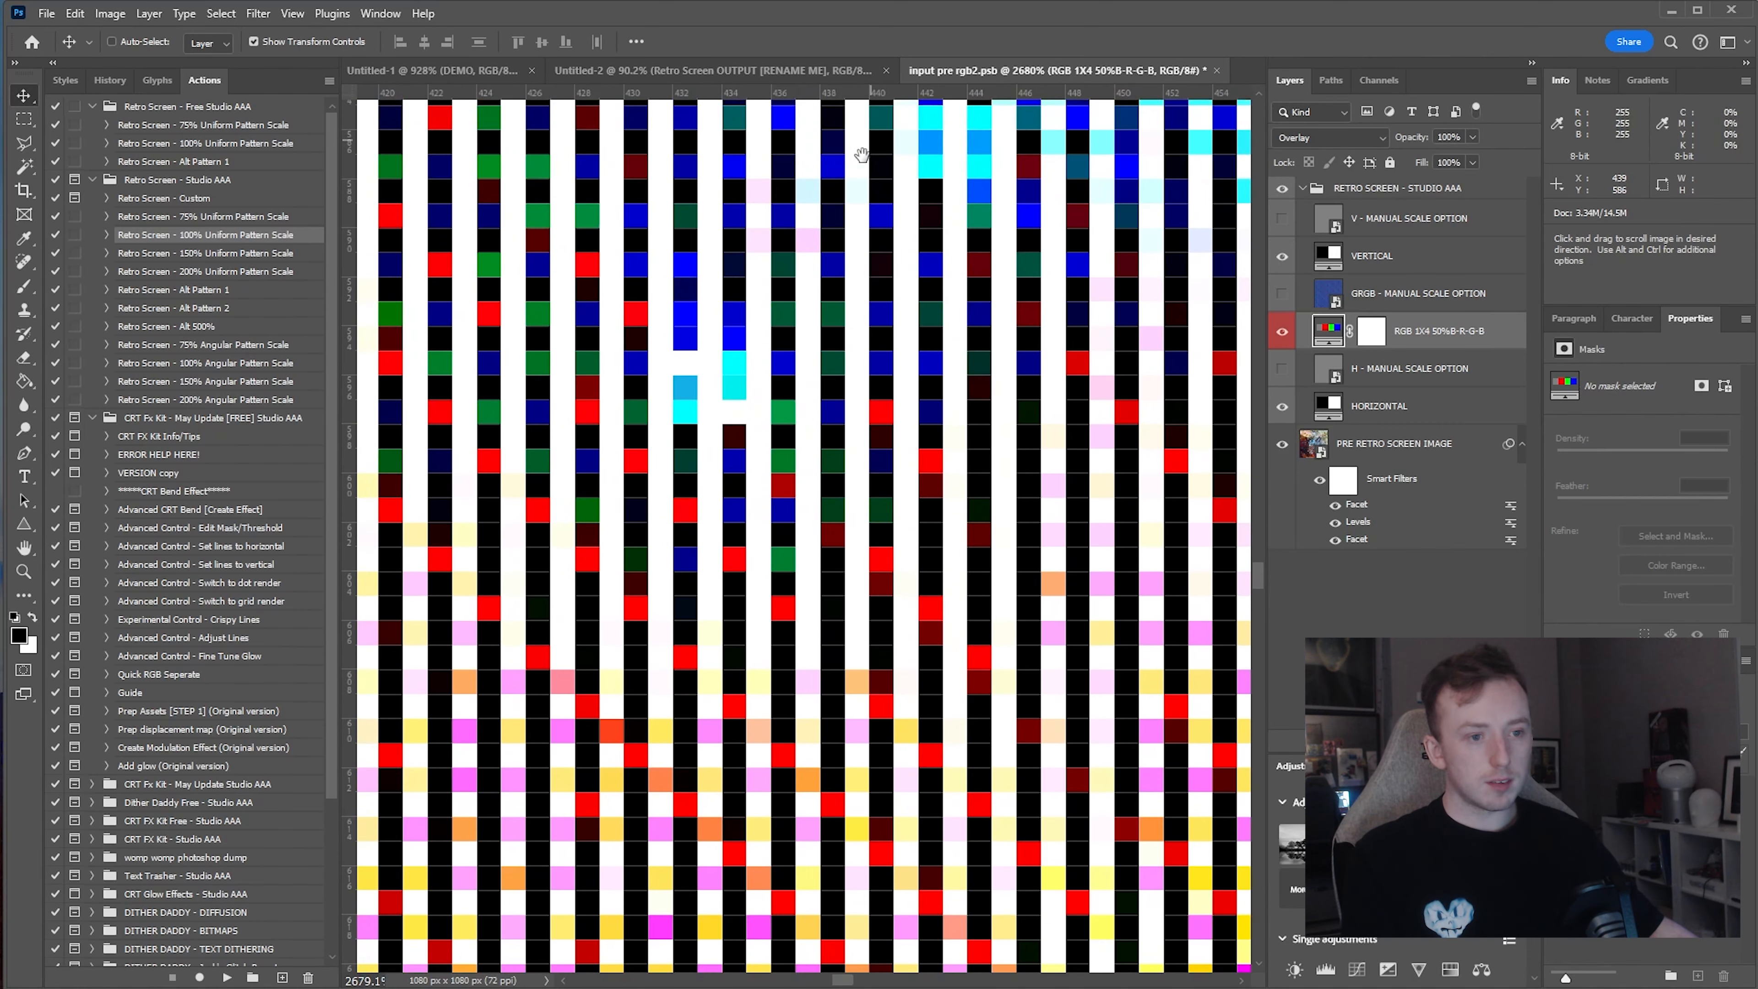
pyautogui.moveTo(861, 155); pyautogui.dragTo(846, 197)
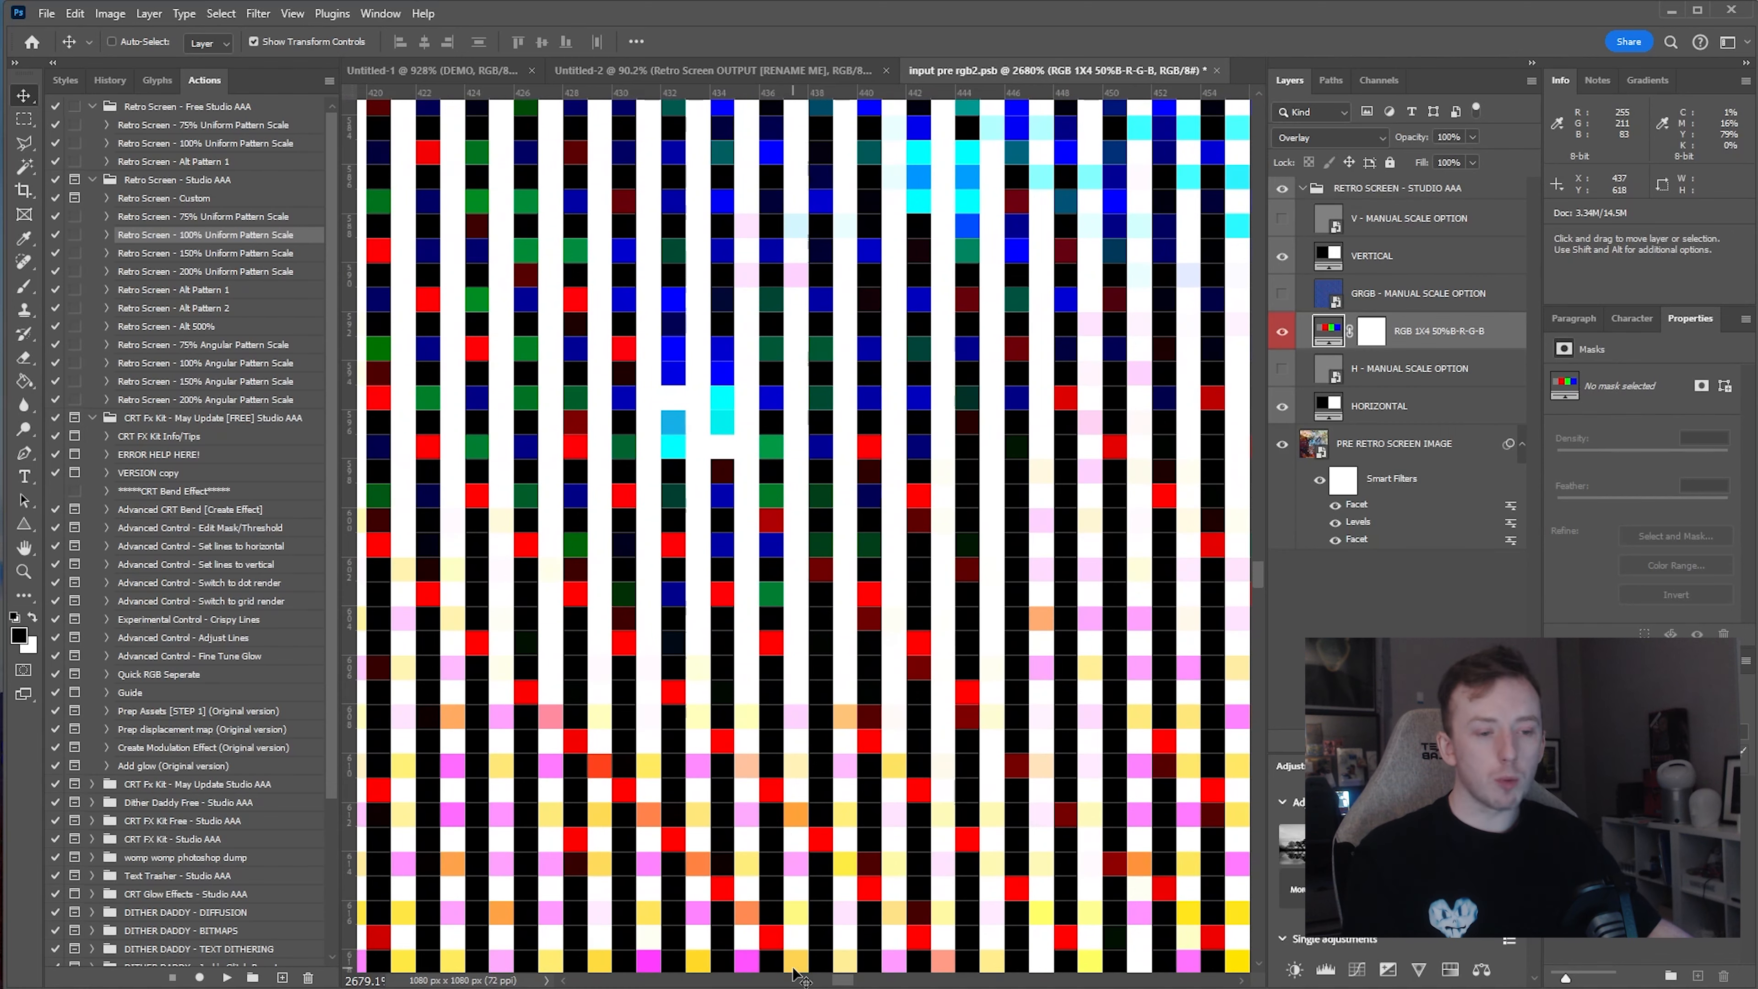
pyautogui.hotkey('ctrl', '0')
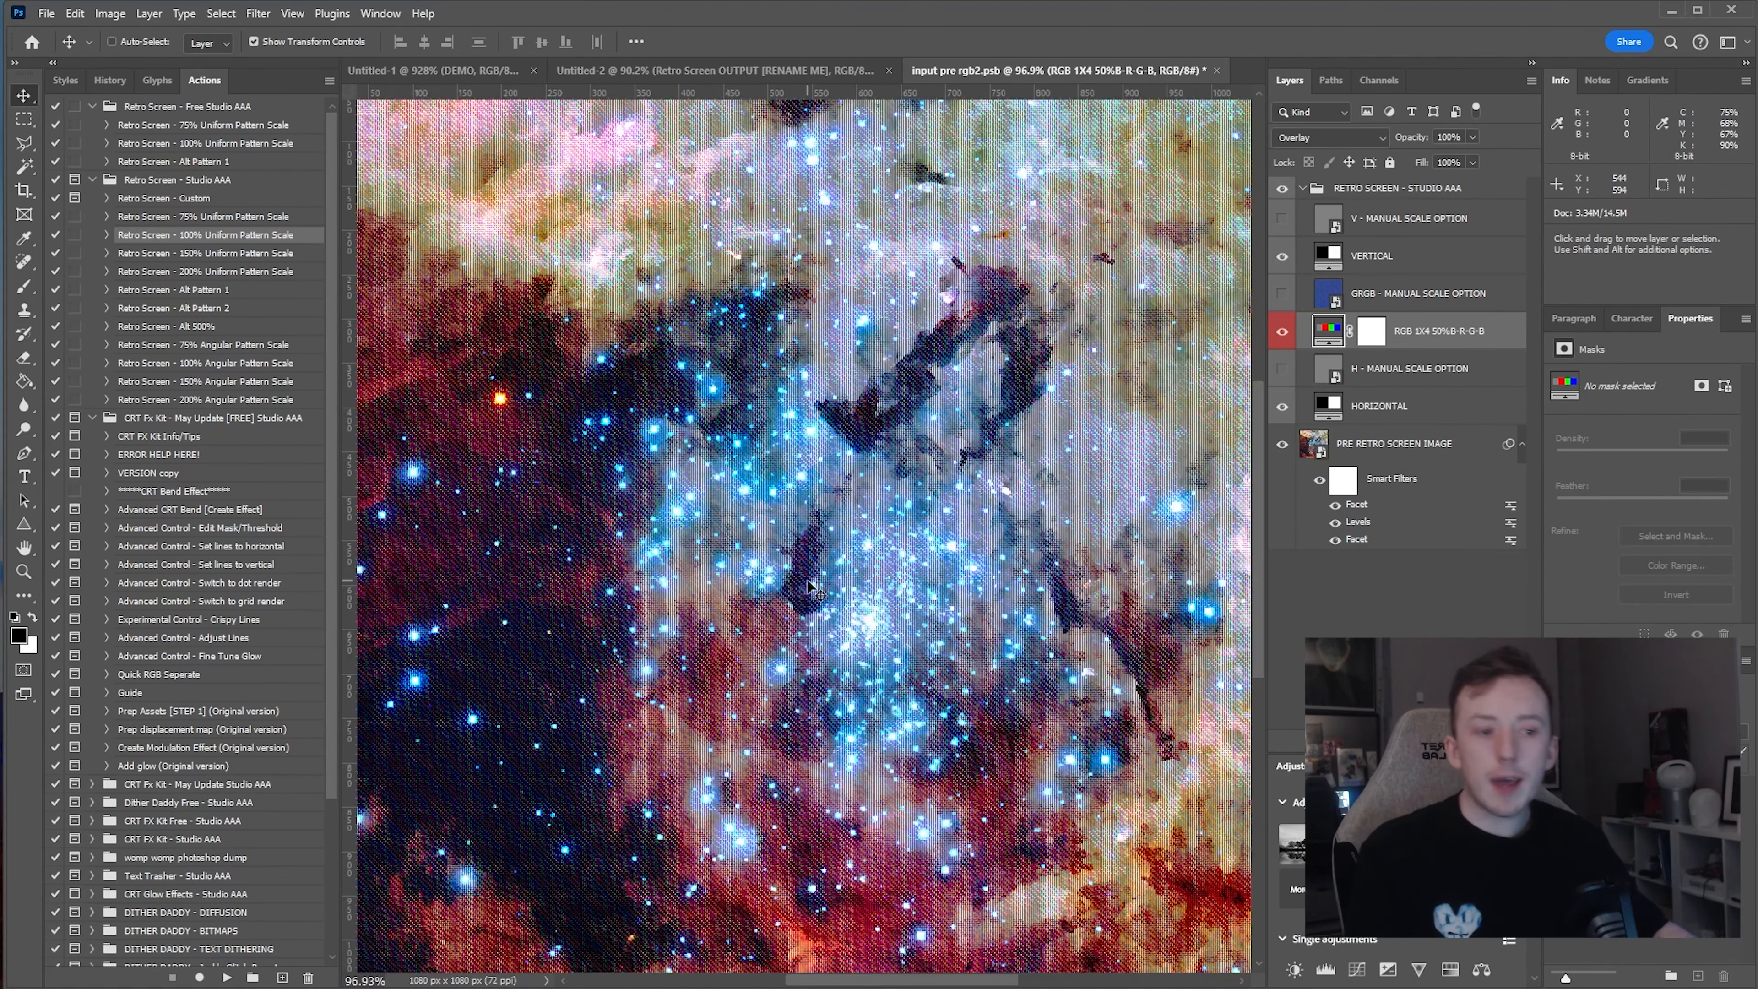
pyautogui.hotkey('alt', ']')
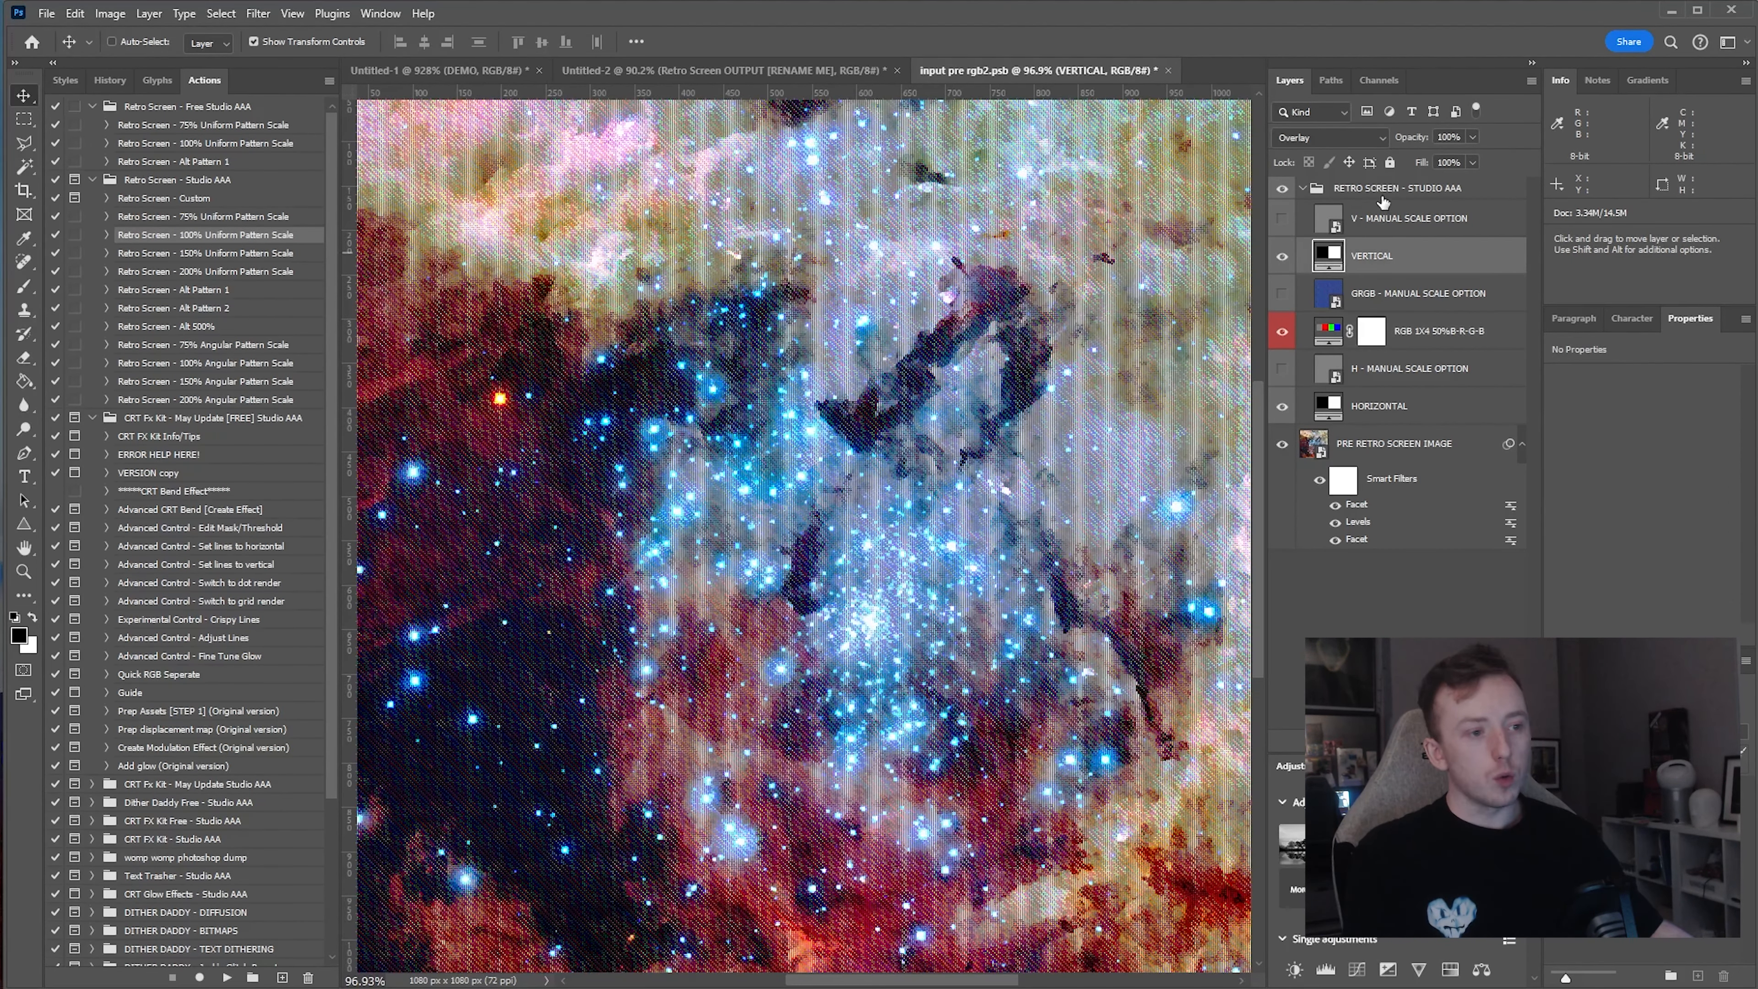
pyautogui.hotkey('alt', ']')
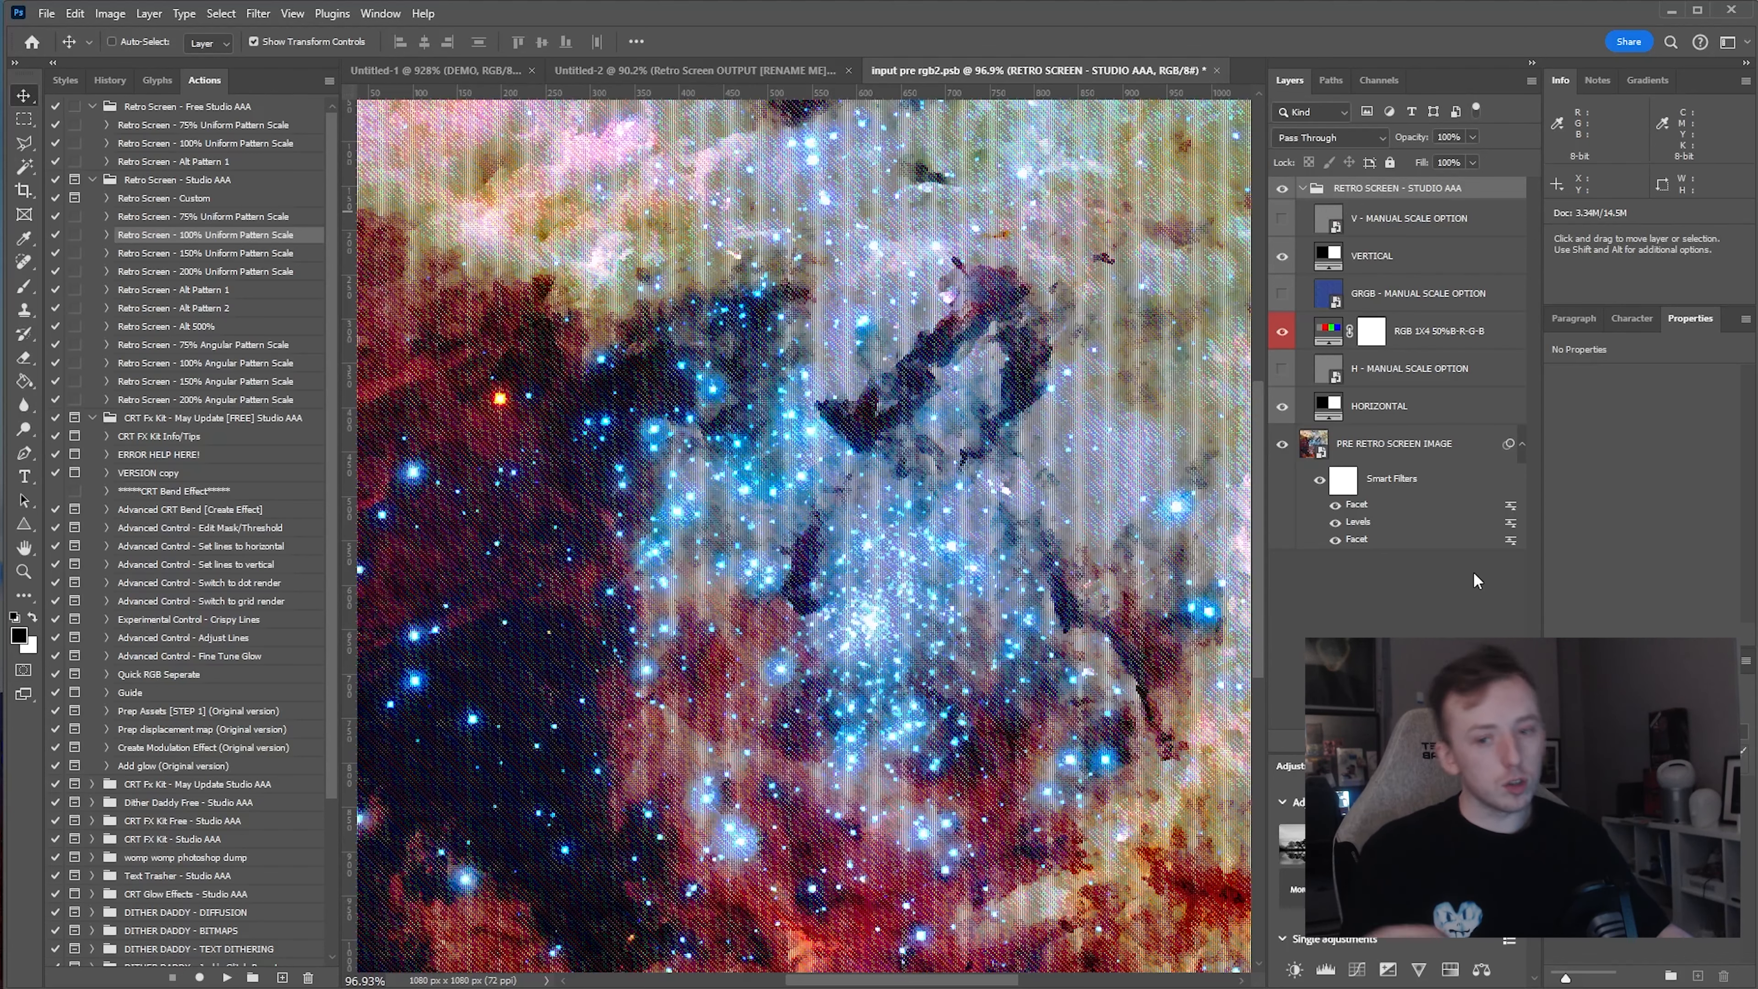
# - Try shifting the PRE RETRO SCREEN IMAGE layer beneath the pattern layers and undo the move
pyautogui.click(1371, 459)
pyautogui.moveTo(967, 493); pyautogui.dragTo(926, 564)
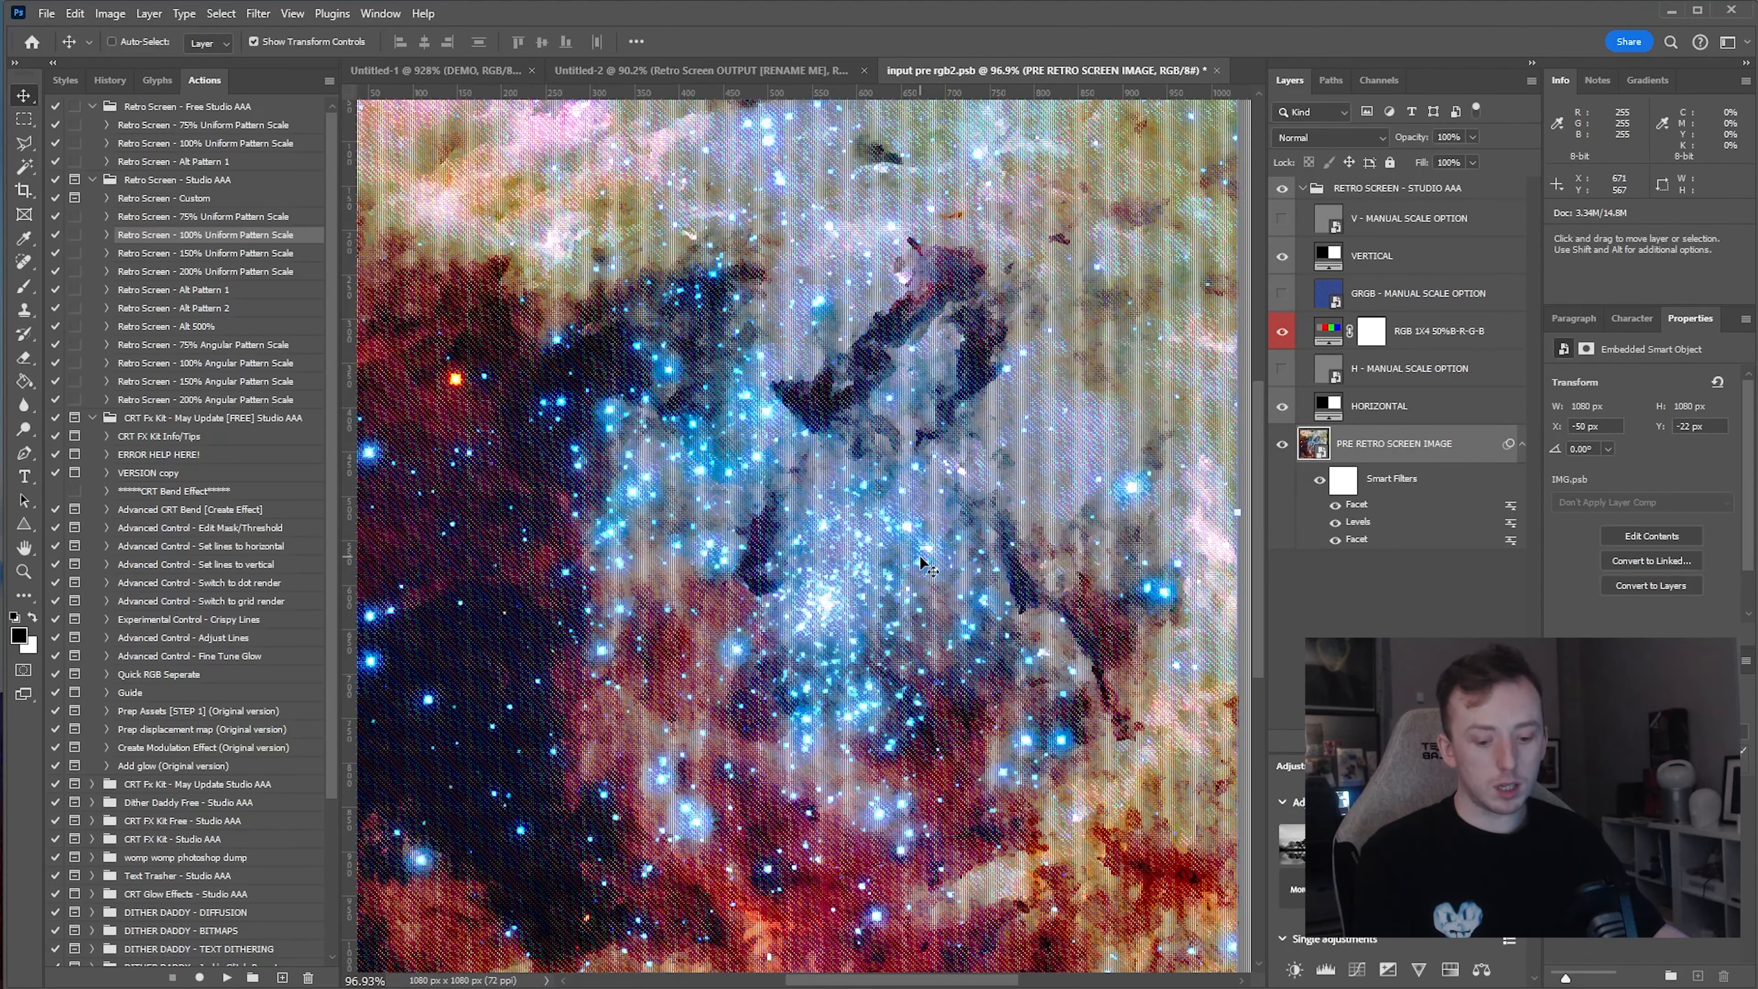
pyautogui.hotkey('ctrl', 'z')
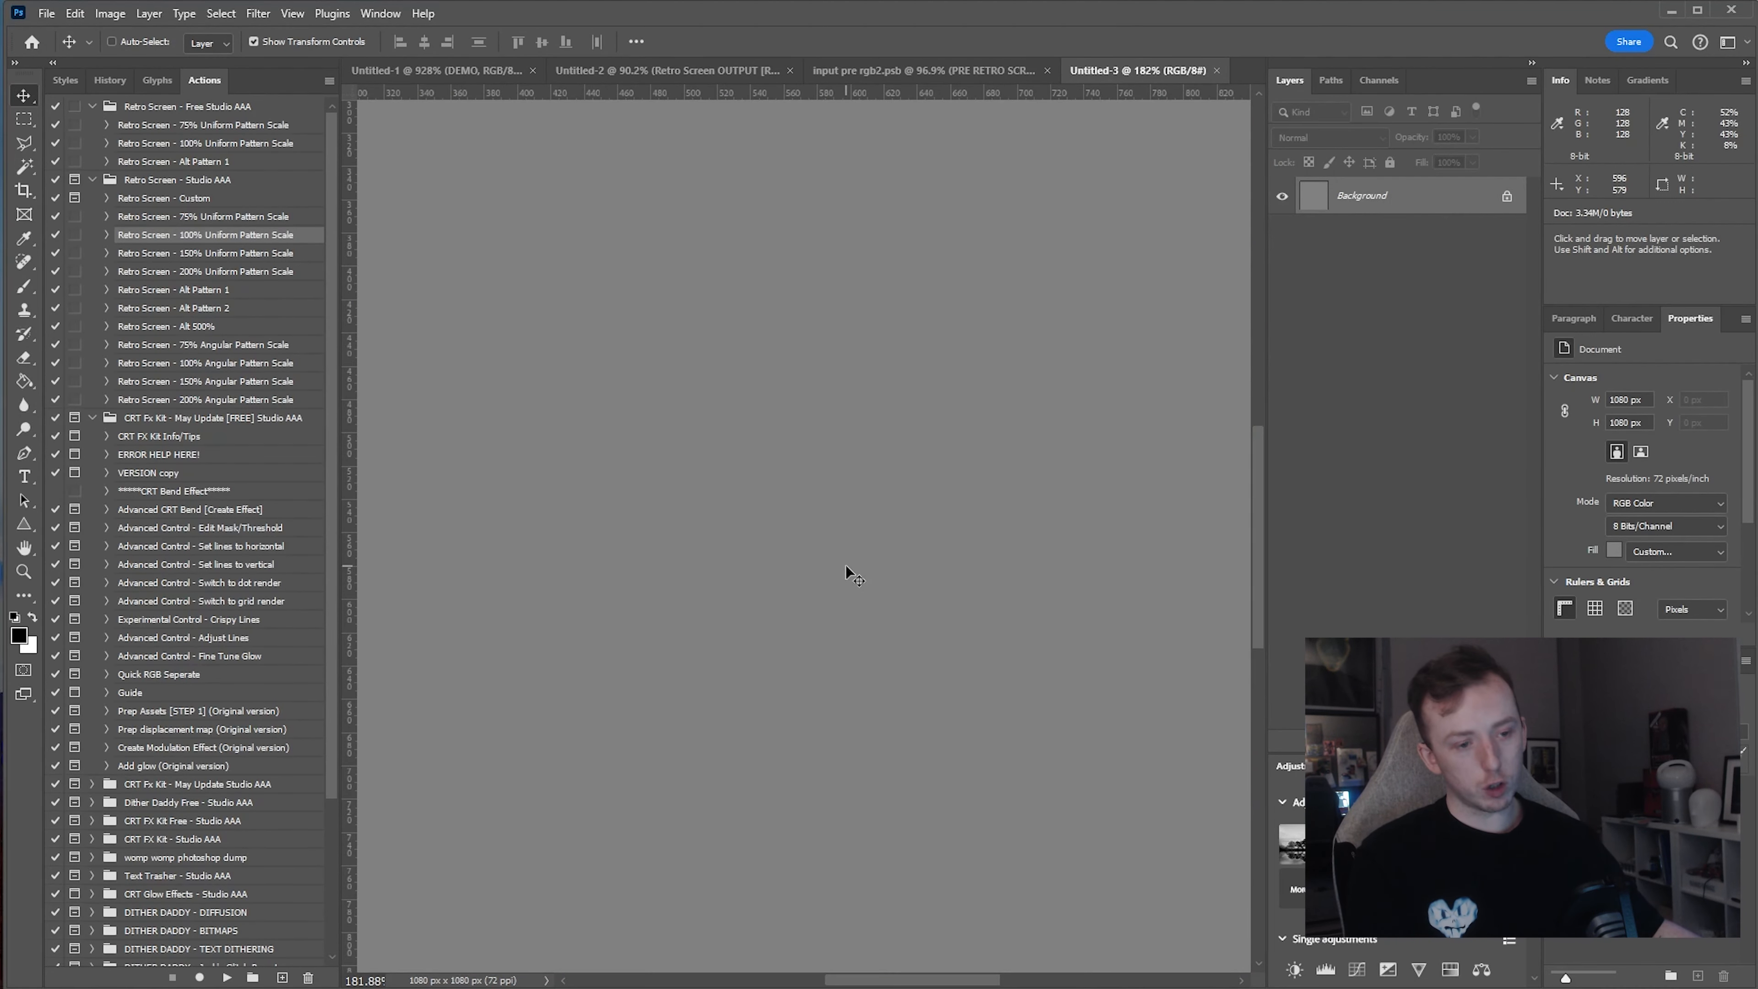
# - Close the blank grey Untitled-3 document, select the VERTICAL pattern layer and examine the pixel pattern up close
pyautogui.hotkey('ctrl', '0')
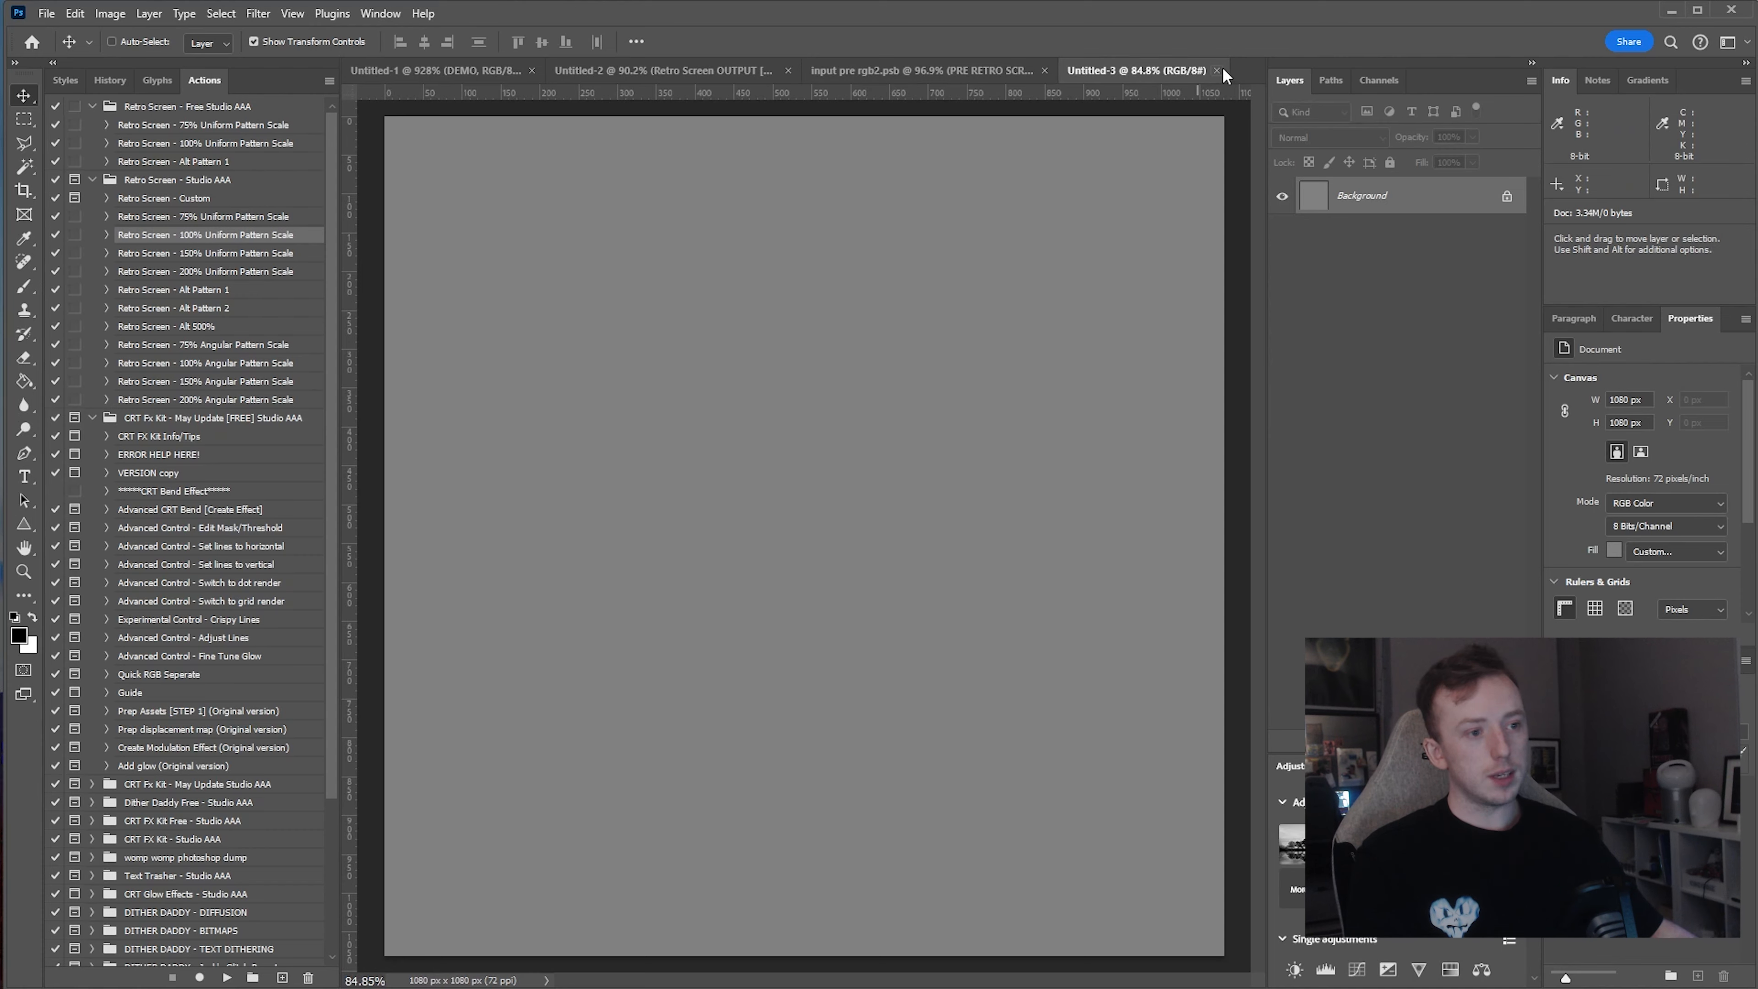
pyautogui.click(1219, 70)
pyautogui.click(1382, 270)
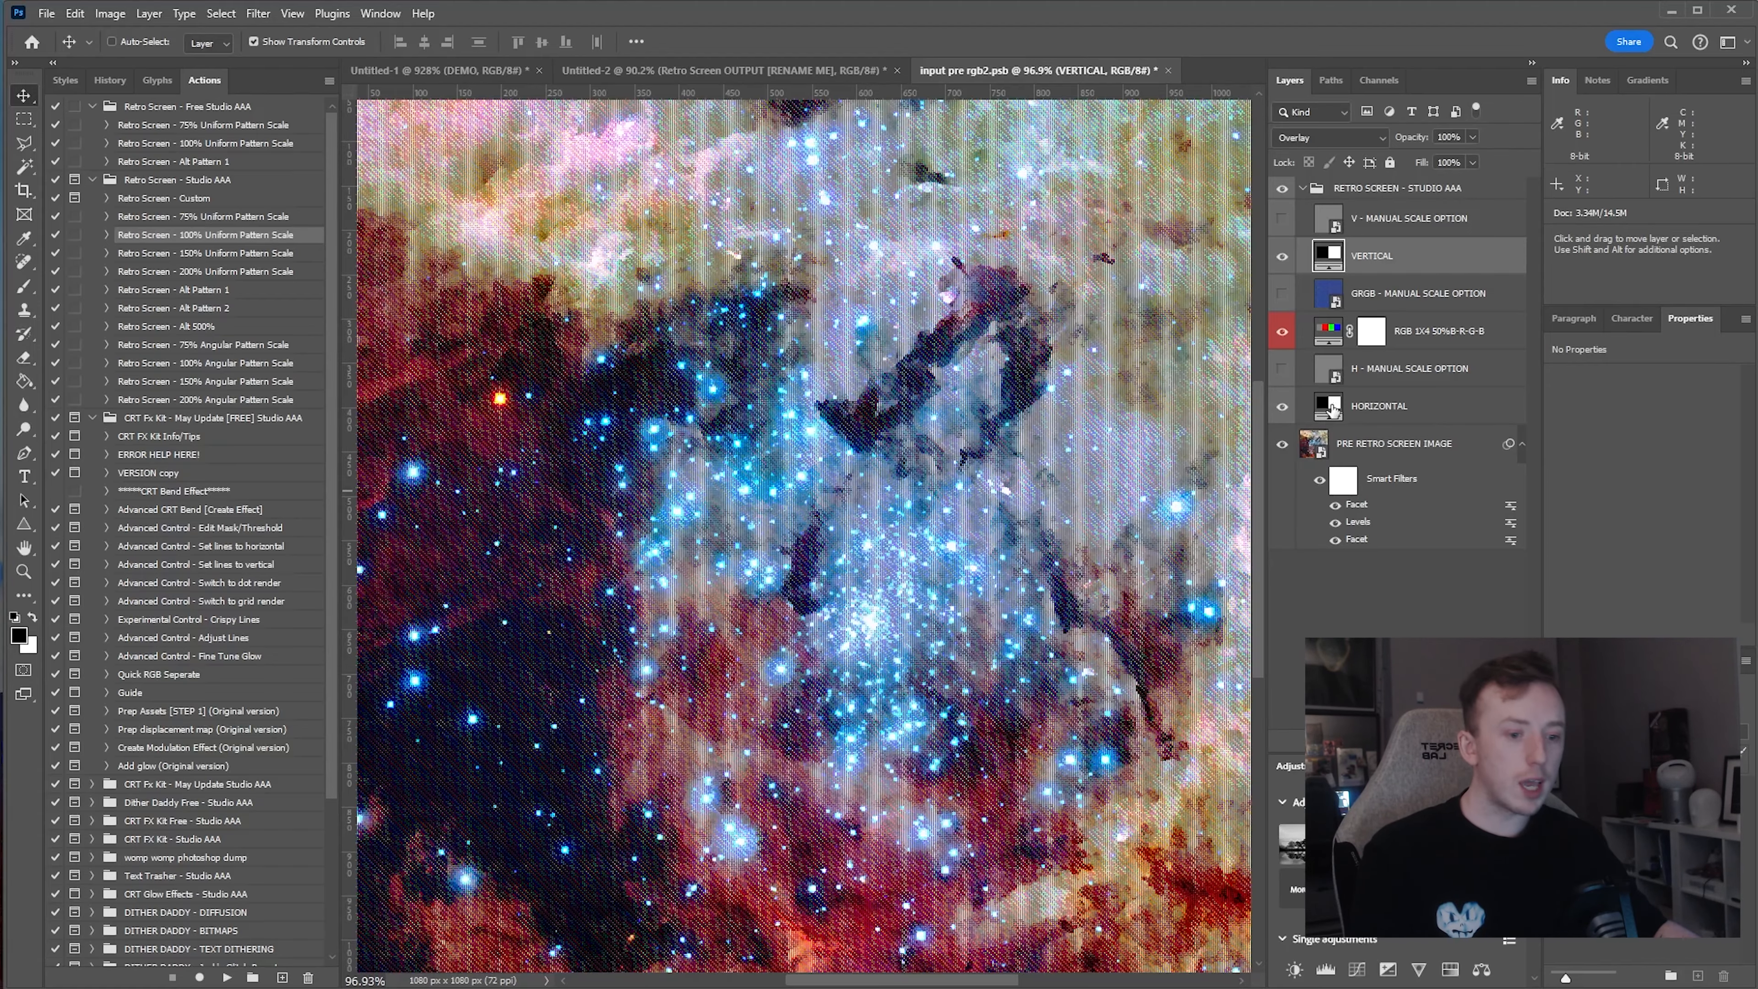
pyautogui.scroll(10, 622, 665)
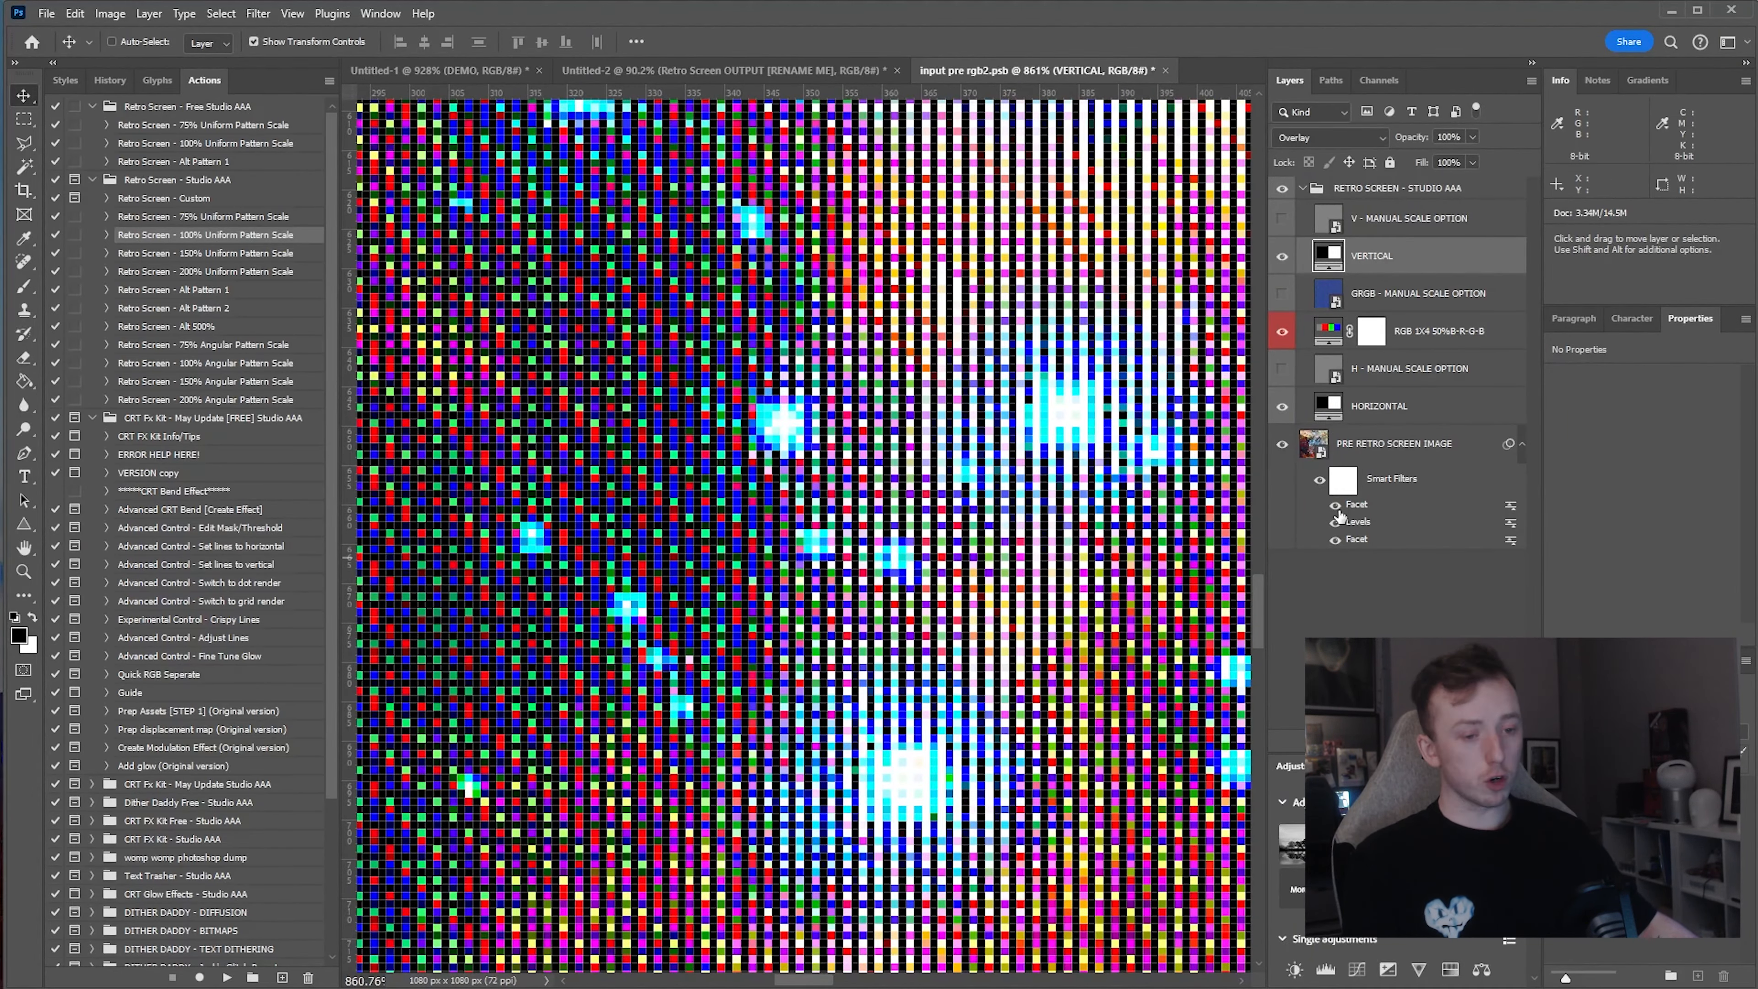
pyautogui.scroll(-8, 1226, 130)
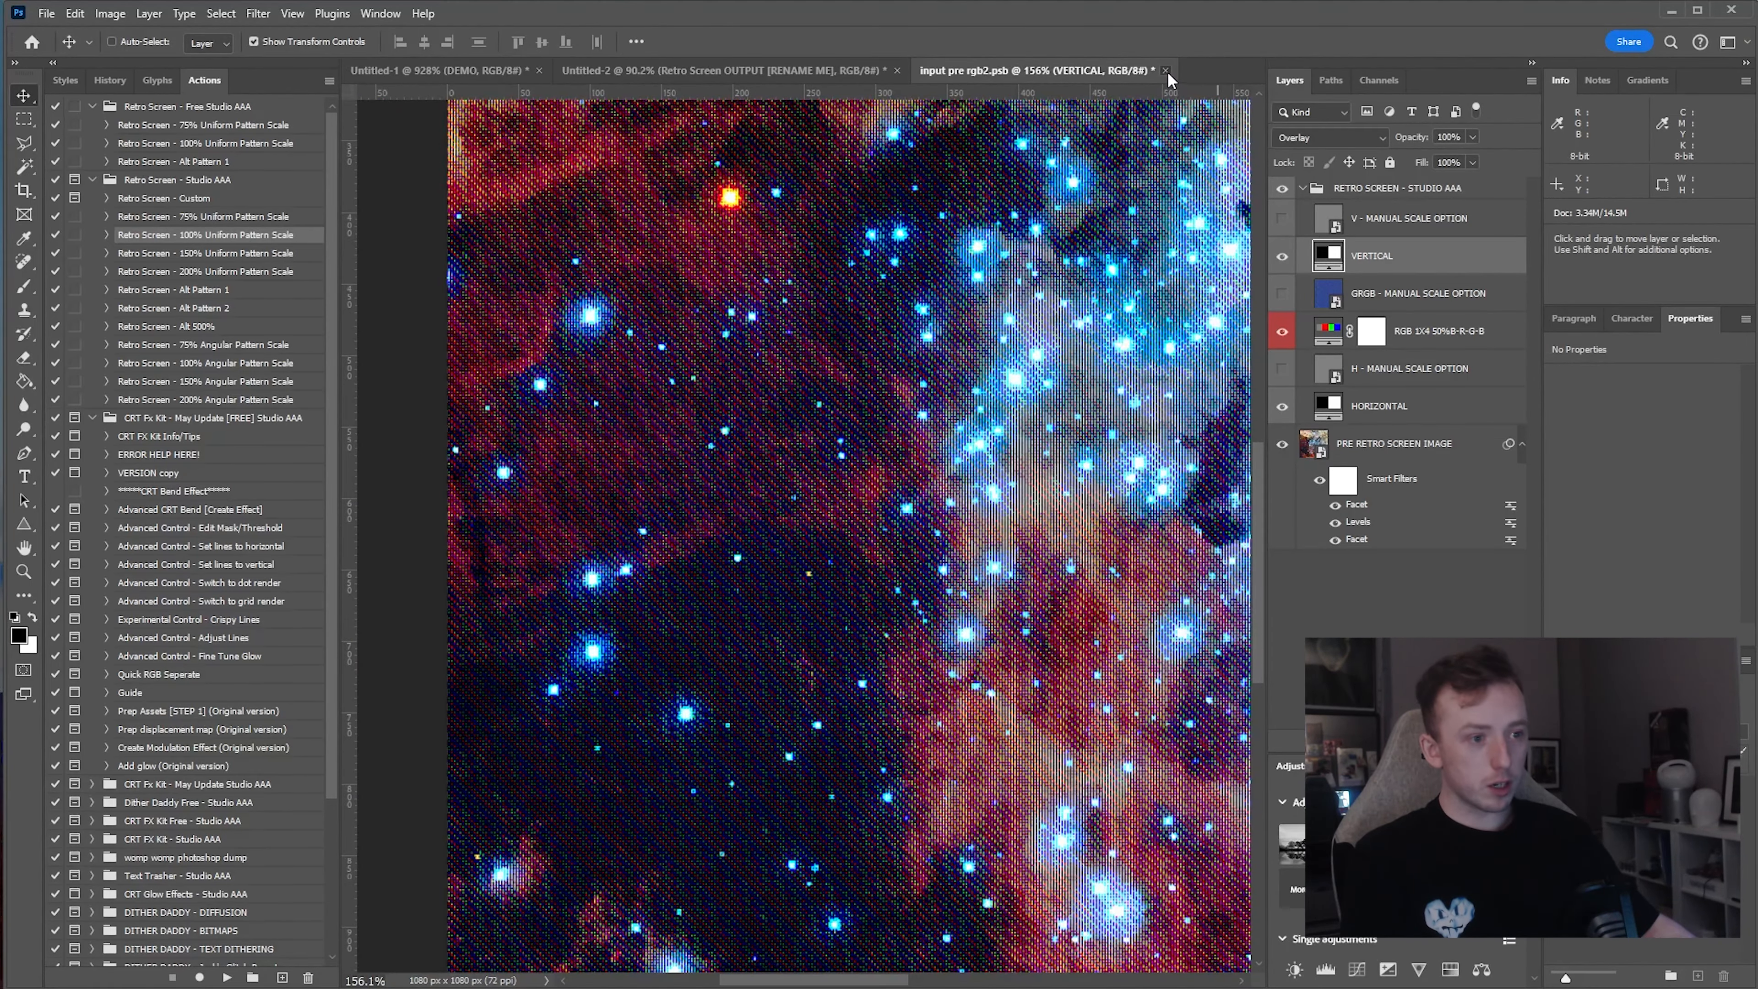
# - Close the input pre rgb2.psb smart object and delete the Retro Screen OUTPUT layer from Untitled-2
pyautogui.click(1166, 70)
pyautogui.click(893, 377)
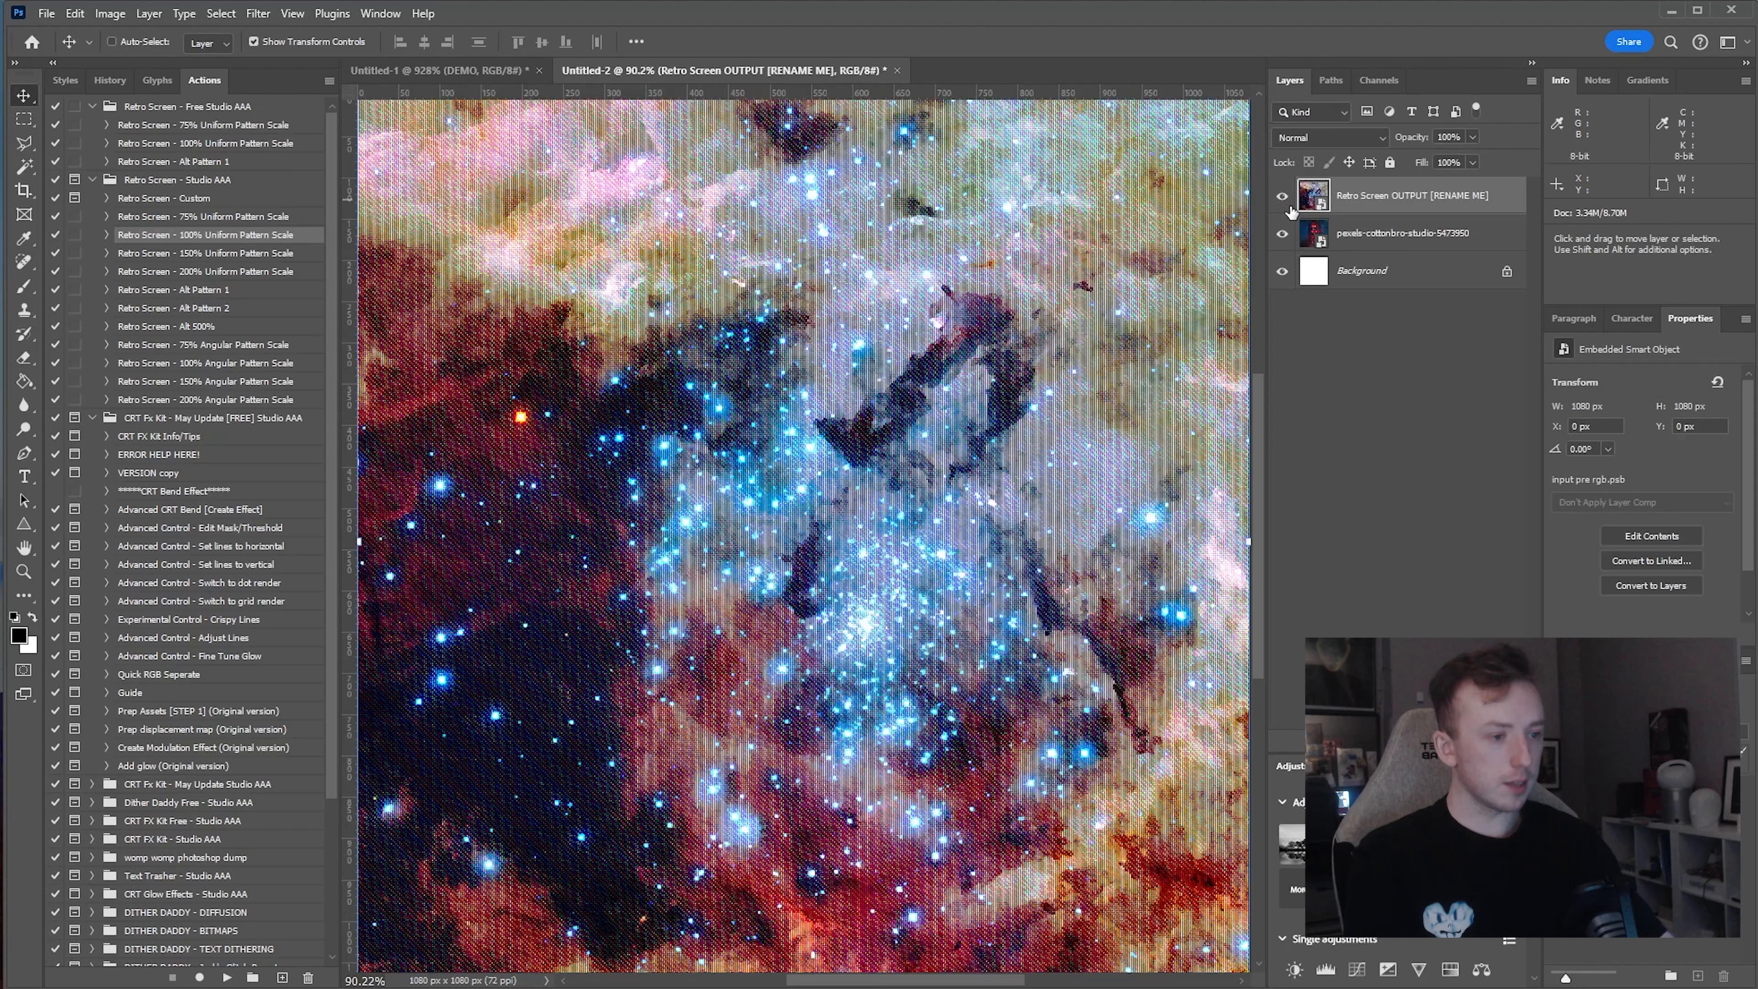
pyautogui.press('Delete')
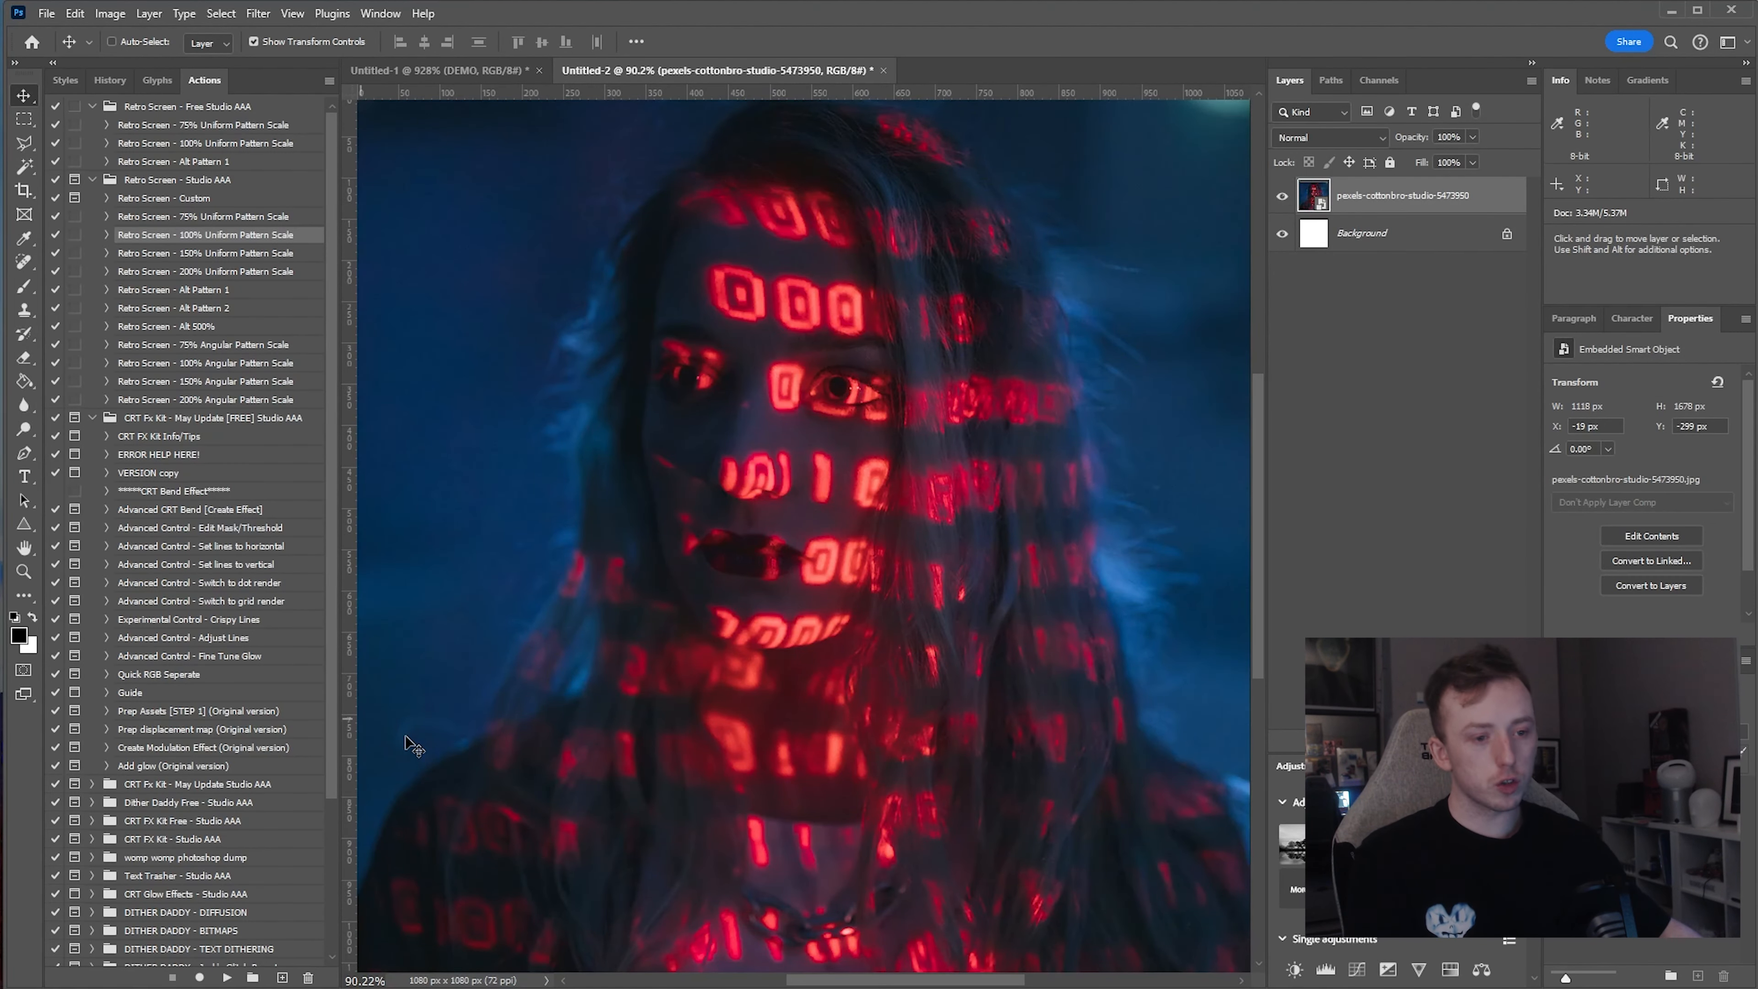
# - Check the portrait smart object's full-size source image, close it and start a free transform on the portrait layer
pyautogui.scroll(-3, 796, 352)
pyautogui.scroll(2, 819, 429)
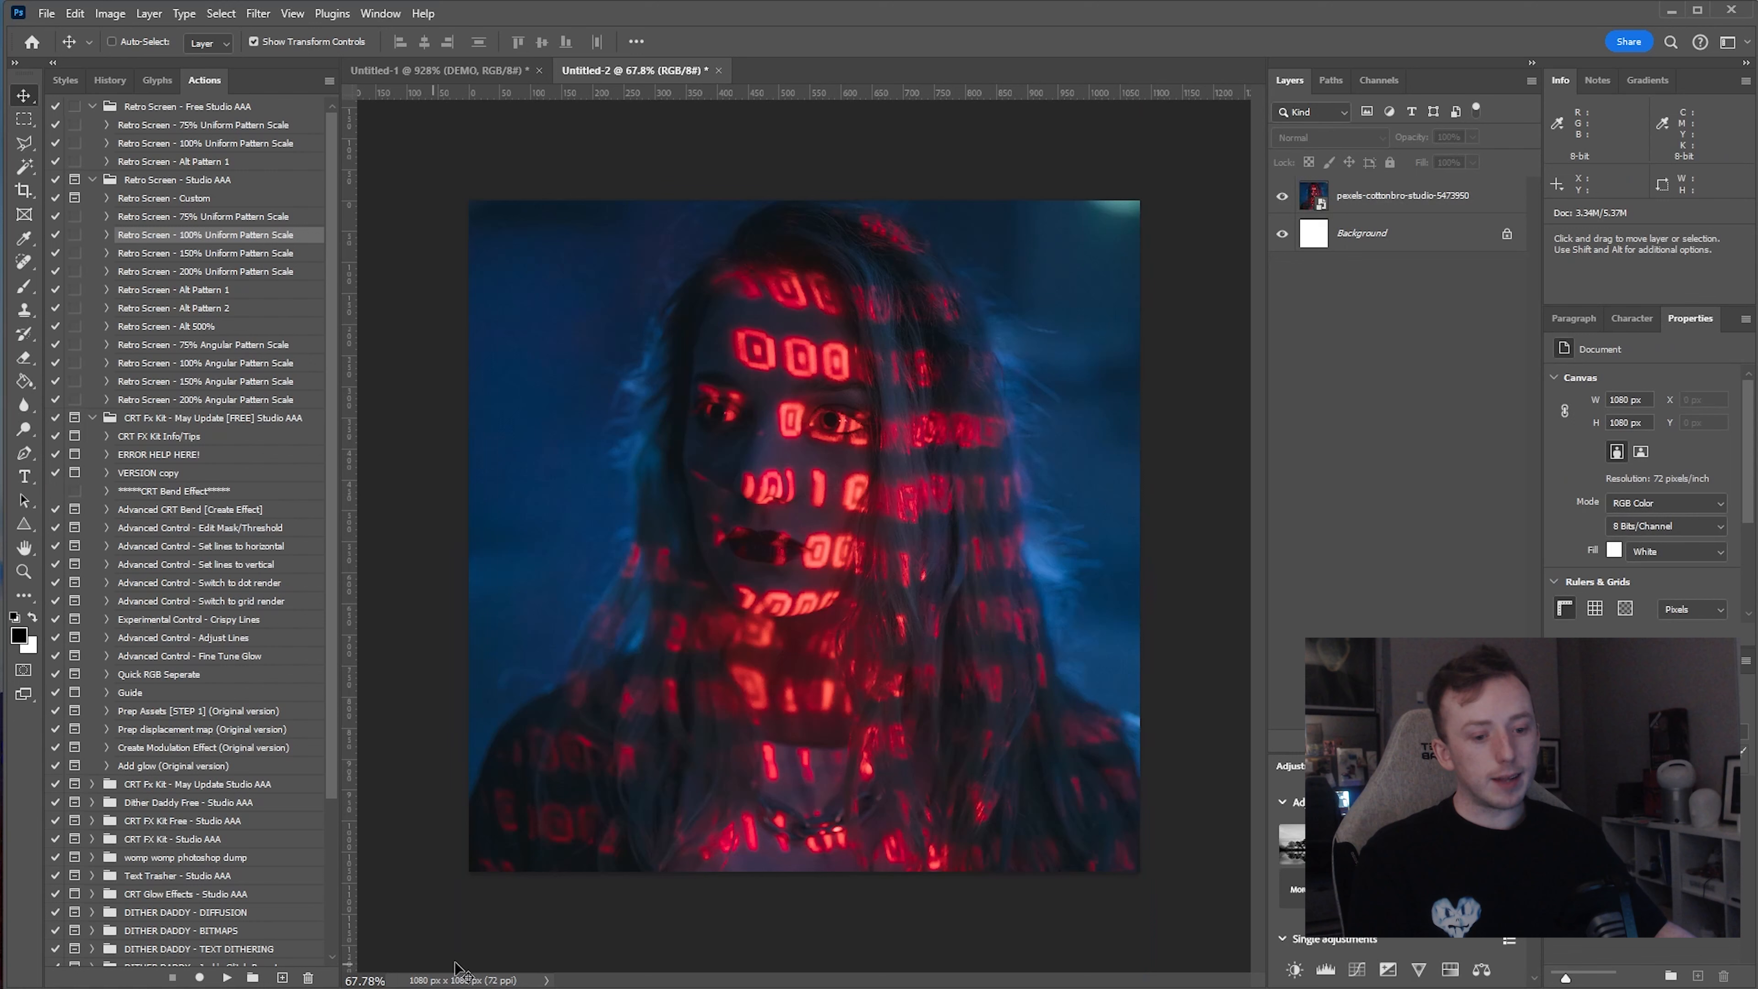
pyautogui.click(1347, 204)
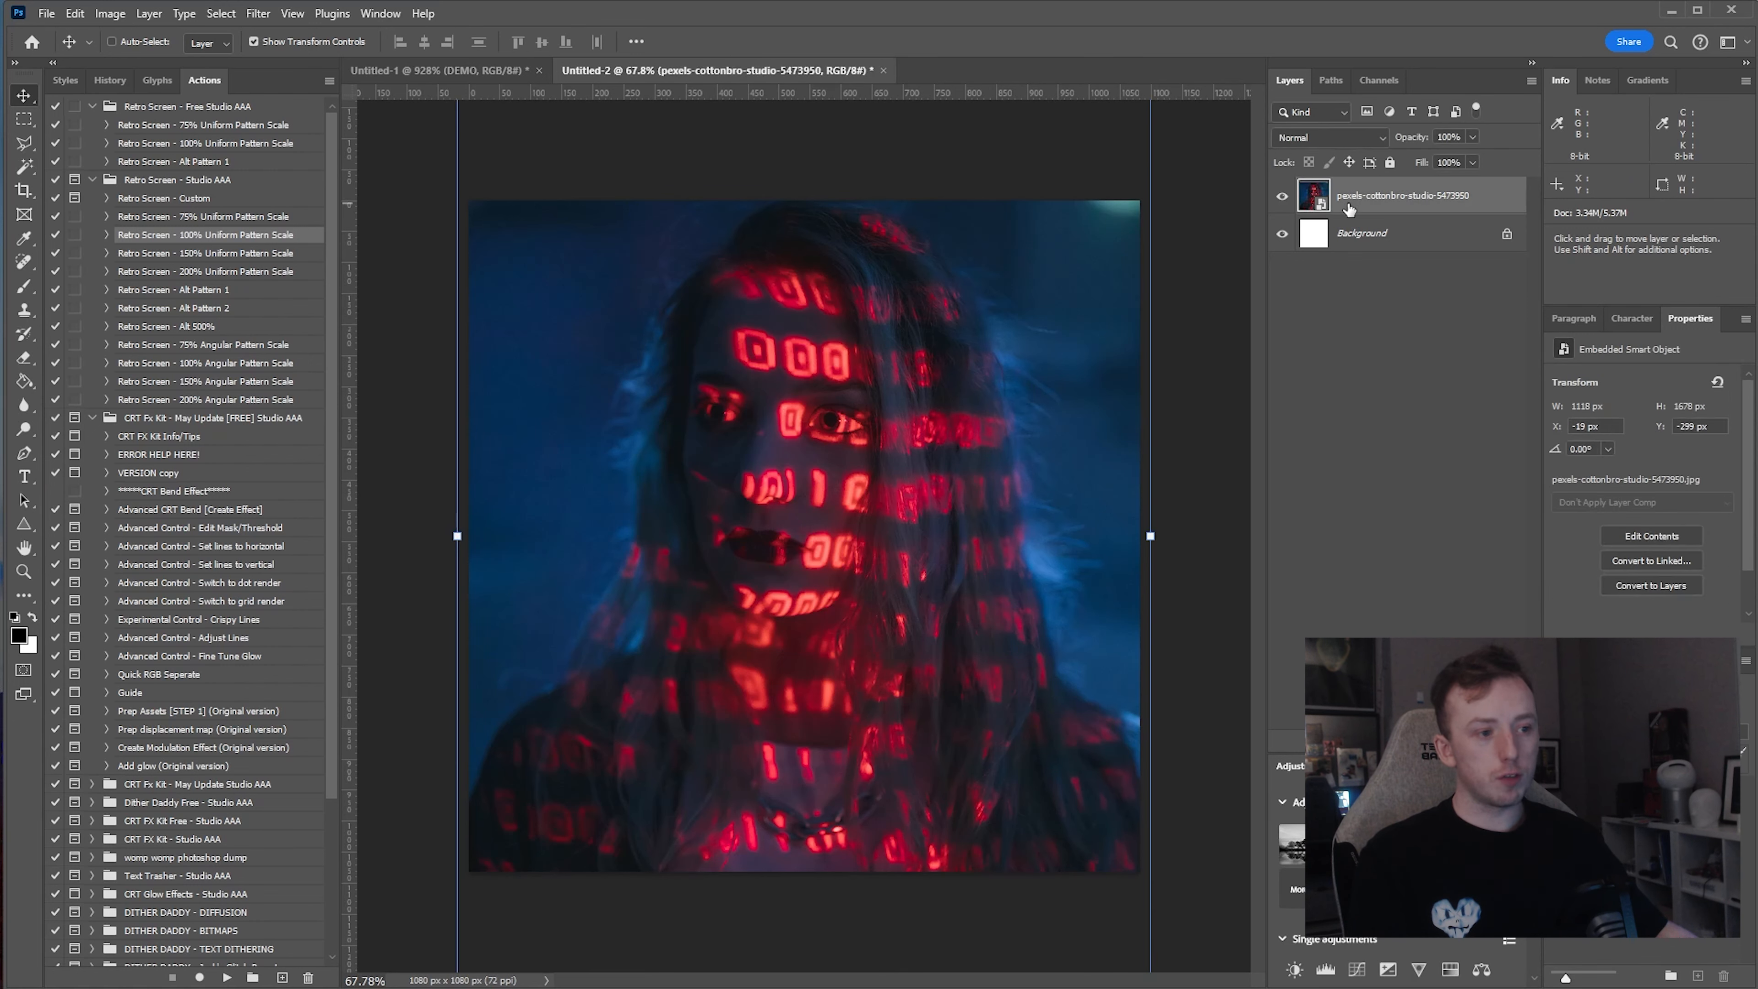
pyautogui.doubleClick(1312, 199)
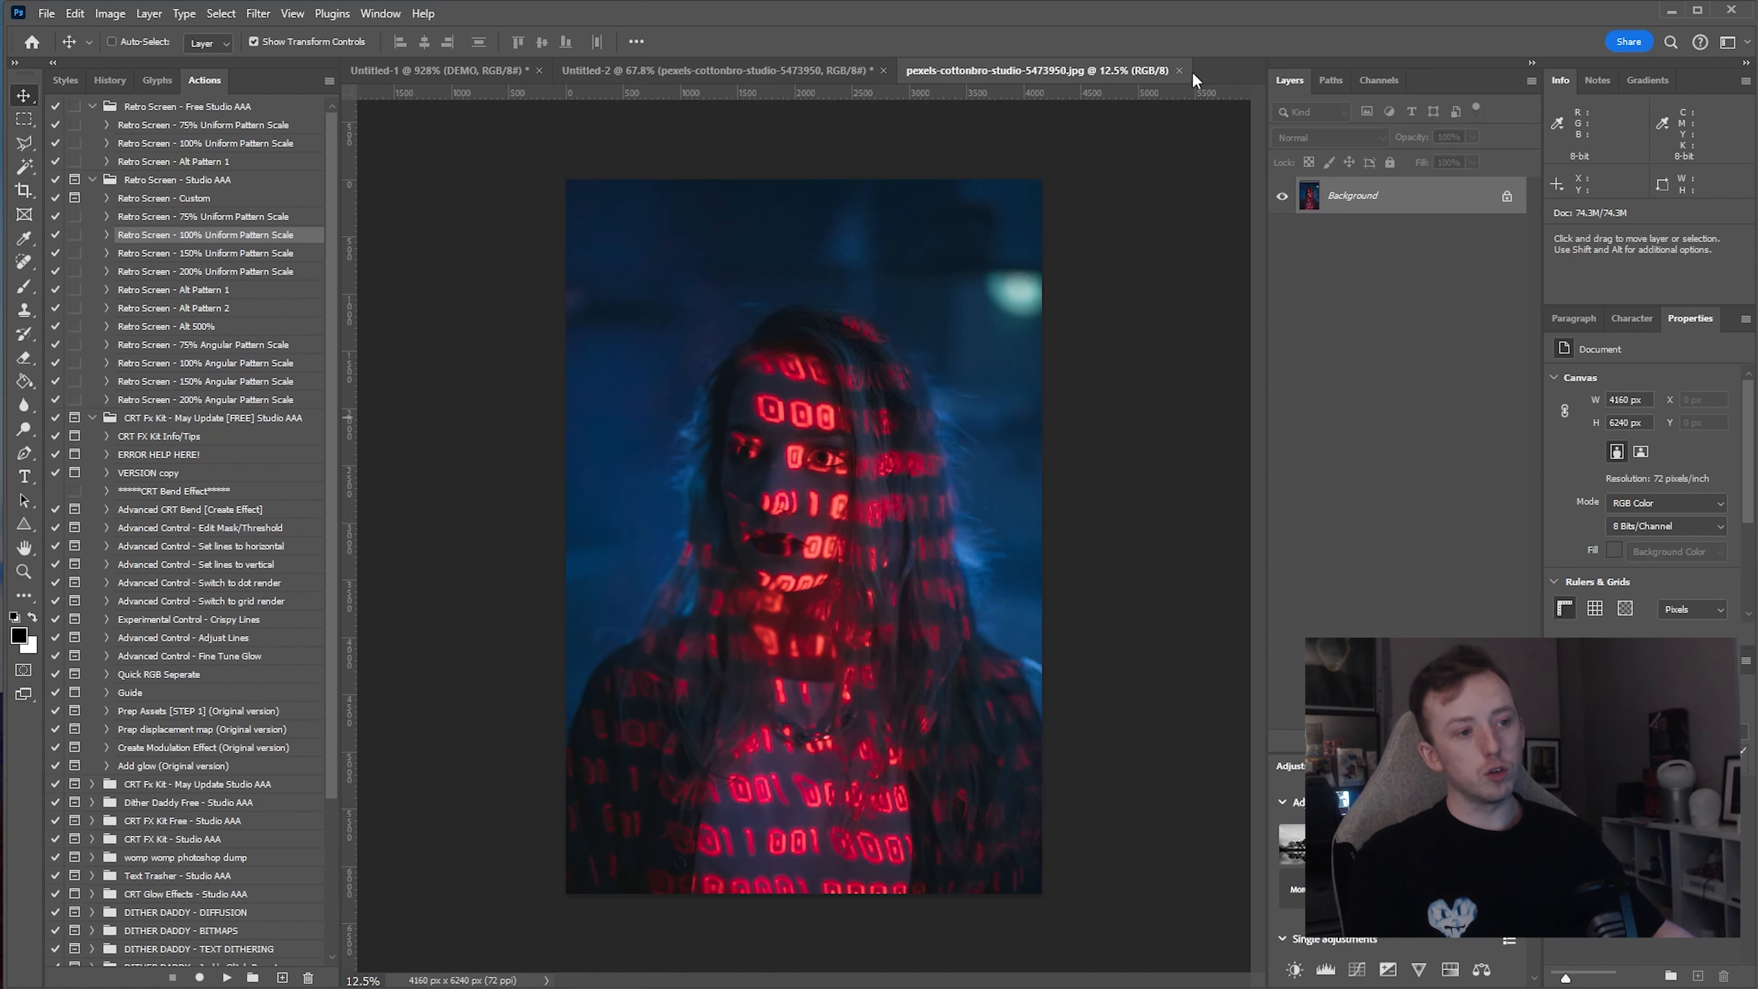
pyautogui.click(1179, 70)
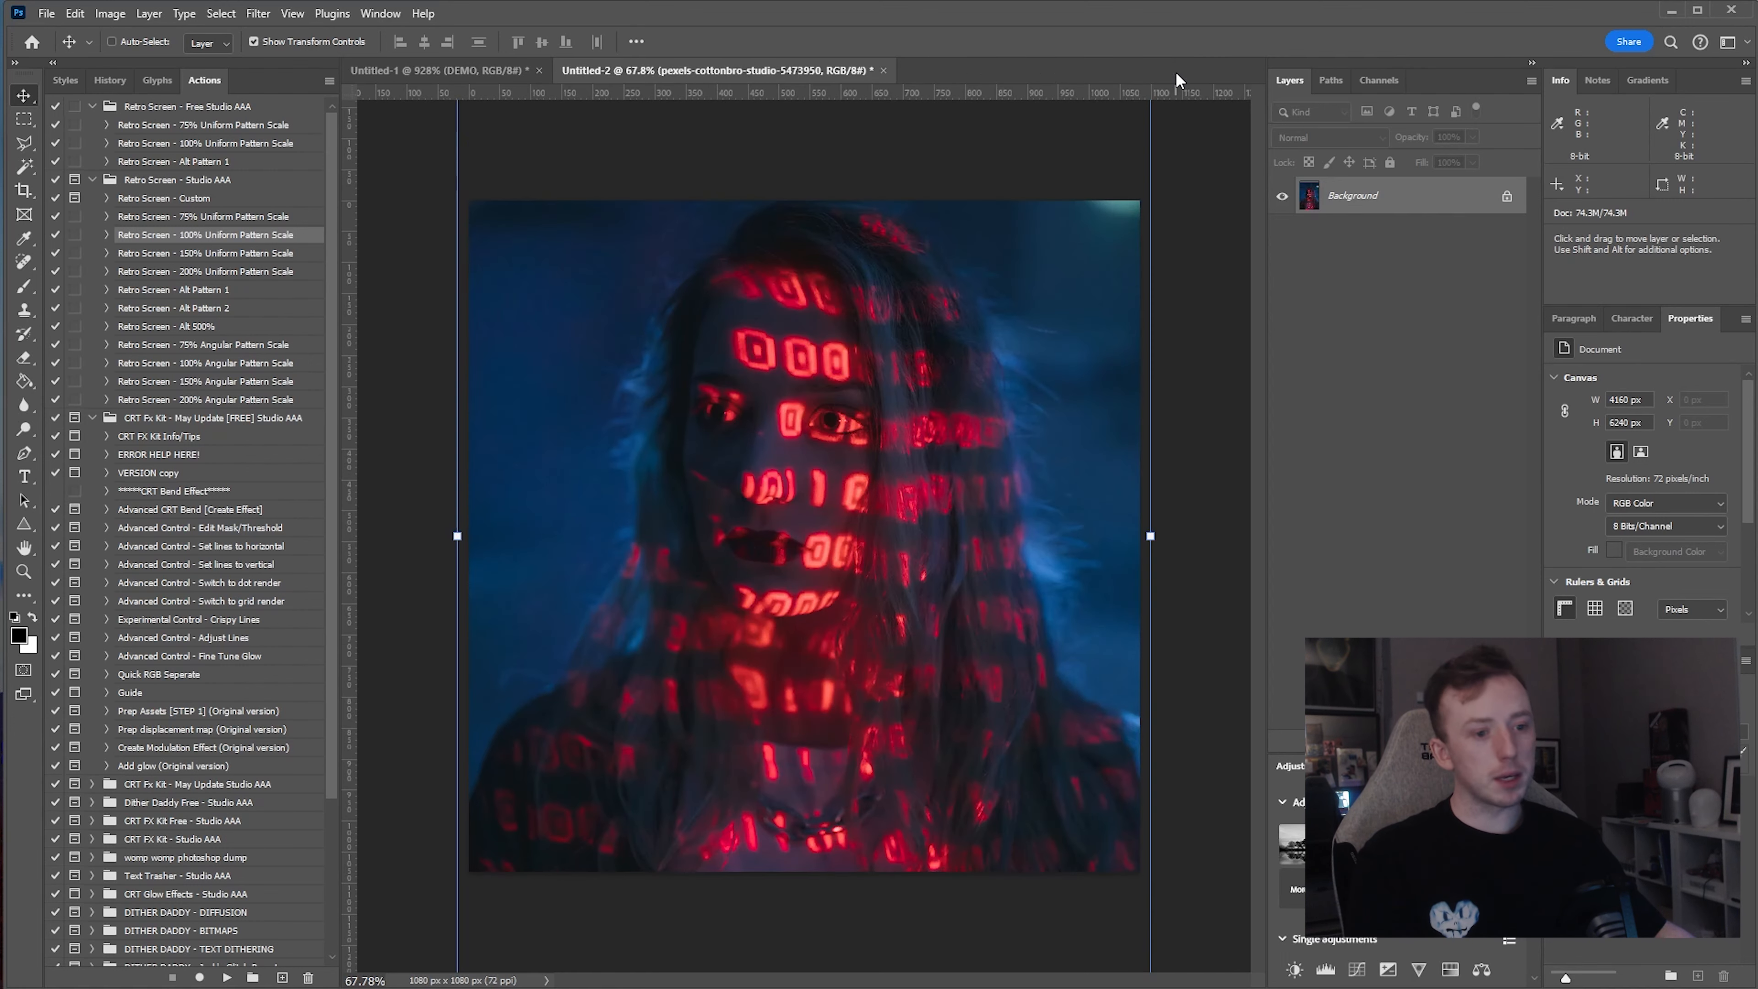
pyautogui.click(926, 535)
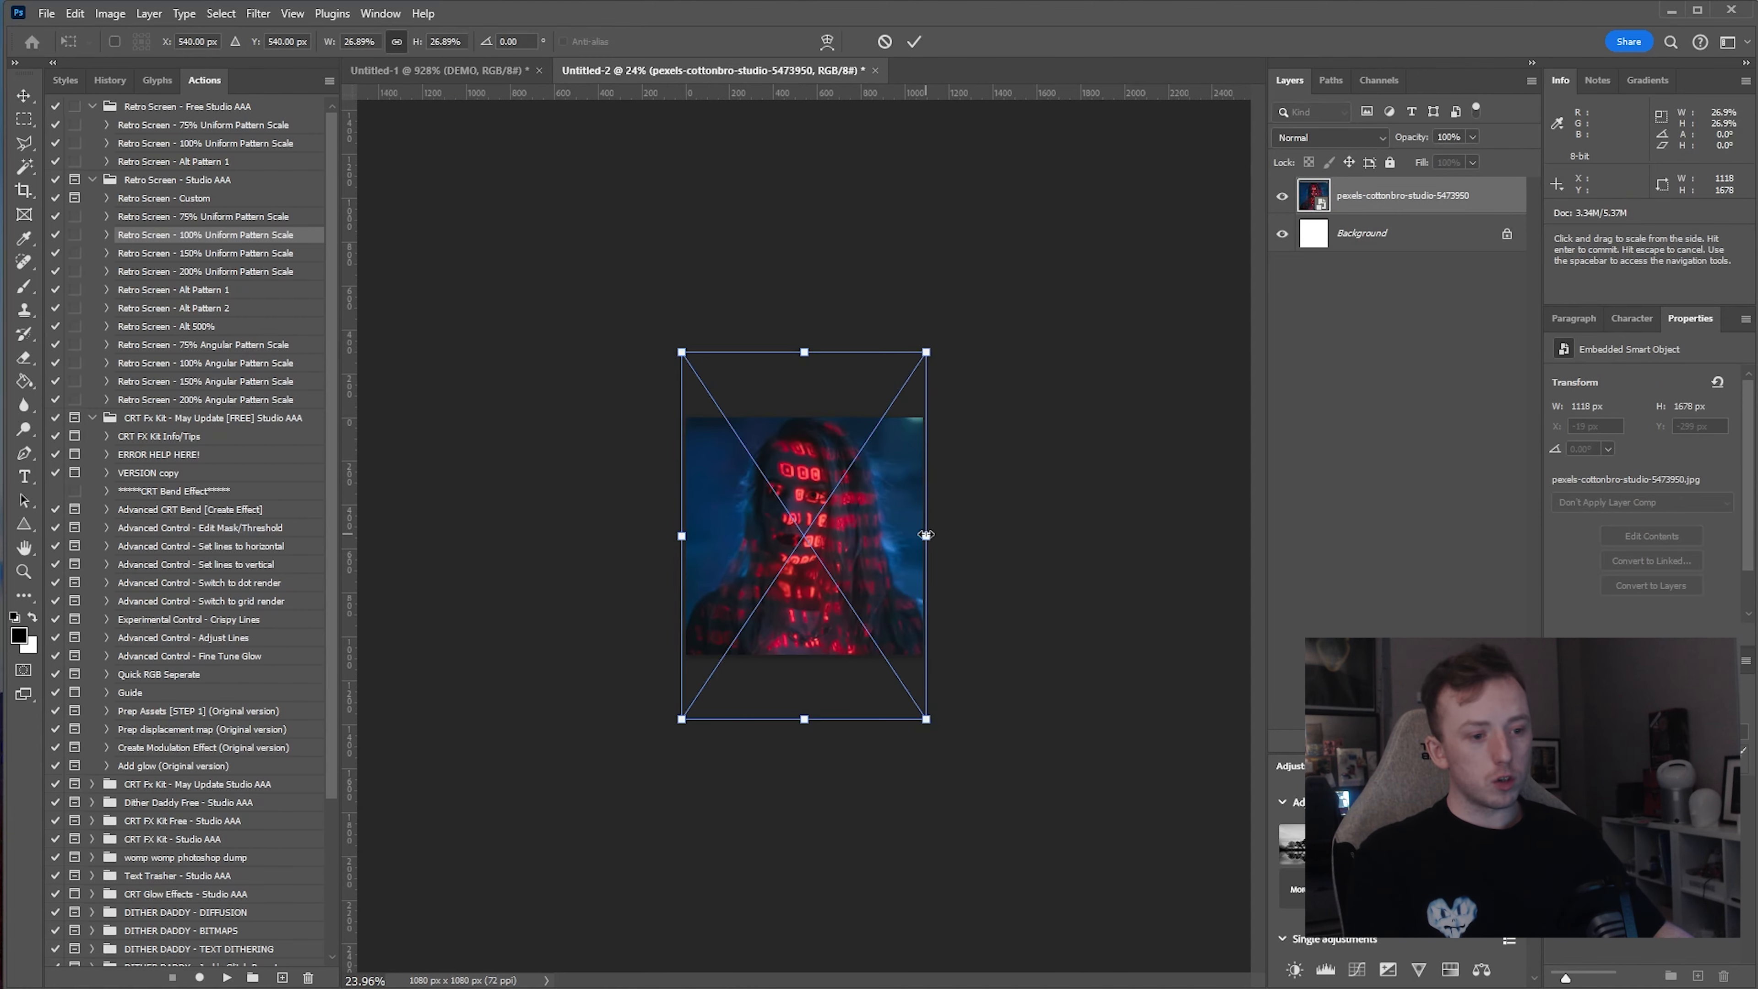
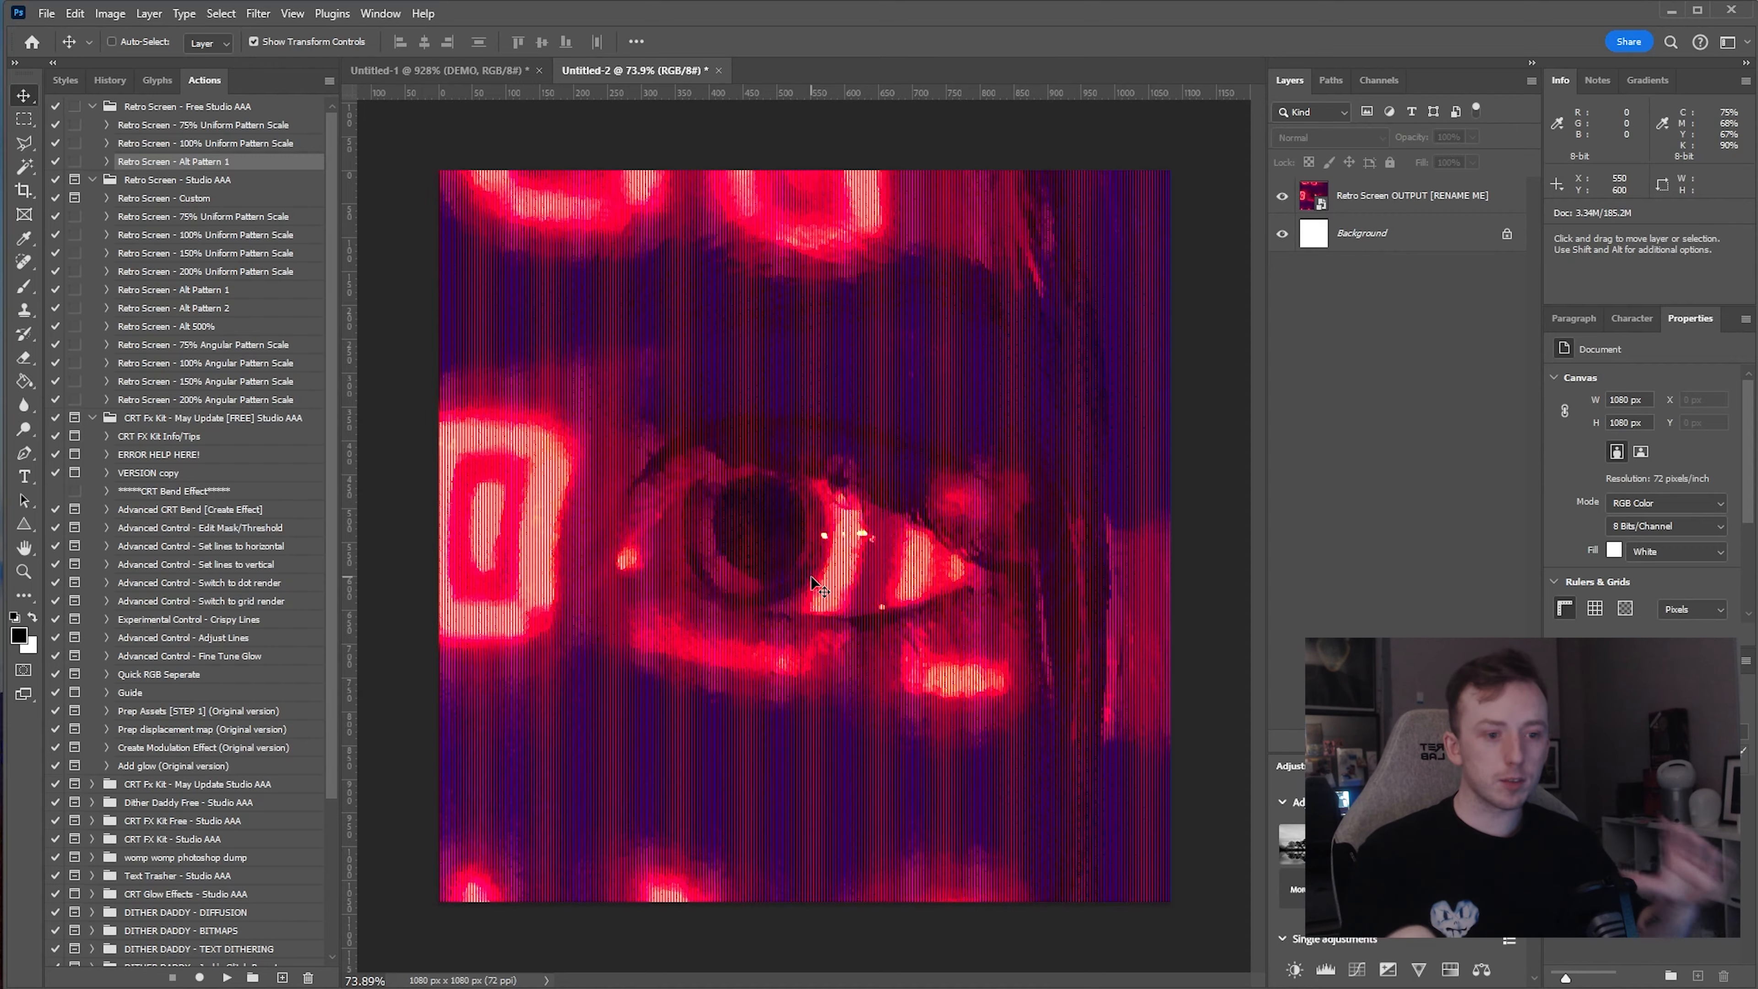
# - Examine the Alt Pattern 1 effect around the eye at several magnifications, from the whole iris down to individual pixels
pyautogui.scroll(5, 810, 575)
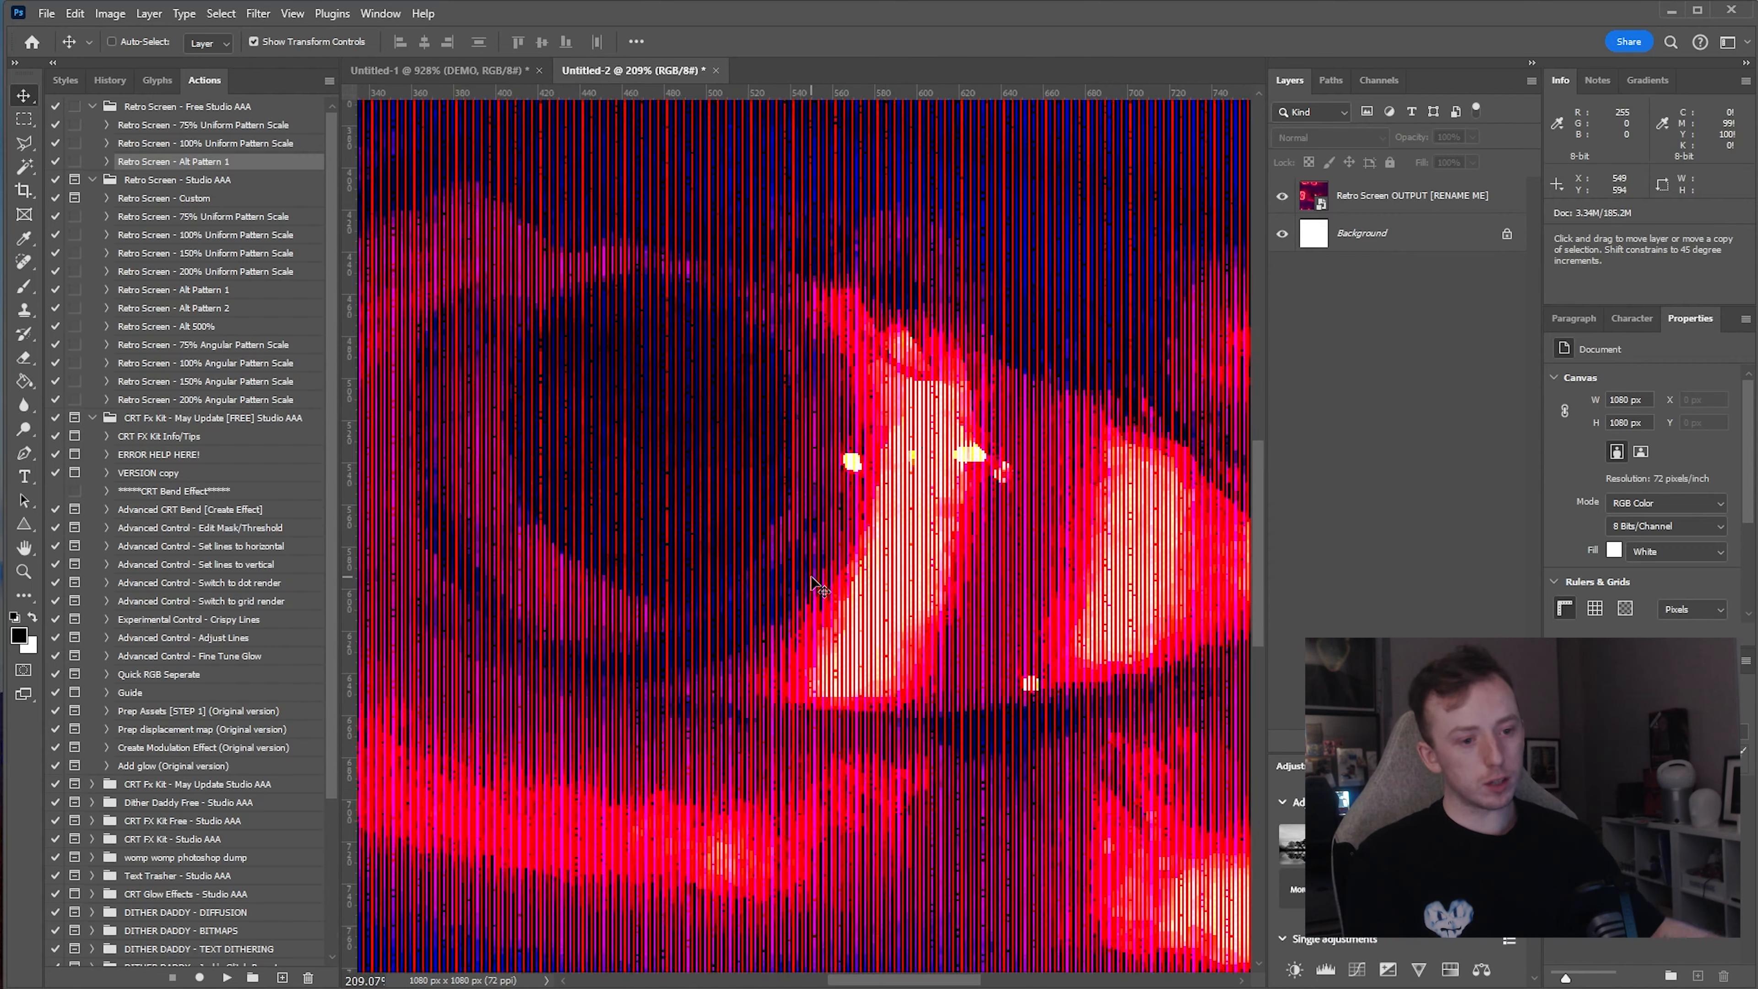
pyautogui.scroll(1, 810, 575)
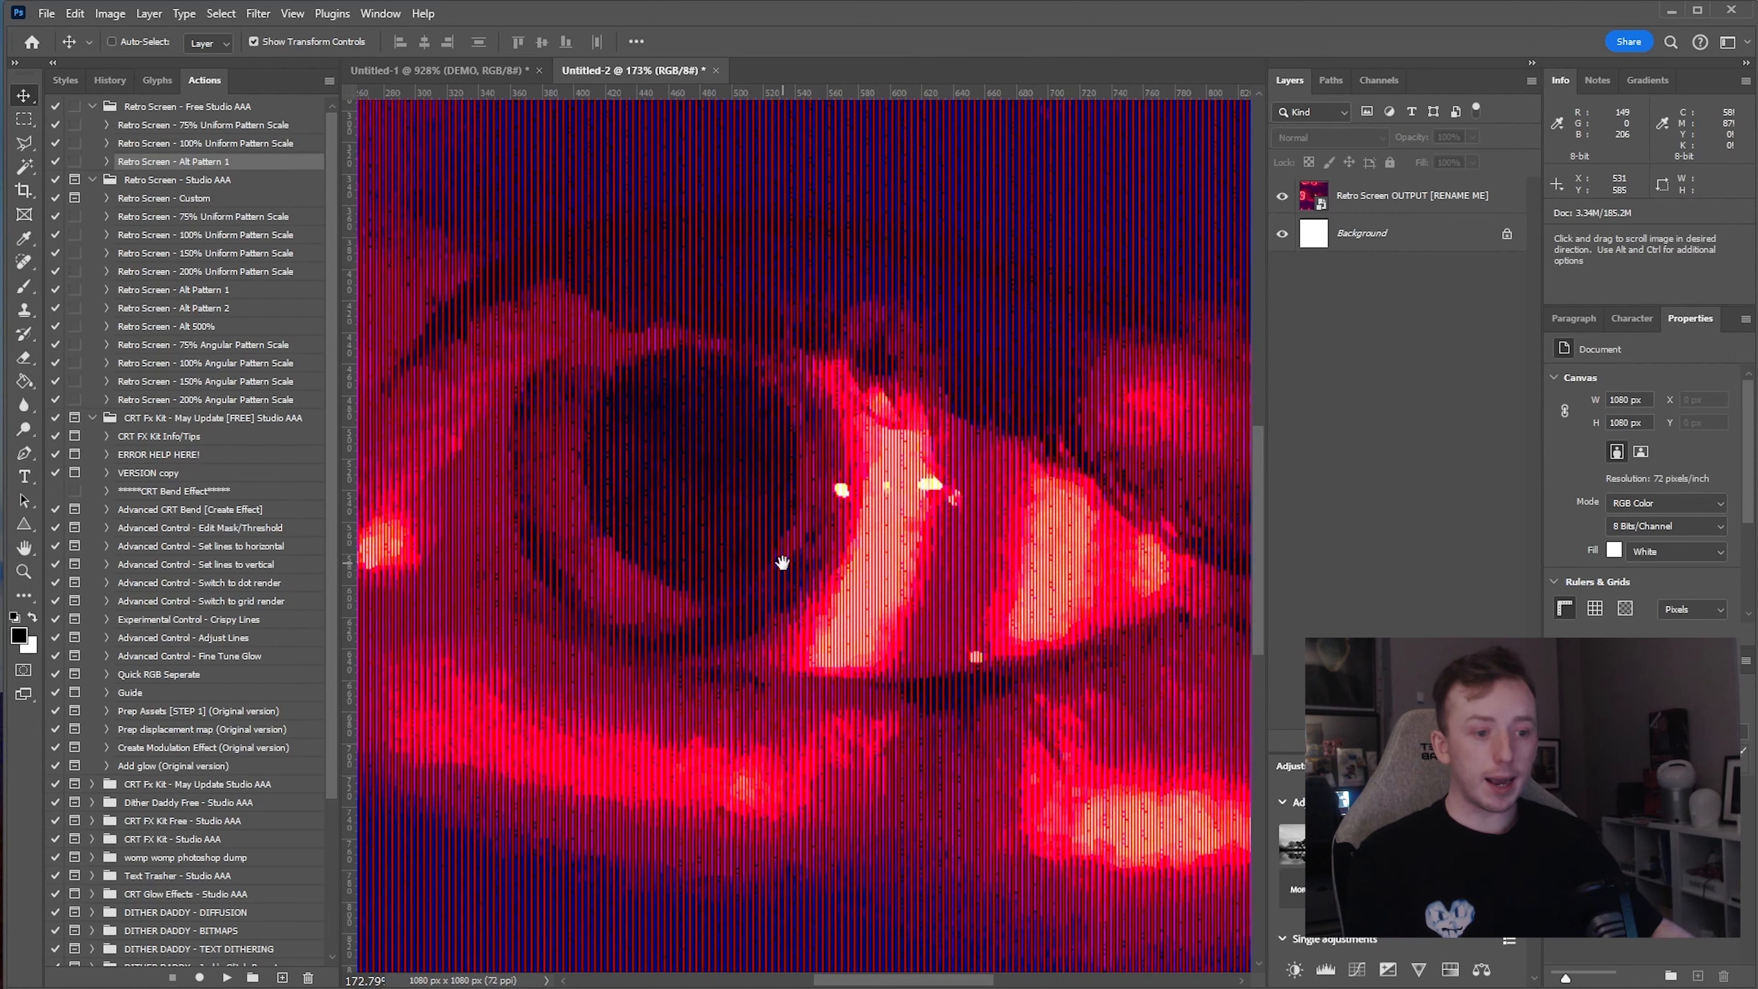
pyautogui.moveTo(810, 576); pyautogui.dragTo(734, 570)
pyautogui.scroll(9, 672, 547)
pyautogui.scroll(10, 631, 532)
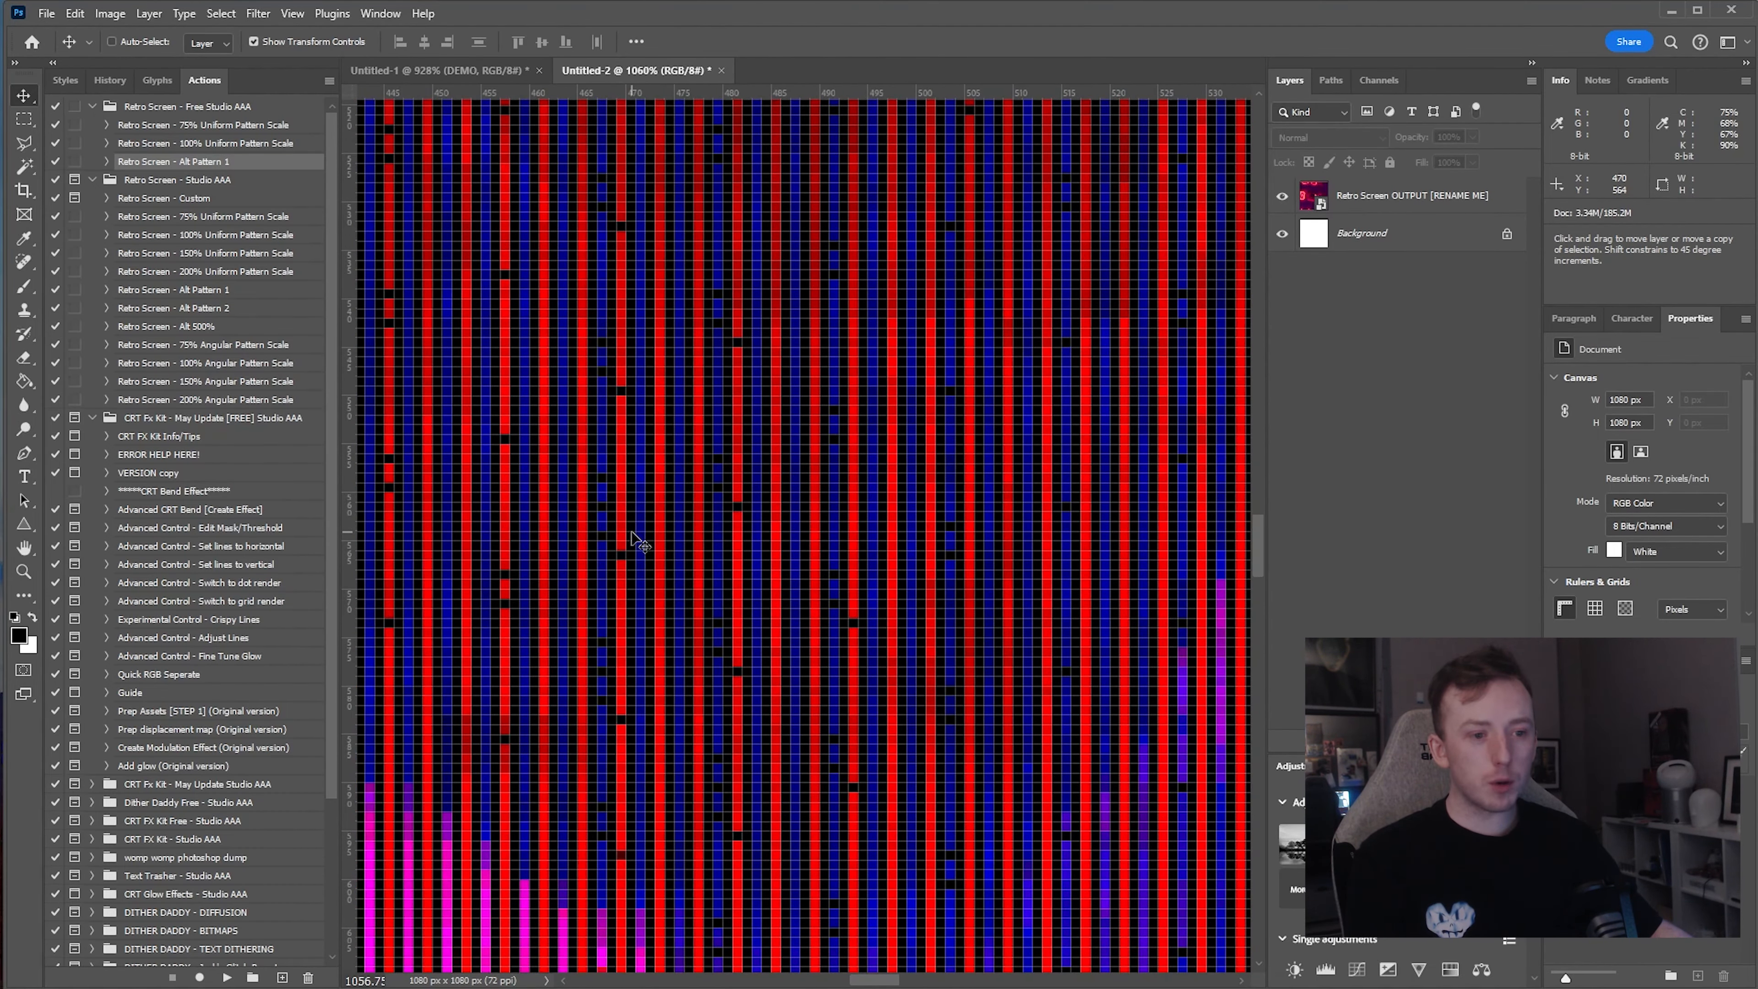
pyautogui.scroll(-14, 631, 532)
pyautogui.scroll(-3, 632, 534)
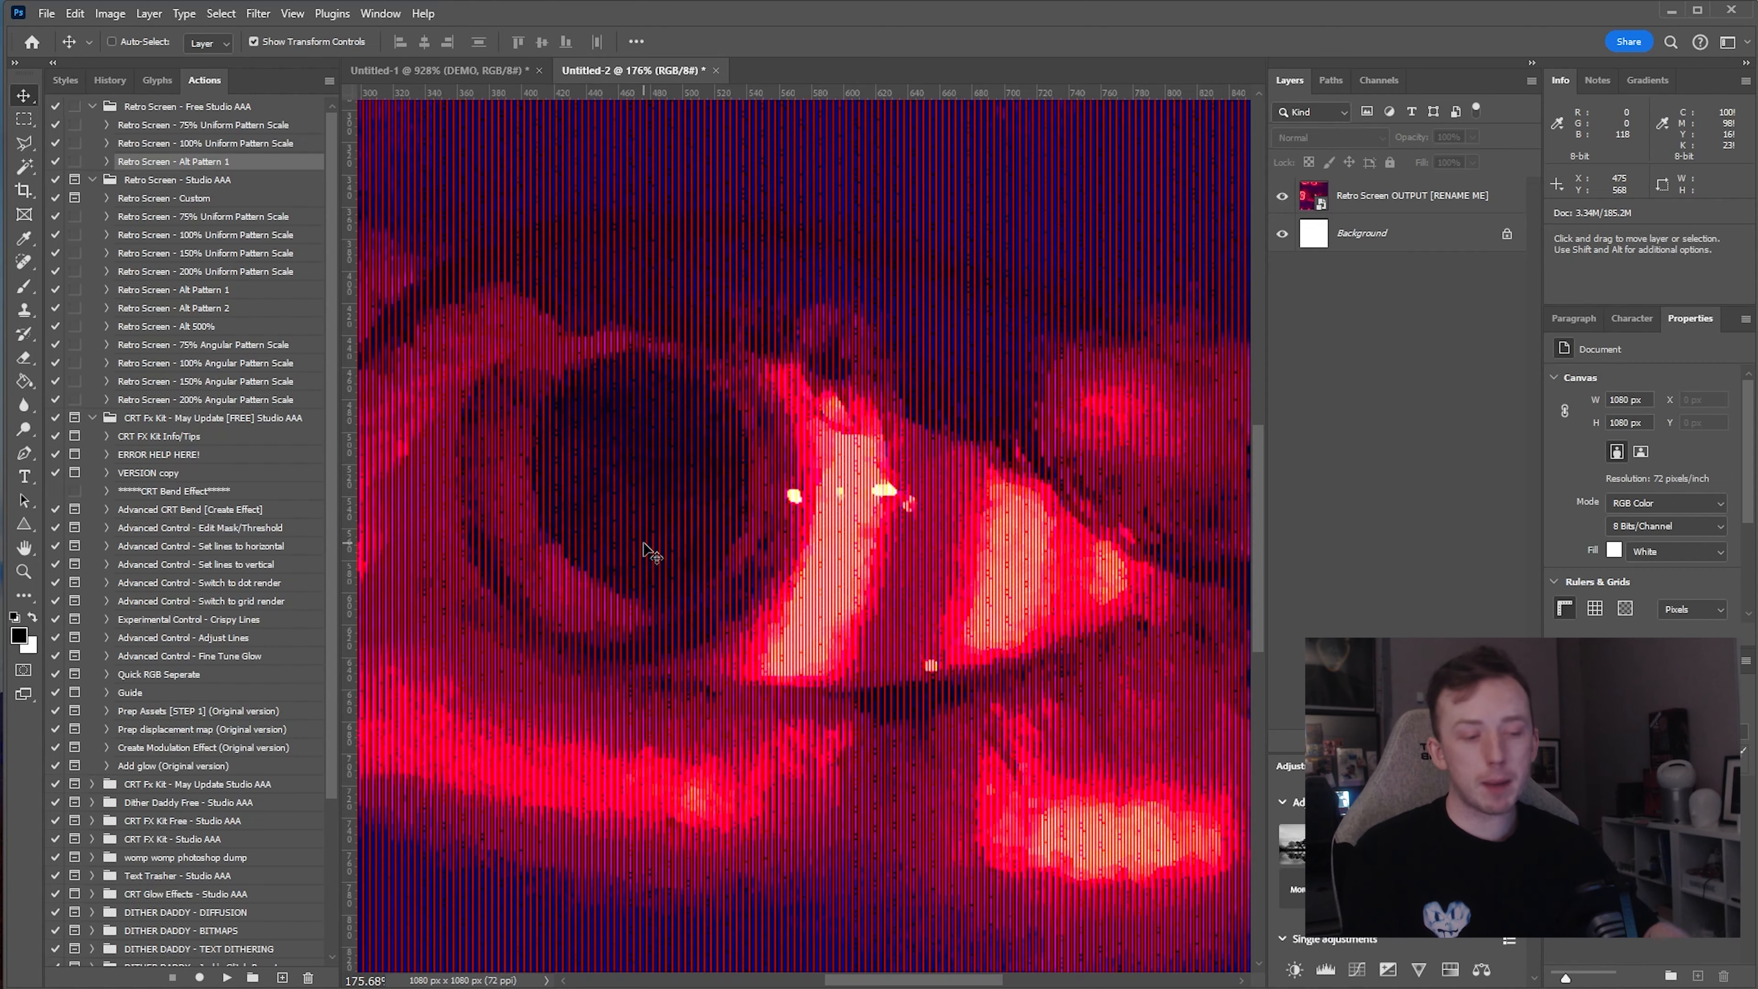
pyautogui.moveTo(698, 506); pyautogui.dragTo(795, 486)
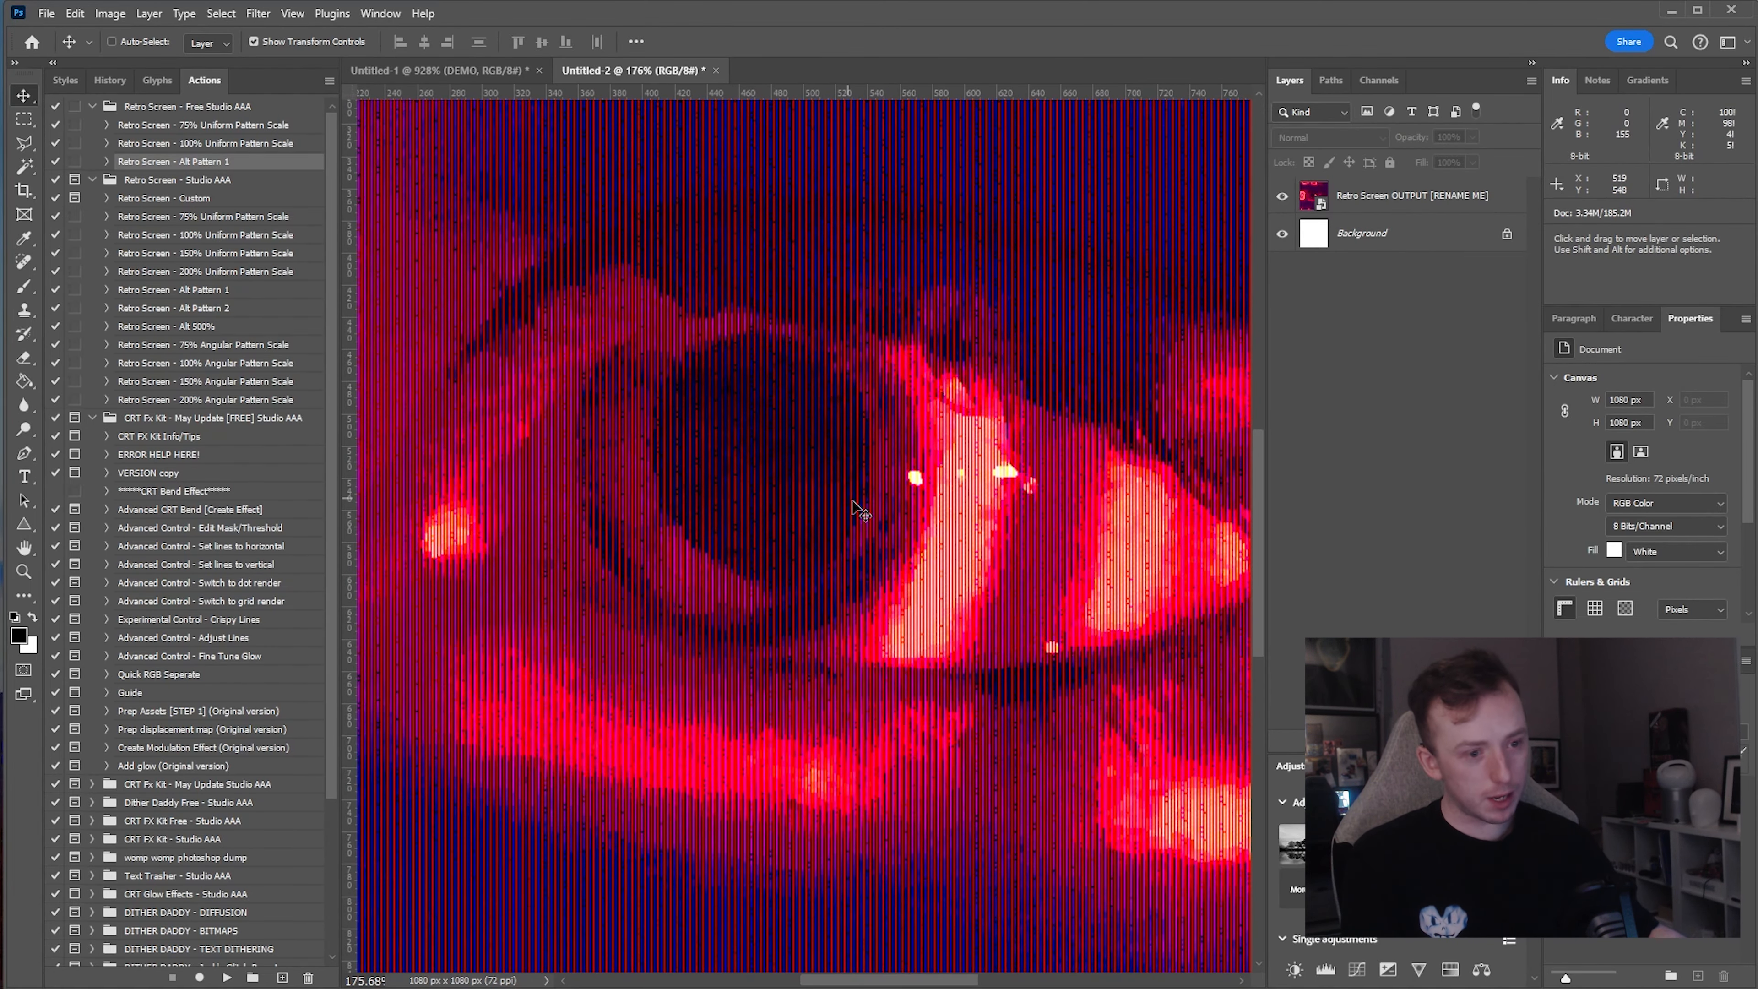
pyautogui.scroll(5, 858, 509)
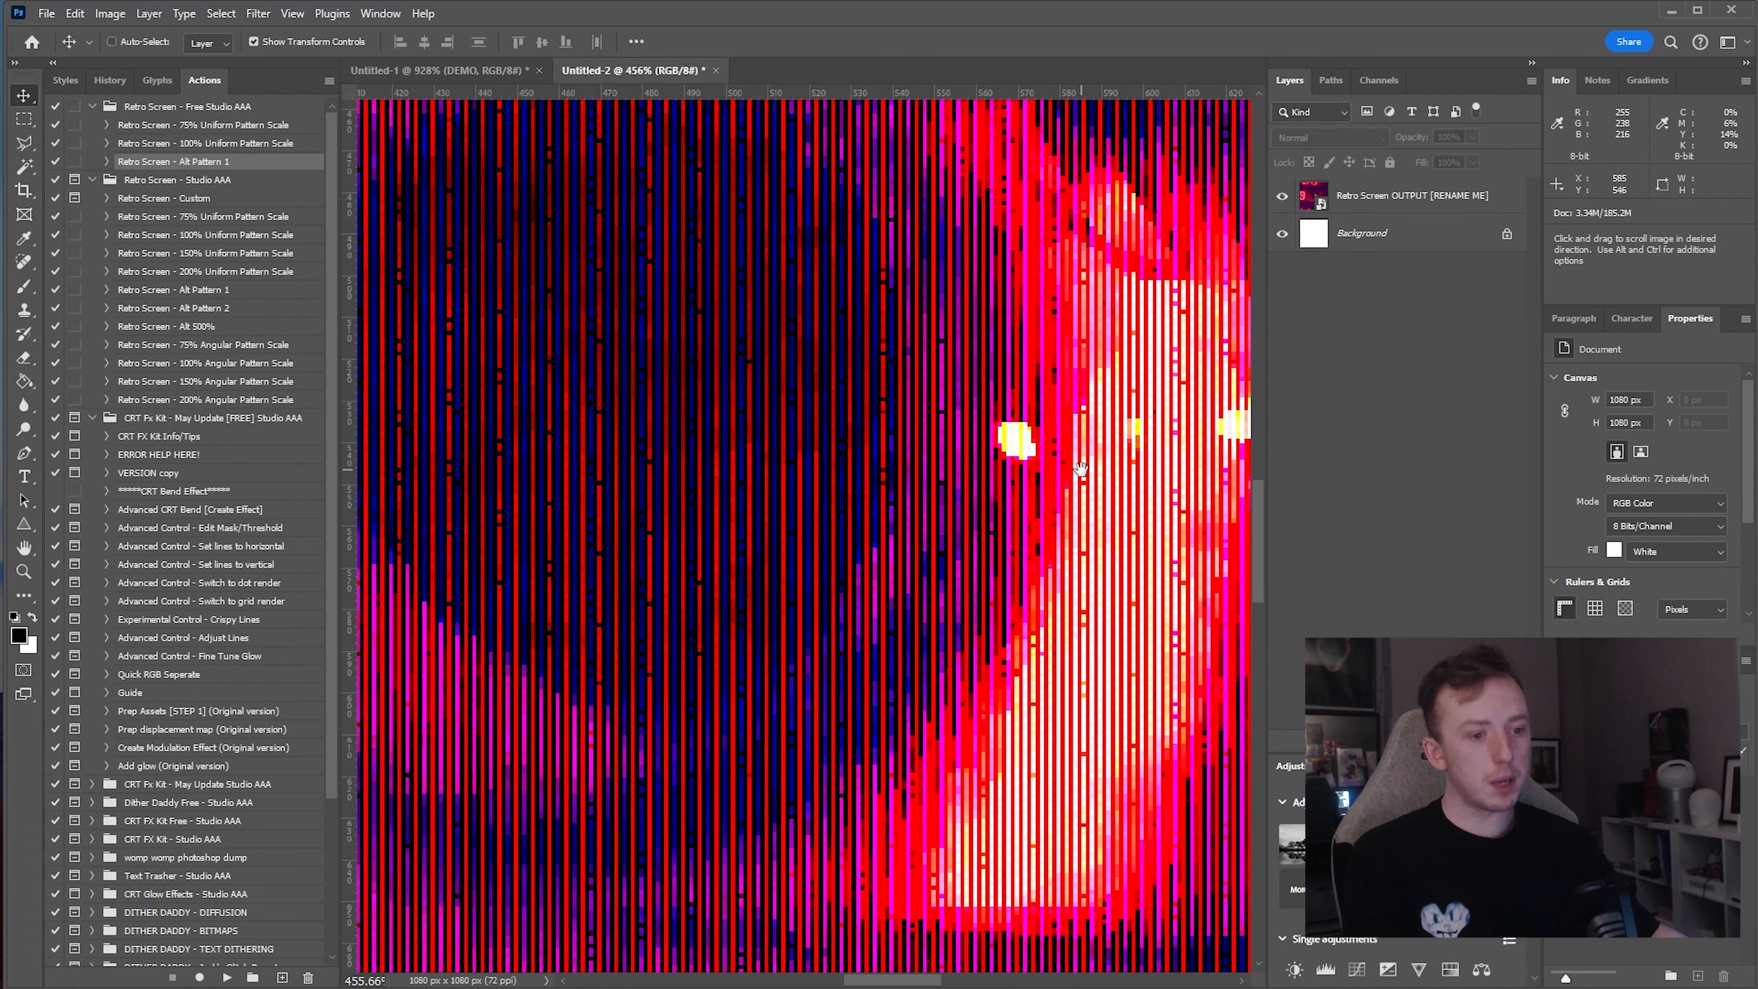
pyautogui.moveTo(1081, 469); pyautogui.dragTo(1136, 546)
pyautogui.scroll(-3, 1136, 547)
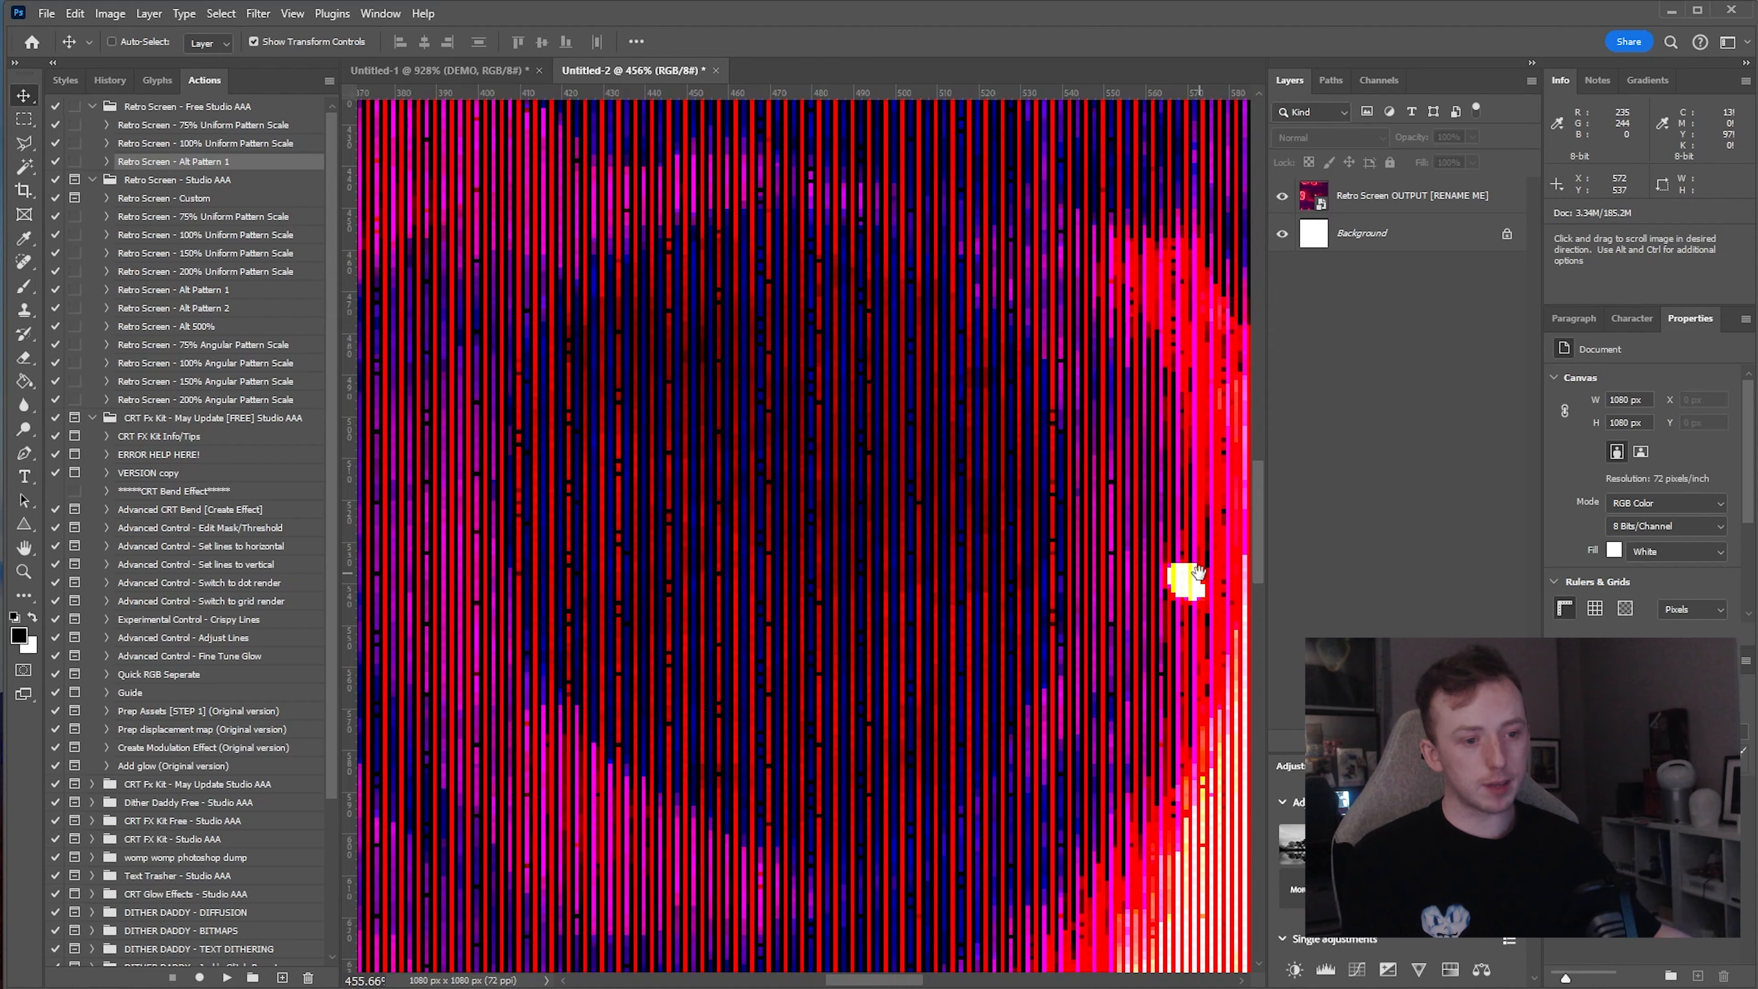
pyautogui.scroll(-6, 978, 541)
pyautogui.scroll(6, 976, 537)
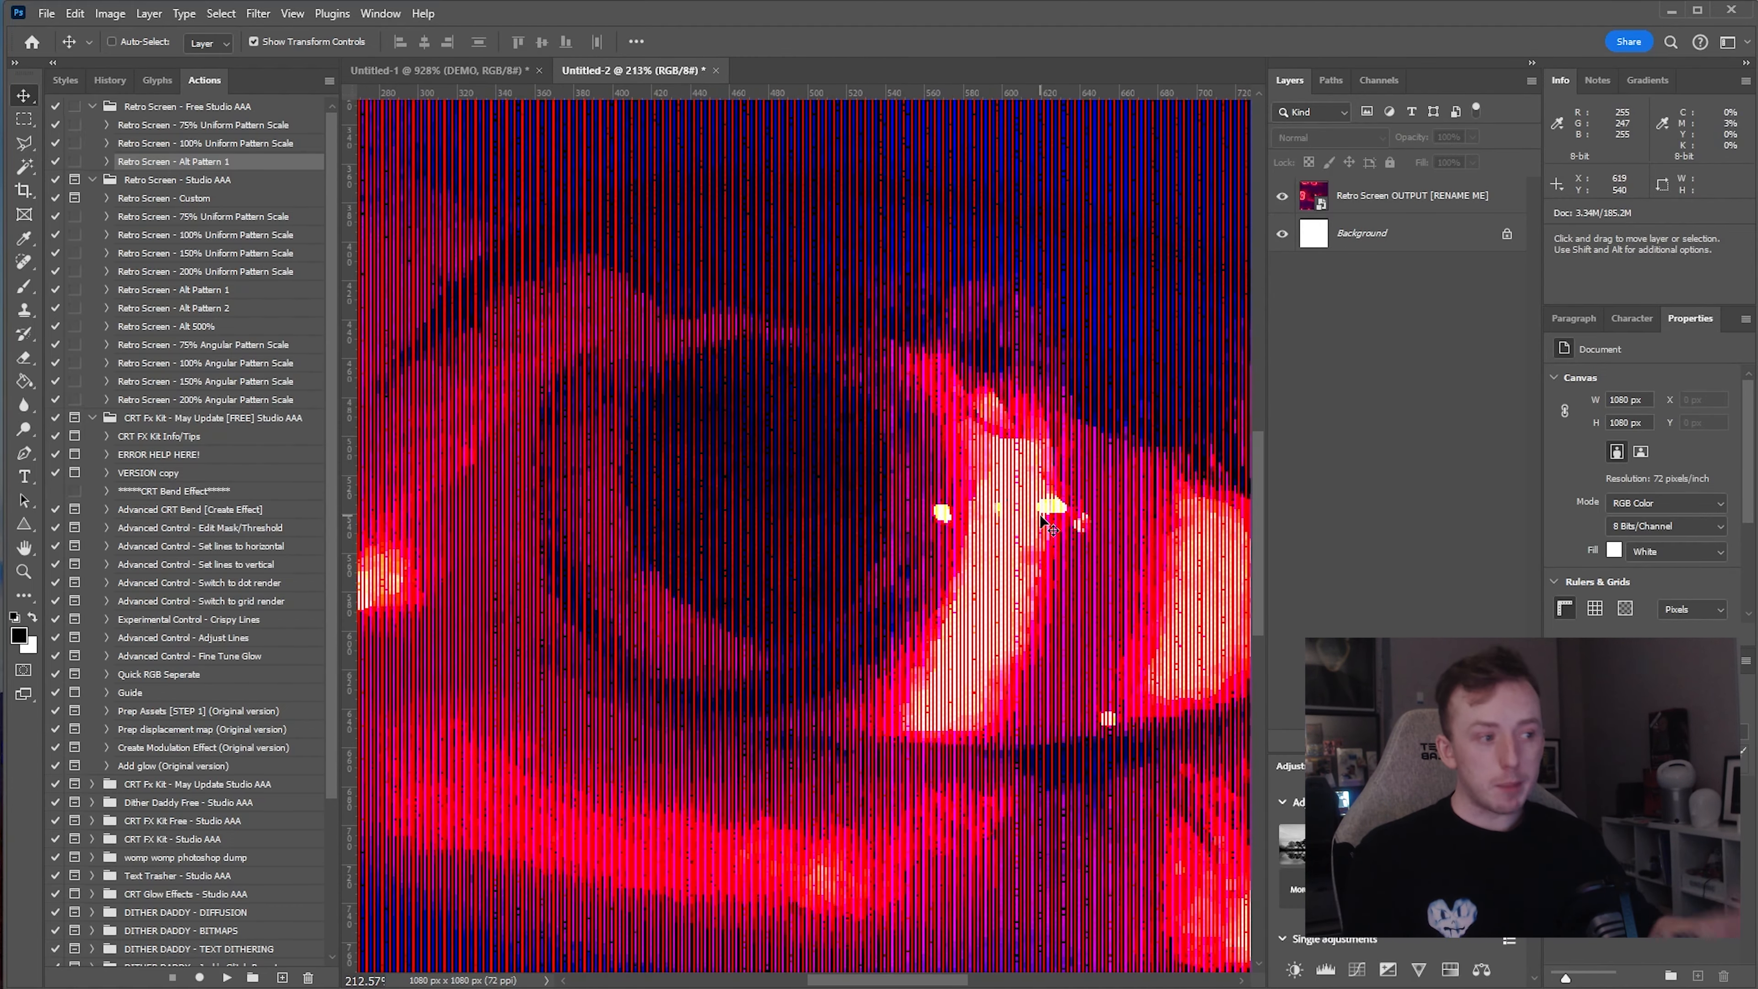
# - Open the Retro Screen OUTPUT smart object's contents and review its pattern layers, ending with V - MANUAL SCALE OPTION selected
pyautogui.click(1310, 201)
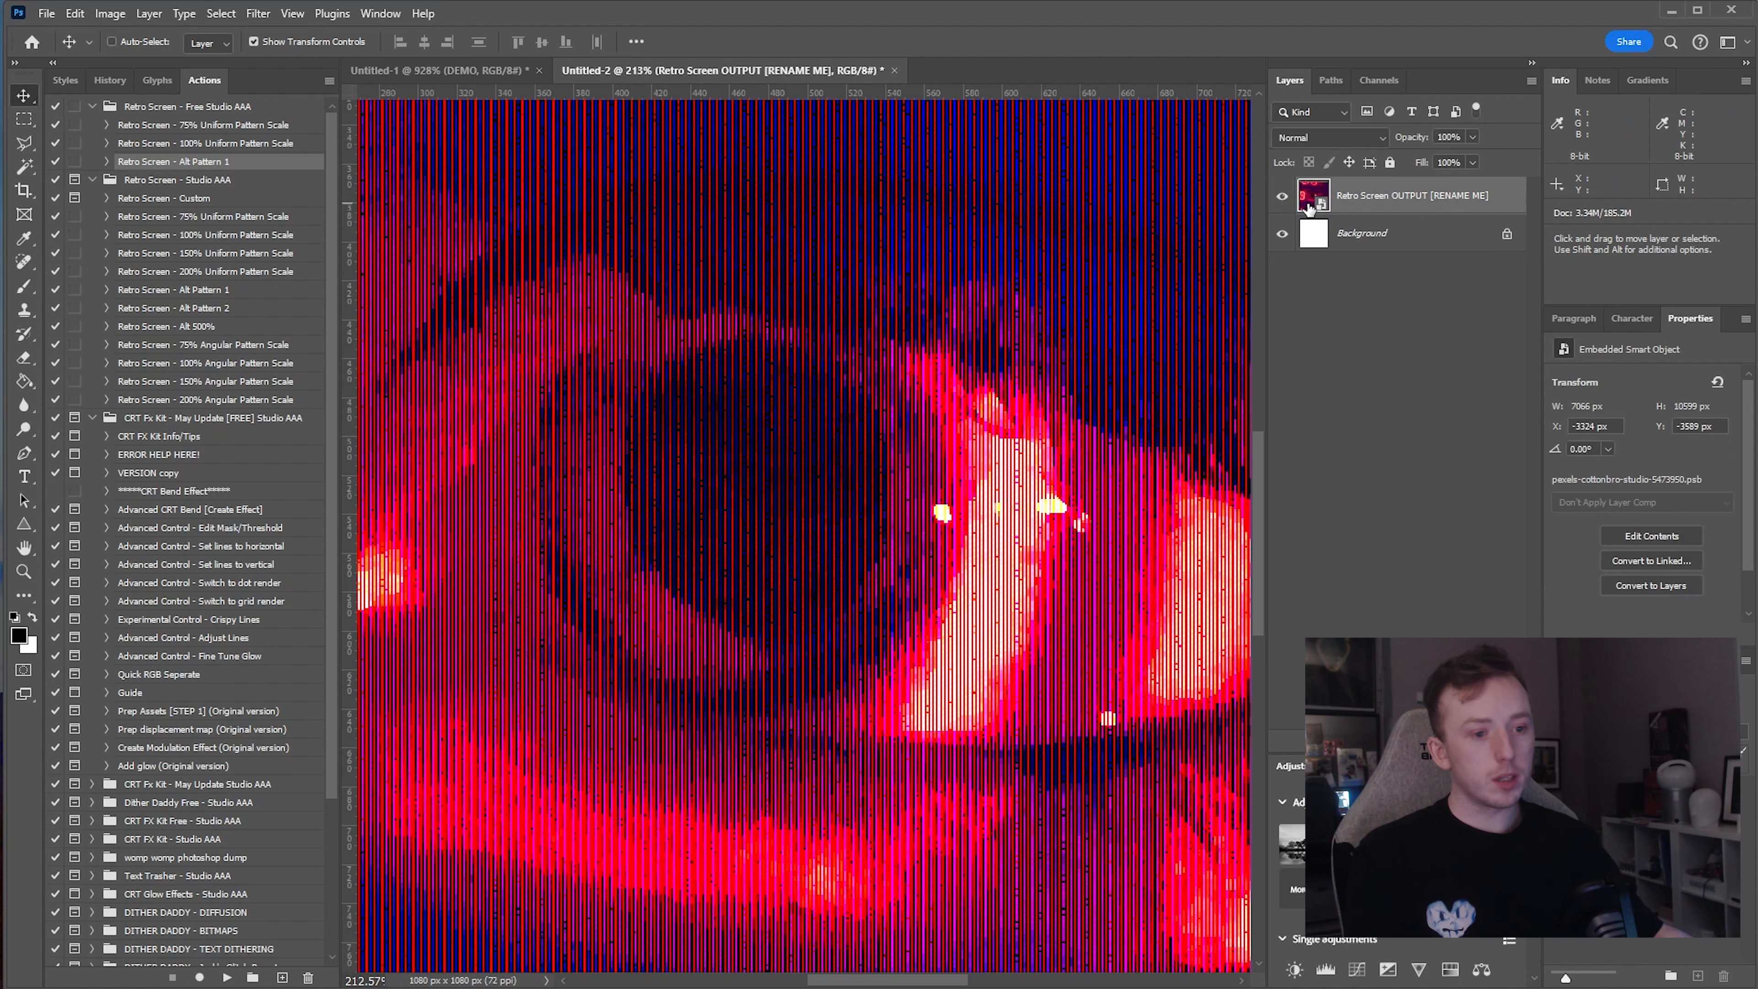
pyautogui.doubleClick(1311, 197)
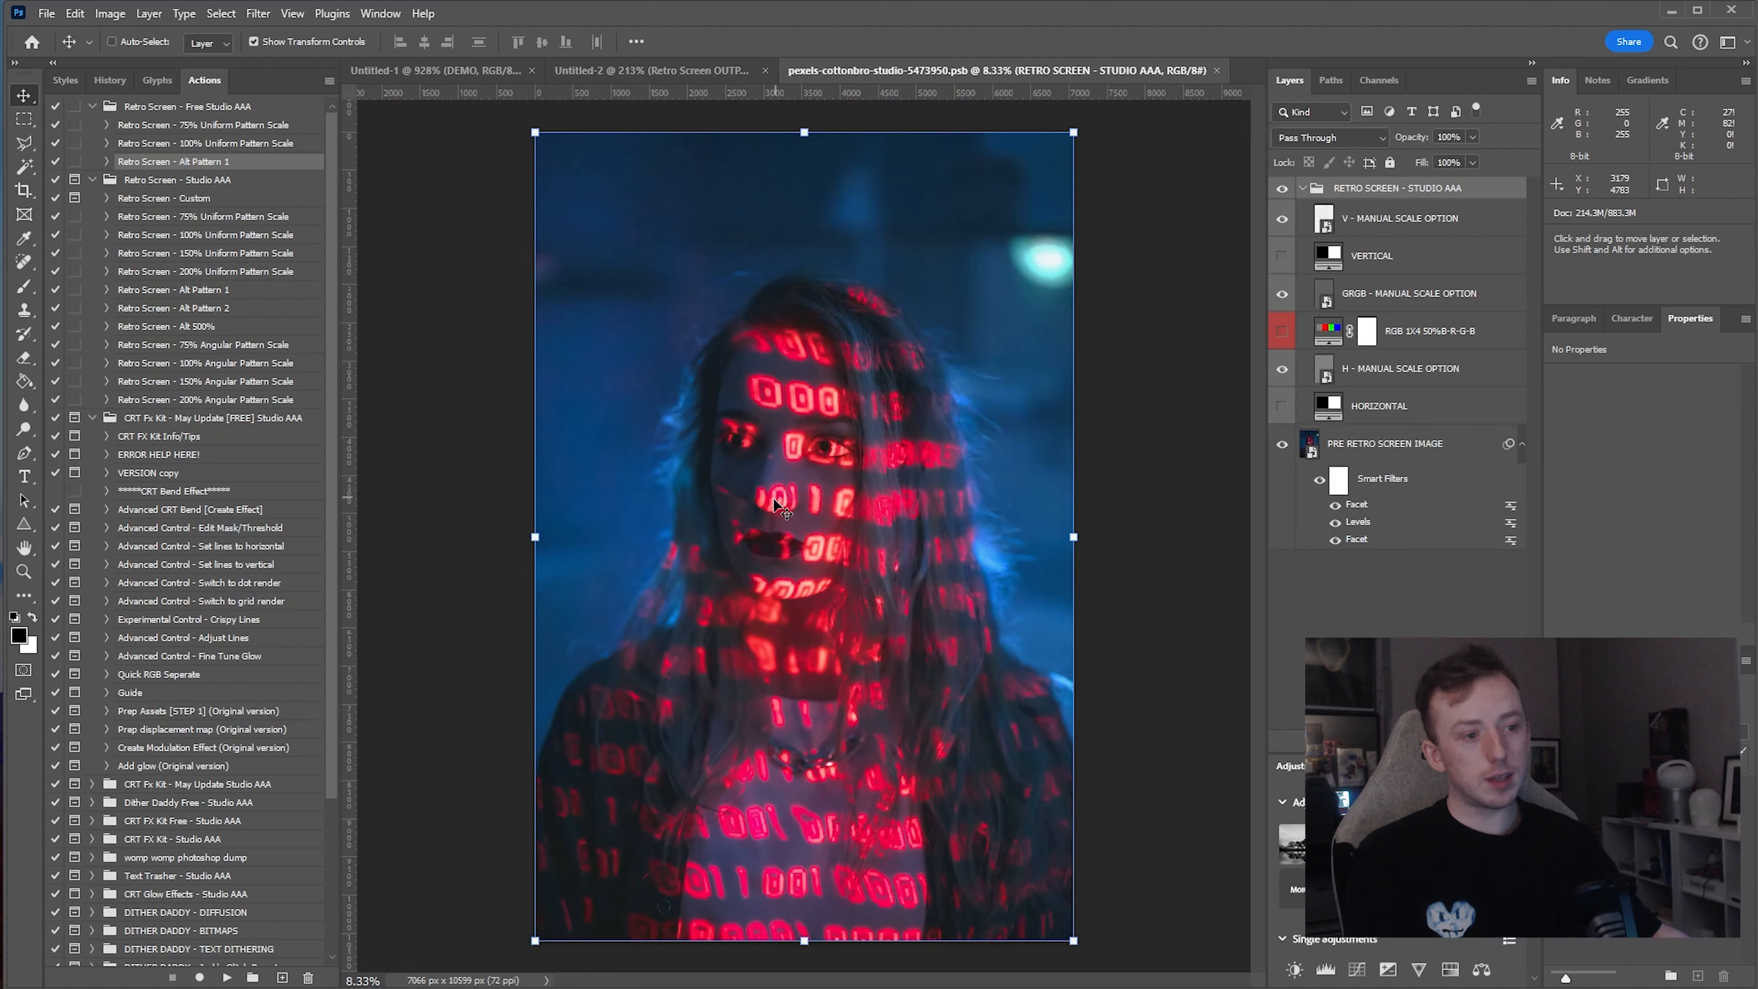
pyautogui.click(1337, 579)
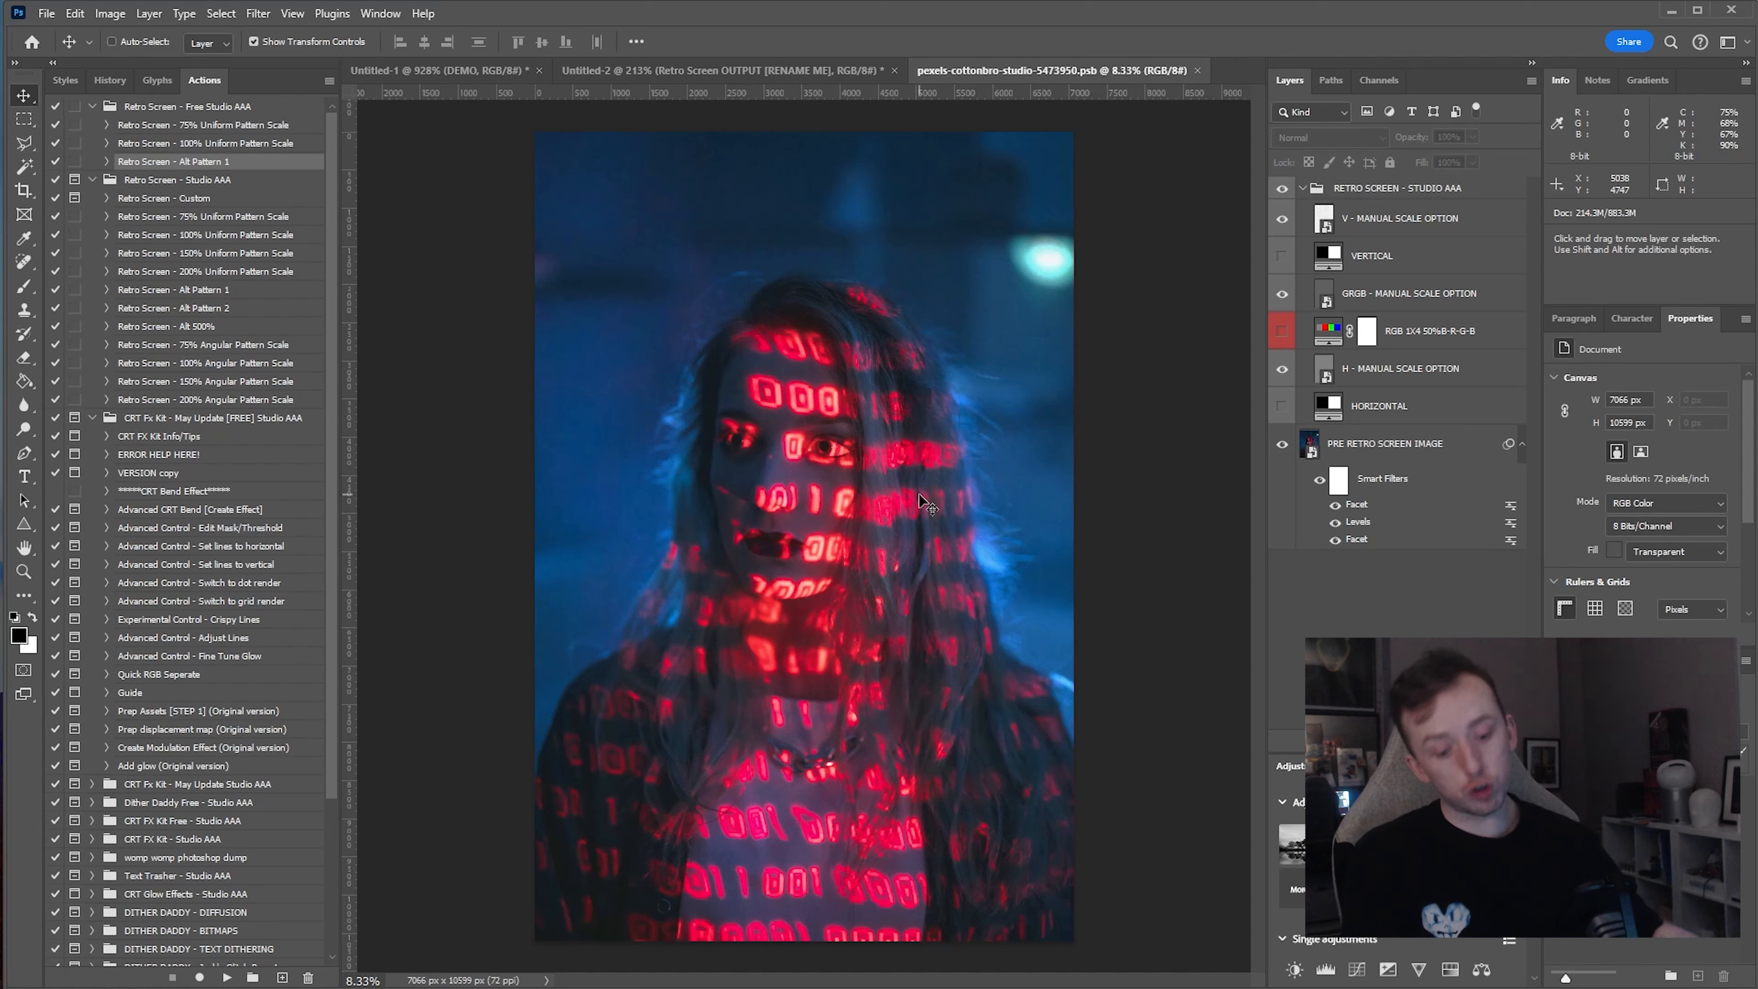
pyautogui.click(1360, 375)
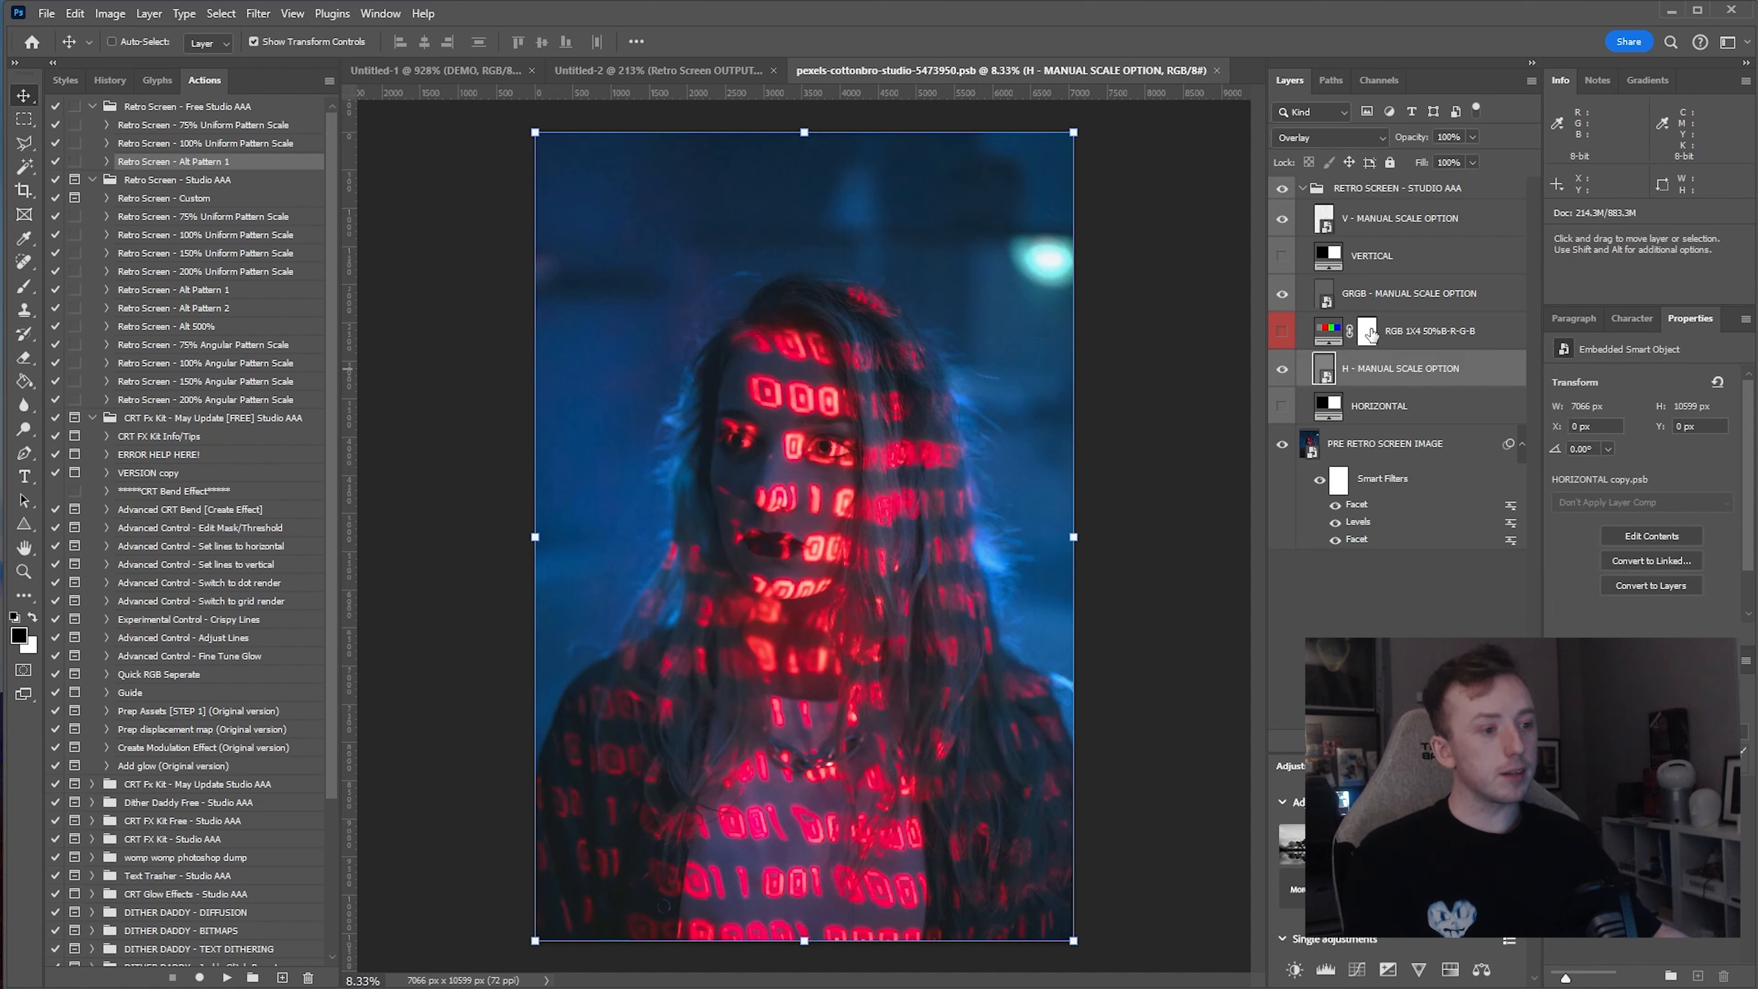
pyautogui.click(1372, 329)
pyautogui.click(1391, 235)
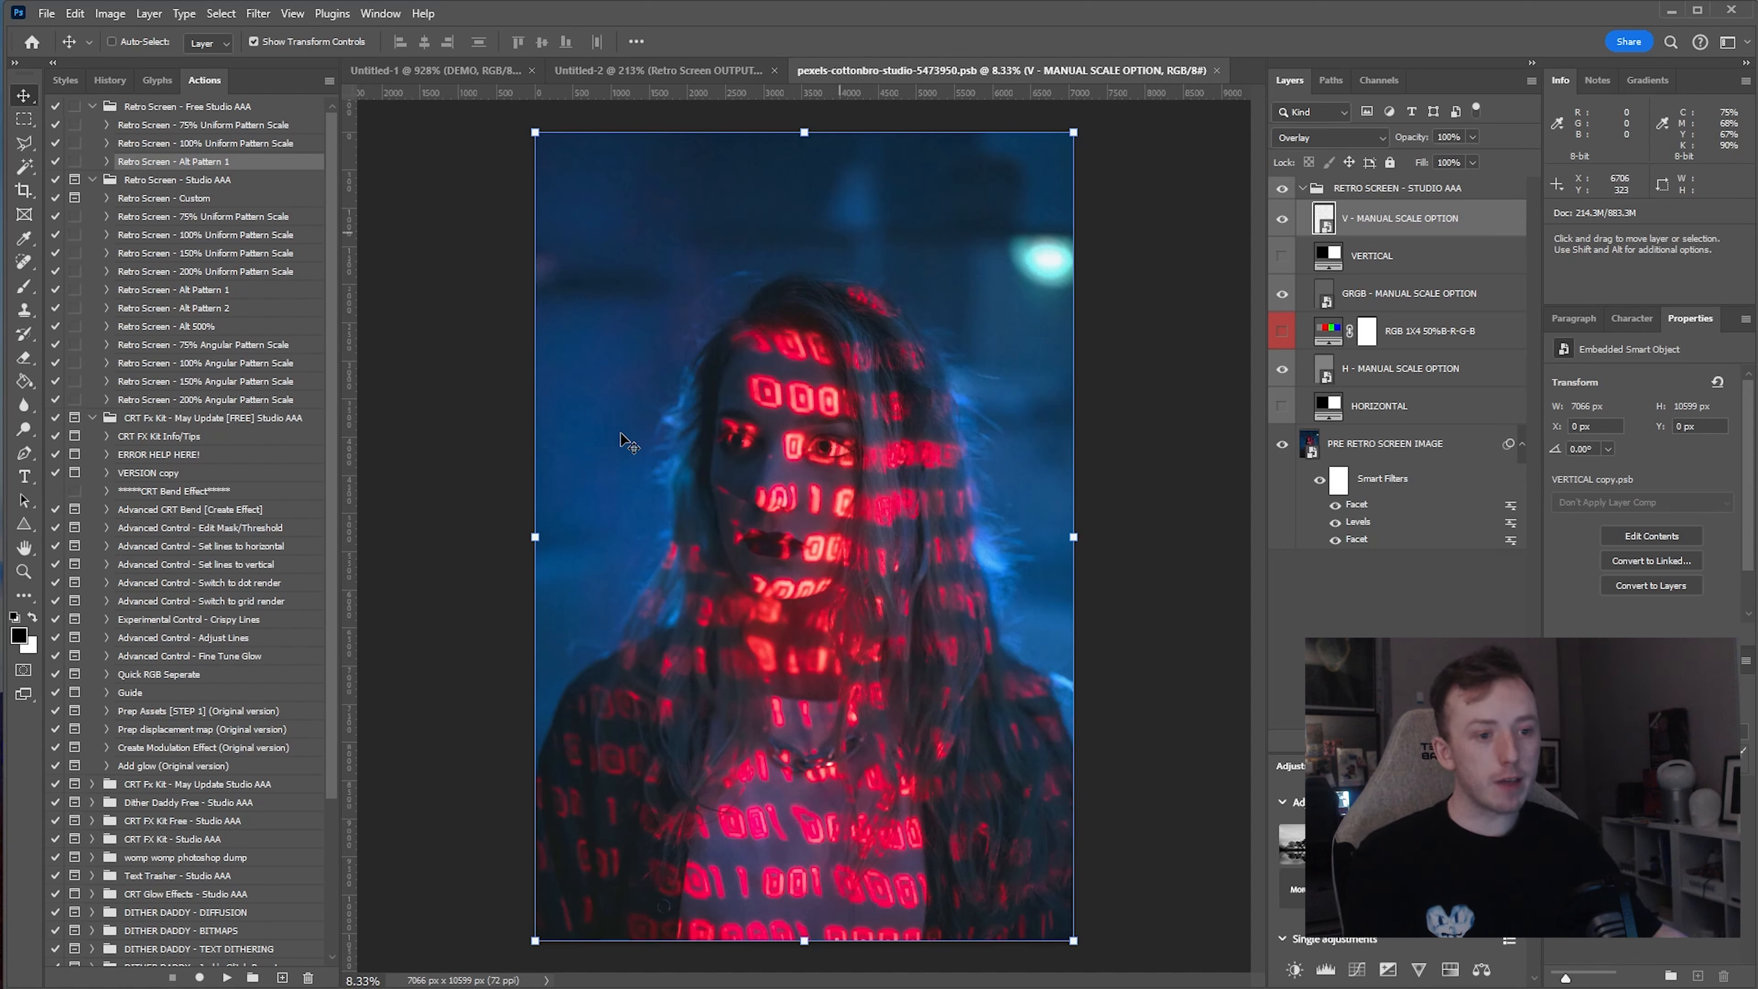
# - Save a copy of the full-size image as DEMO.jpg at JPEG quality 12 with the Baseline ("Standard") format
pyautogui.click(46, 13)
pyautogui.click(111, 252)
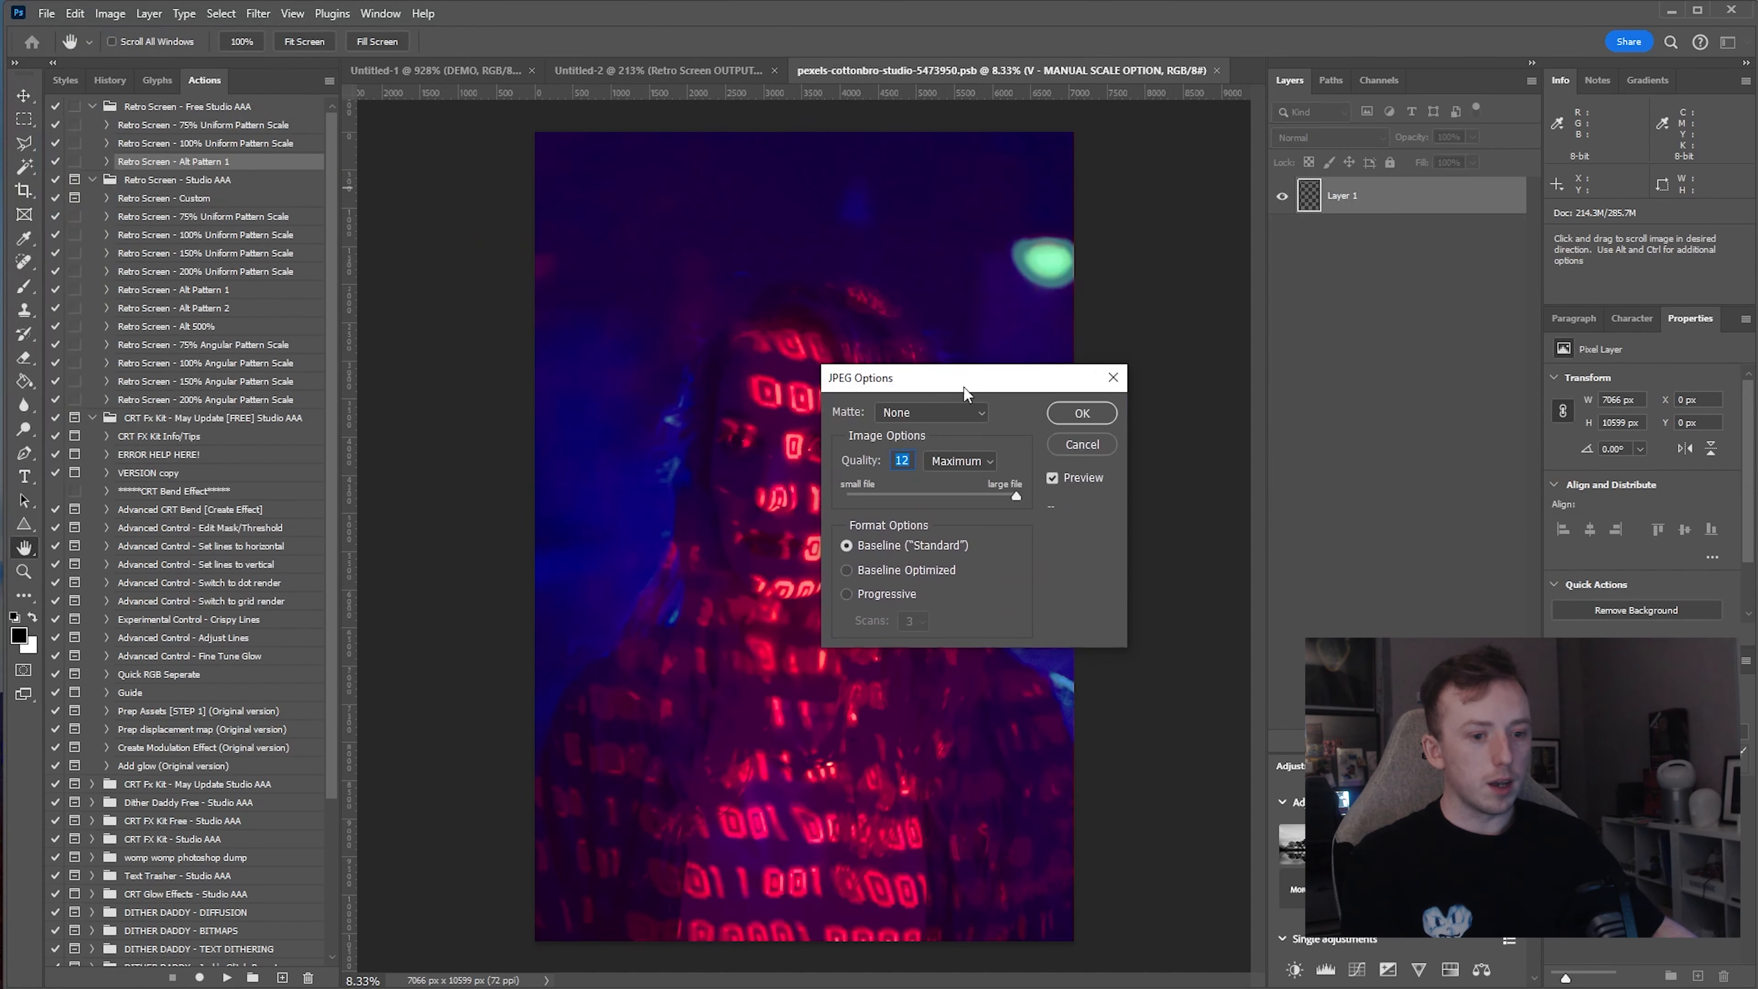
pyautogui.moveTo(956, 390); pyautogui.dragTo(1134, 308)
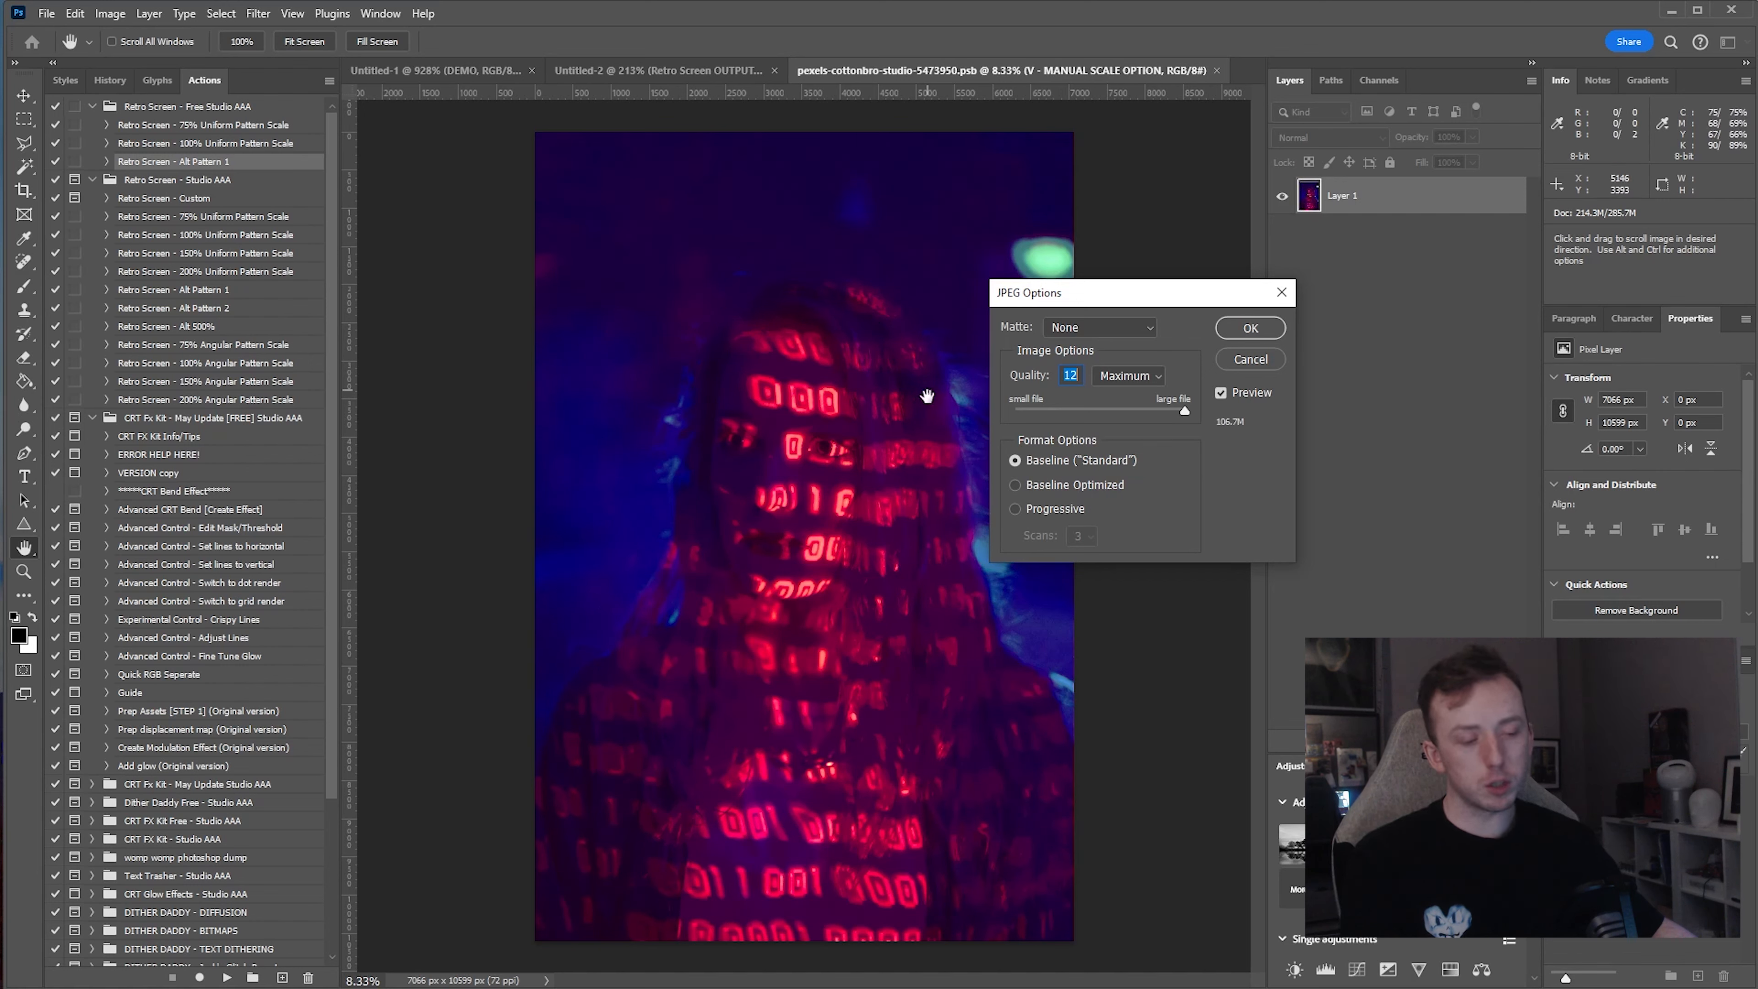
pyautogui.click(1250, 329)
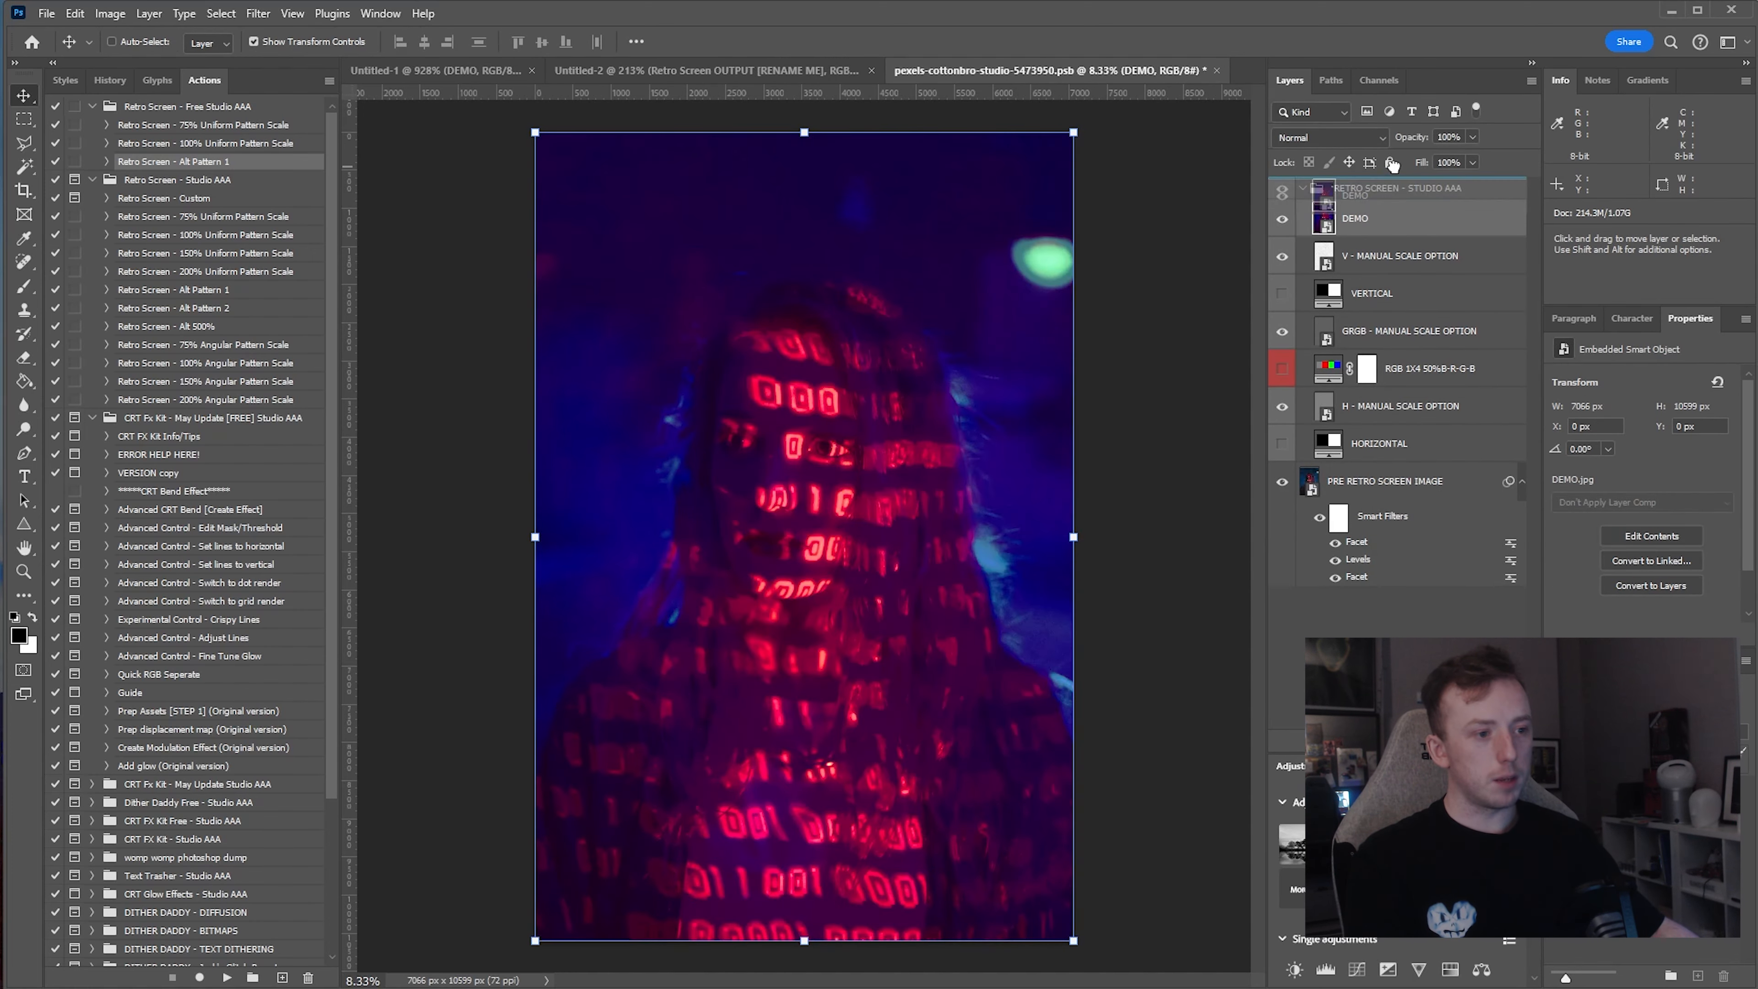
# - Examine the placed DEMO image's line pattern around the eye and the nearby digits at different magnifications
pyautogui.scroll(10, 836, 463)
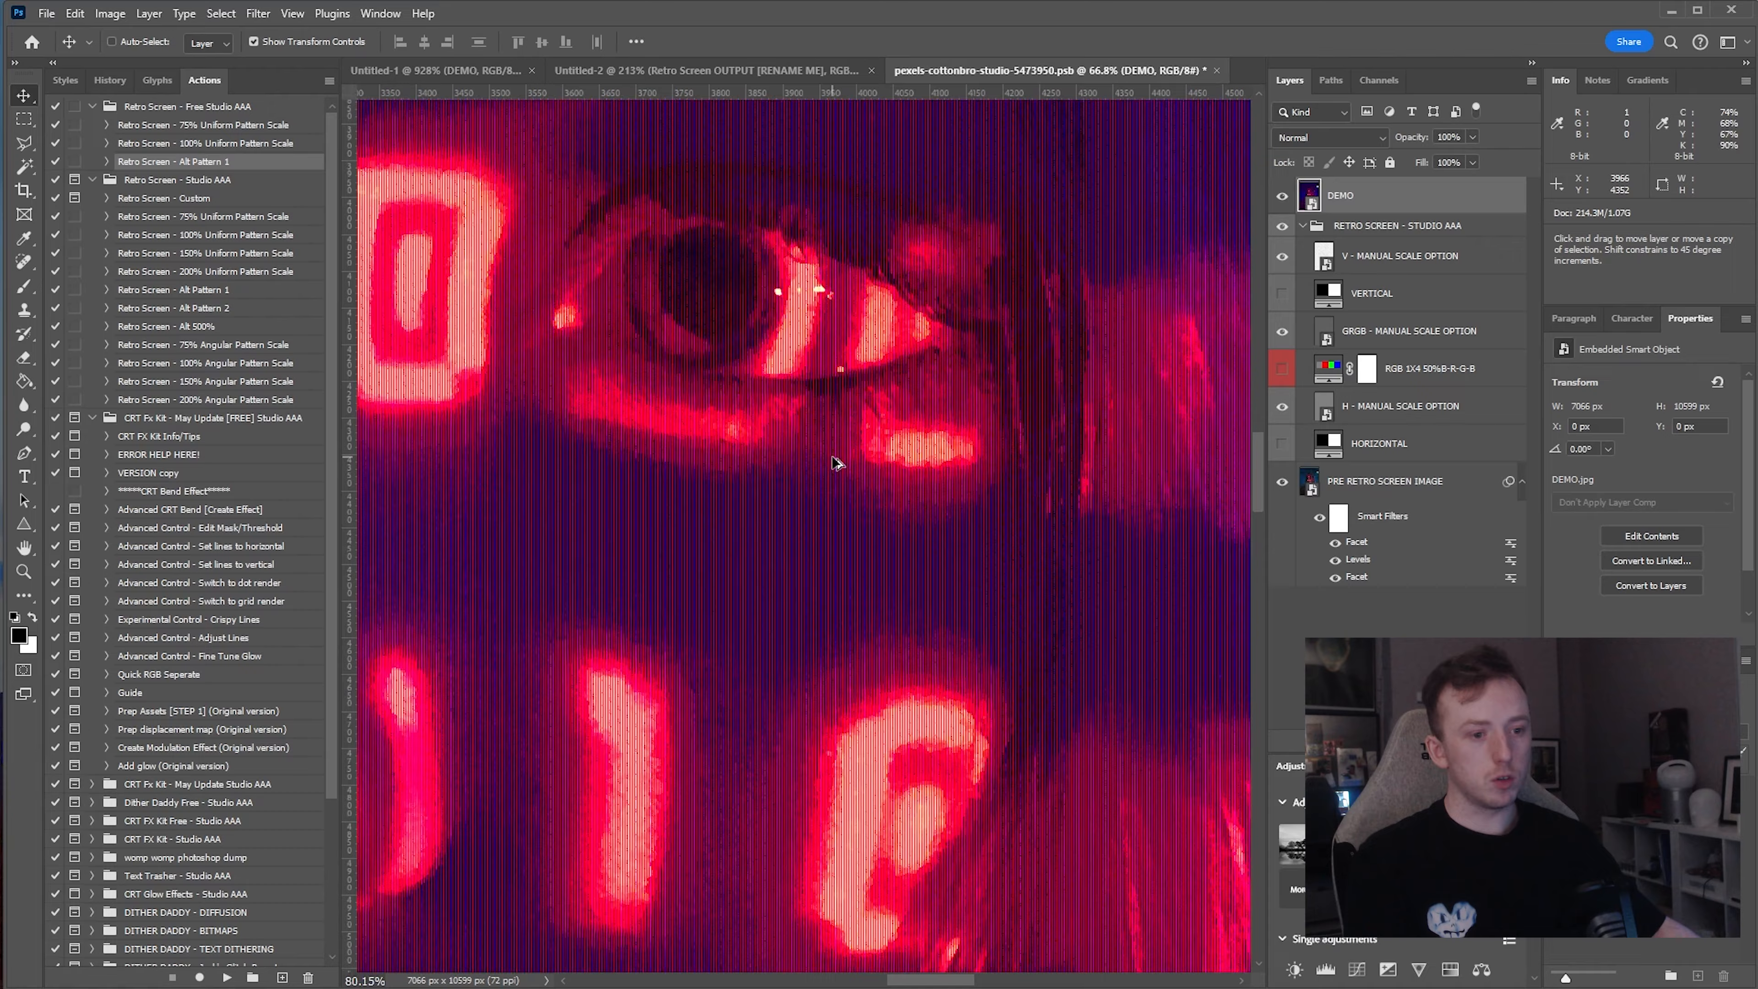
pyautogui.moveTo(830, 464); pyautogui.dragTo(1158, 727)
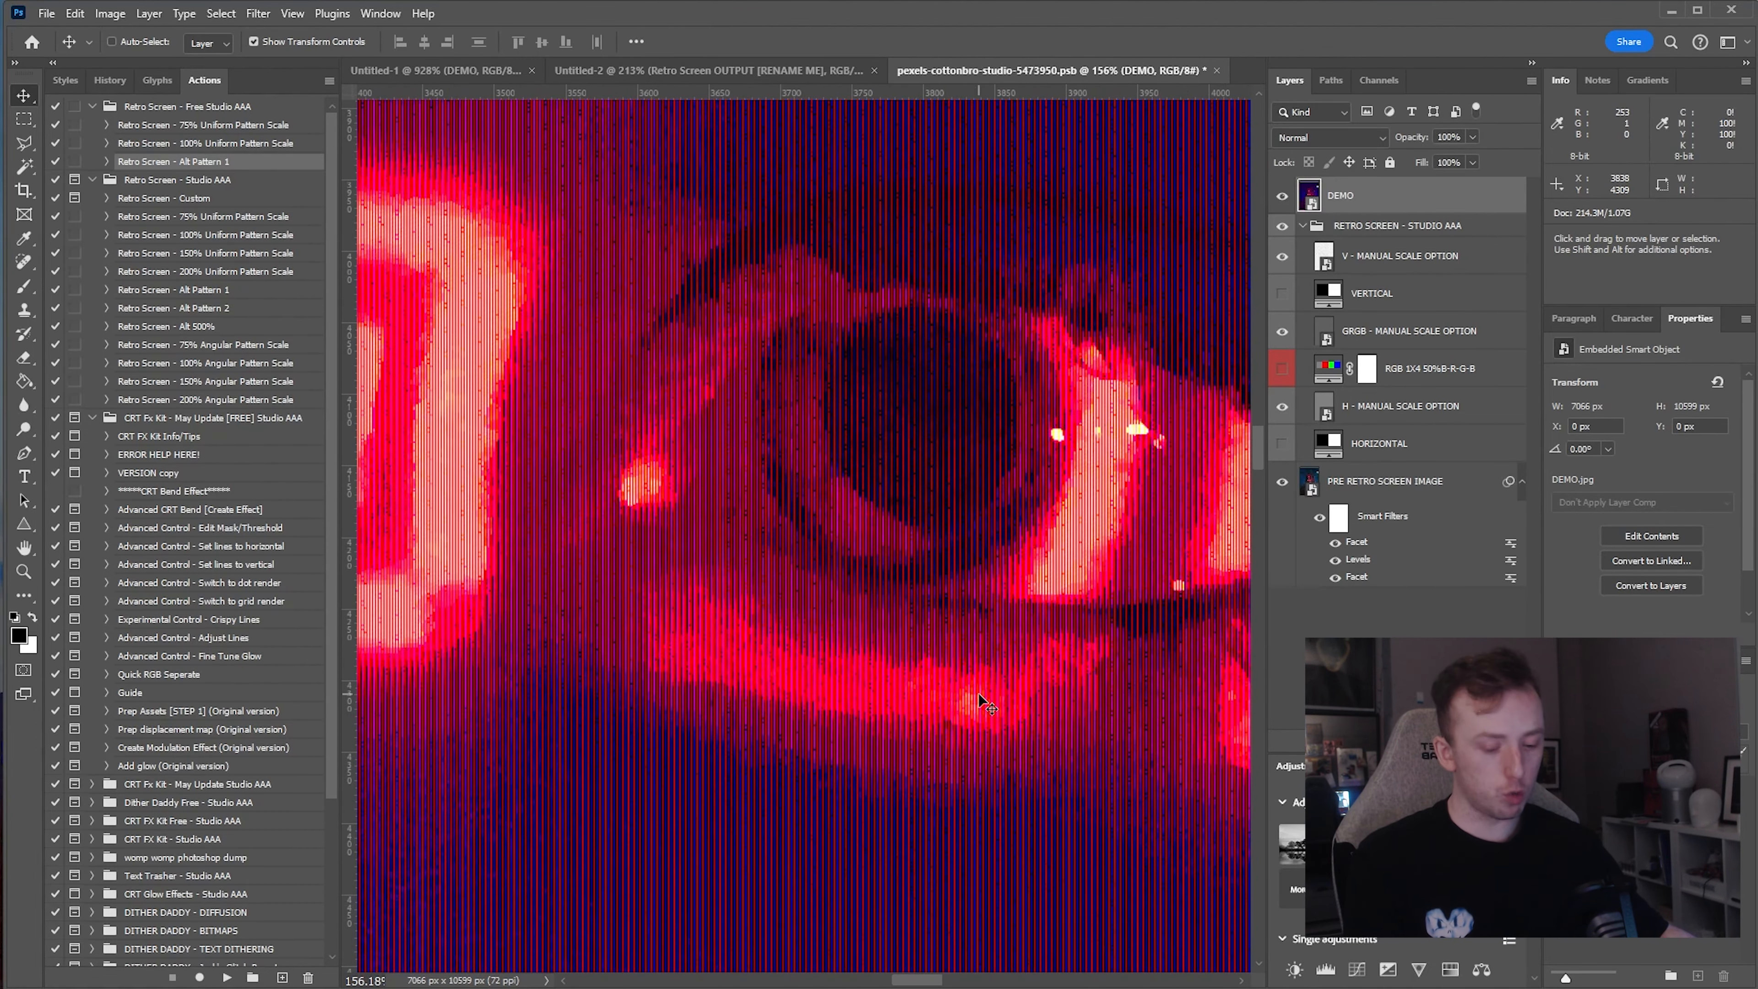
pyautogui.scroll(-4, 979, 694)
pyautogui.scroll(7, 978, 694)
pyautogui.scroll(-3, 979, 694)
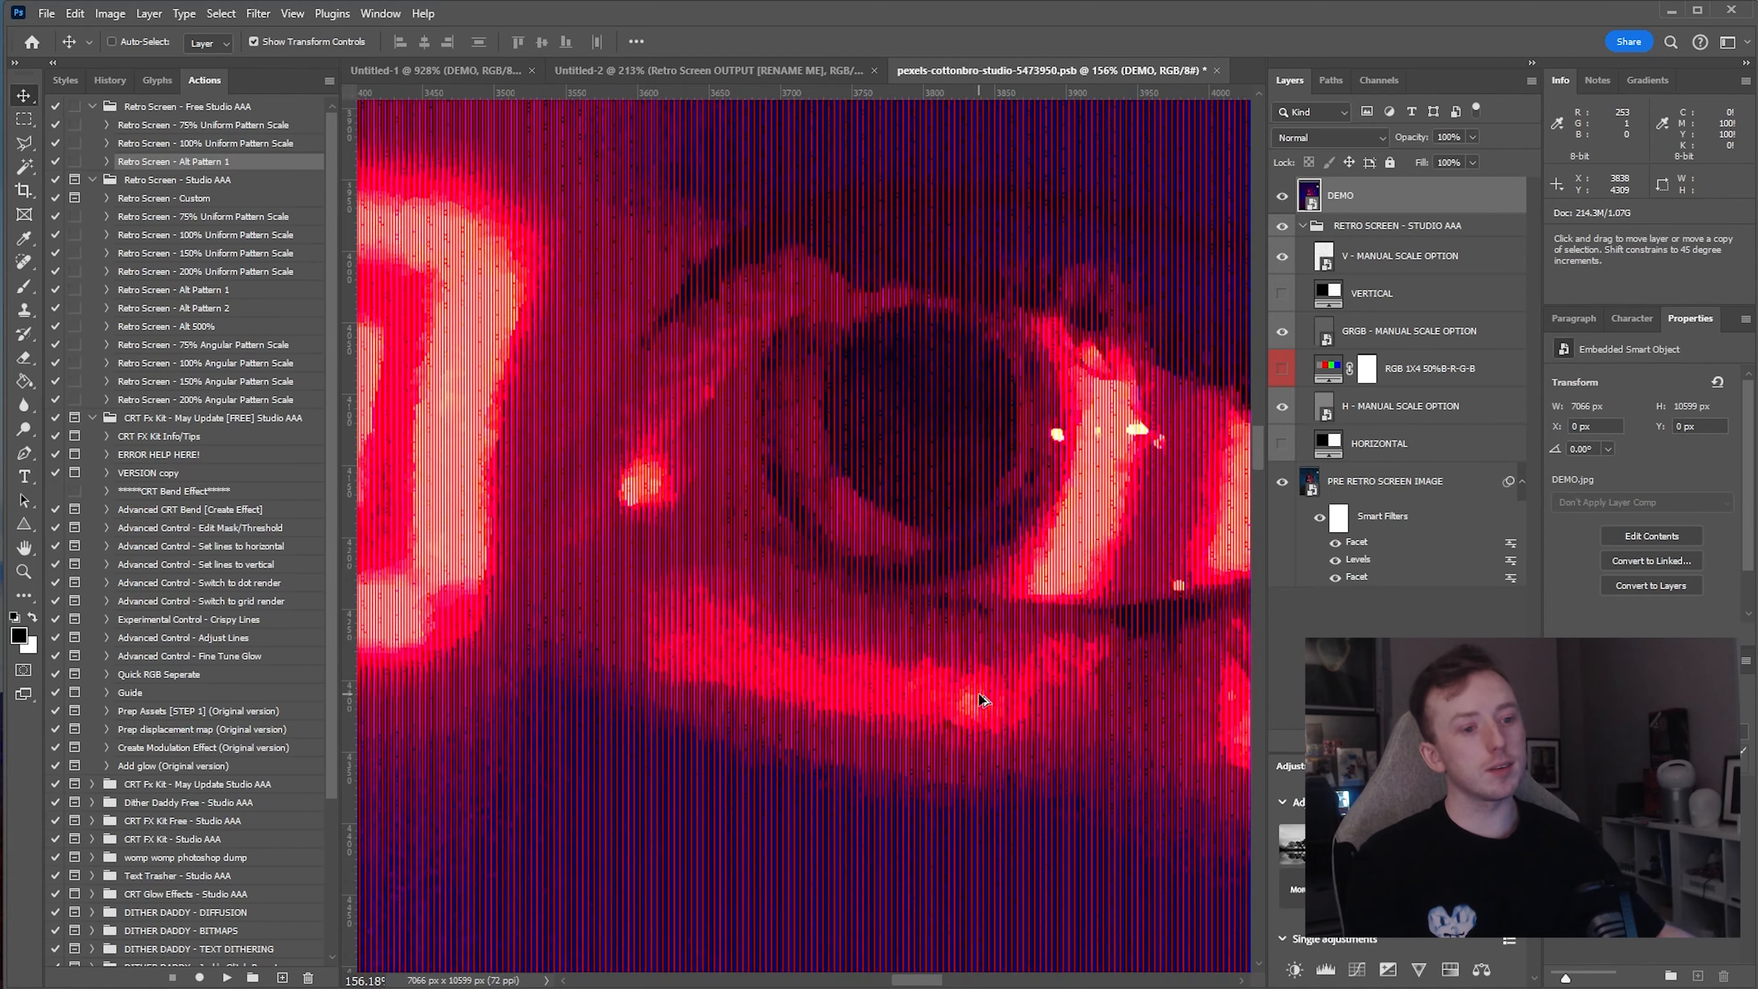
pyautogui.scroll(-5, 979, 694)
pyautogui.moveTo(899, 647); pyautogui.dragTo(694, 331)
pyautogui.scroll(5, 694, 332)
pyautogui.moveTo(964, 290); pyautogui.dragTo(864, 511)
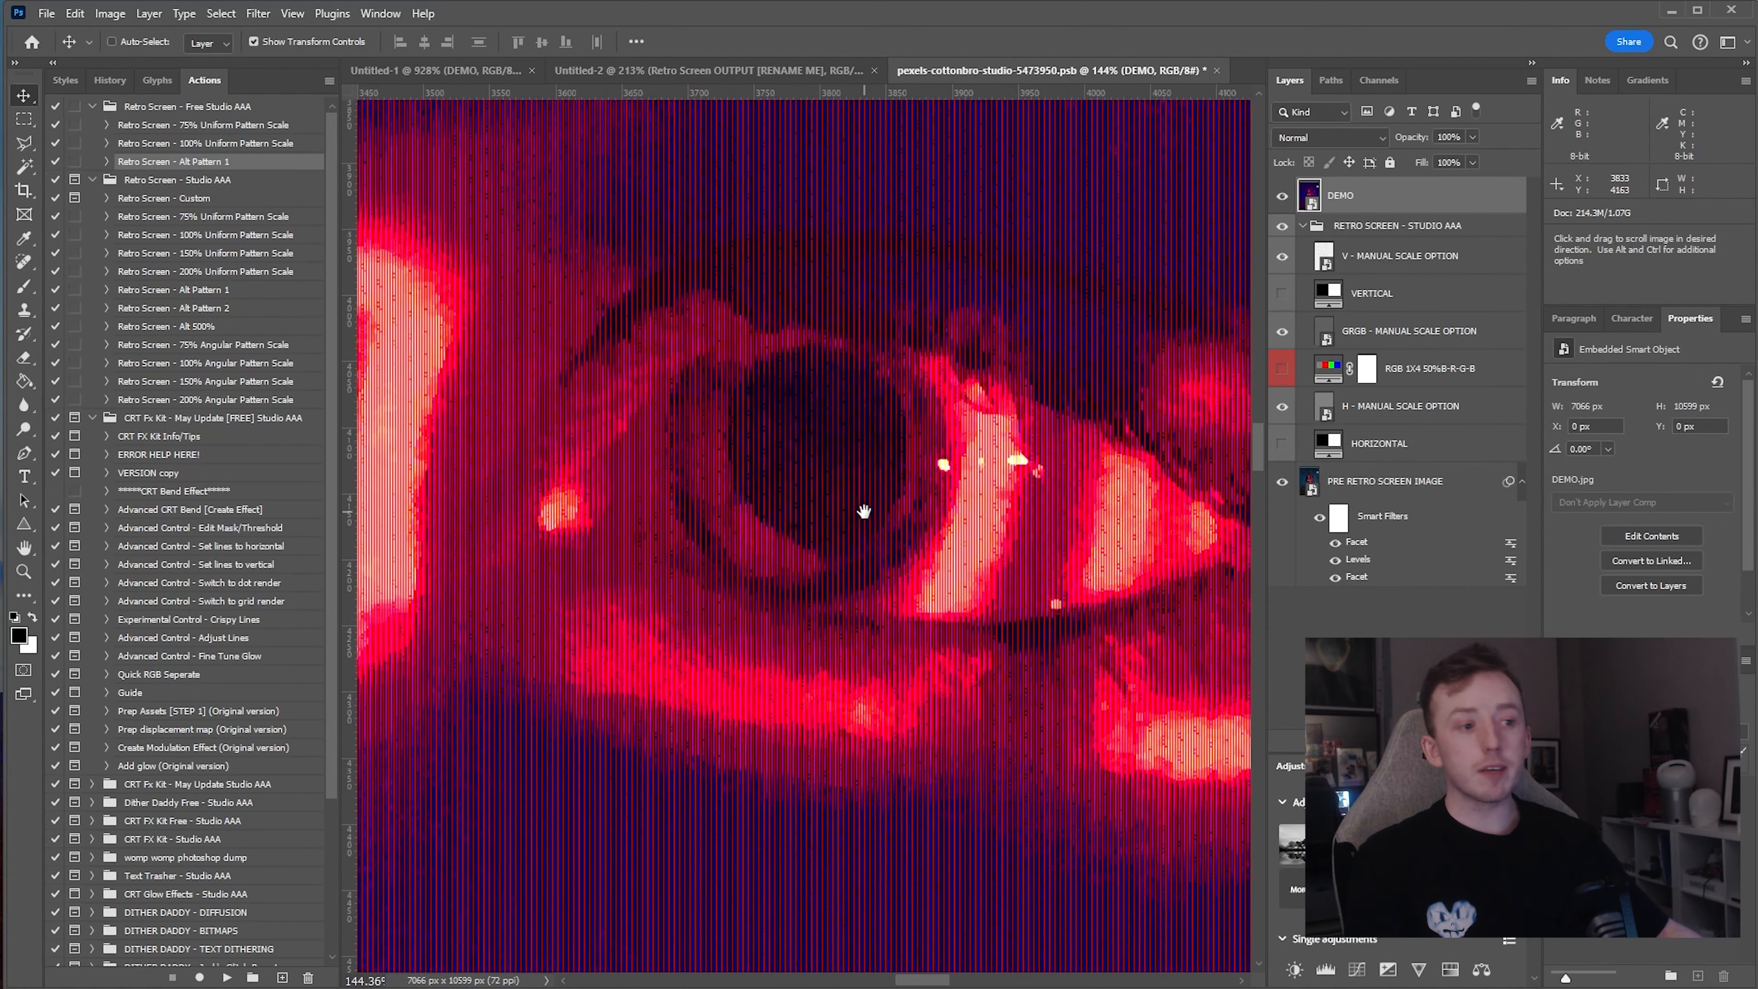
# - Delete the DEMO layer, then select the GRGB and V - MANUAL SCALE OPTION layers in turn
pyautogui.press('Delete')
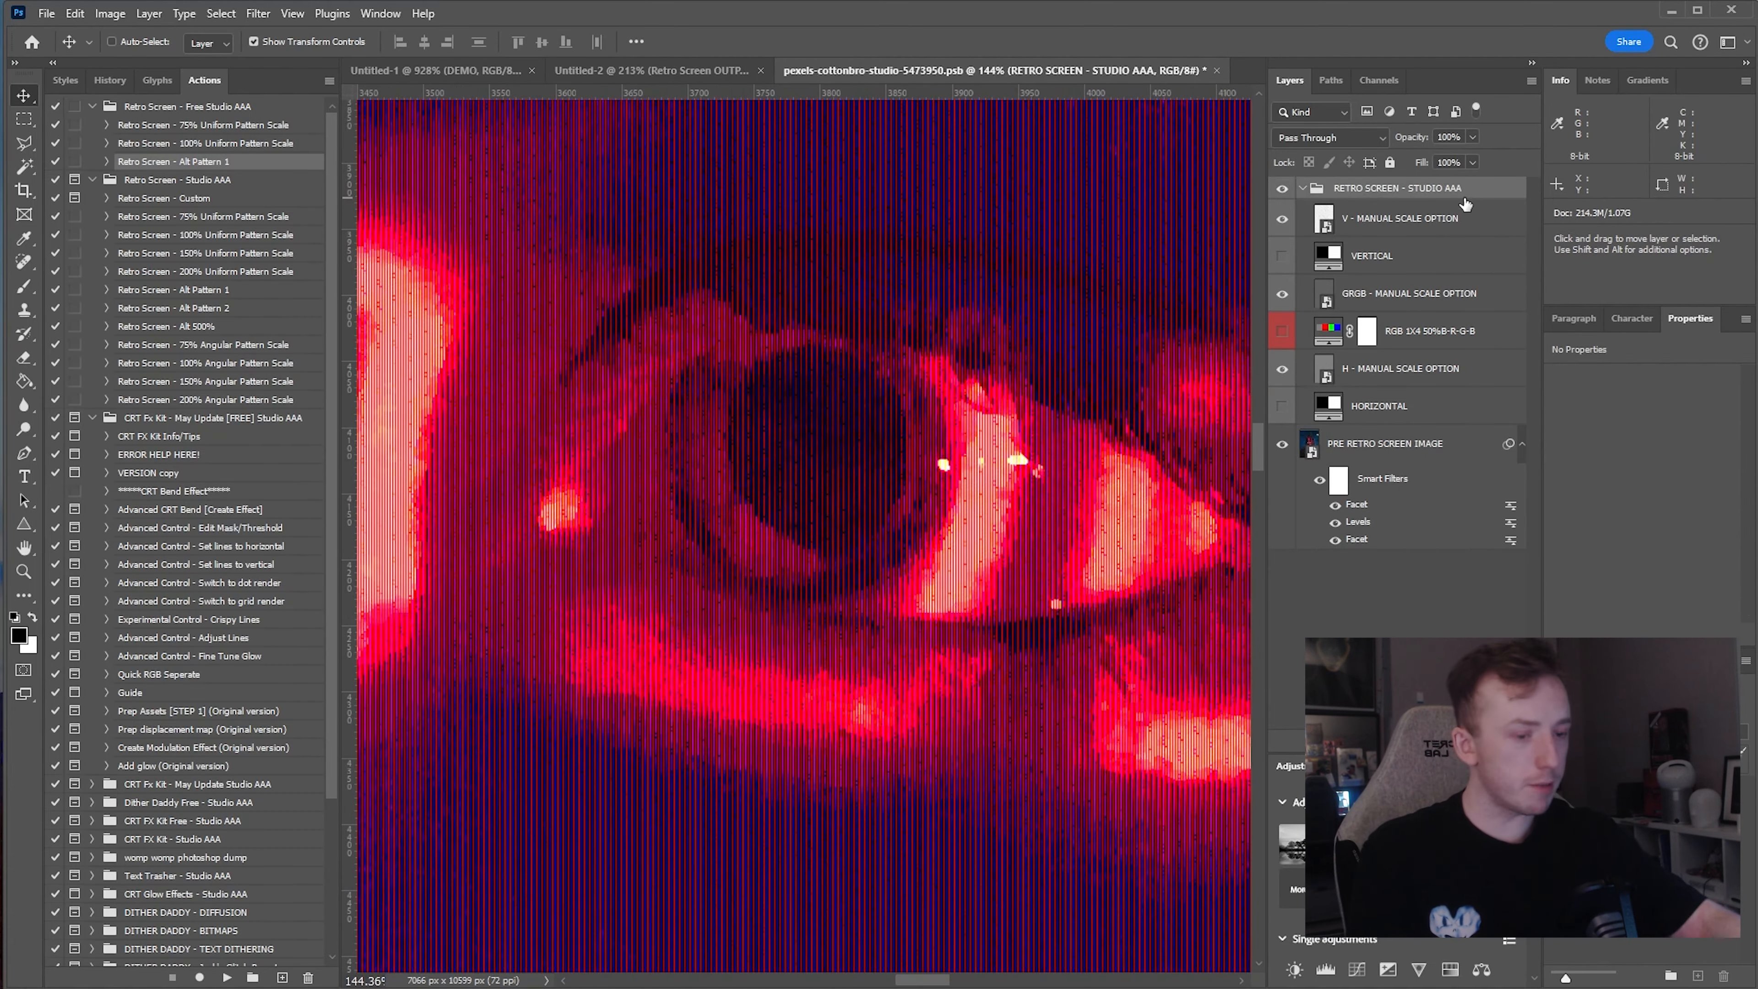
pyautogui.click(1447, 293)
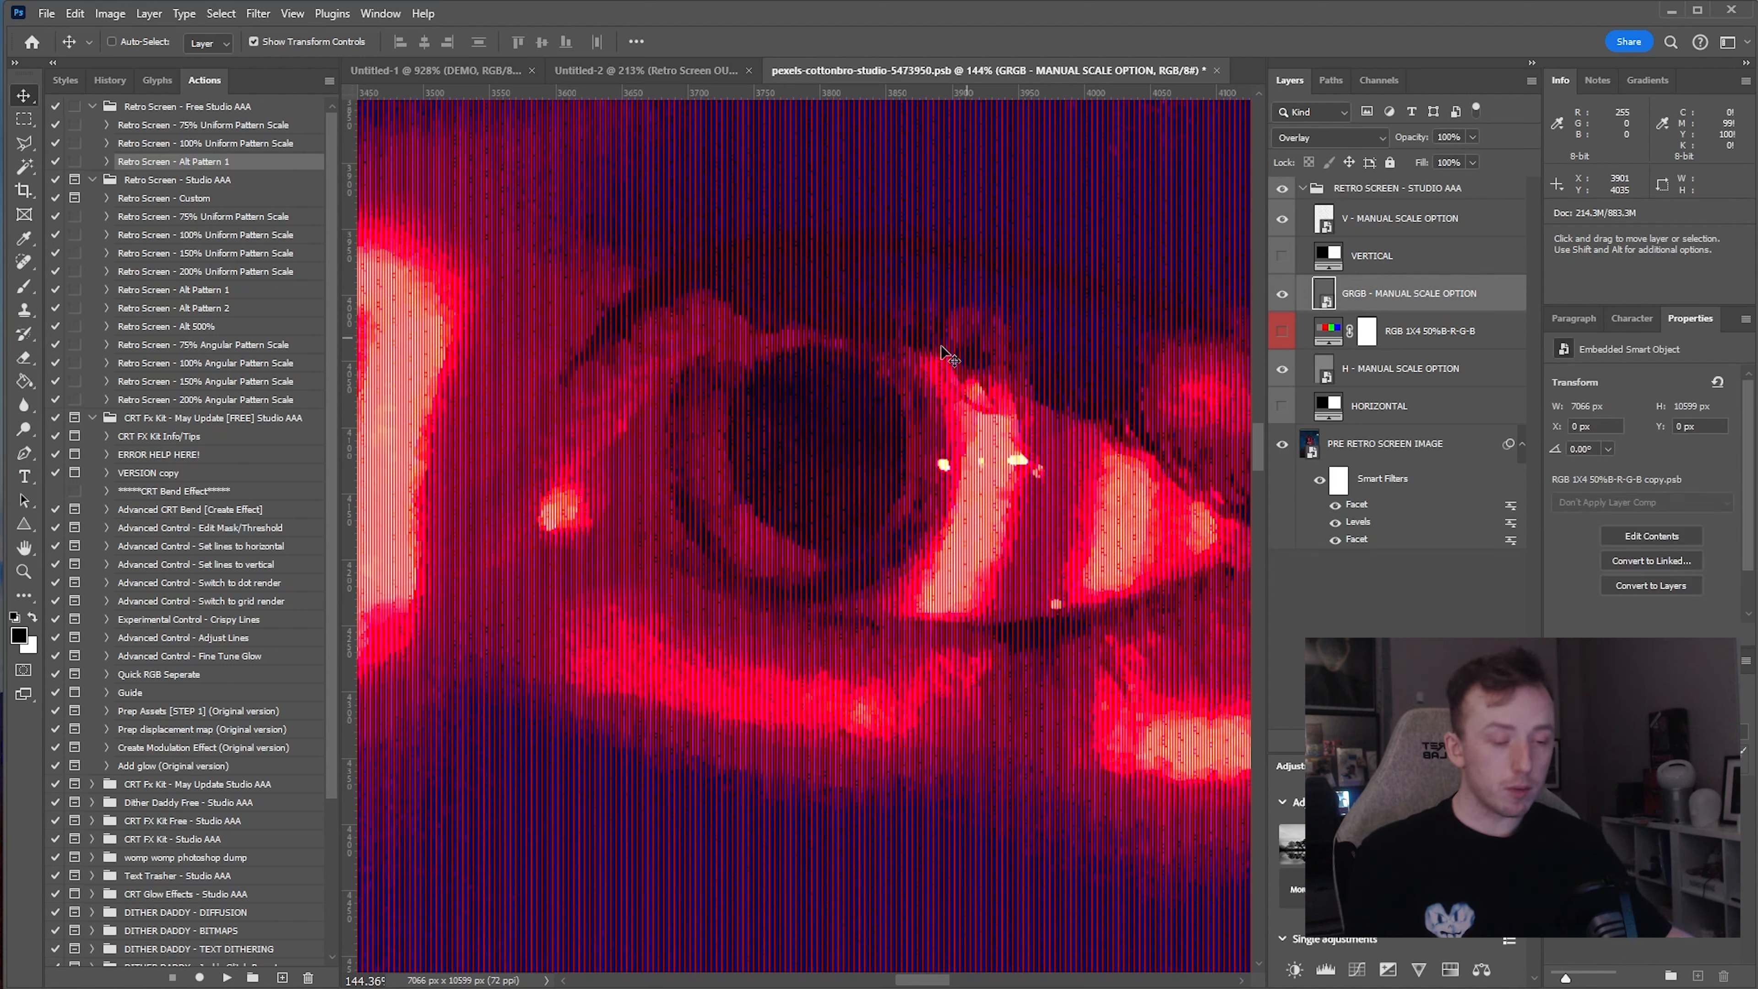
pyautogui.click(1385, 226)
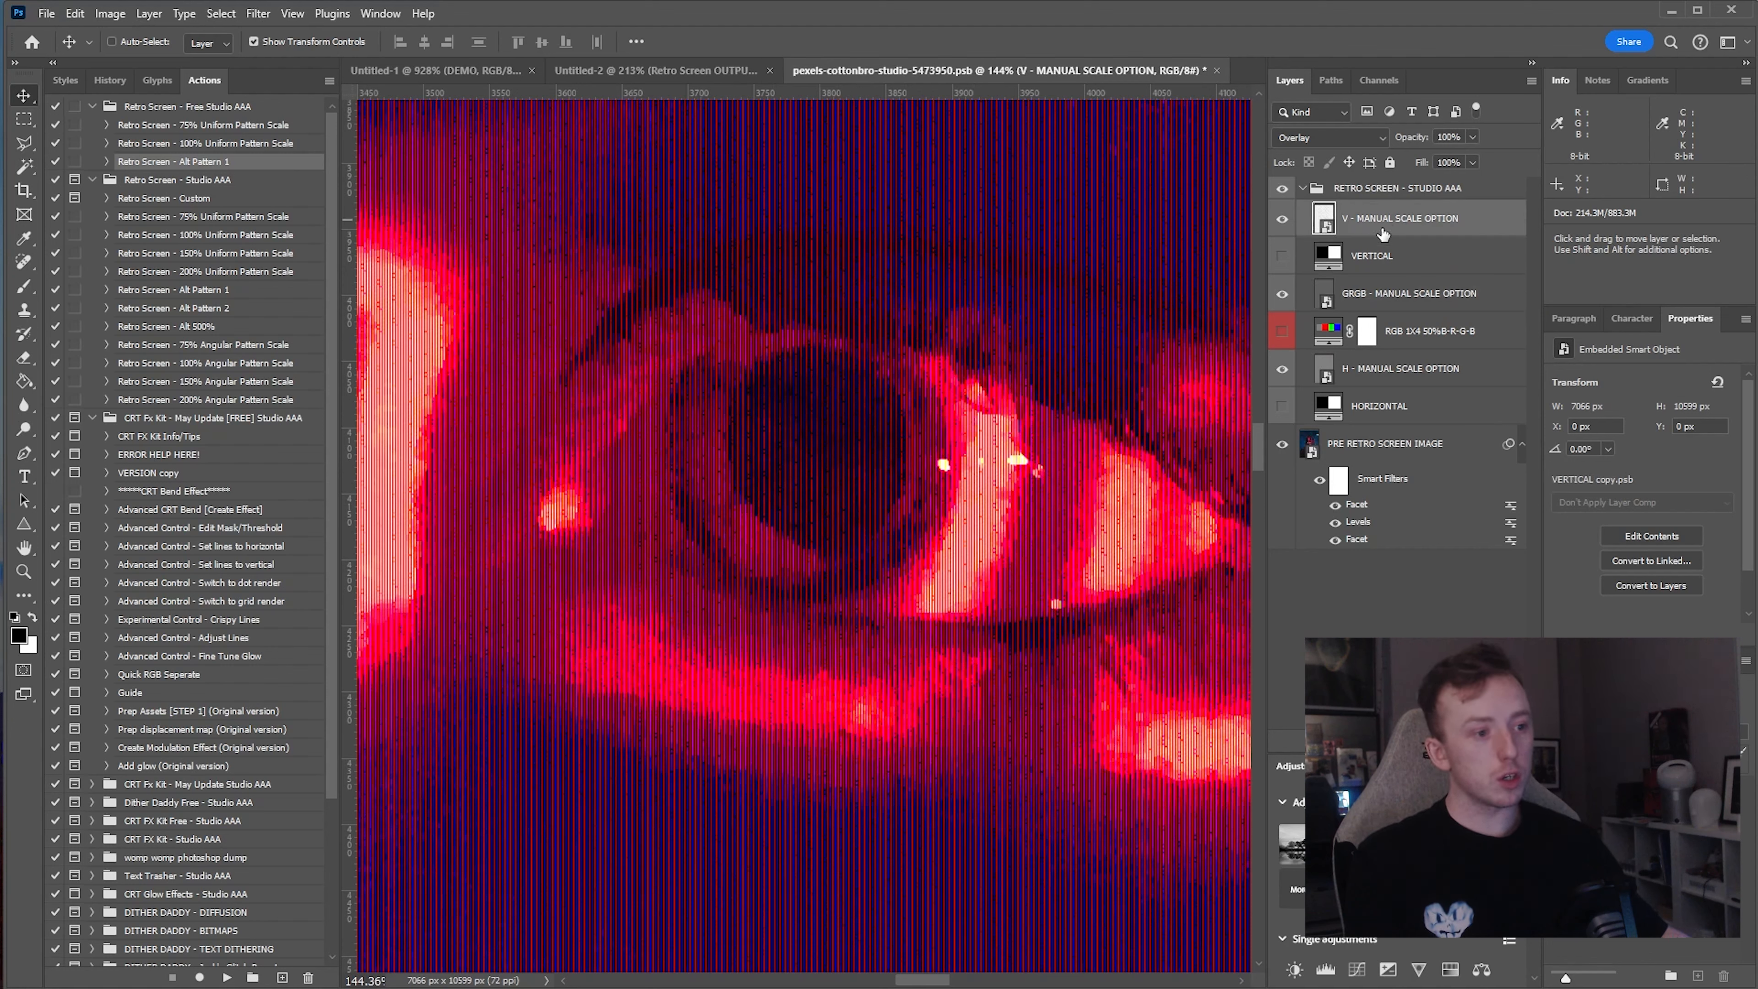
# - Offset the GRGB - MANUAL SCALE OPTION layer to X -108 px and Y 87 px to change the colour pattern
pyautogui.click(1368, 306)
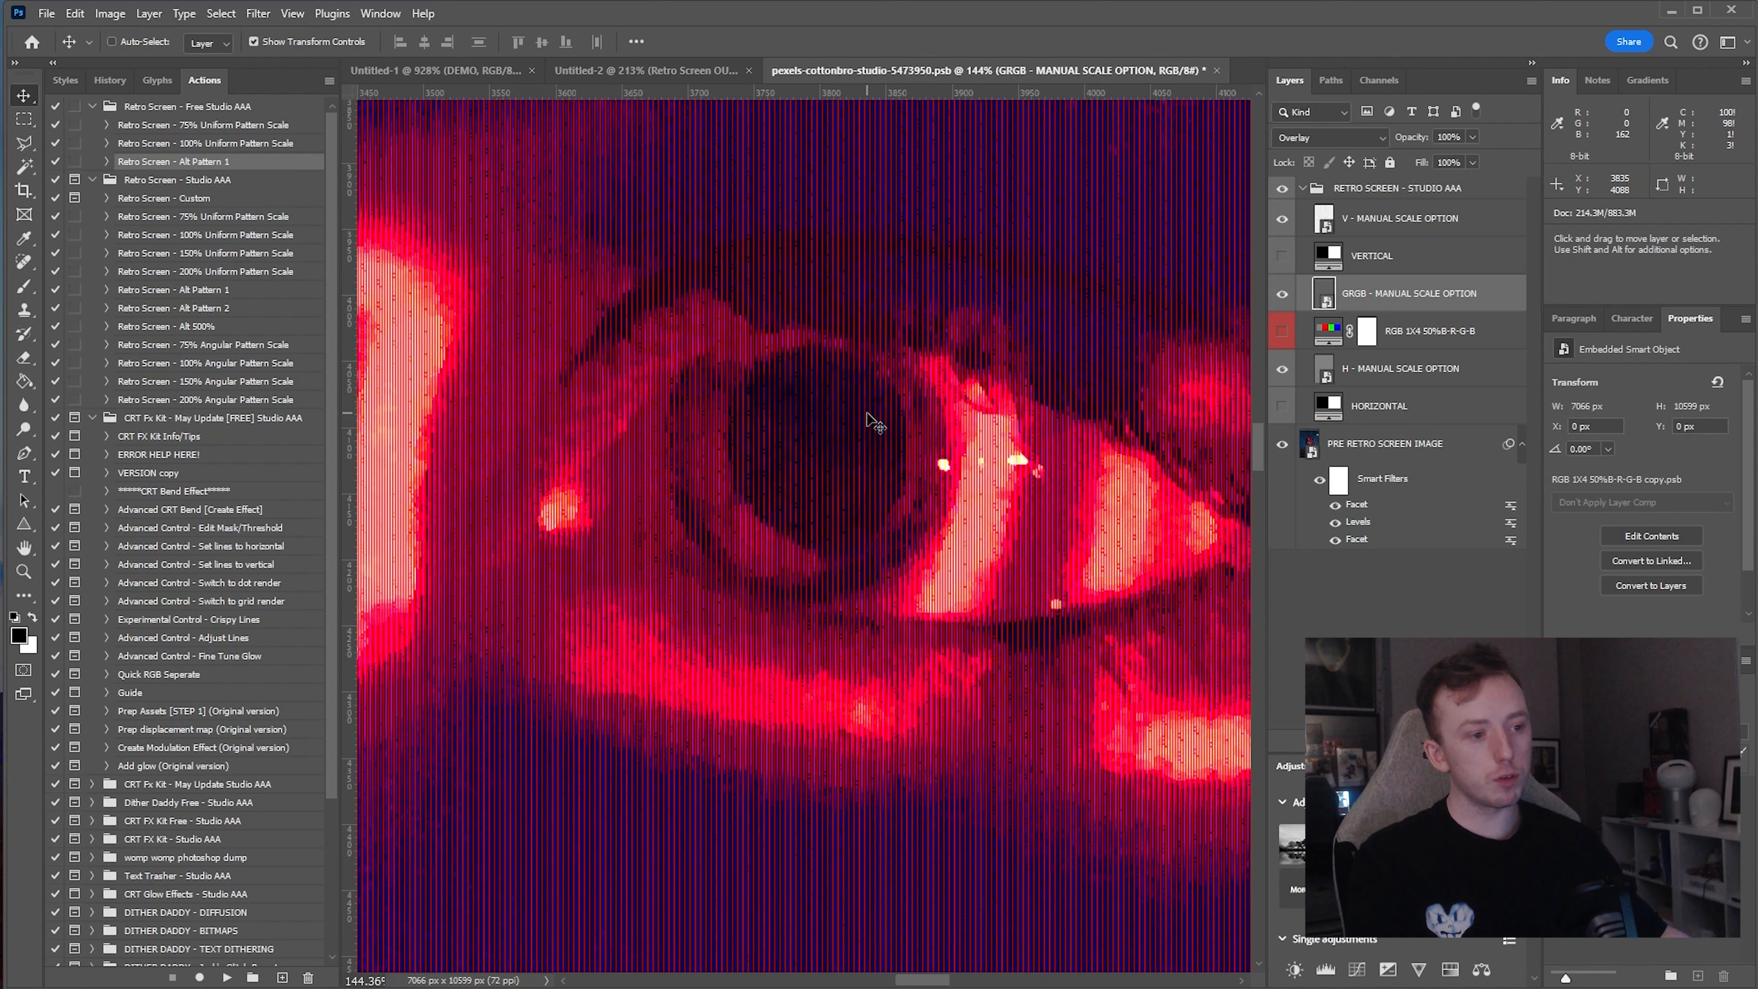
pyautogui.moveTo(649, 541); pyautogui.dragTo(676, 541)
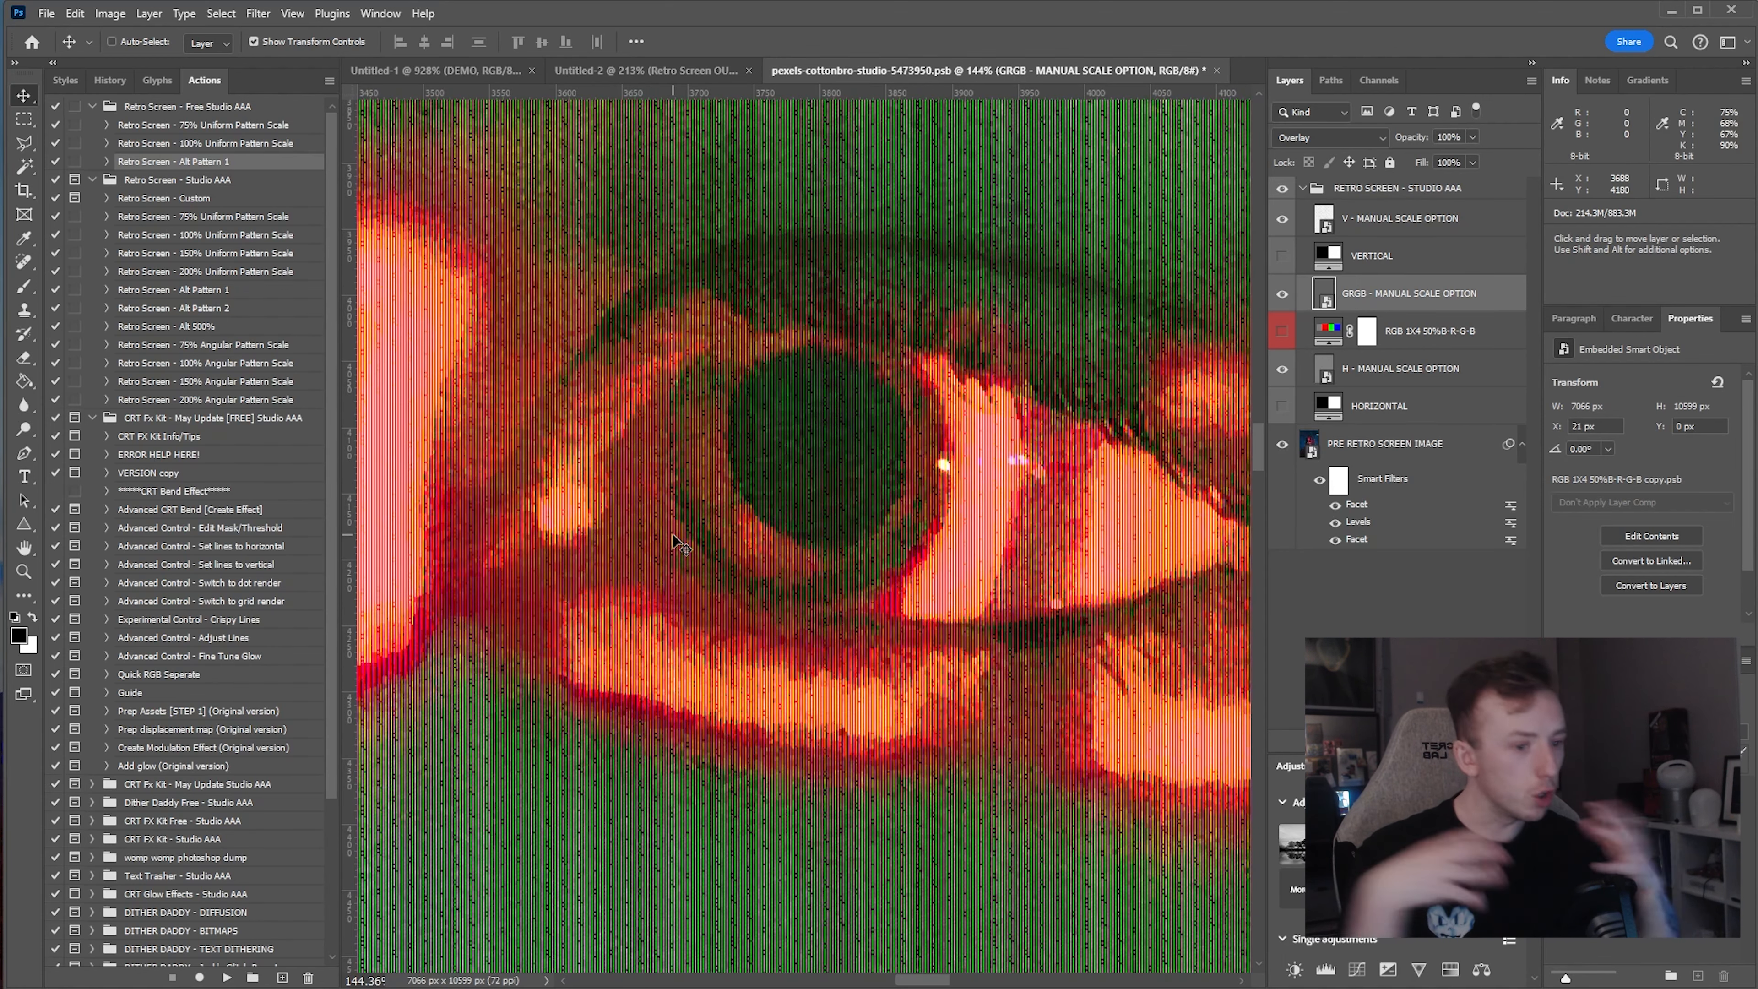
pyautogui.moveTo(954, 463); pyautogui.dragTo(803, 583)
# - Move the V - MANUAL SCALE OPTION layer about 59 px right and 103 px down, then shift it up and to the left
pyautogui.click(1352, 226)
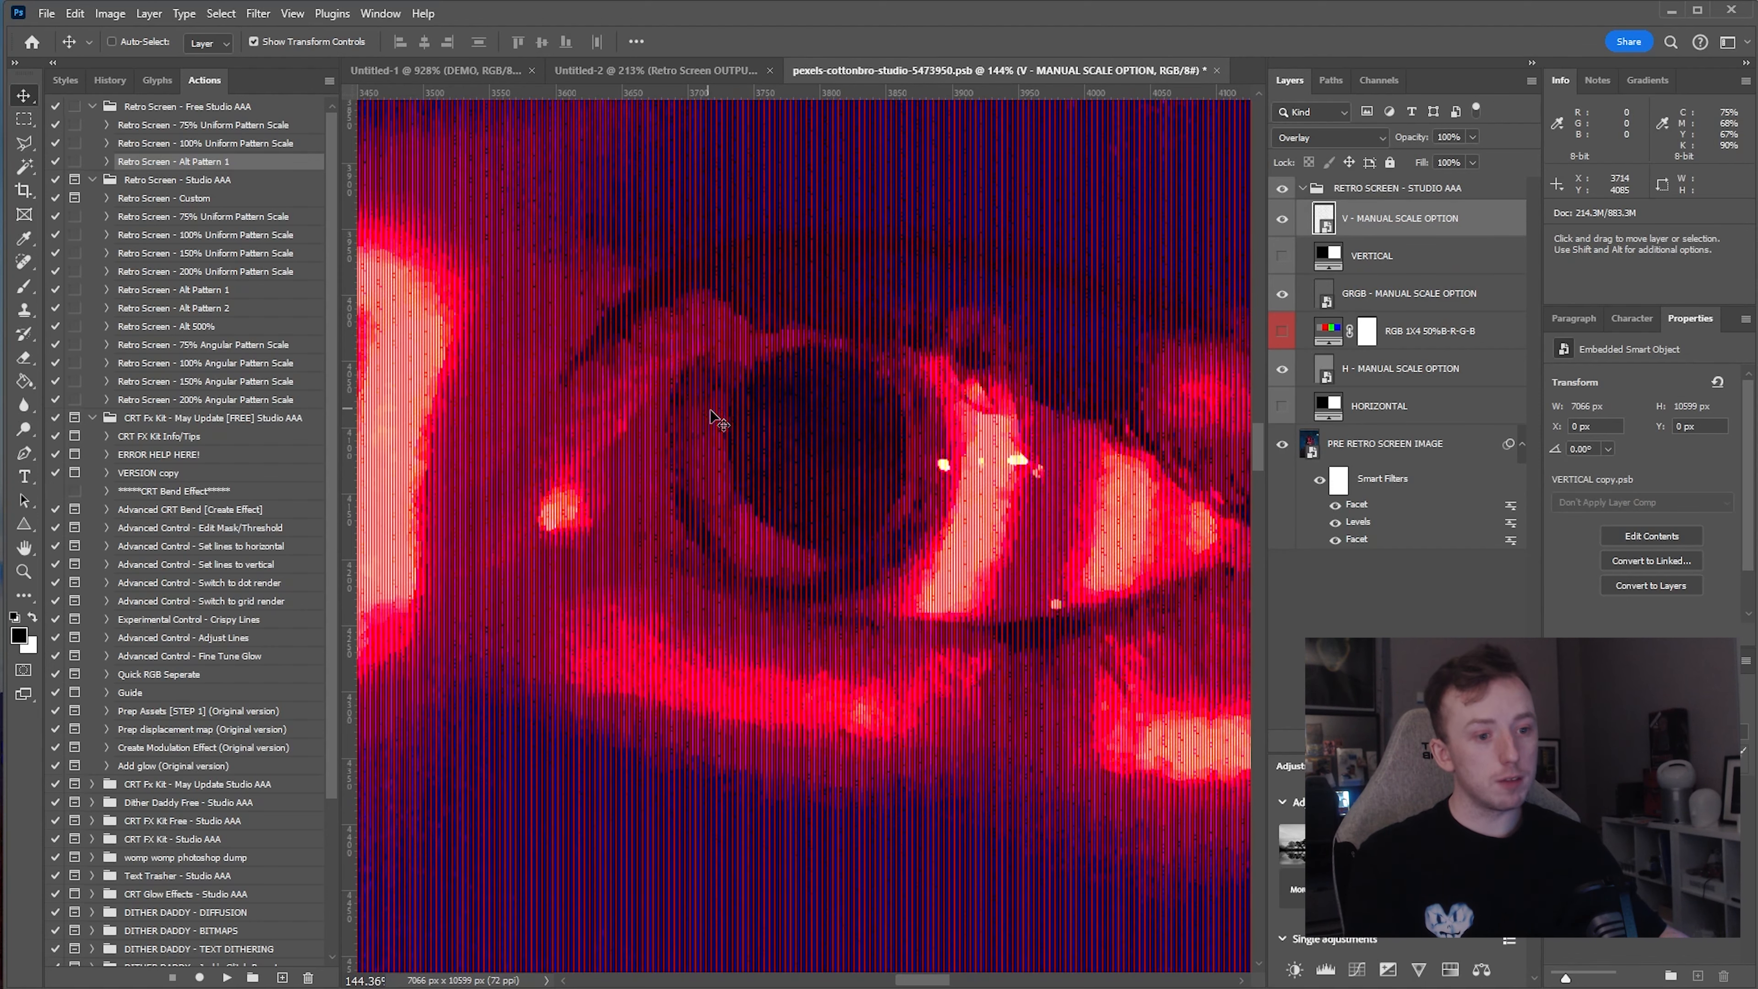
pyautogui.moveTo(730, 418); pyautogui.dragTo(786, 545)
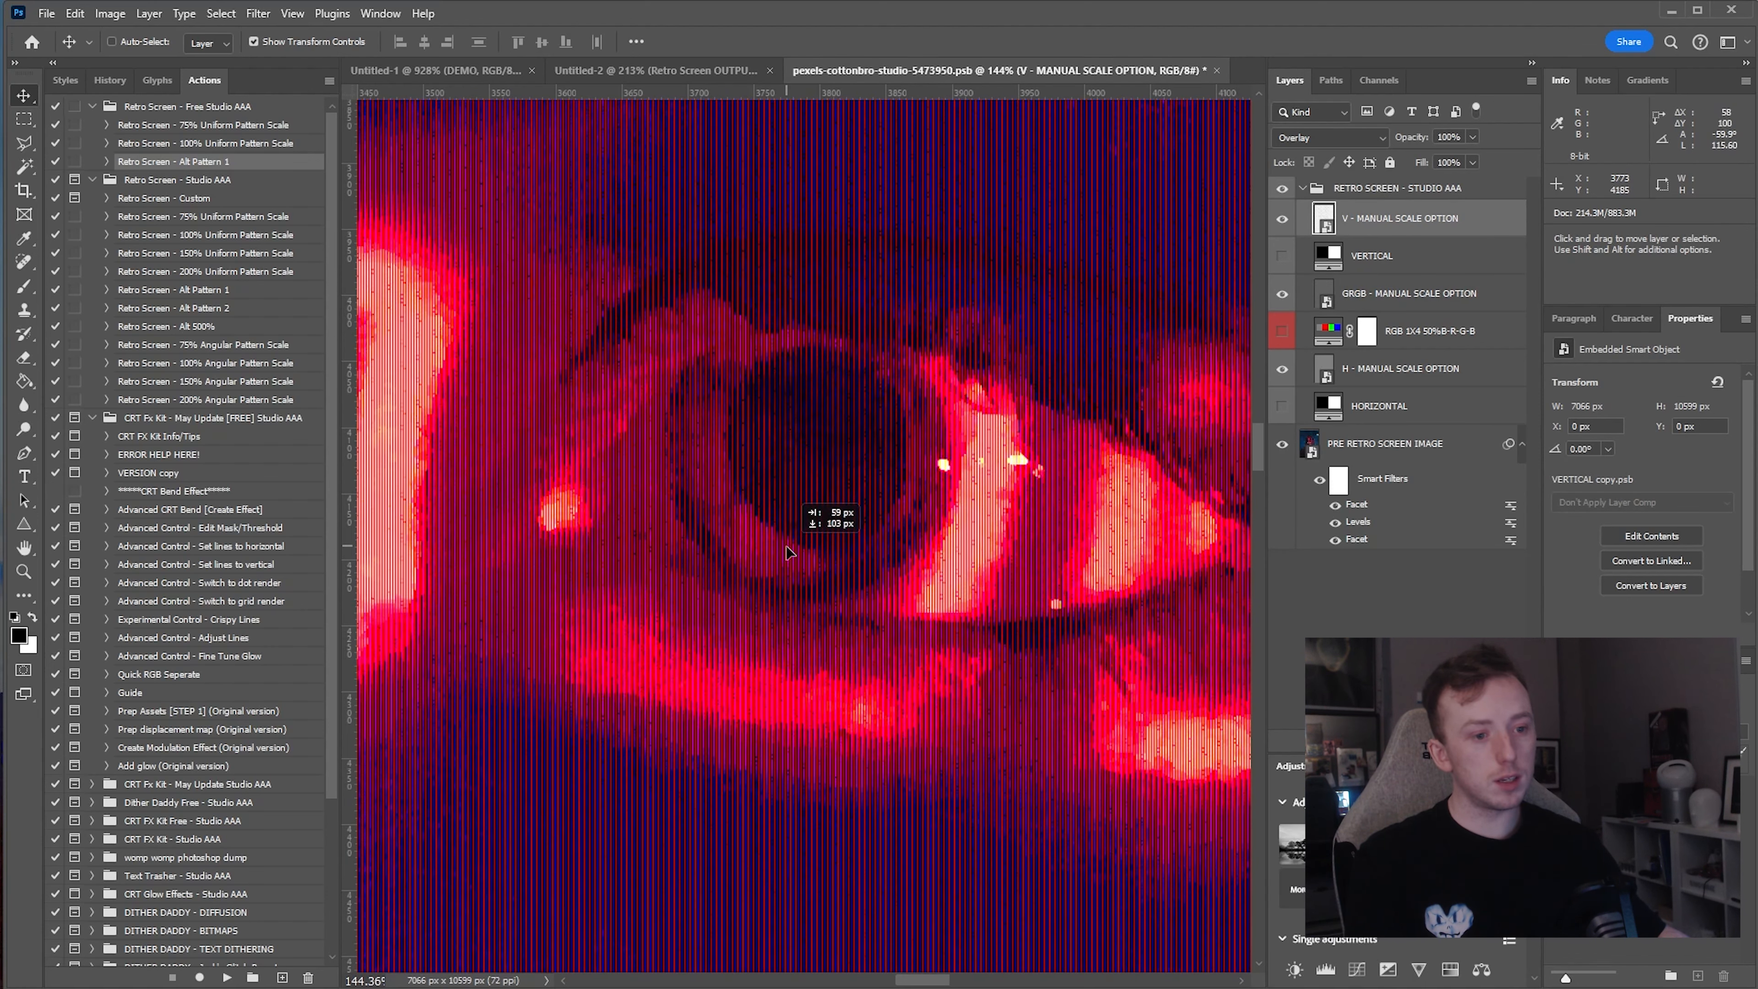
pyautogui.moveTo(908, 621); pyautogui.dragTo(710, 431)
# - Offset the H - MANUAL SCALE OPTION layer to X -31 px and Y 36 px over the eye
pyautogui.click(1443, 381)
pyautogui.moveTo(992, 339); pyautogui.dragTo(959, 396)
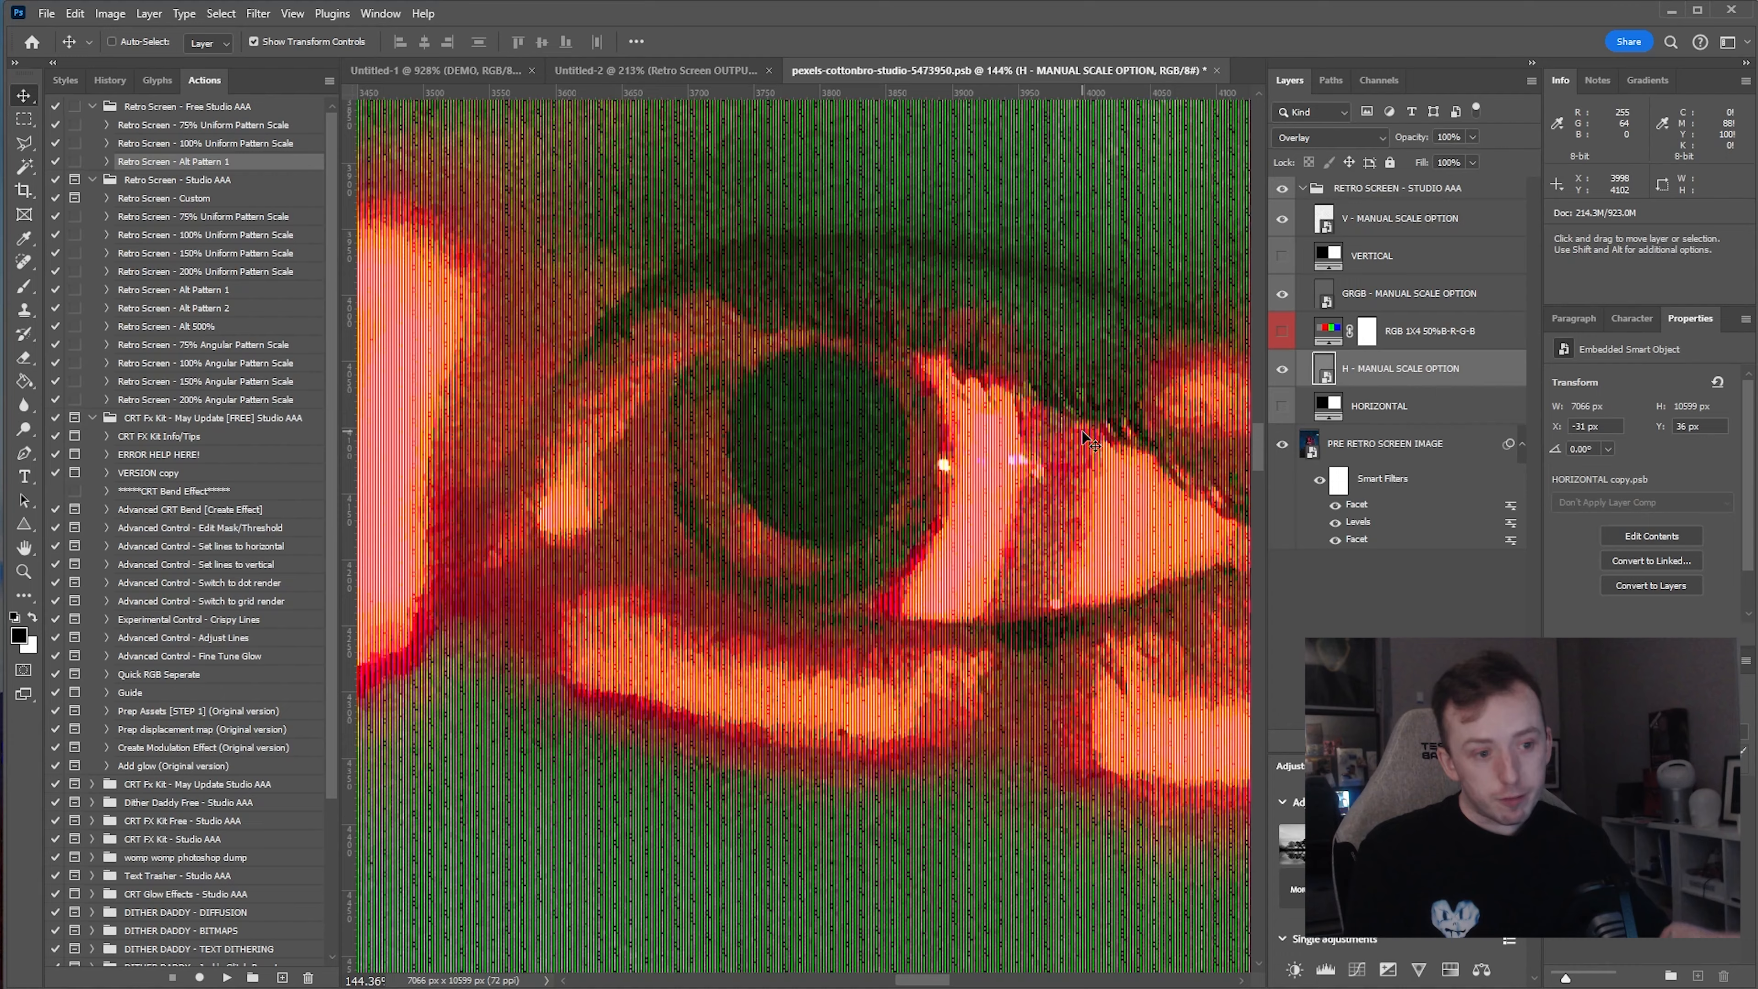
pyautogui.scroll(-6, 955, 485)
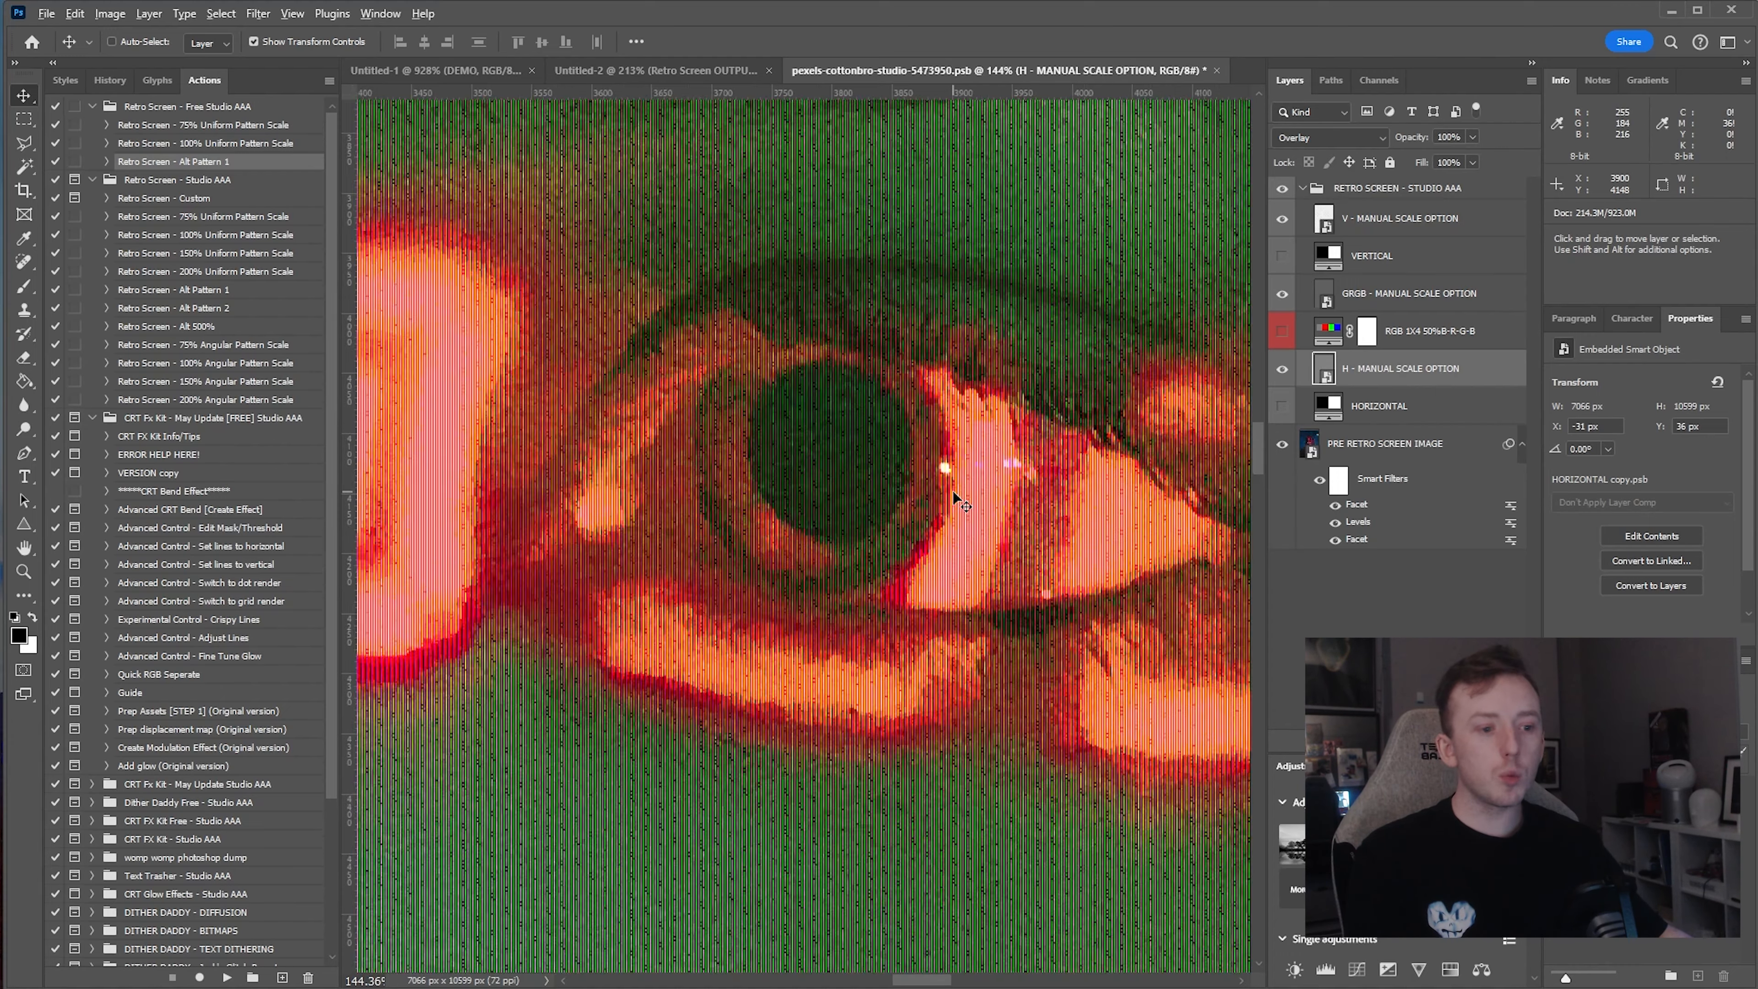
pyautogui.scroll(3, 955, 497)
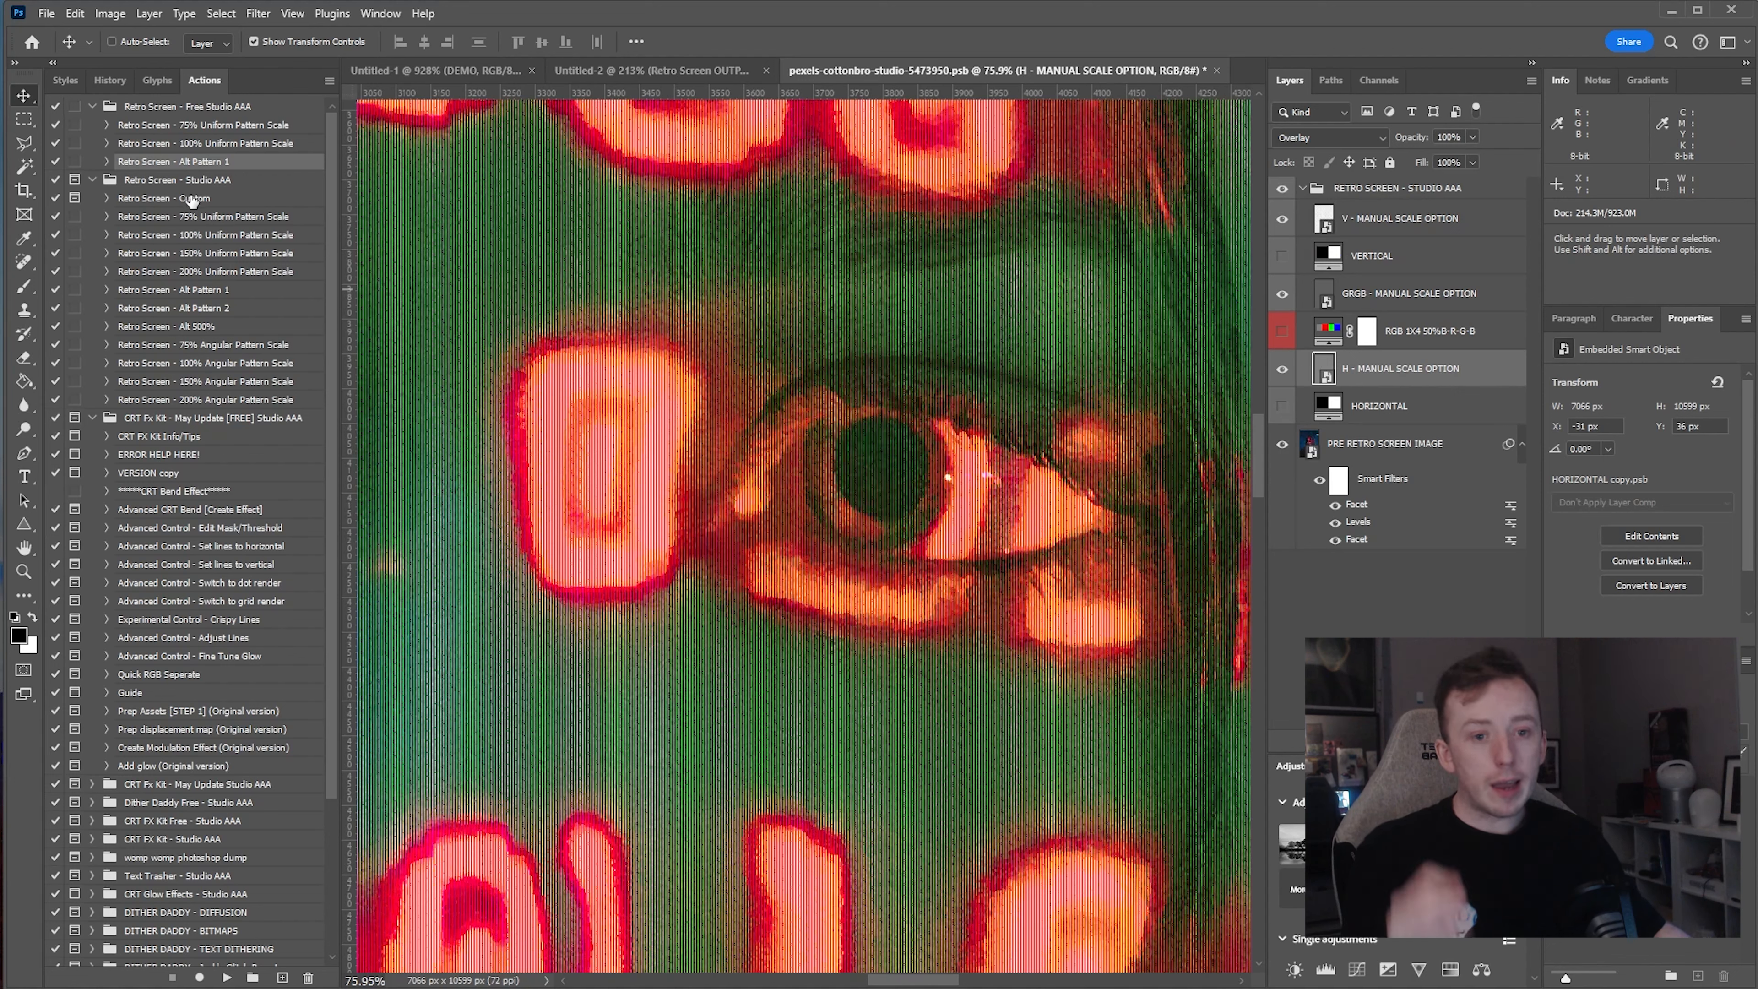
# - Select the Studio 75% Uniform Pattern Scale and Alt 500% actions, then the Free Studio 100% Uniform Pattern Scale action
pyautogui.click(191, 220)
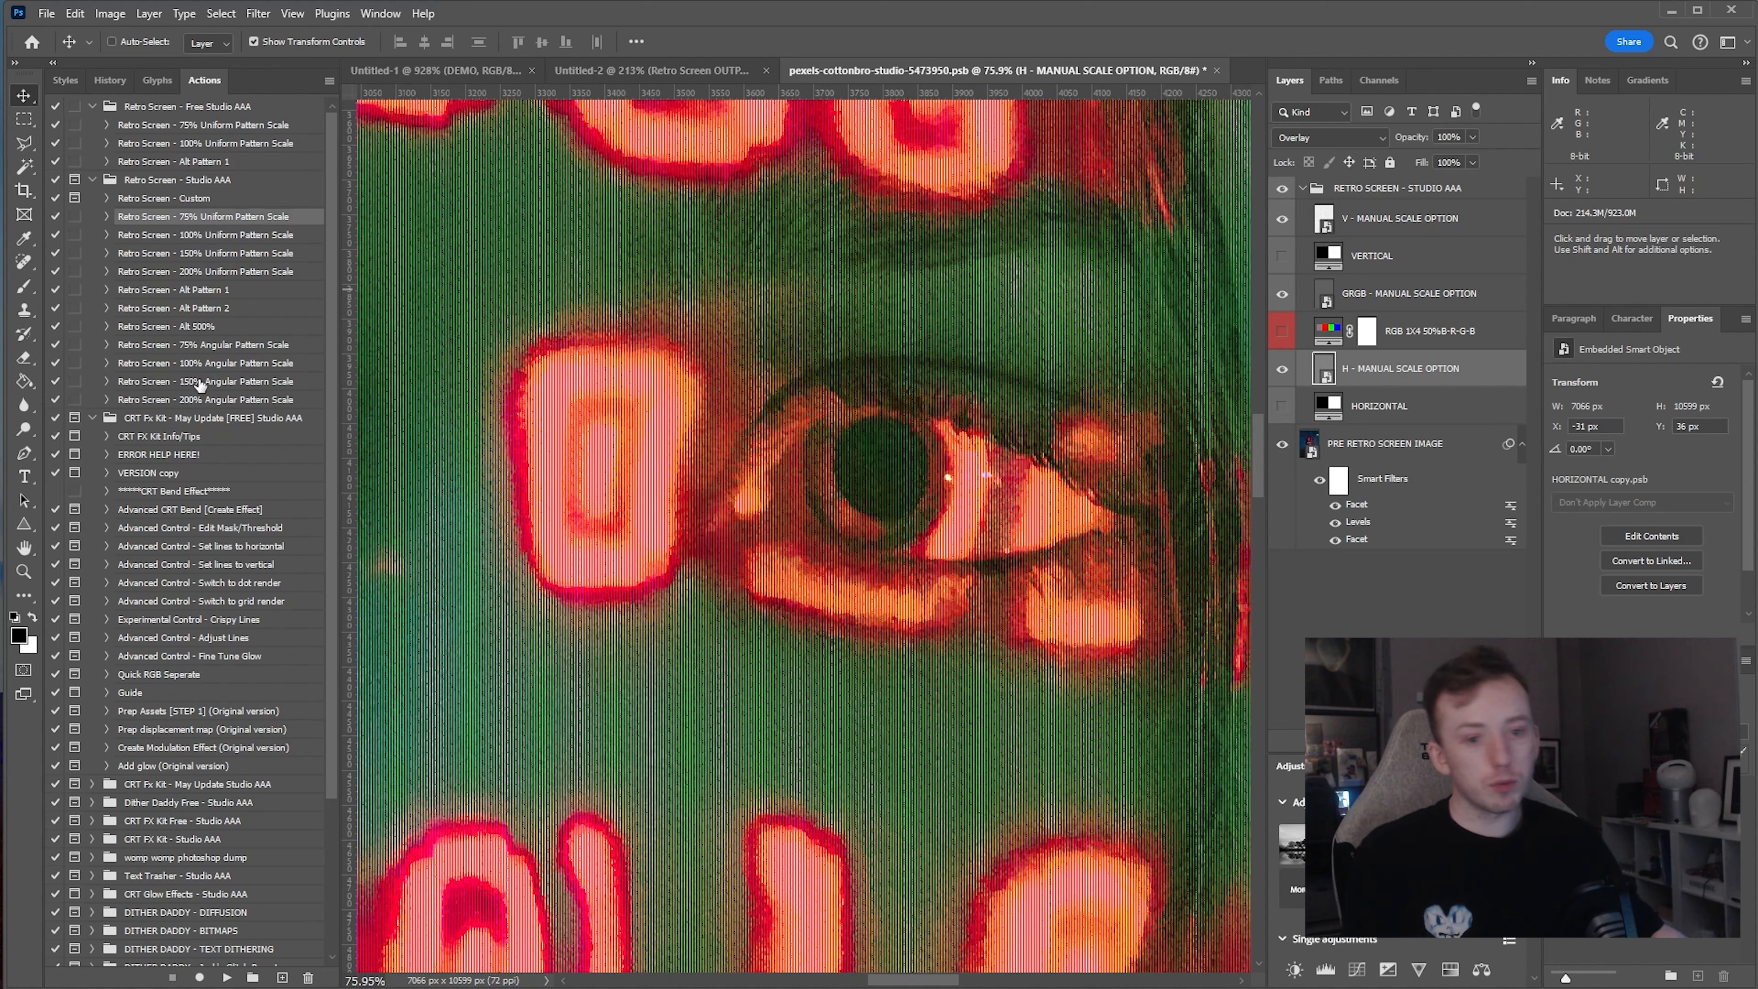
pyautogui.click(201, 326)
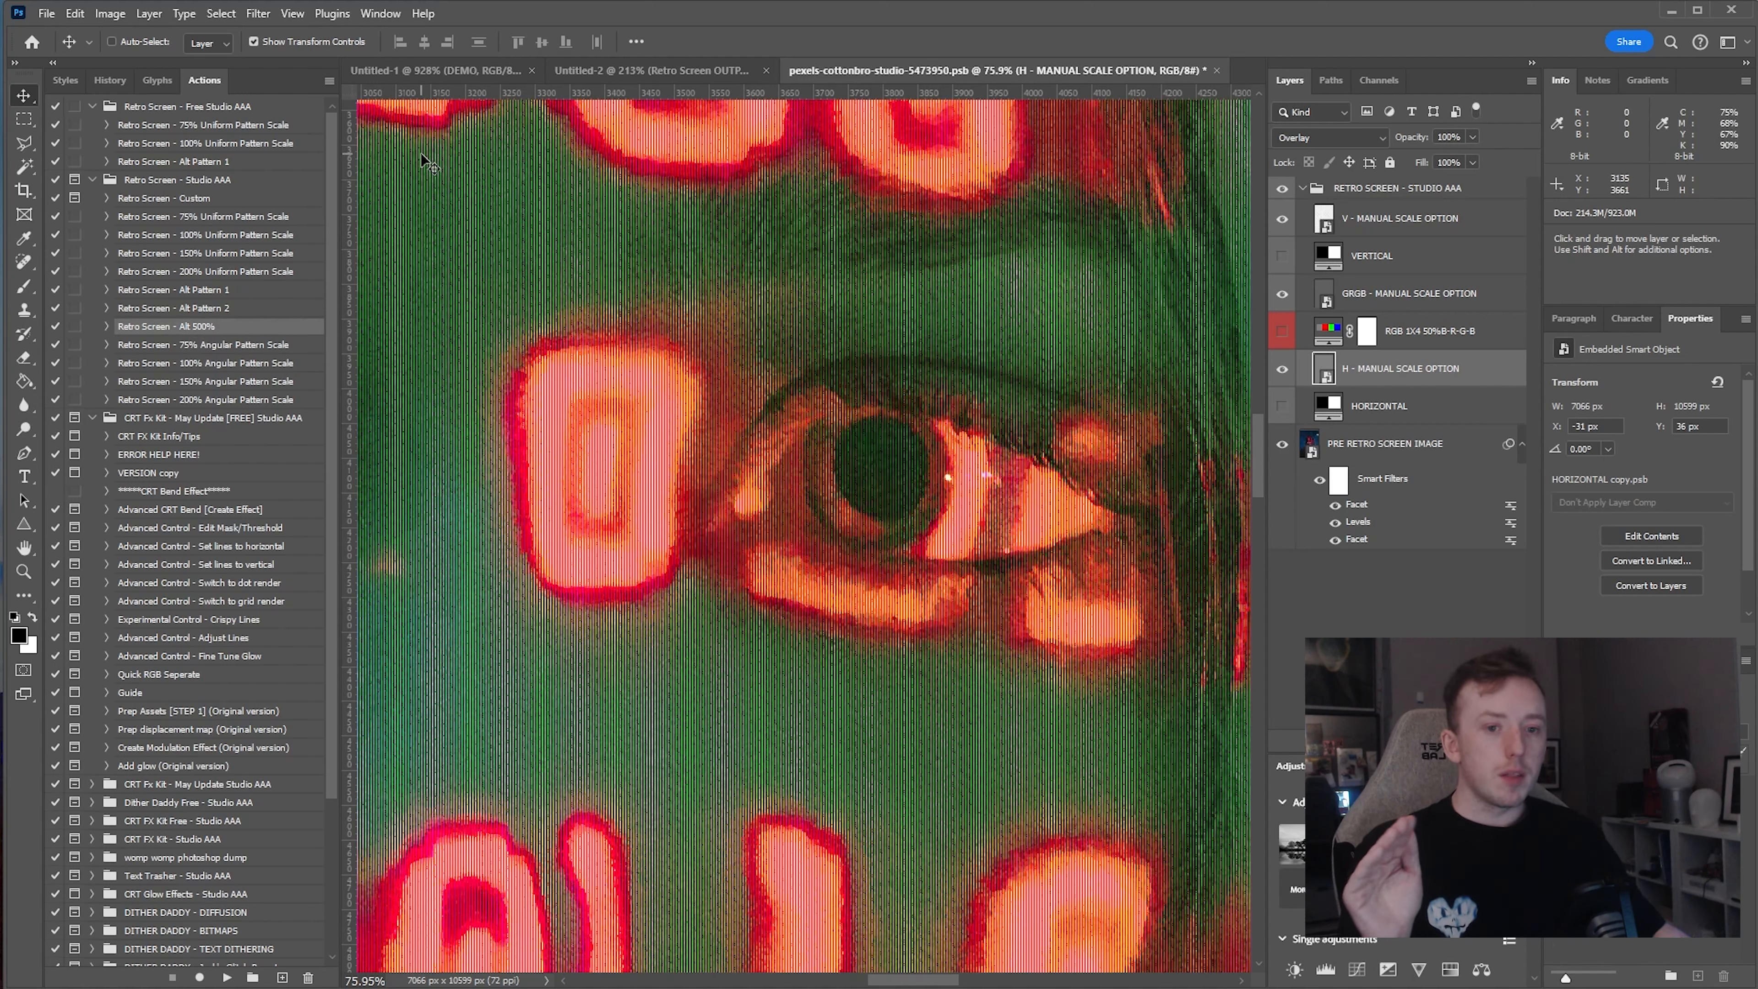
pyautogui.click(220, 145)
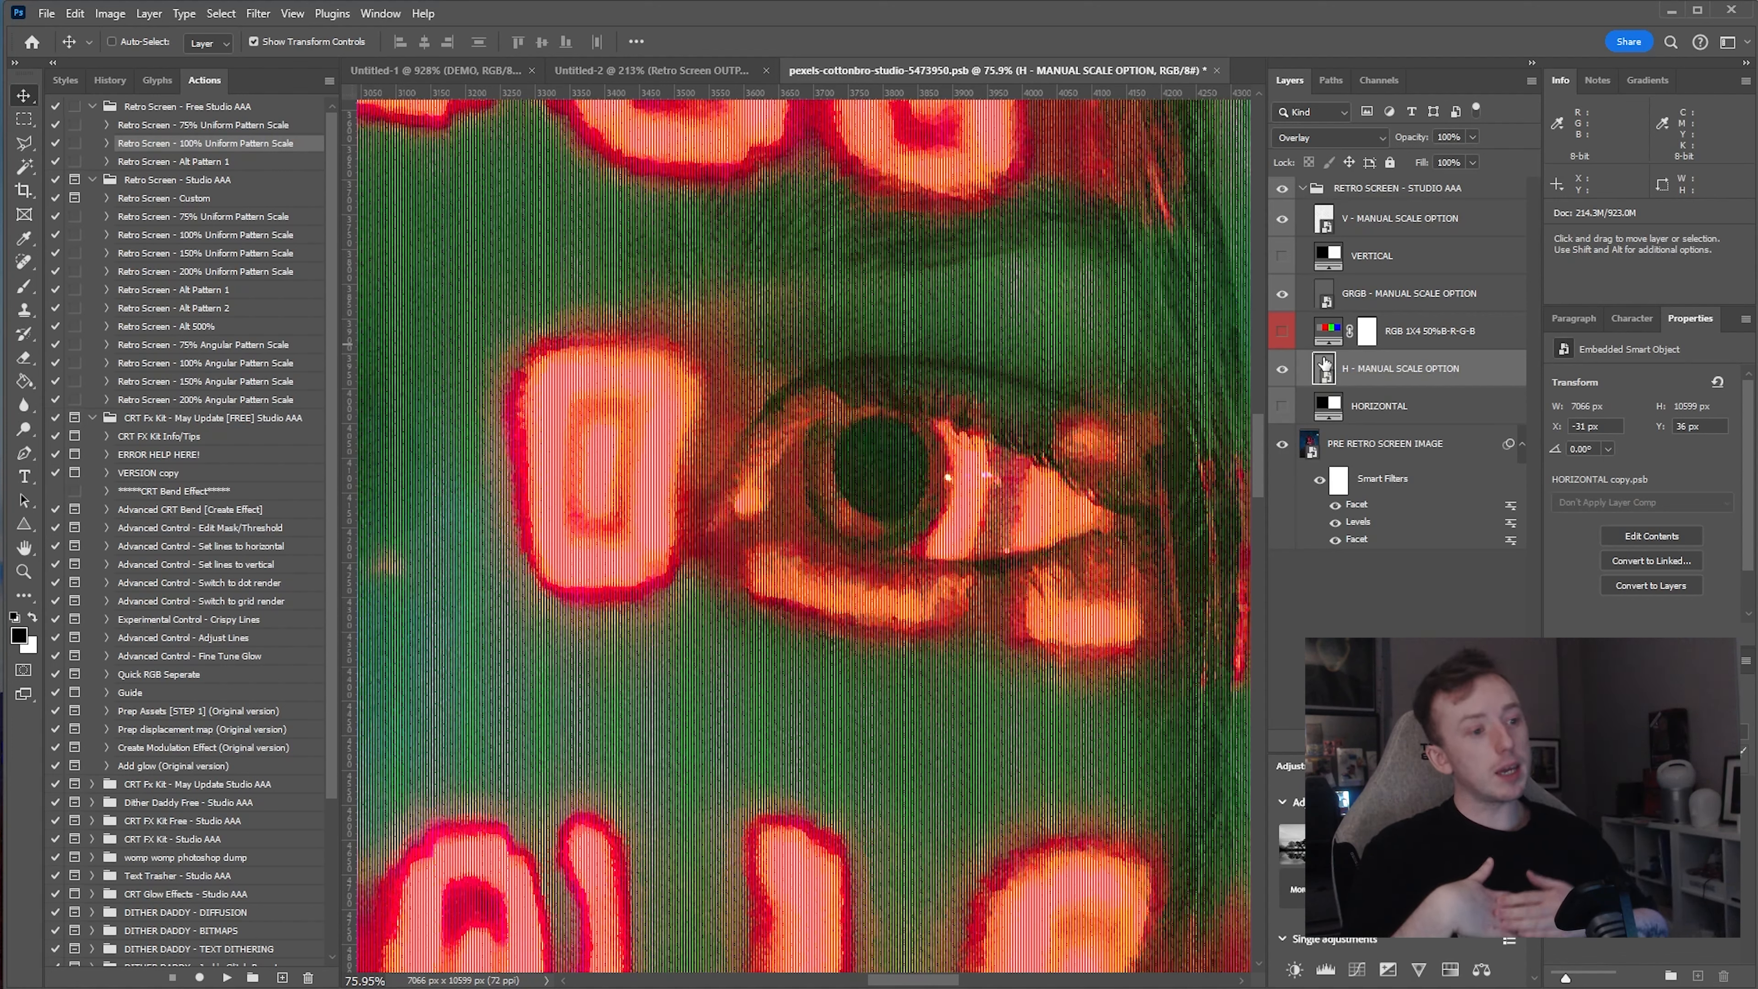
# - Select the GRGB - MANUAL SCALE OPTION layer and examine the offset line pattern around the eye at different magnifications
pyautogui.click(1386, 286)
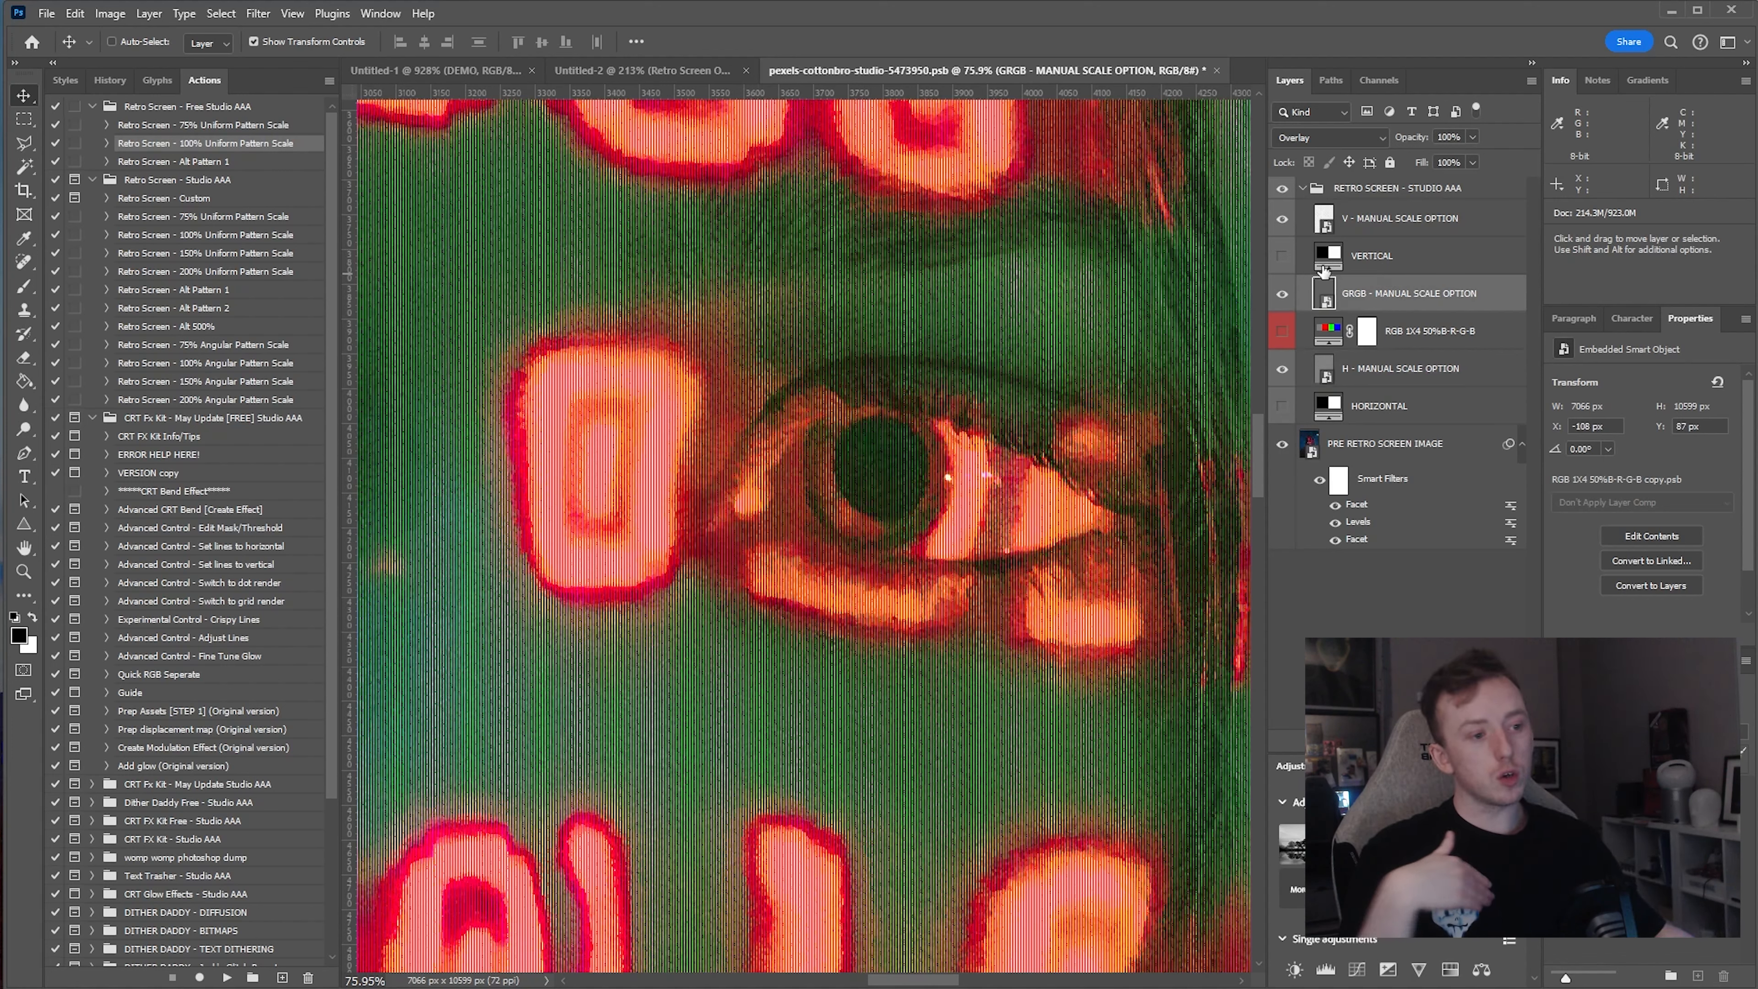
pyautogui.scroll(5, 734, 526)
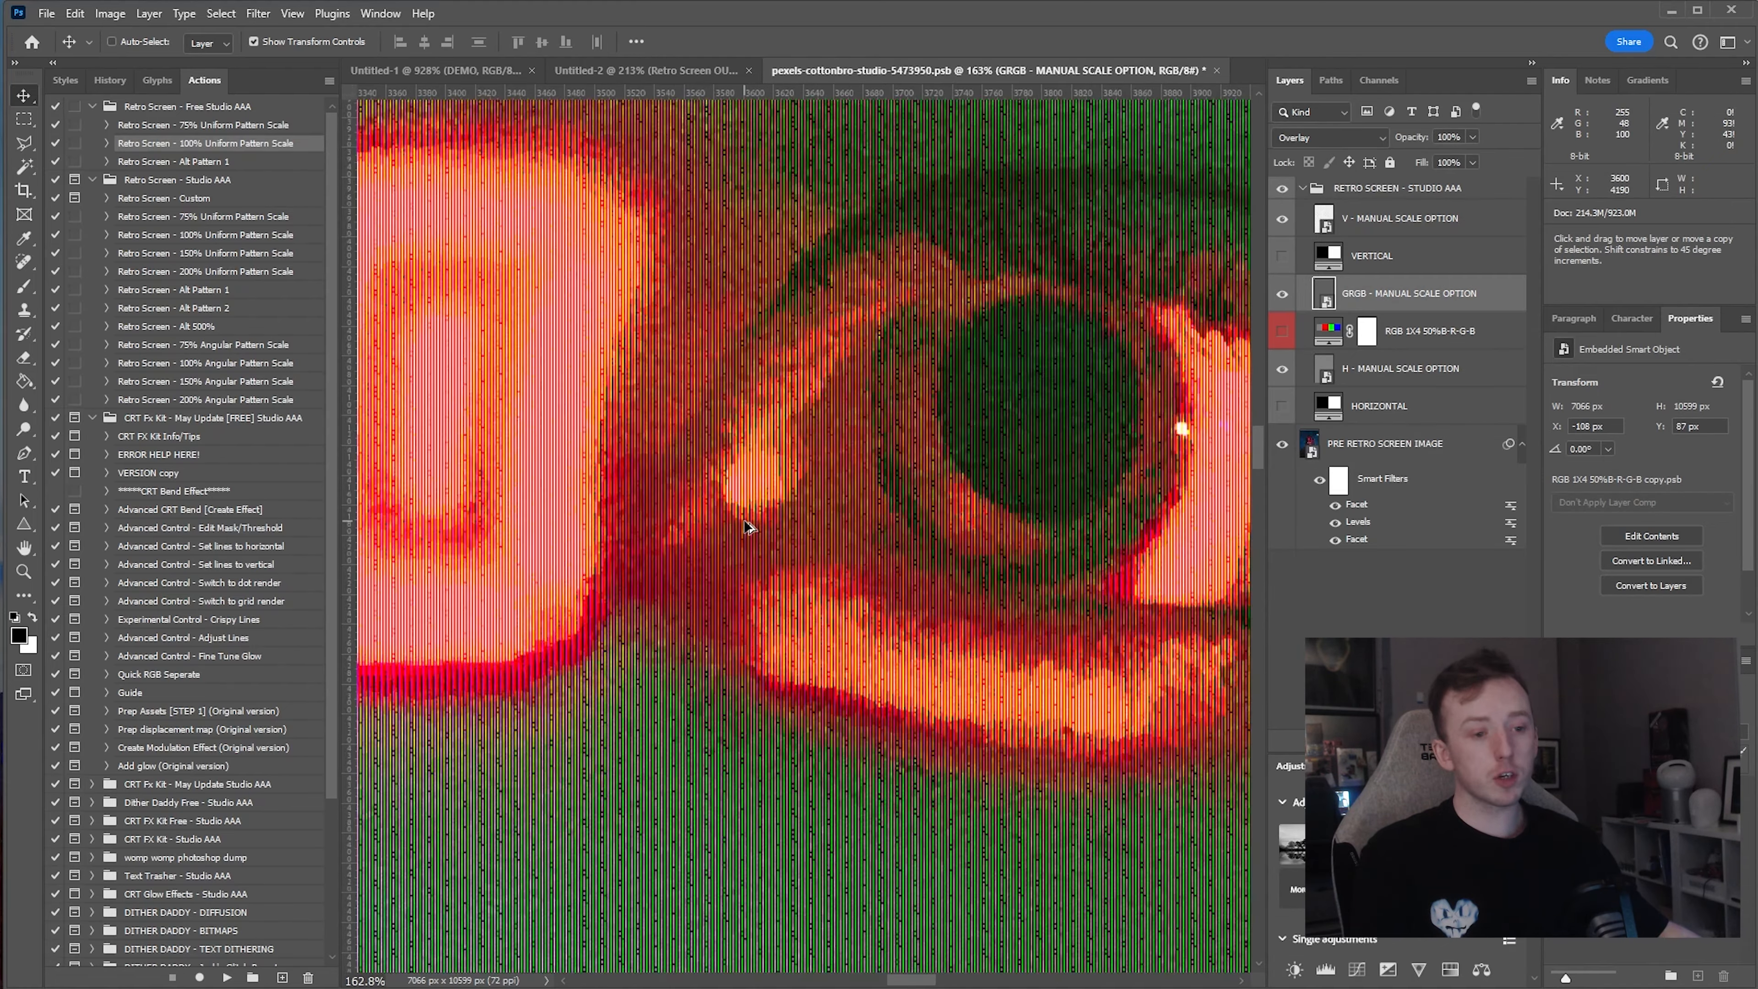
pyautogui.scroll(-2, 1013, 491)
pyautogui.scroll(1, 1040, 478)
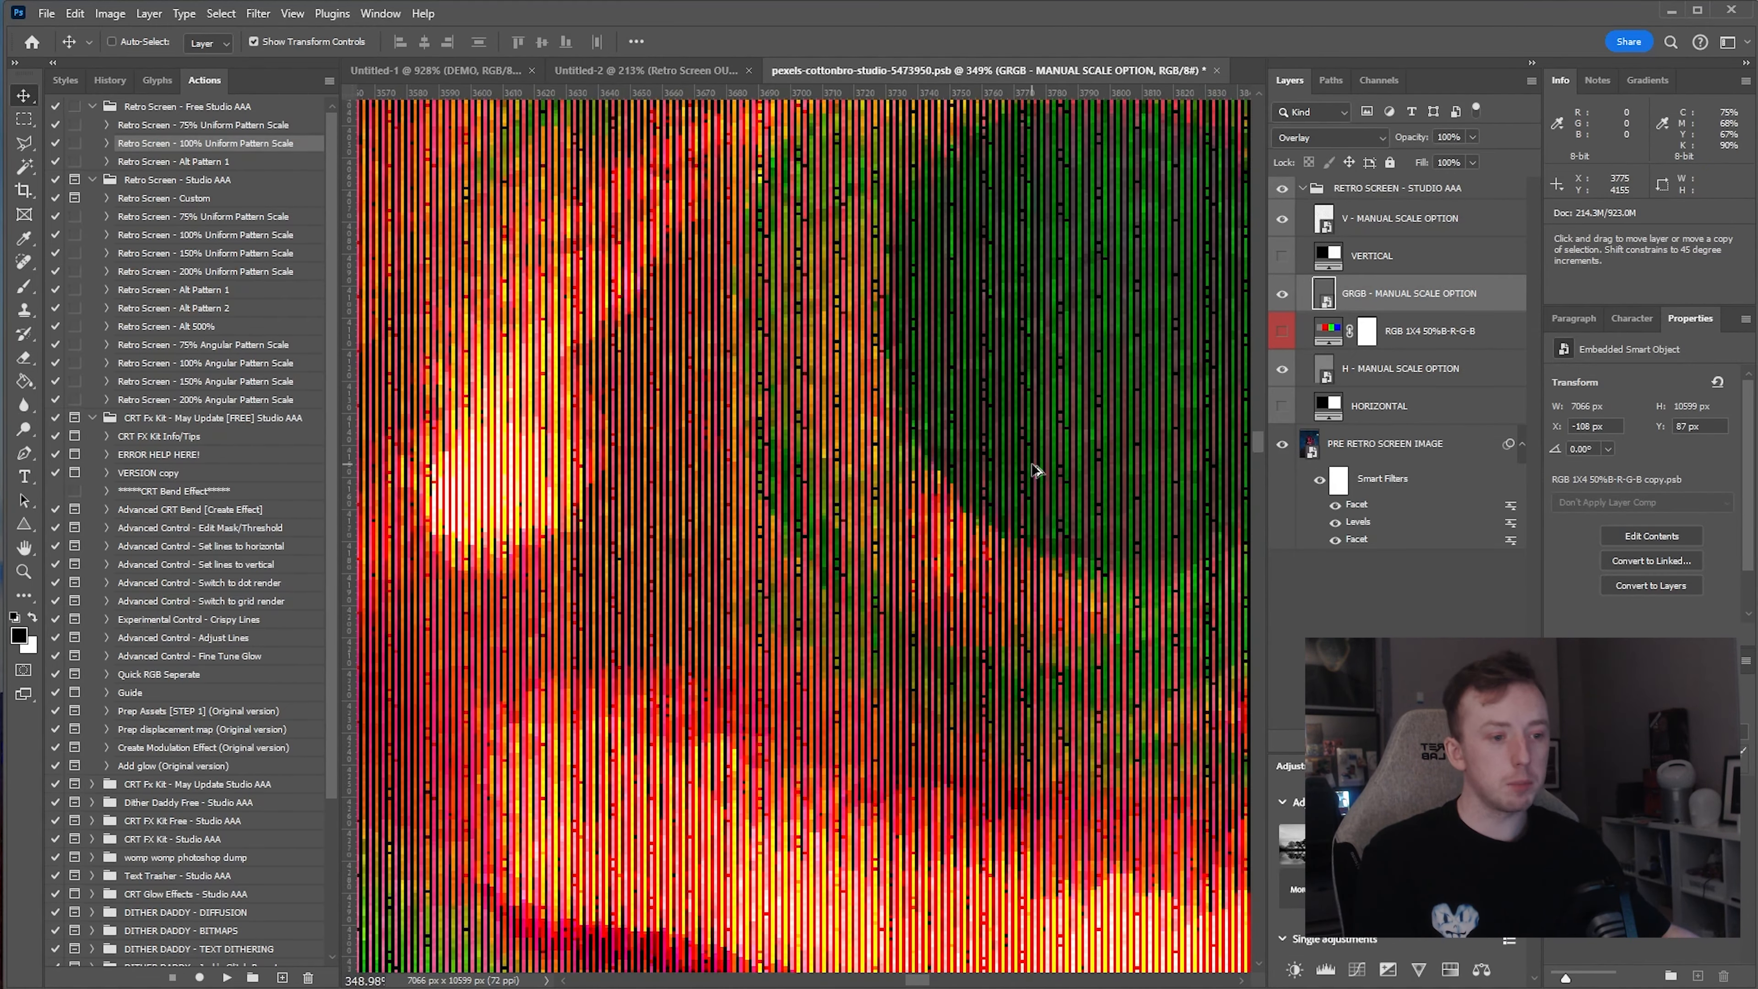
pyautogui.scroll(-2, 1040, 475)
pyautogui.scroll(-4, 1036, 471)
pyautogui.moveTo(1096, 507); pyautogui.dragTo(820, 523)
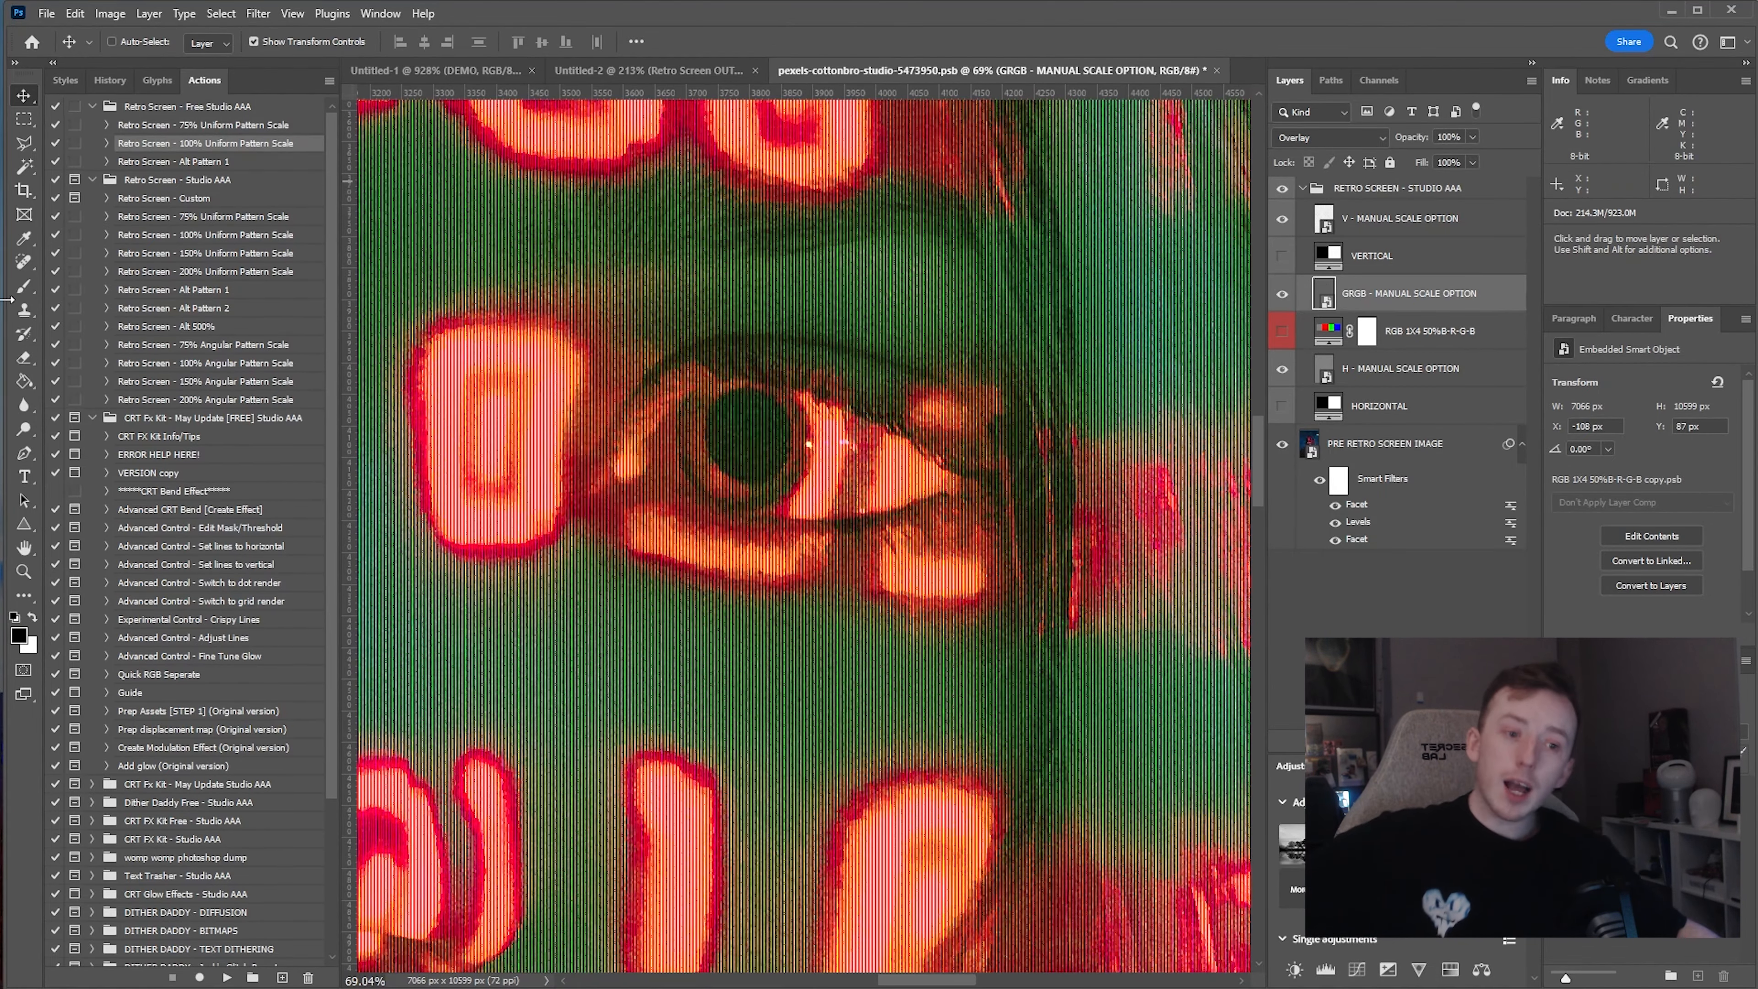
# - Set up a new 1080 x 1080 px document with a blue eye photo and run Retro Screen - Alt Pattern 1 on it
pyautogui.hotkey('ctrl', 'n')
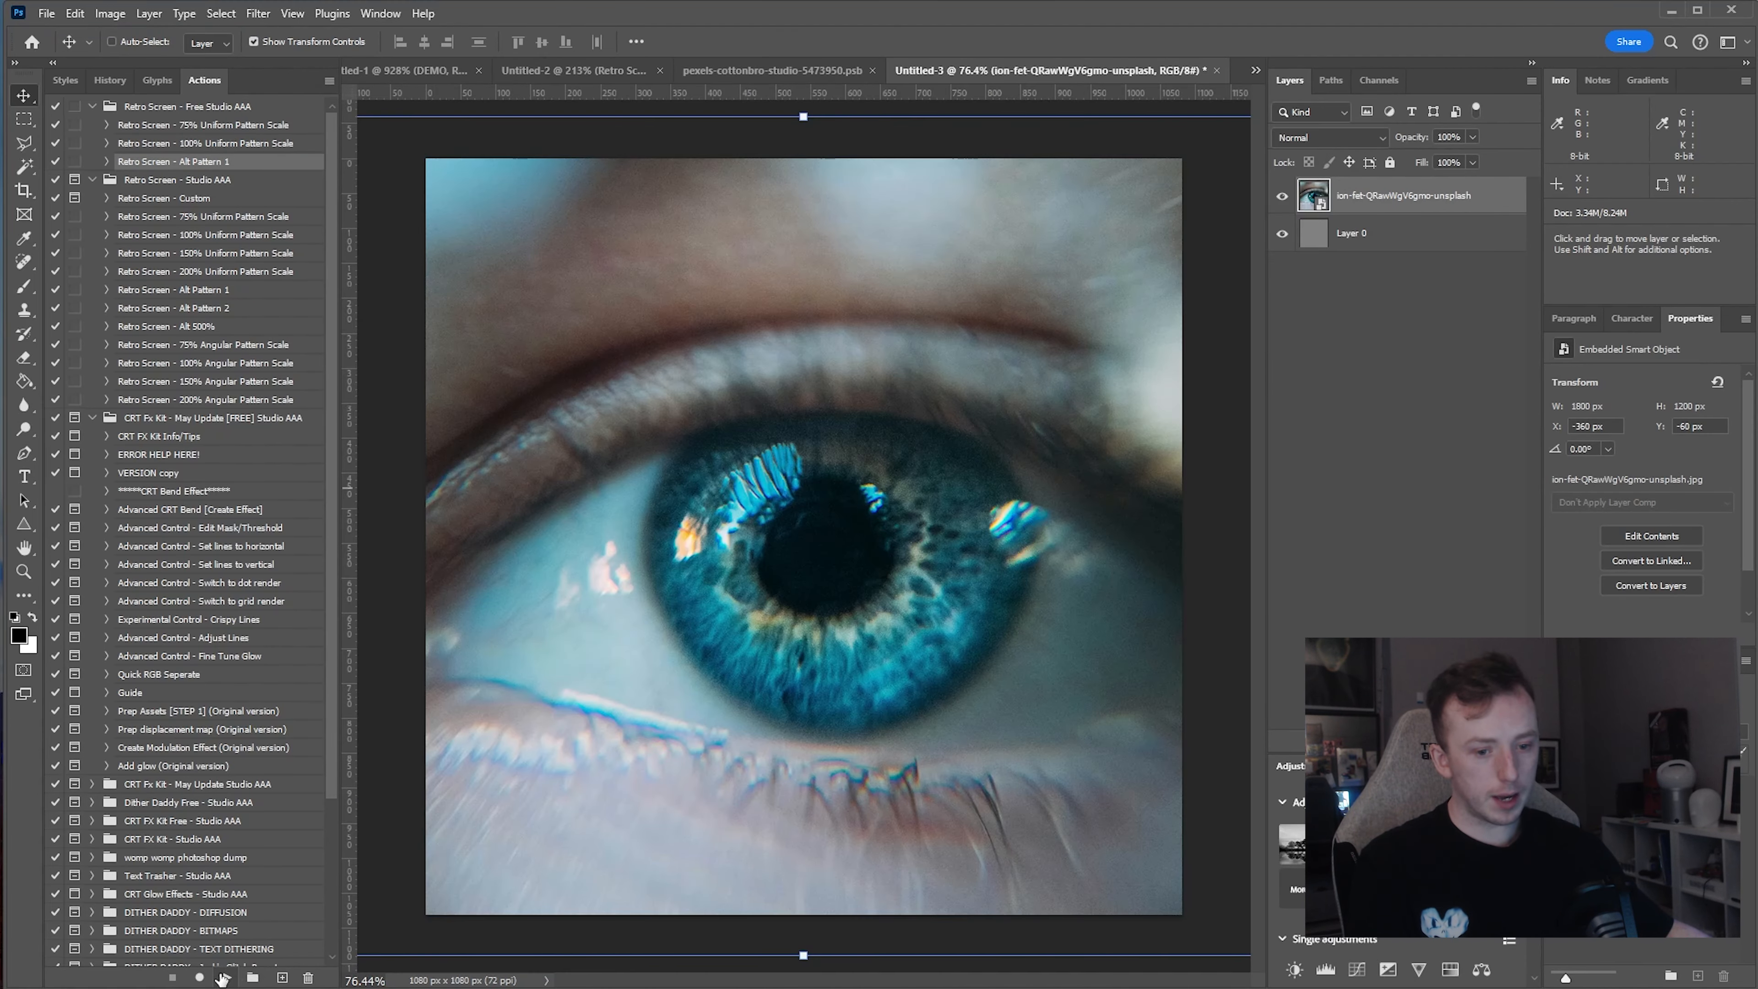
pyautogui.click(222, 977)
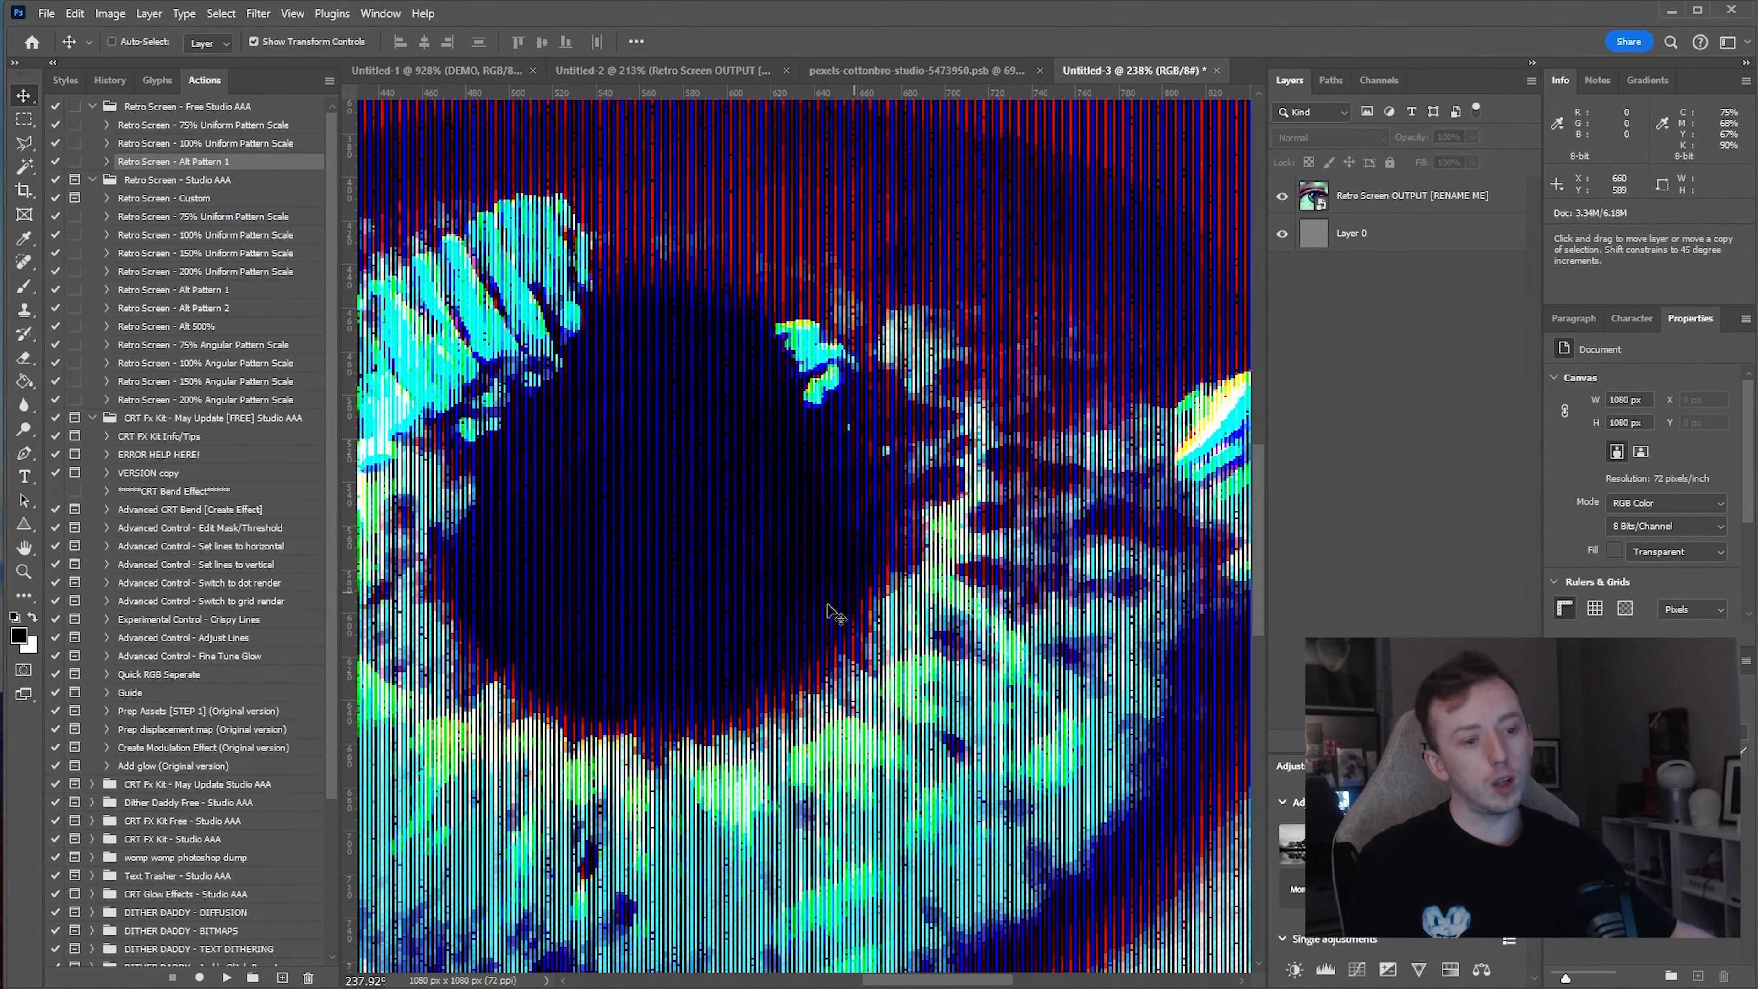
# - Open the Retro Screen OUTPUT smart object's contents and shift the H - MANUAL SCALE OPTION layer horizontally to X 5 px
pyautogui.moveTo(808, 612); pyautogui.dragTo(1453, 595)
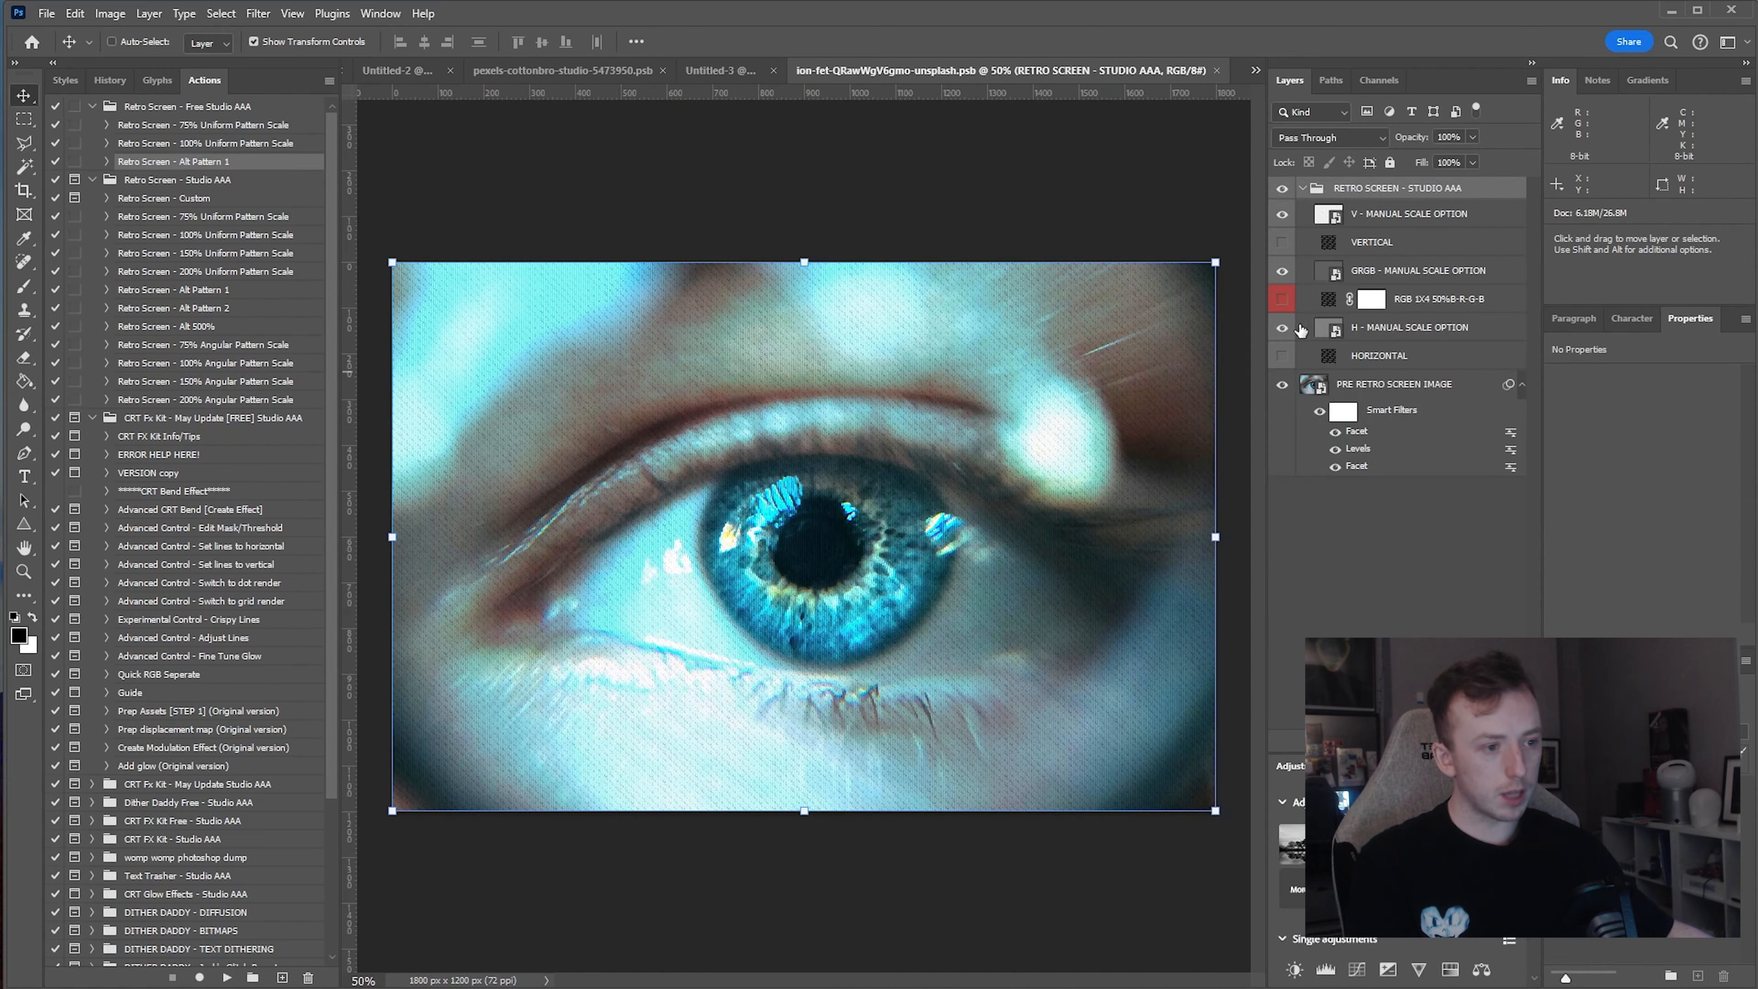
pyautogui.click(1422, 269)
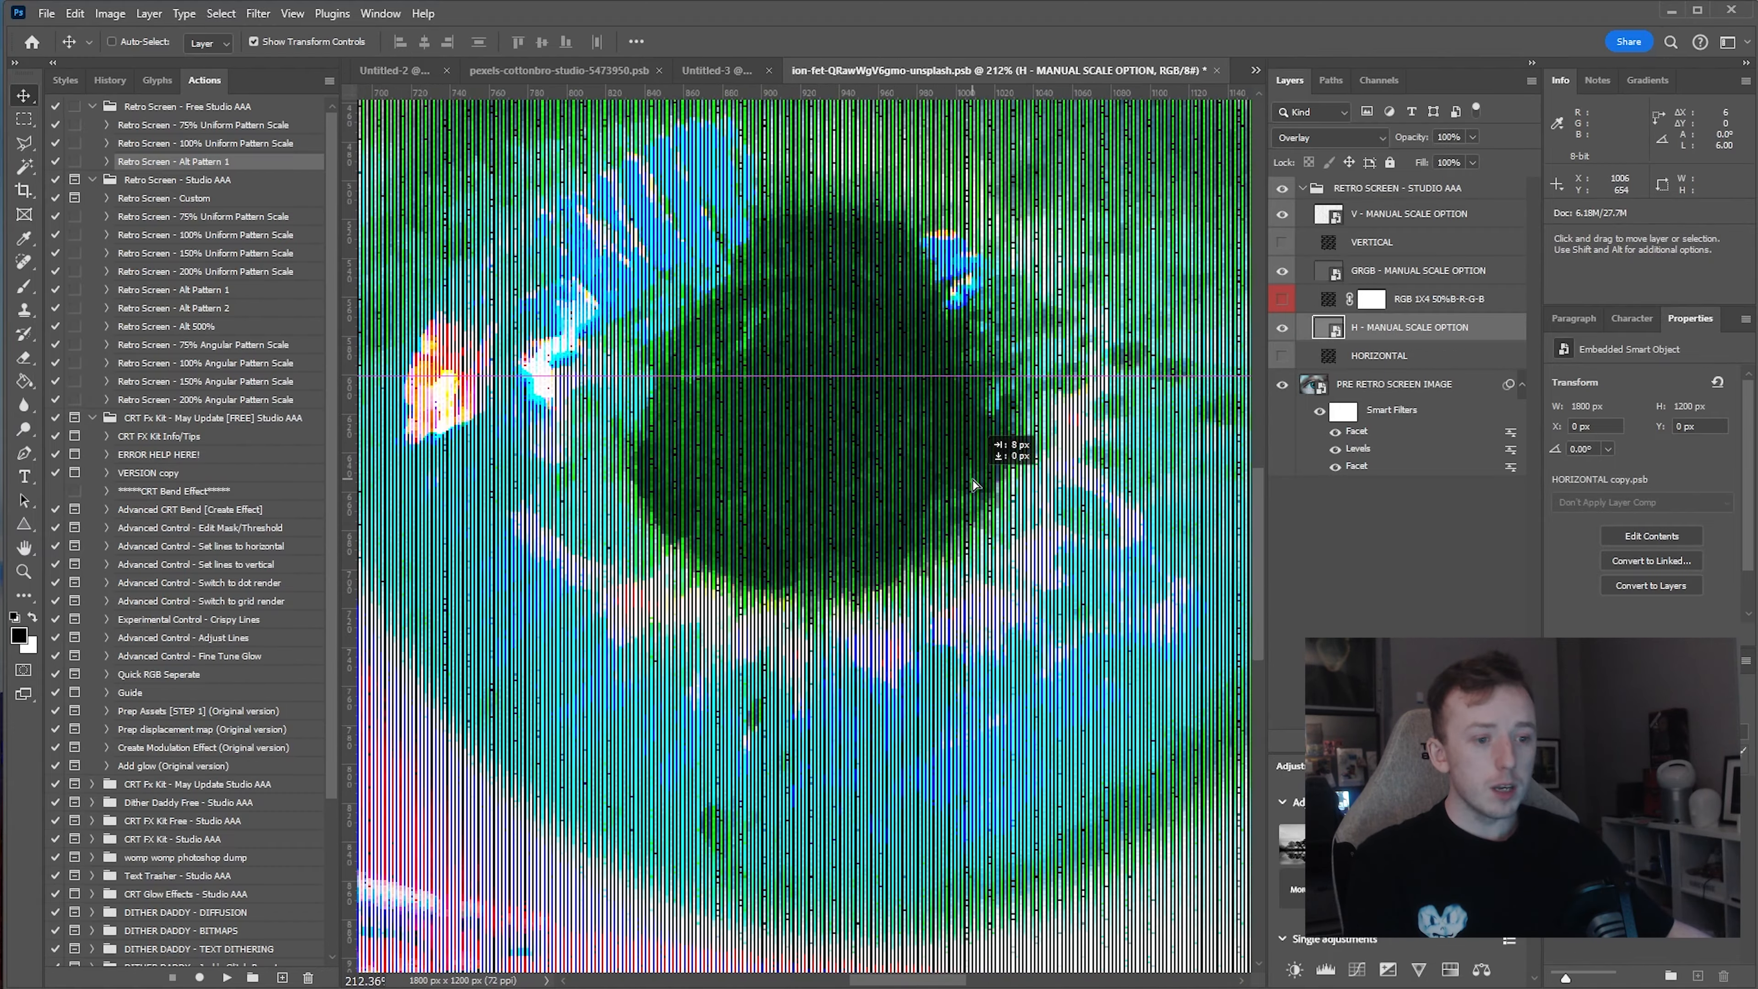
pyautogui.moveTo(973, 485); pyautogui.dragTo(828, 556)
pyautogui.scroll(-4, 952, 474)
pyautogui.scroll(-4, 952, 473)
pyautogui.scroll(5, 951, 474)
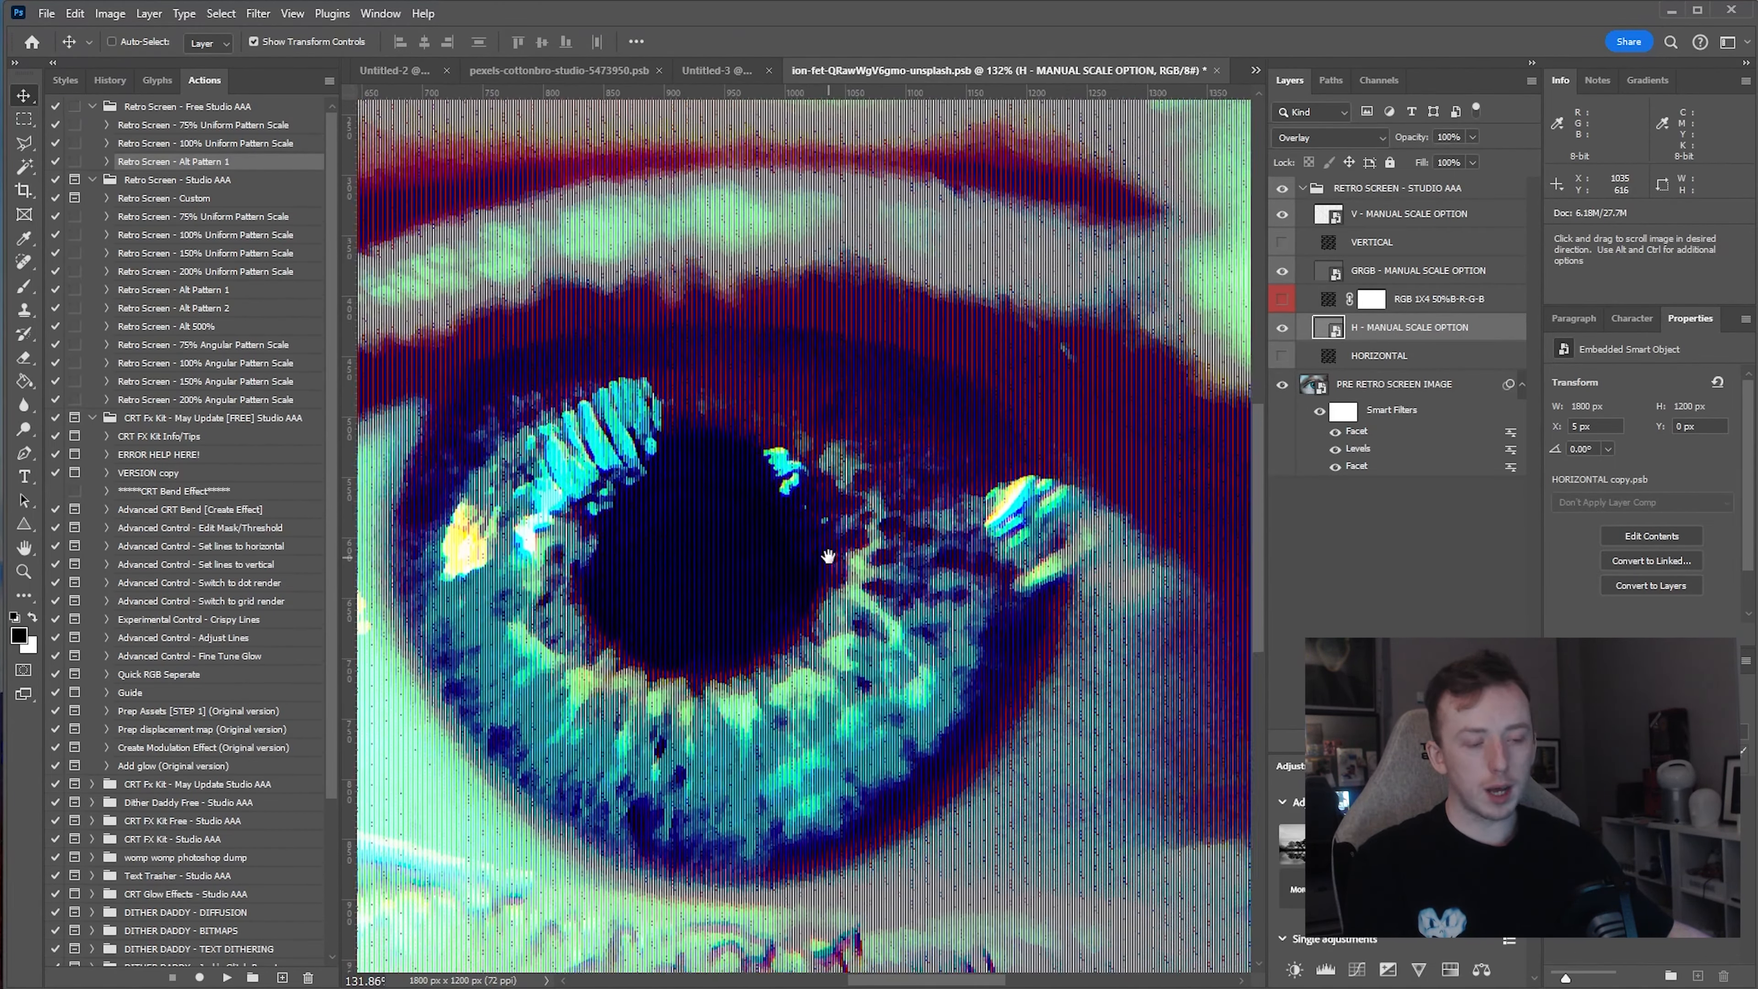
pyautogui.scroll(-3, 829, 557)
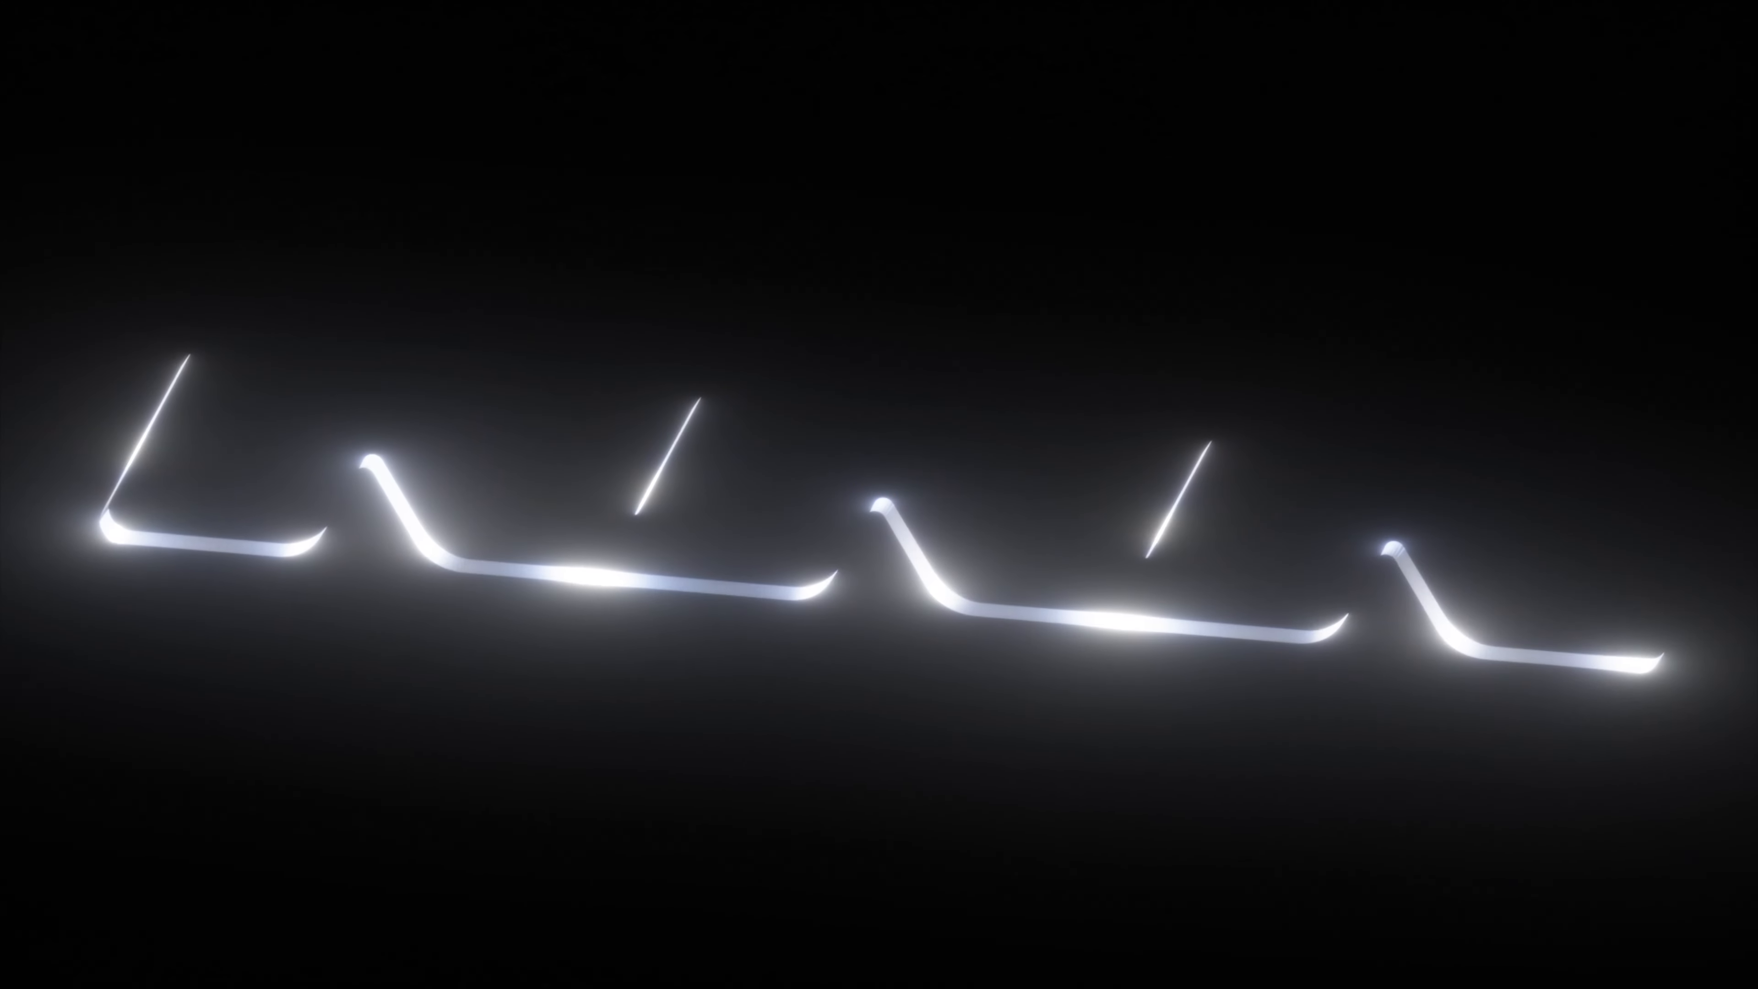